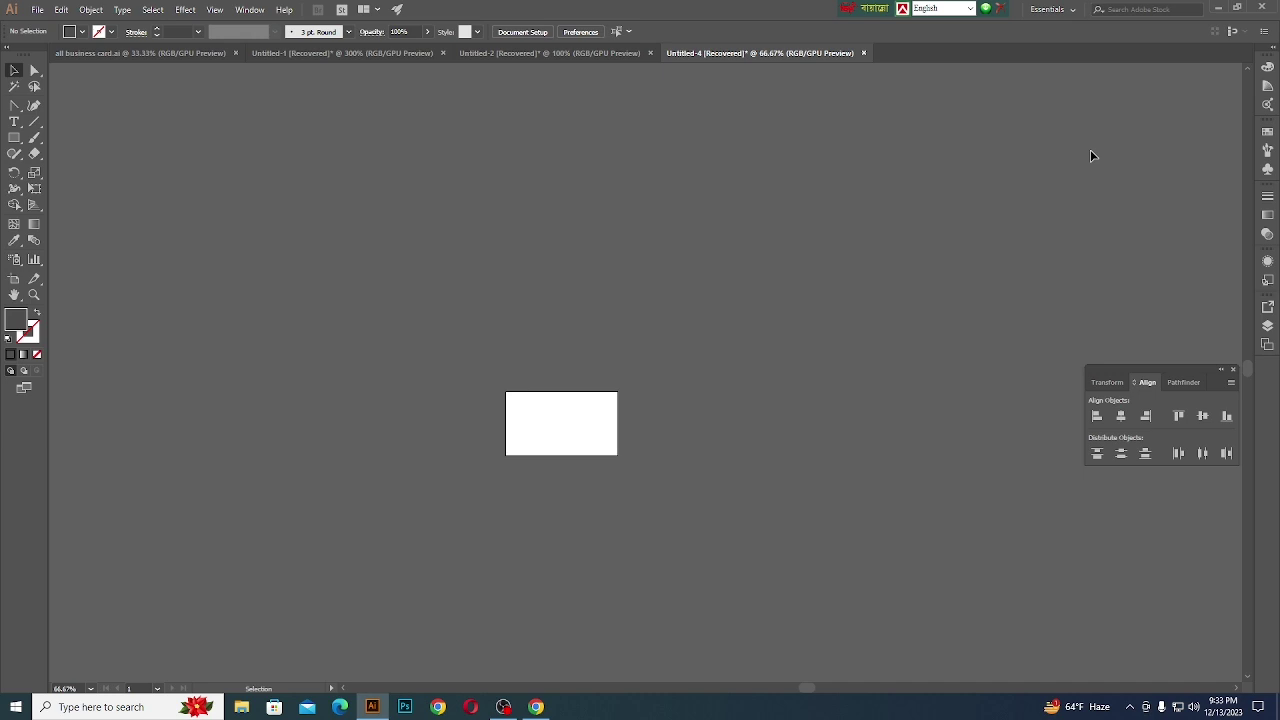
- Start a new document in inches: 3.5 × 2 in, landscape, with 2 artboards
click(37, 10)
click(58, 25)
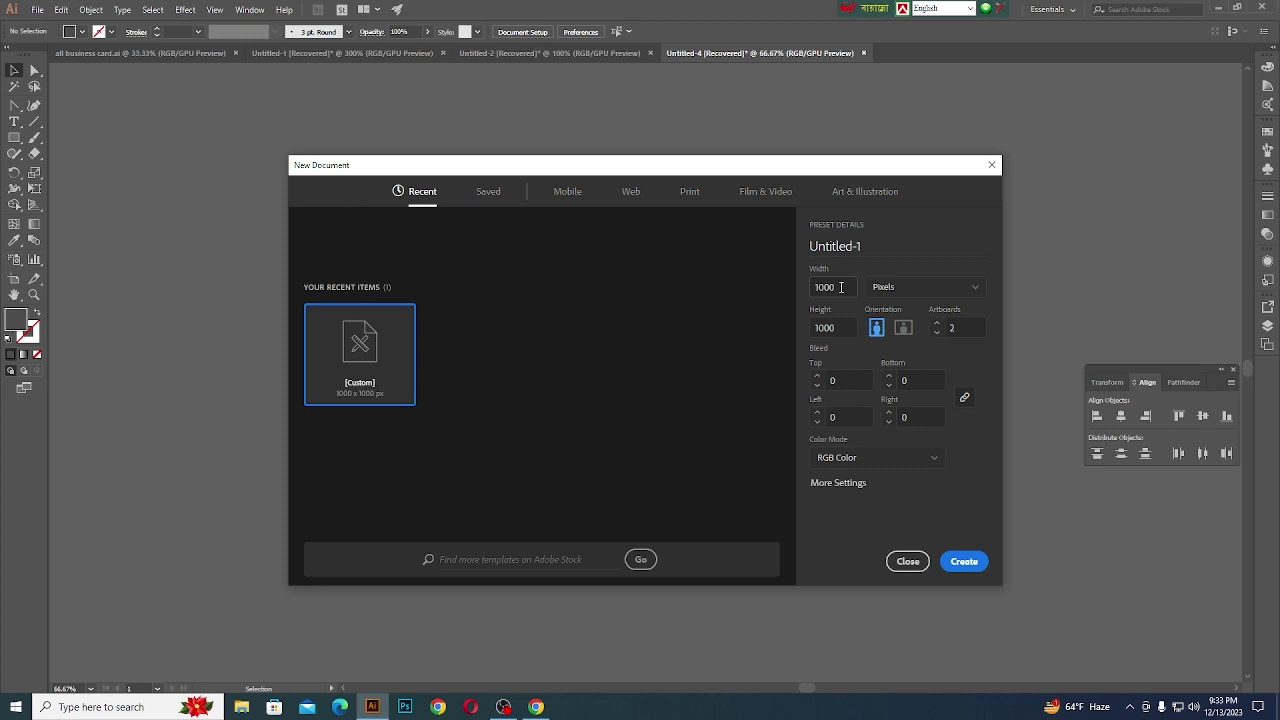
click(903, 297)
click(888, 357)
text(05)
key(BackSpace)
key(BackSpace)
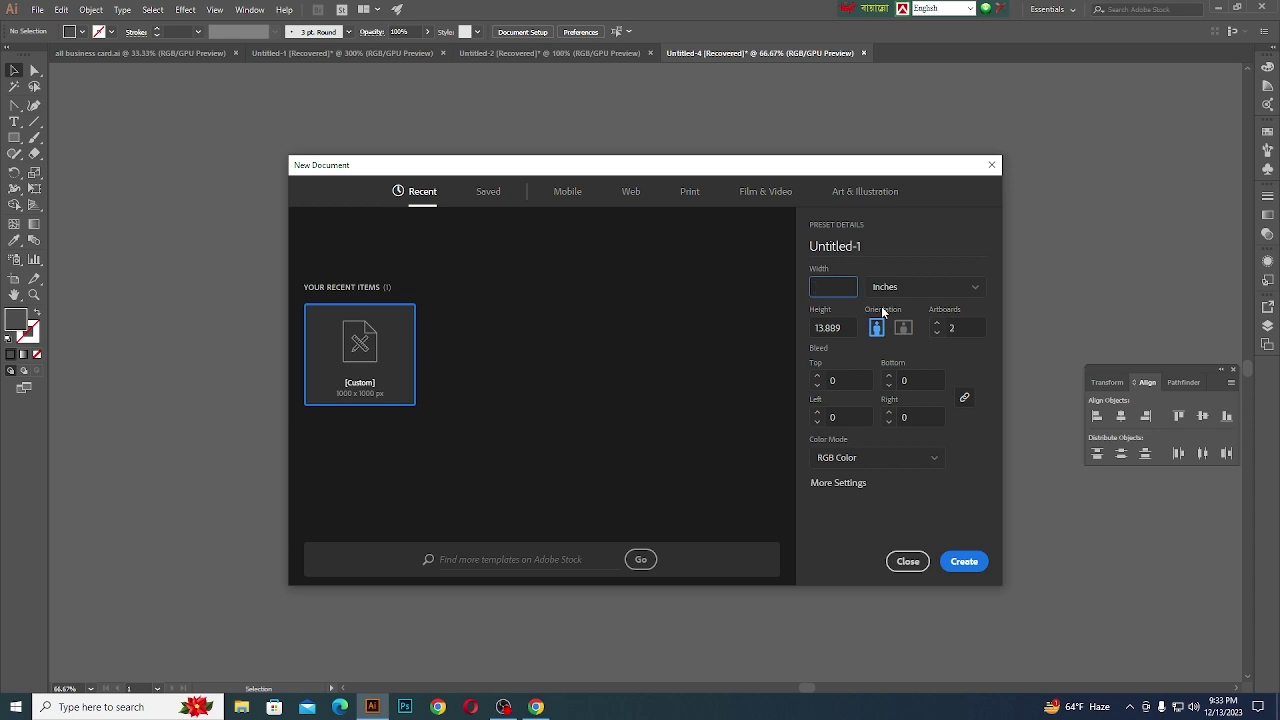
text(3.5)
key(Tab)
key(BackSpace)
text(02)
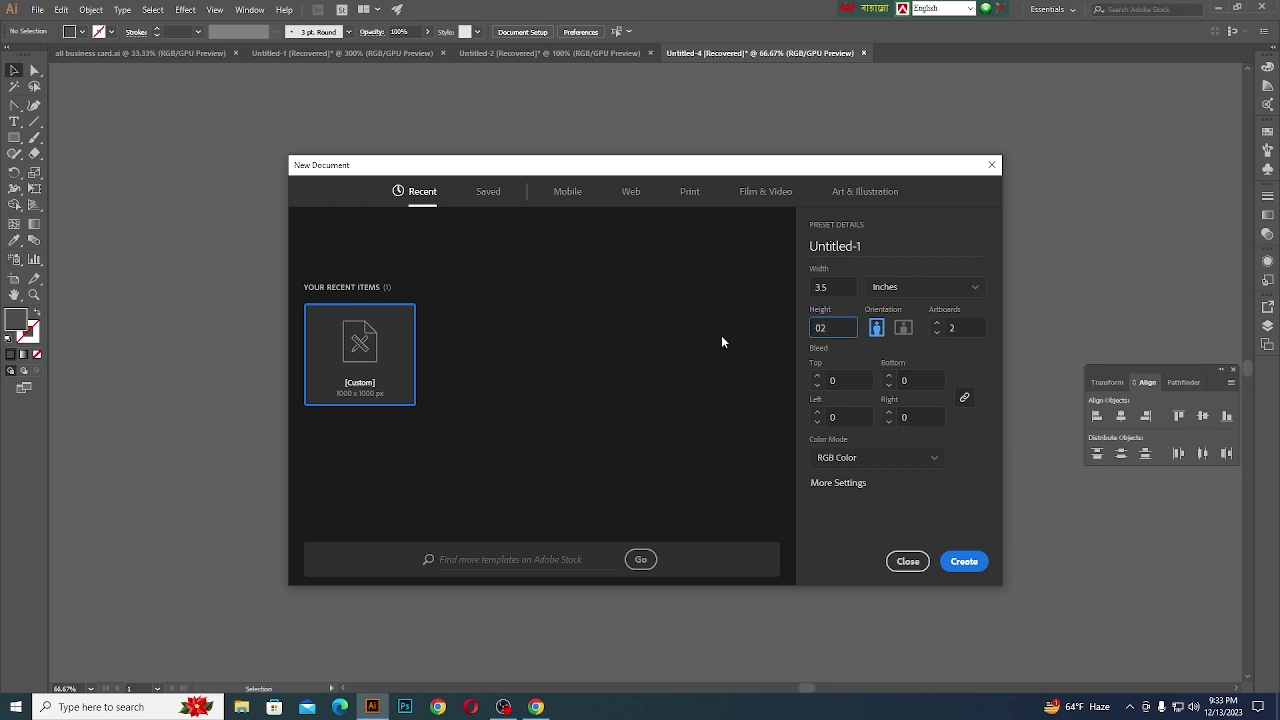
click(963, 327)
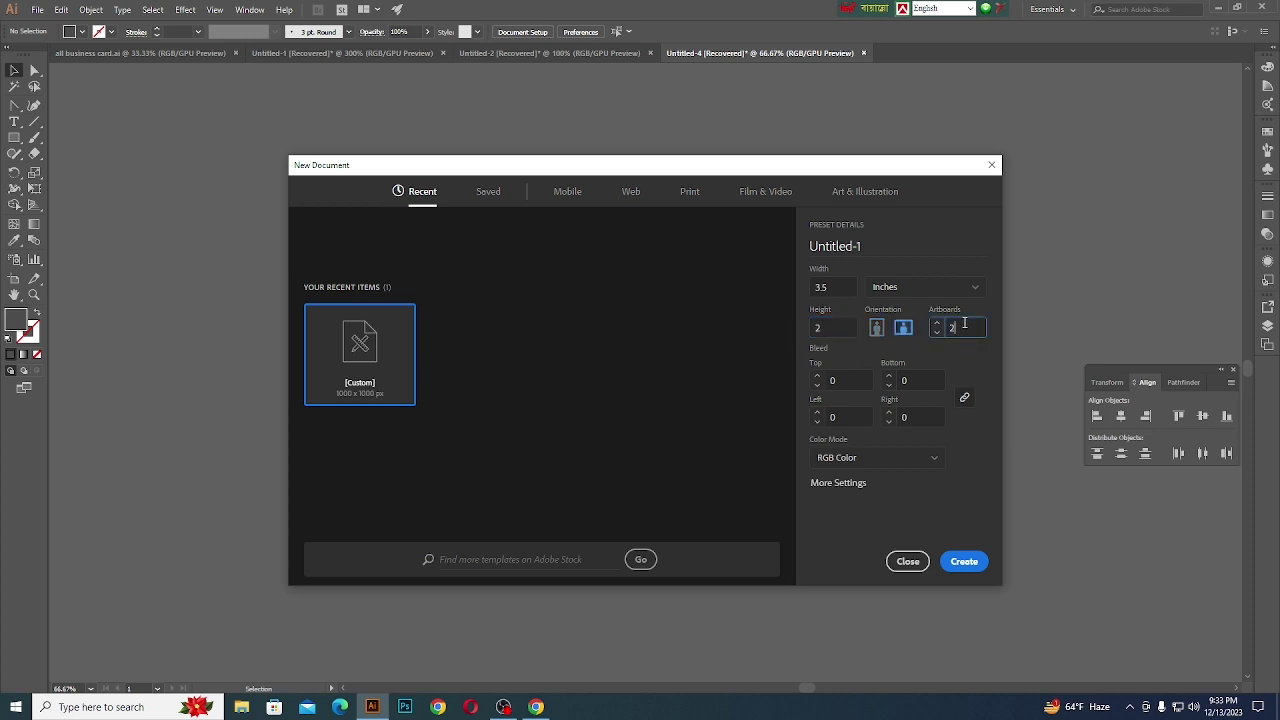
text(2)
- Apply 0.125 in bleed to all sides, choose CMYK colour and create the document
click(846, 381)
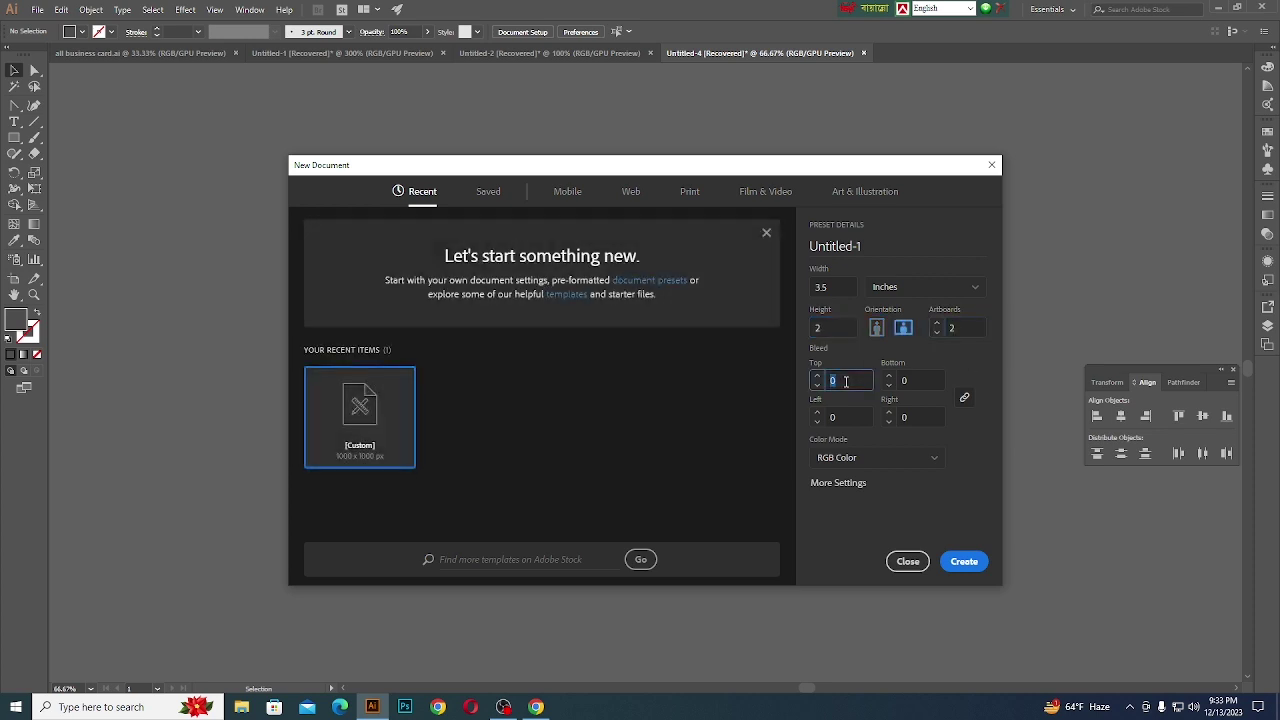
text(0.125)
click(922, 381)
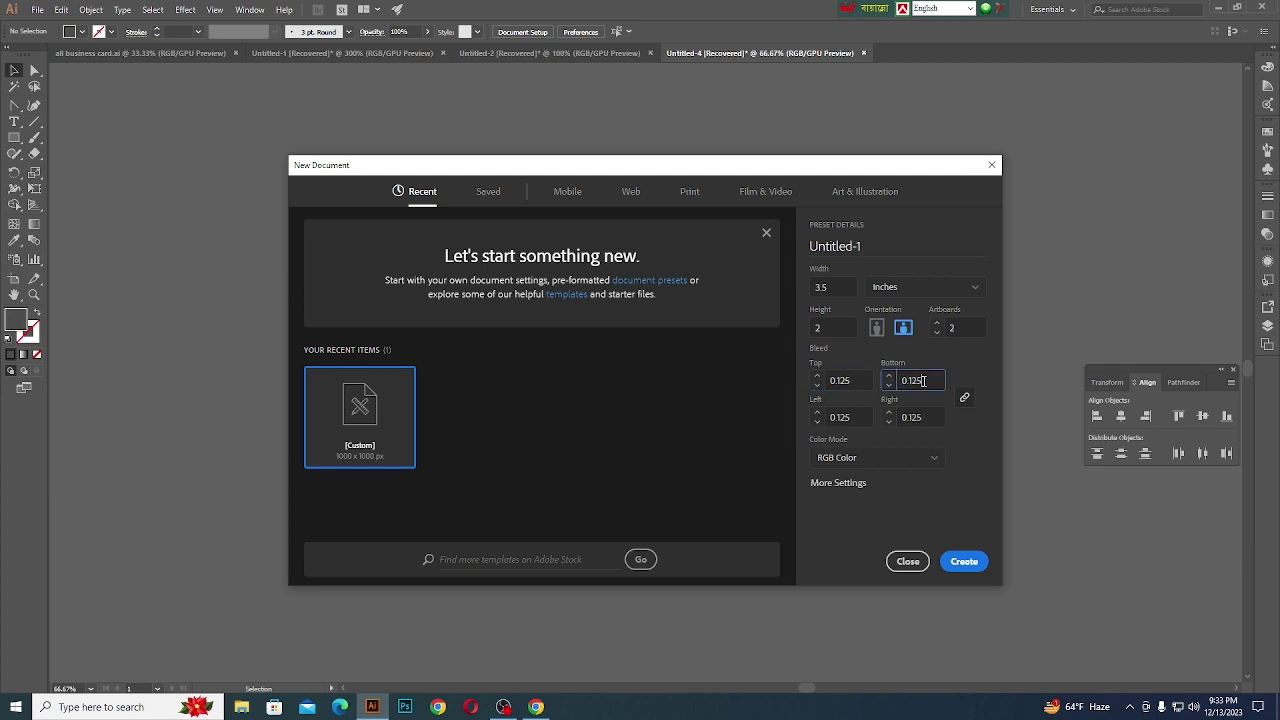
click(883, 460)
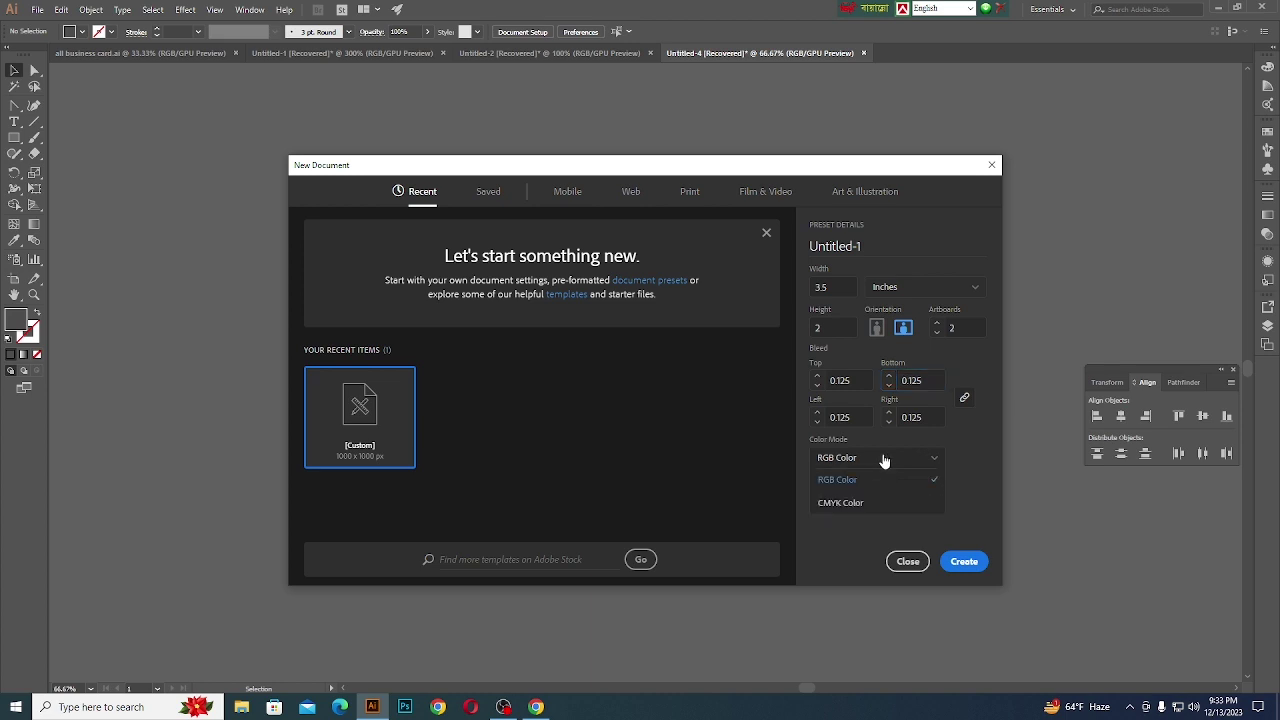
click(840, 506)
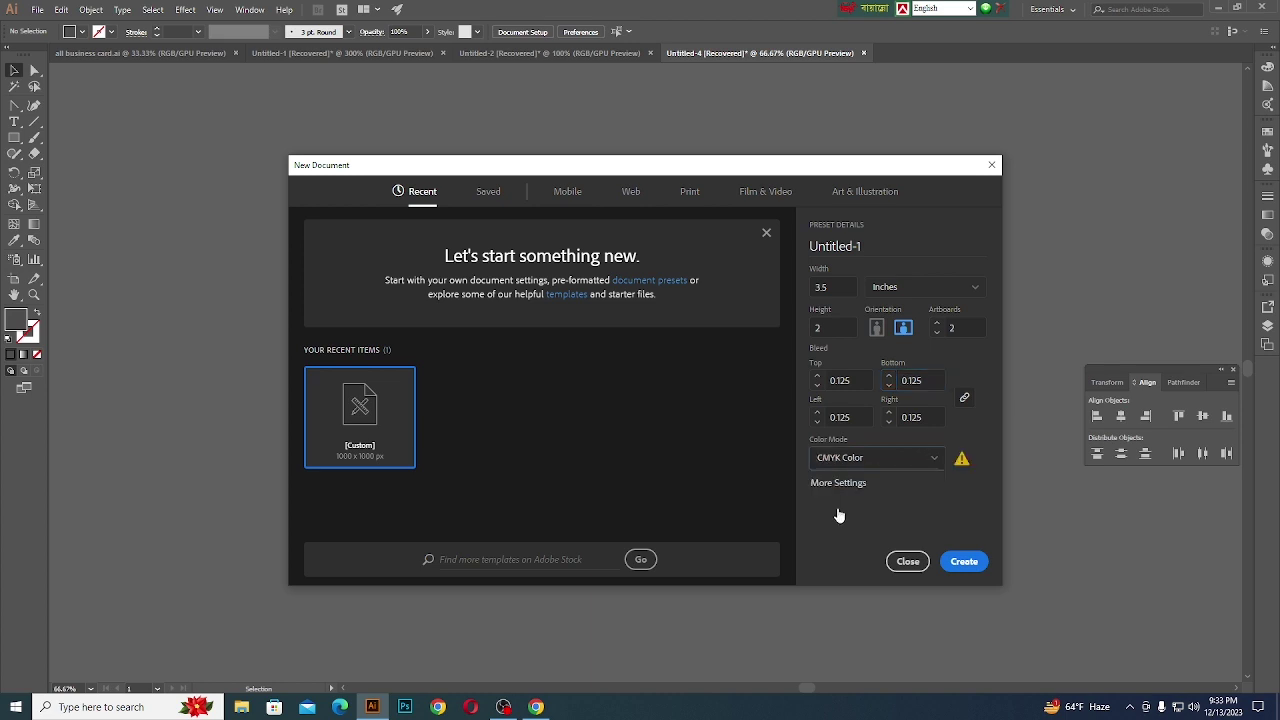
click(962, 562)
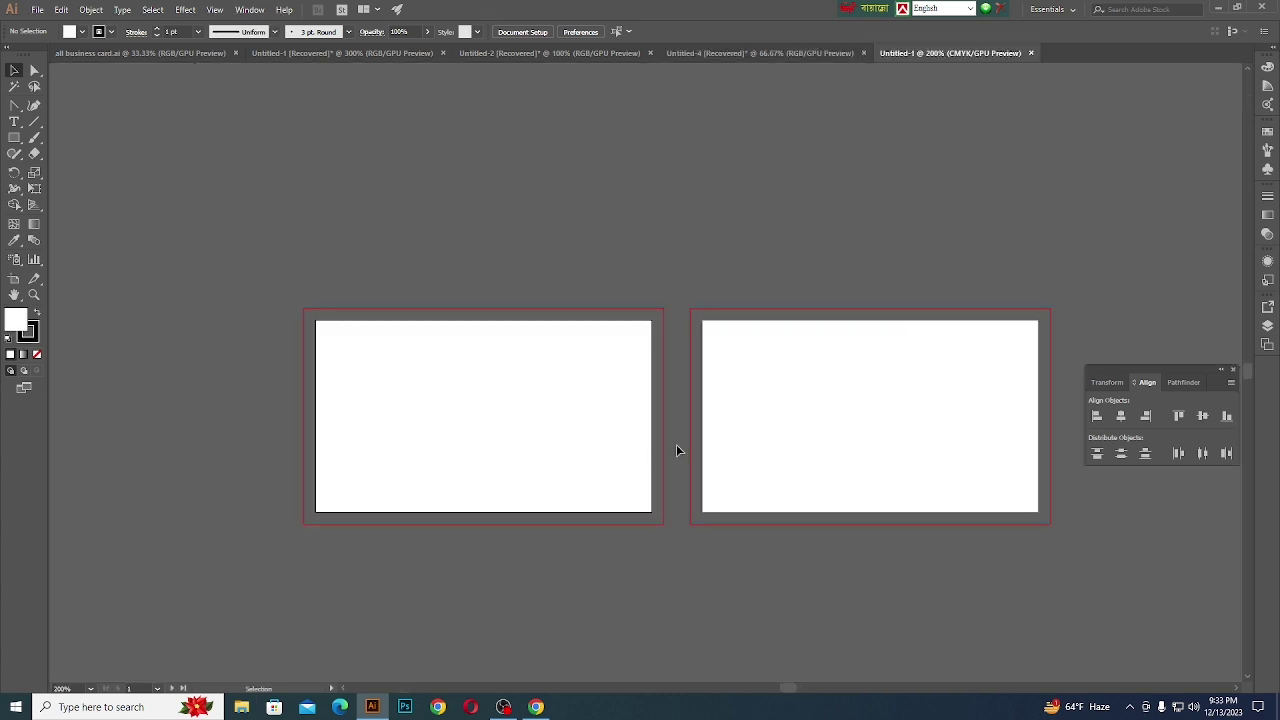
- Draw a rectangle covering the first artboard and remove its stroke
click(14, 137)
drag(316, 321, 651, 516)
scroll(415, 430, up, 1)
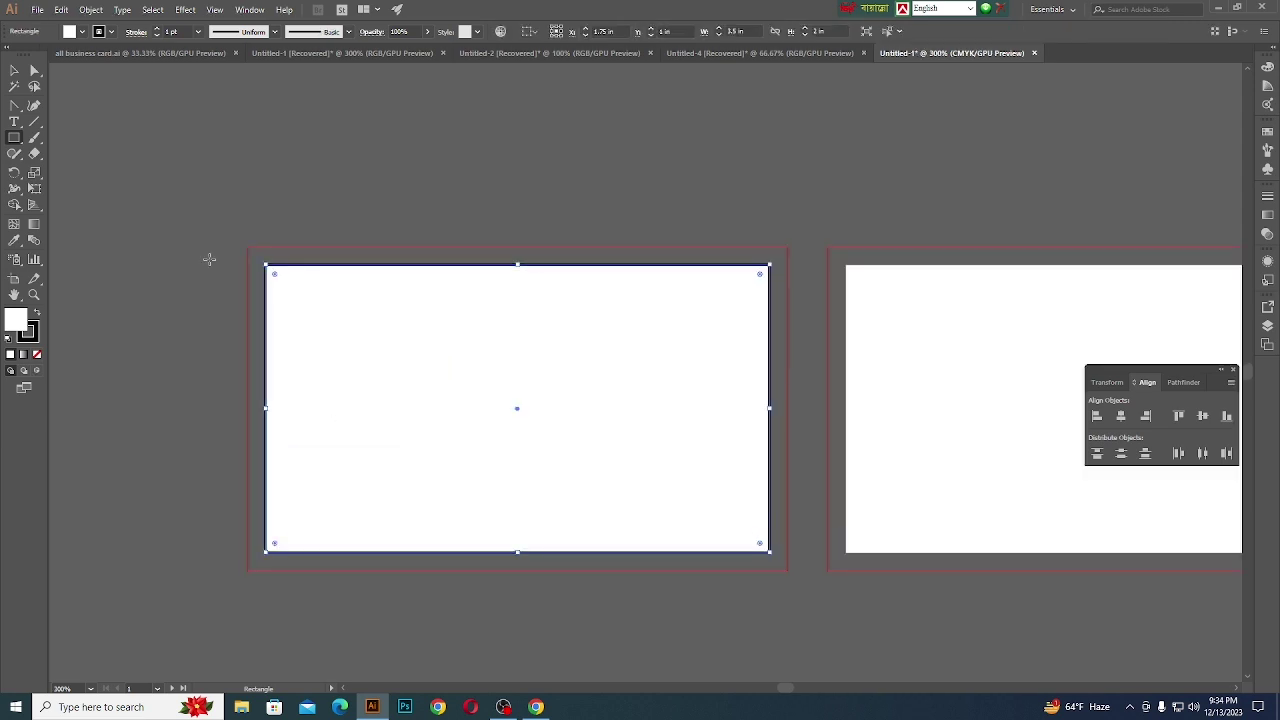
click(37, 354)
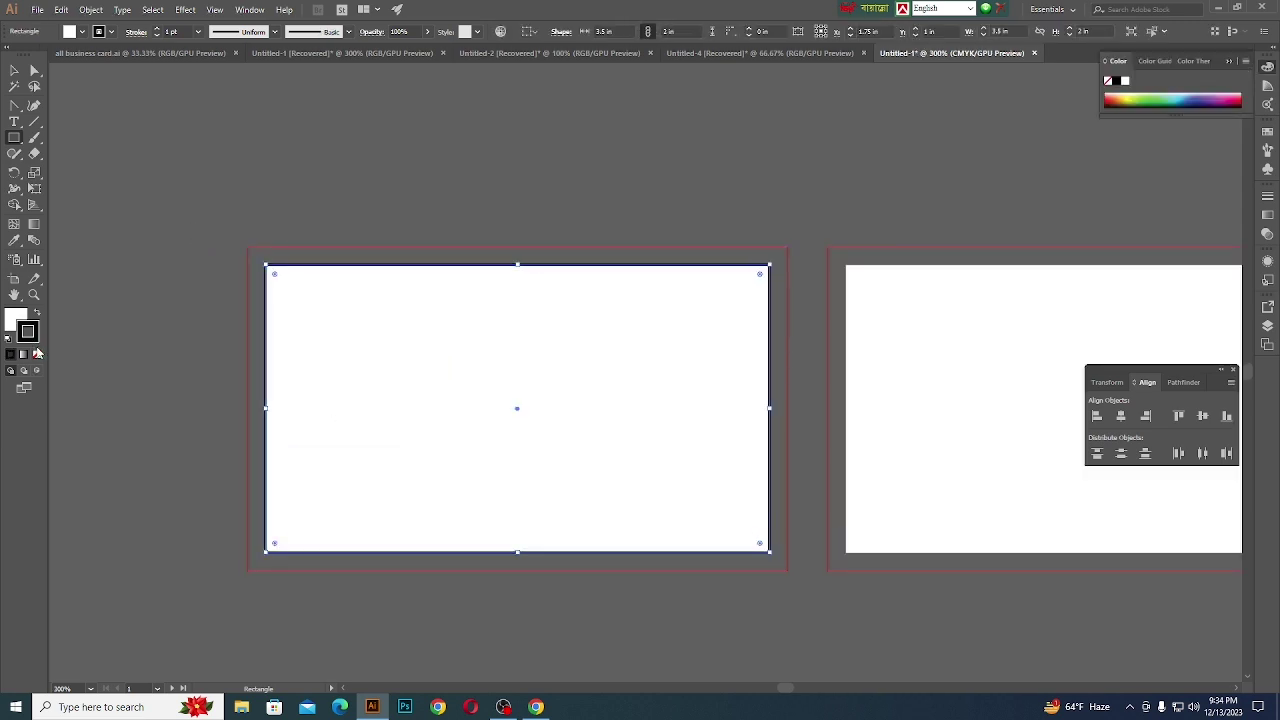
click(37, 354)
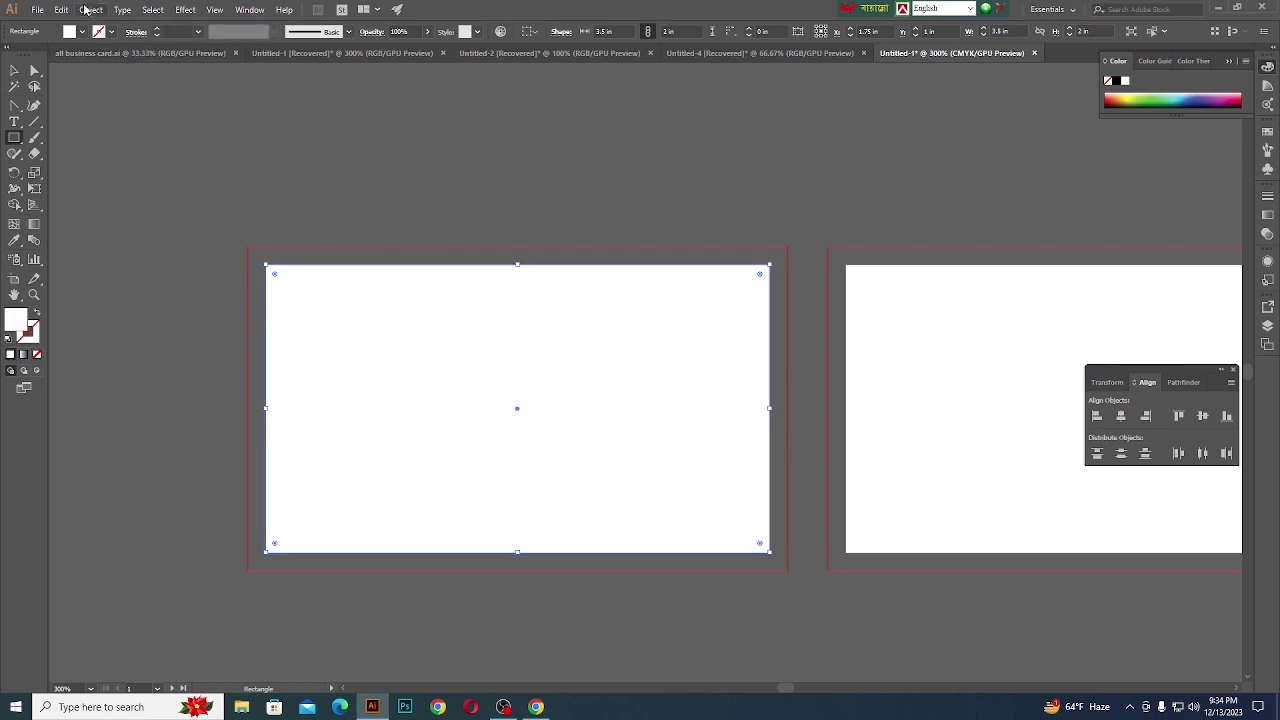
- Add a -0.125 in offset path inside the rectangle as the safe-area outline
click(90, 9)
mouse_move(115, 298)
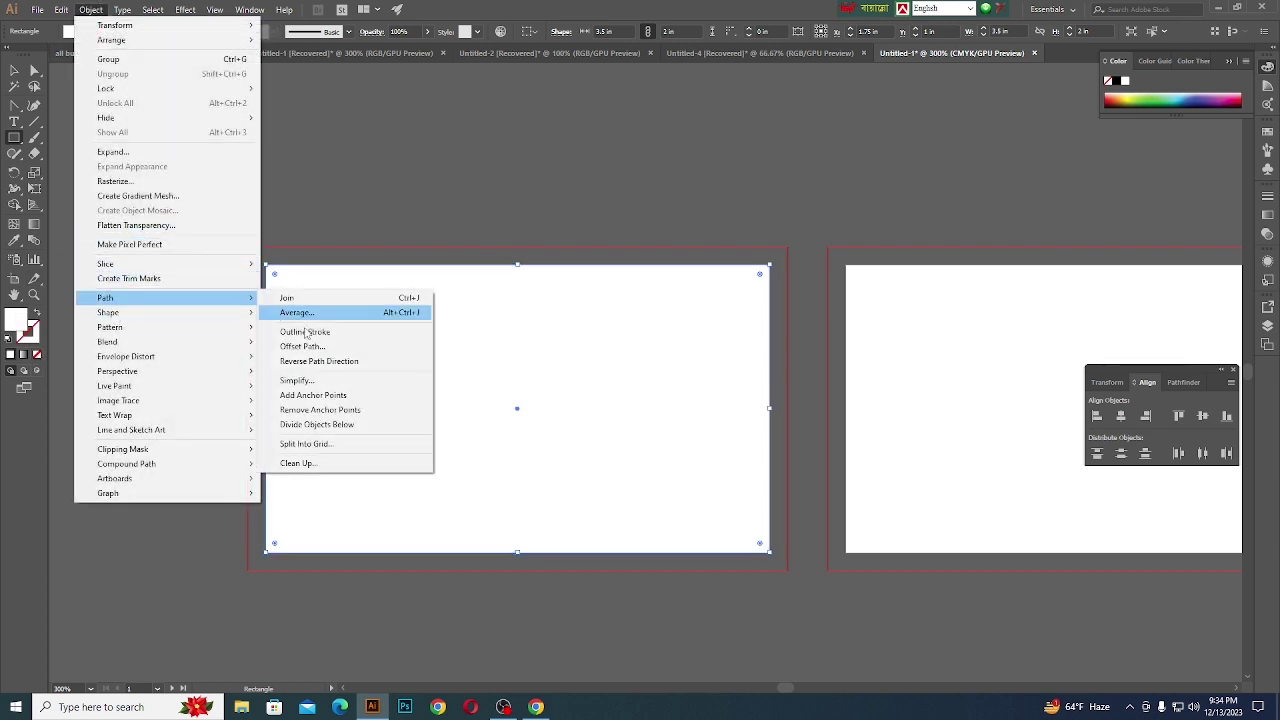
click(320, 347)
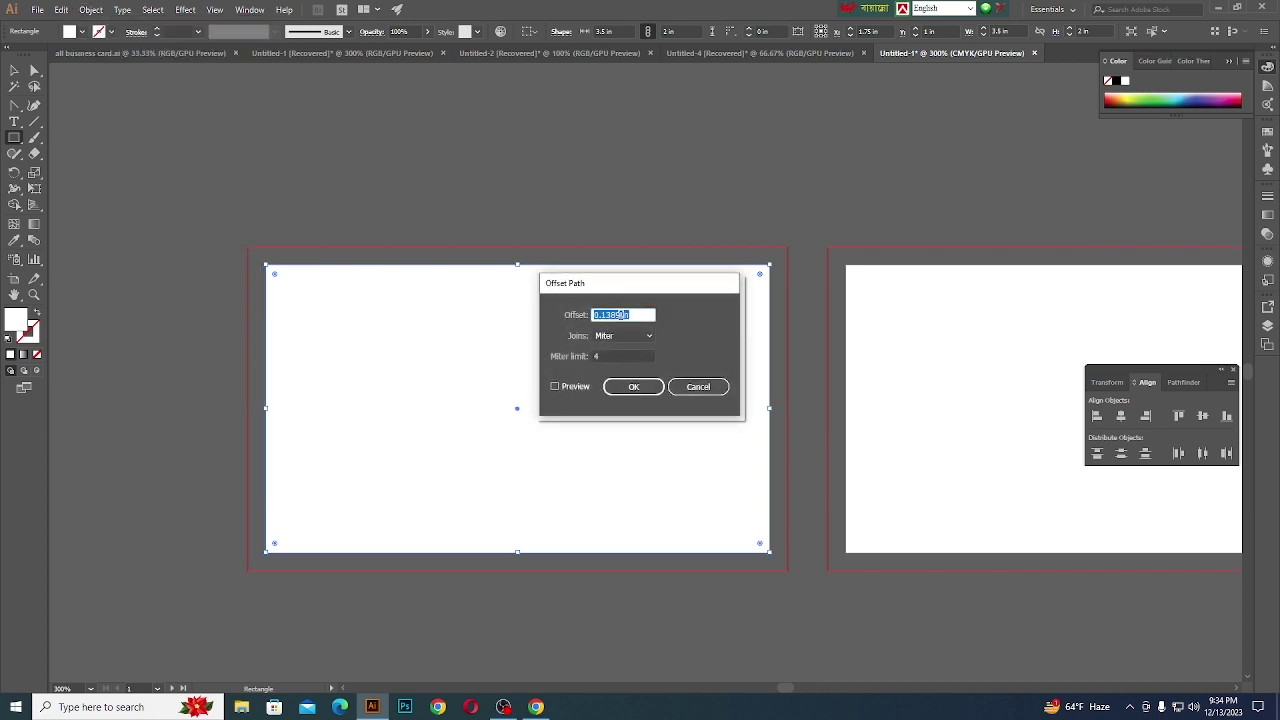
text(-0.125)
click(633, 386)
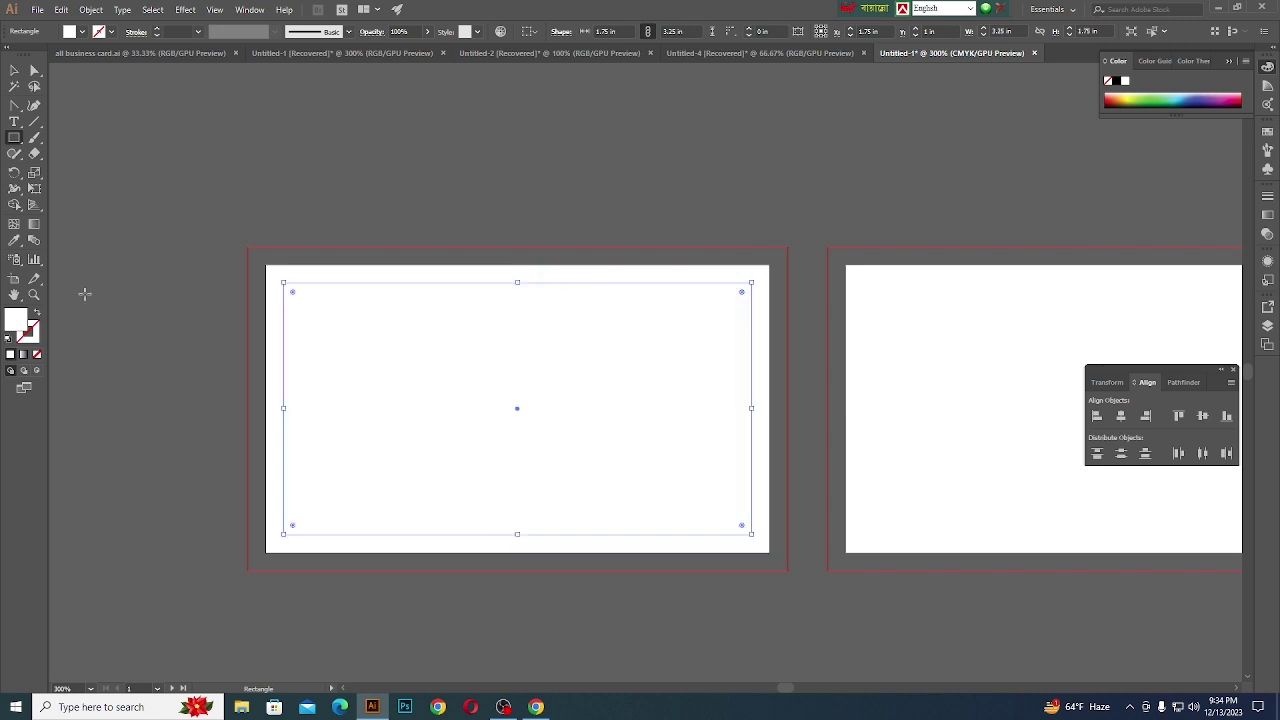
click(14, 70)
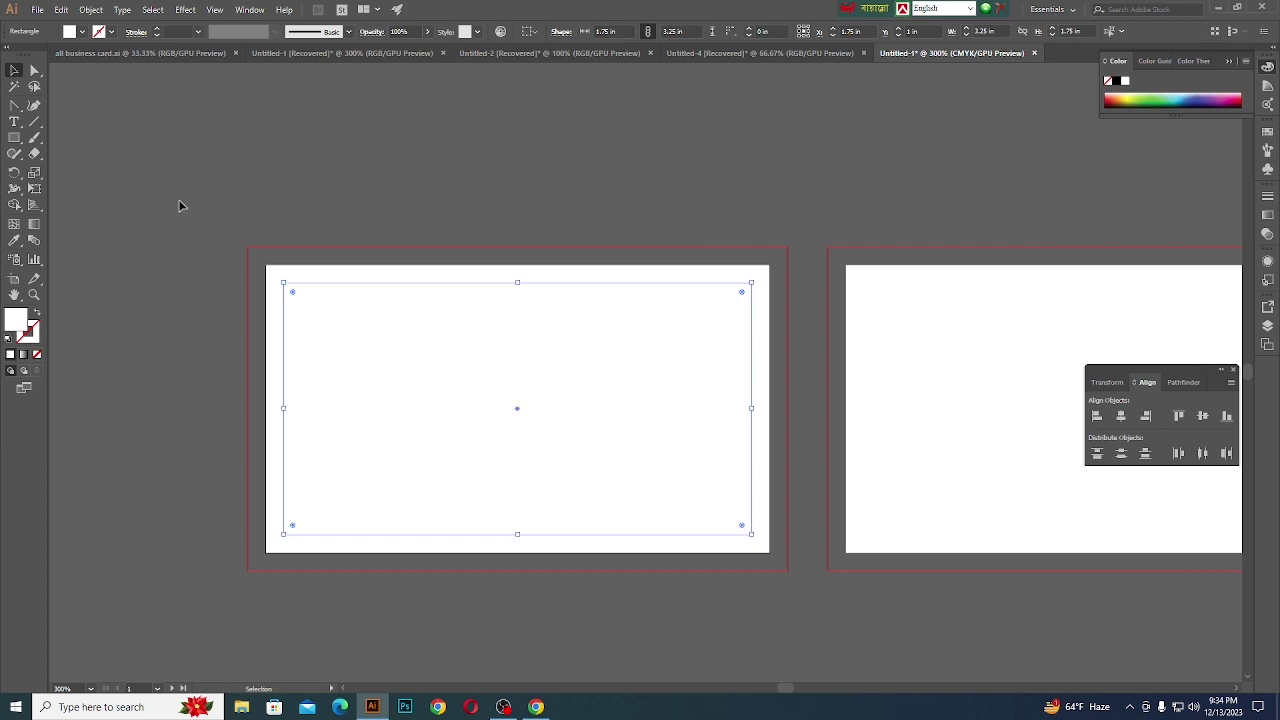
click(182, 208)
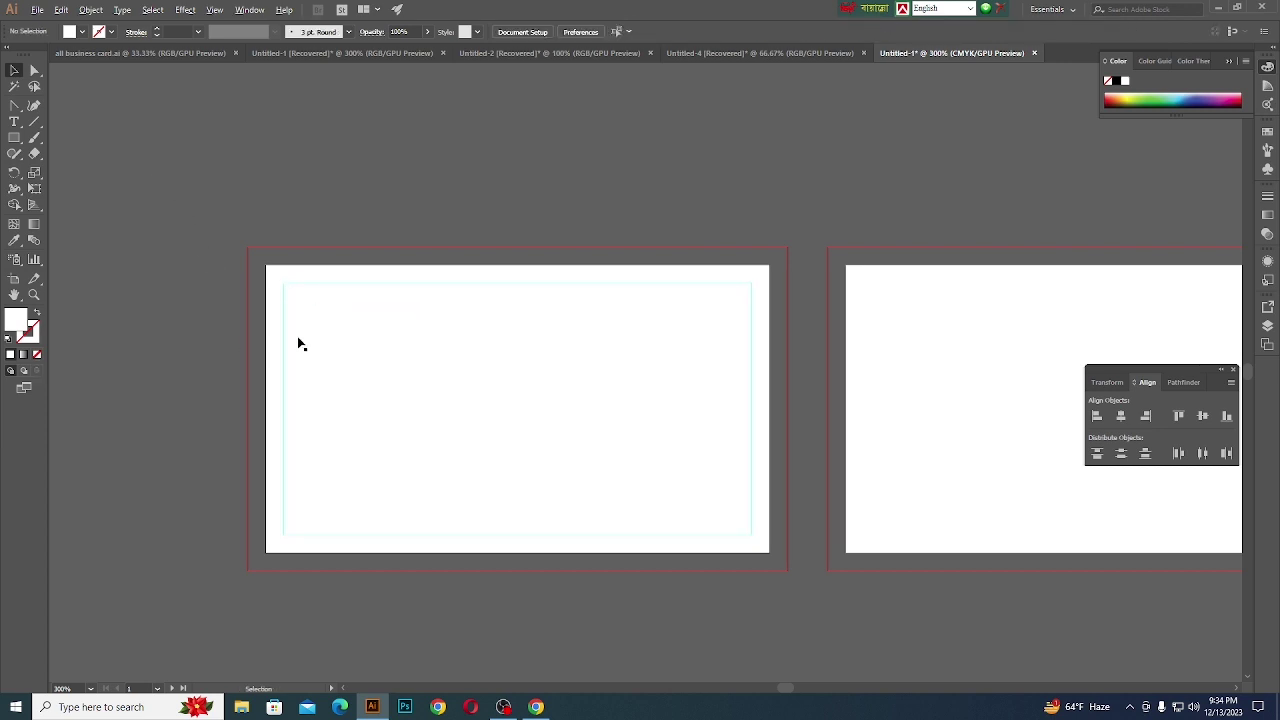
- Alt-drag a copy of the card rectangle onto the second artboard, snapped to its top-left corner
scroll(212, 340, down, 1)
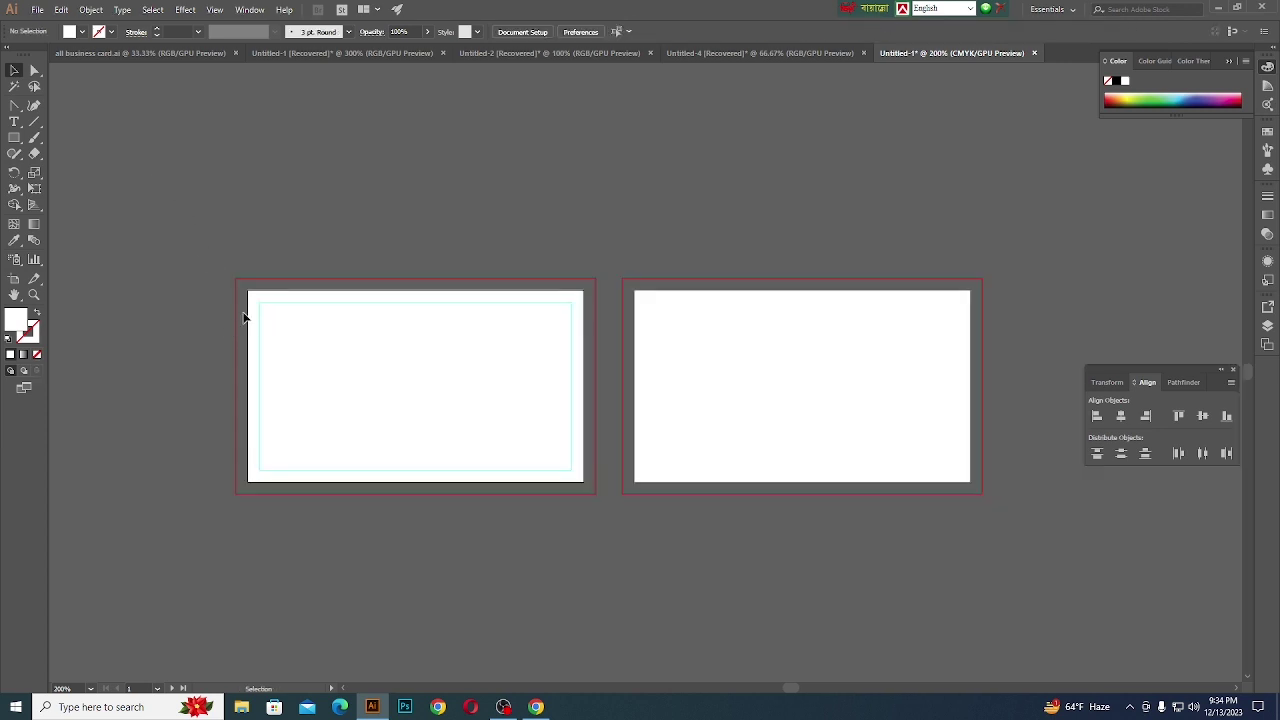
click(354, 363)
drag(353, 372, 745, 374)
scroll(636, 292, up, 5)
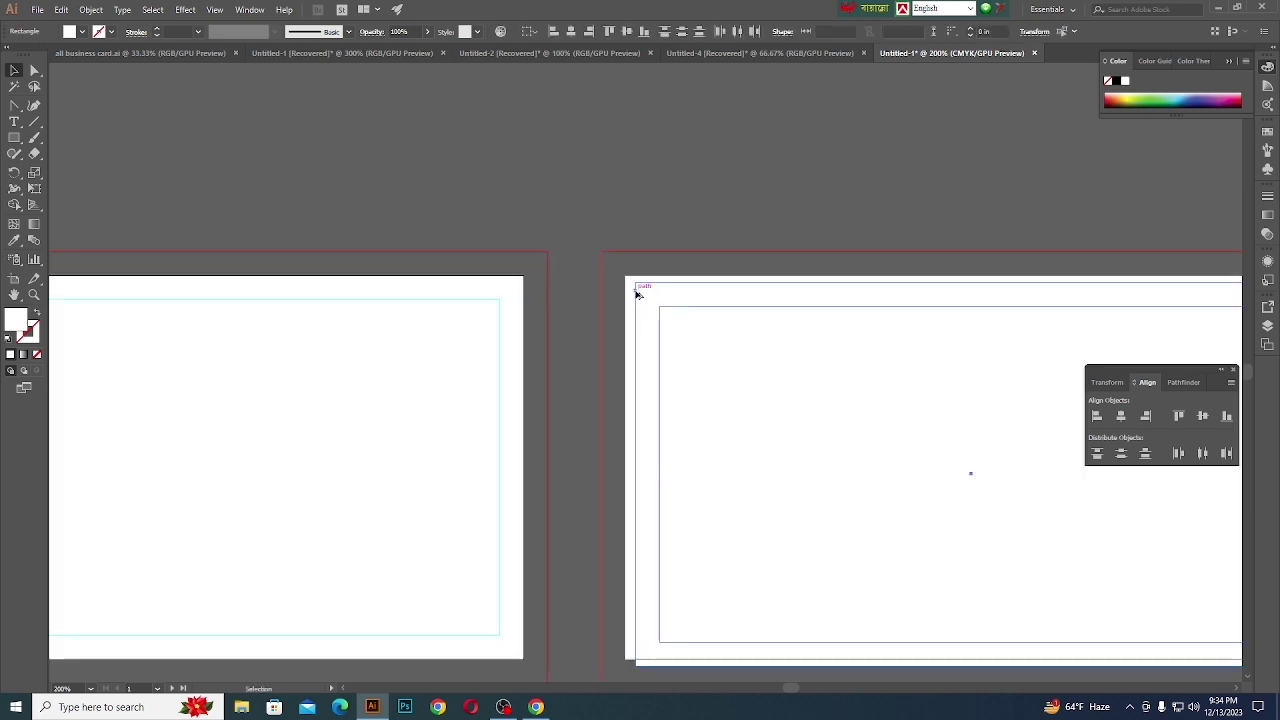
drag(626, 291, 594, 271)
scroll(672, 401, down, 4)
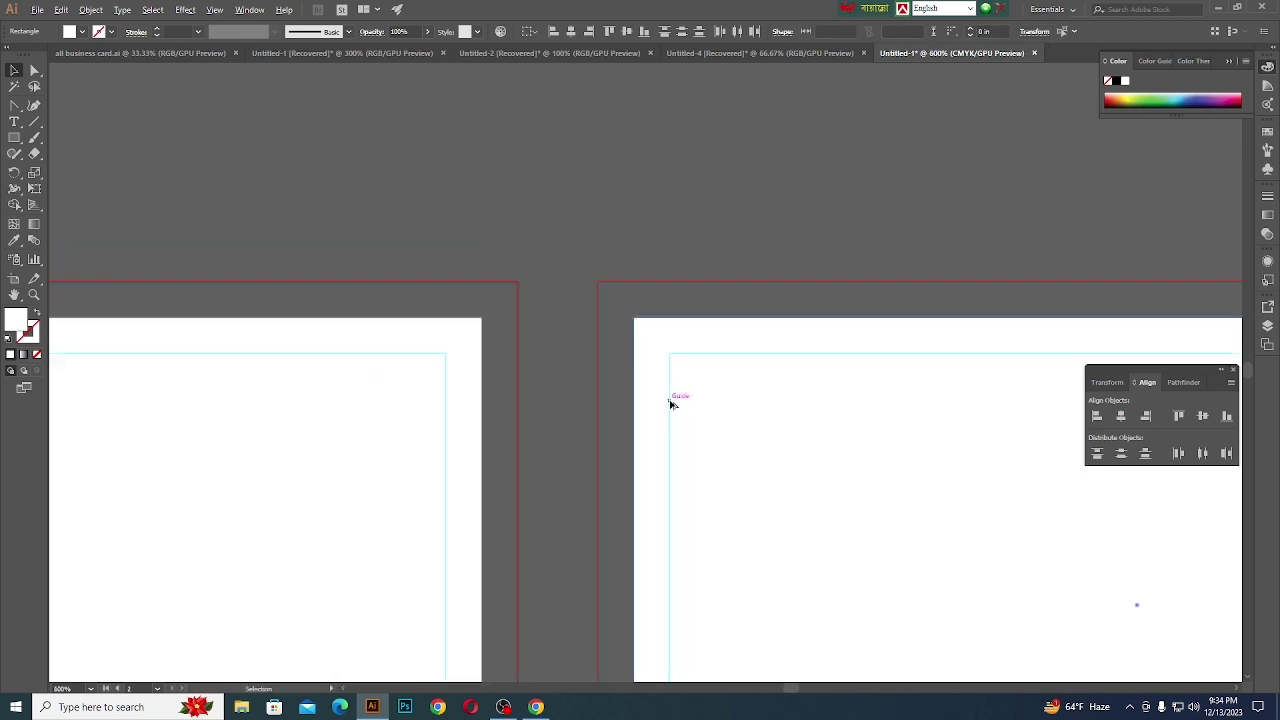
click(586, 277)
scroll(587, 281, down, 2)
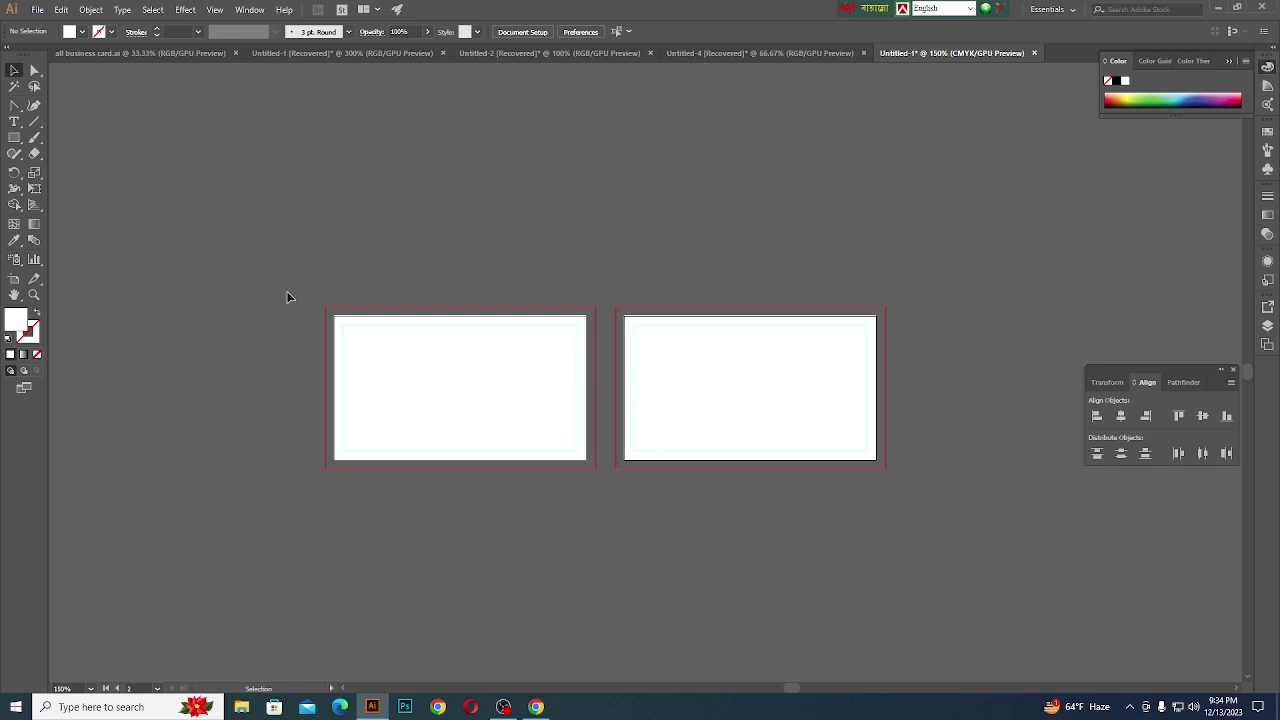
- Check the left card's white rectangle, then switch to the Pen tool
click(356, 326)
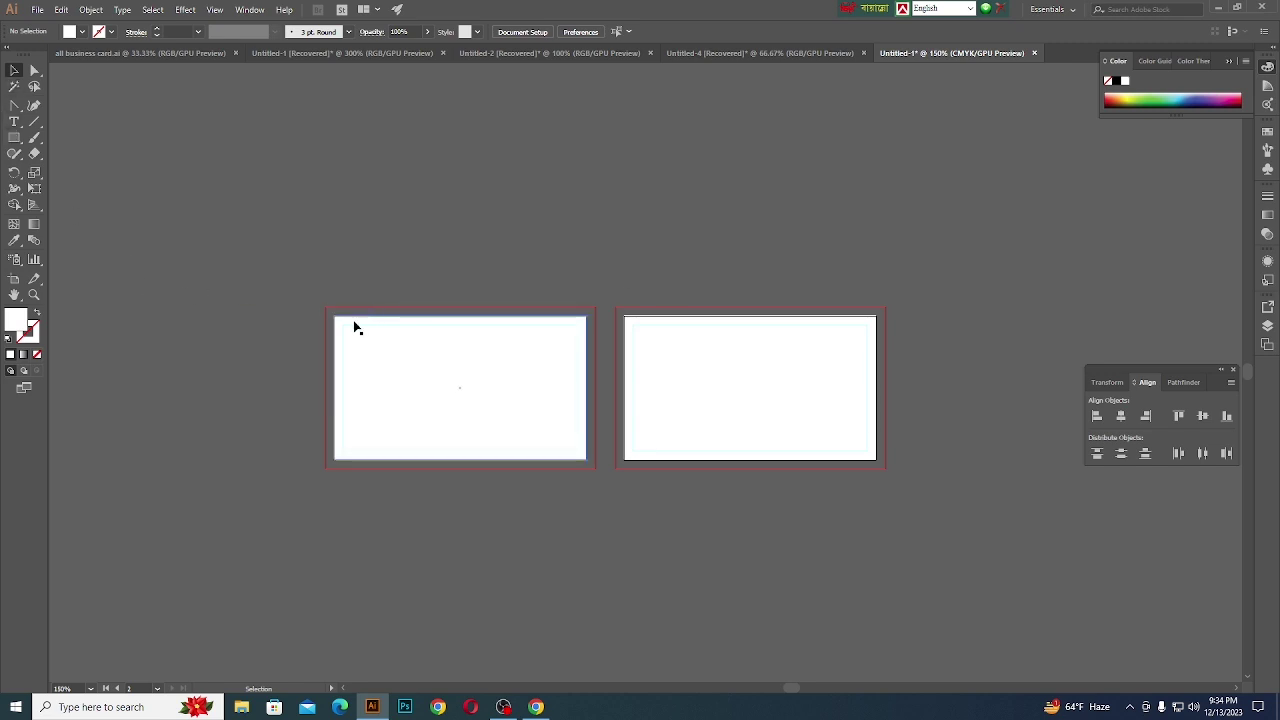
click(359, 264)
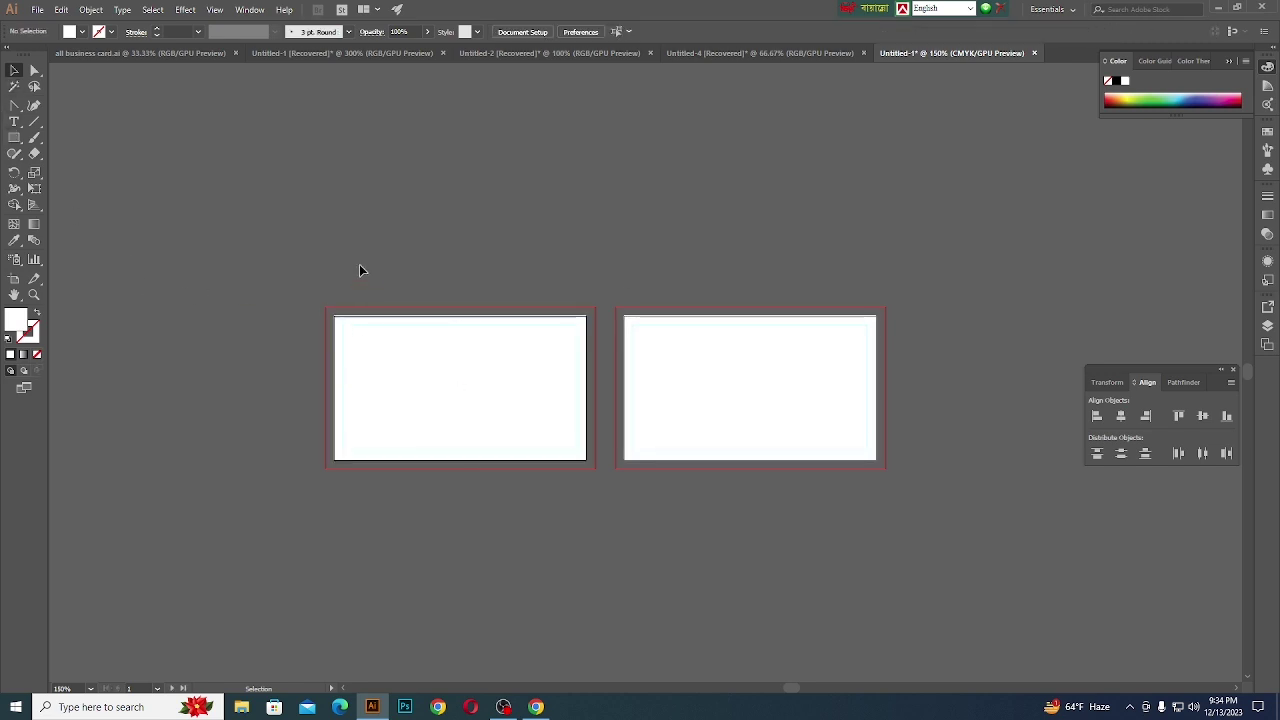
scroll(373, 372, up, 1)
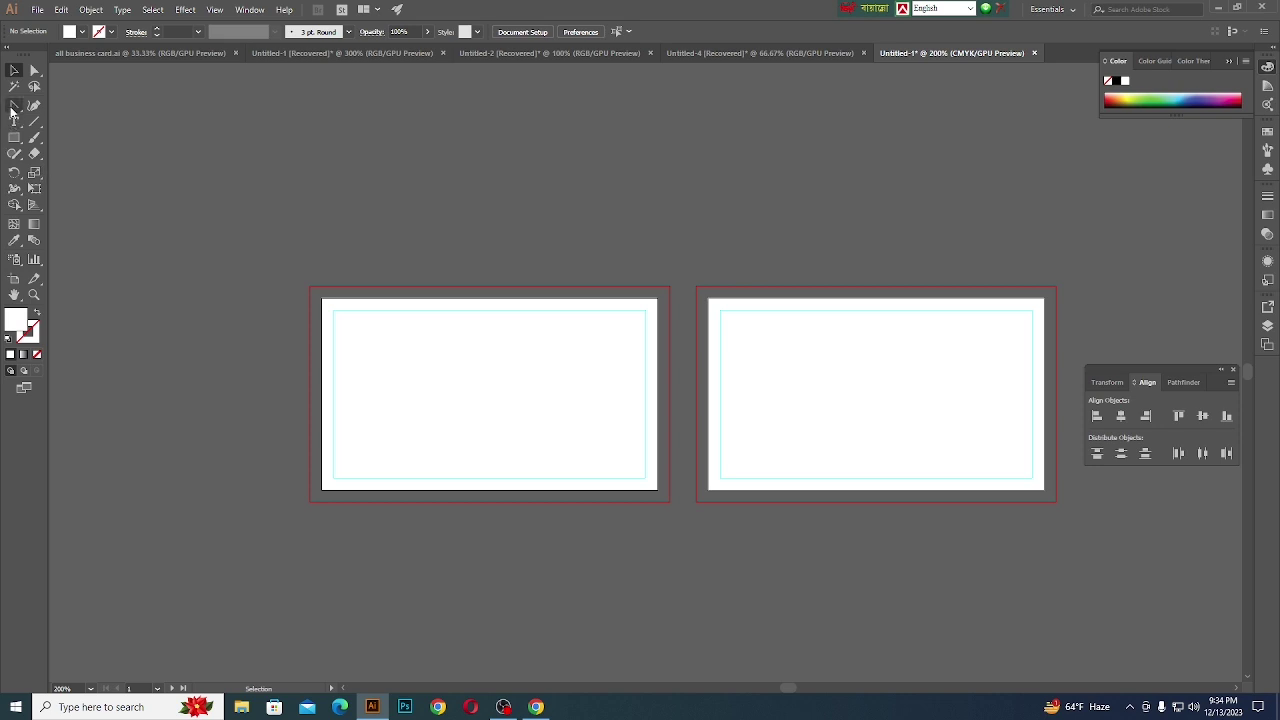
drag(13, 110, 50, 105)
- Pen a closed shape from the left edge through both bottom corners to partway up the right edge, filled red
click(321, 465)
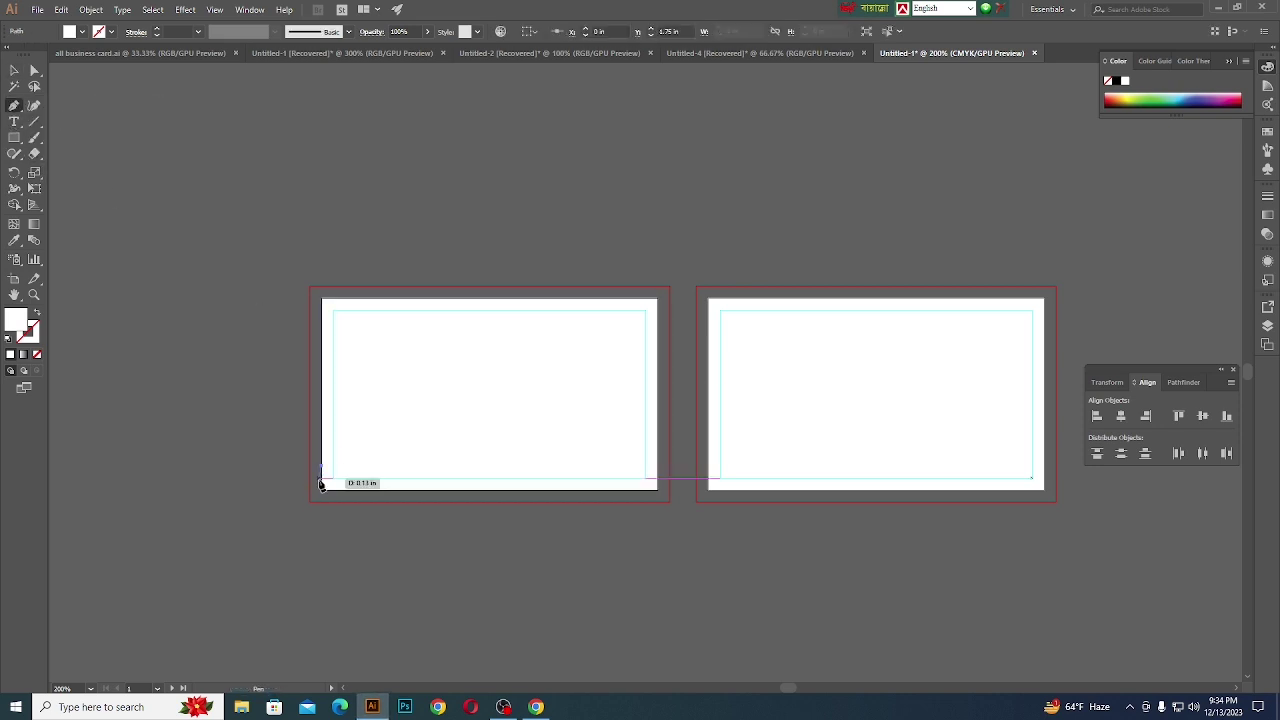
click(323, 492)
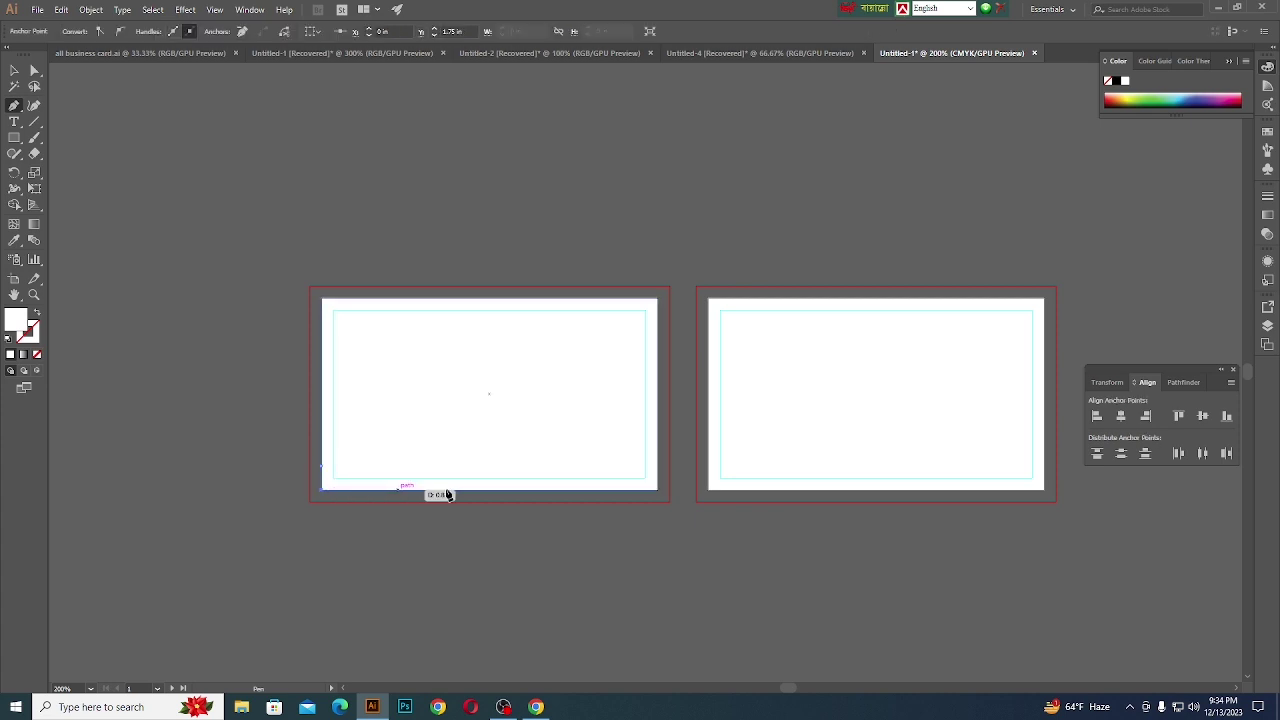
click(658, 491)
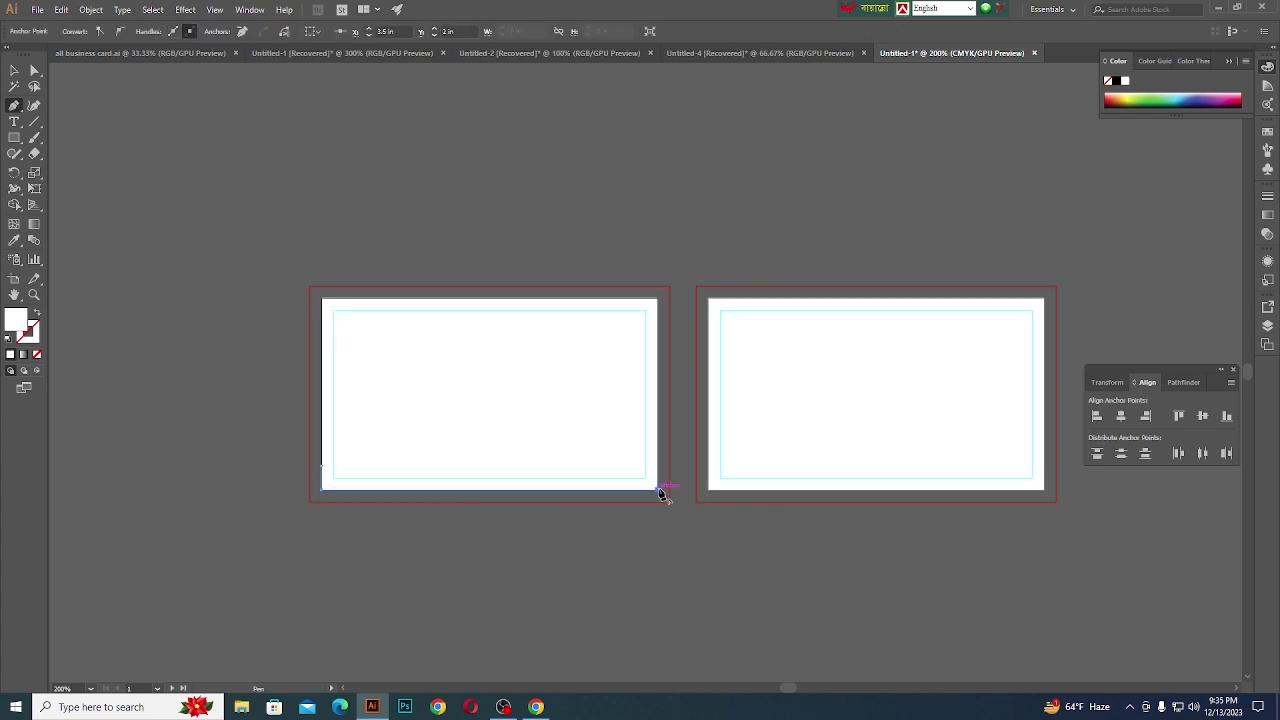
click(657, 370)
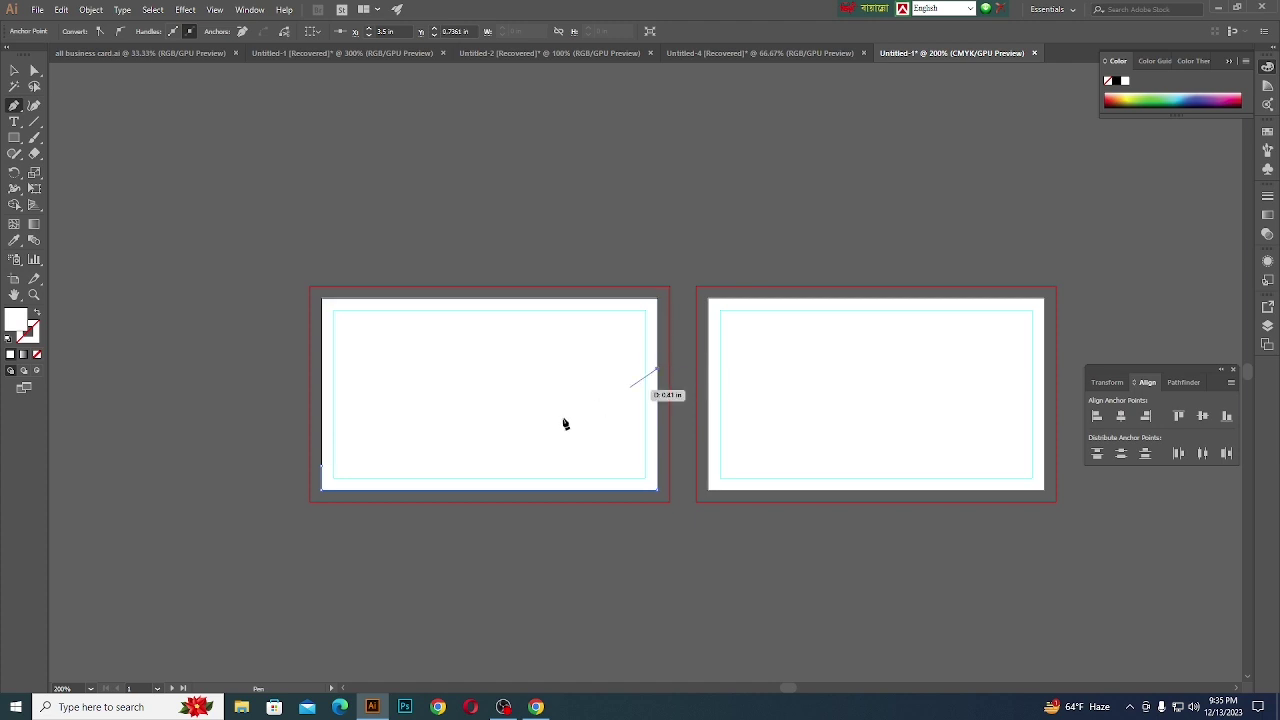
click(322, 468)
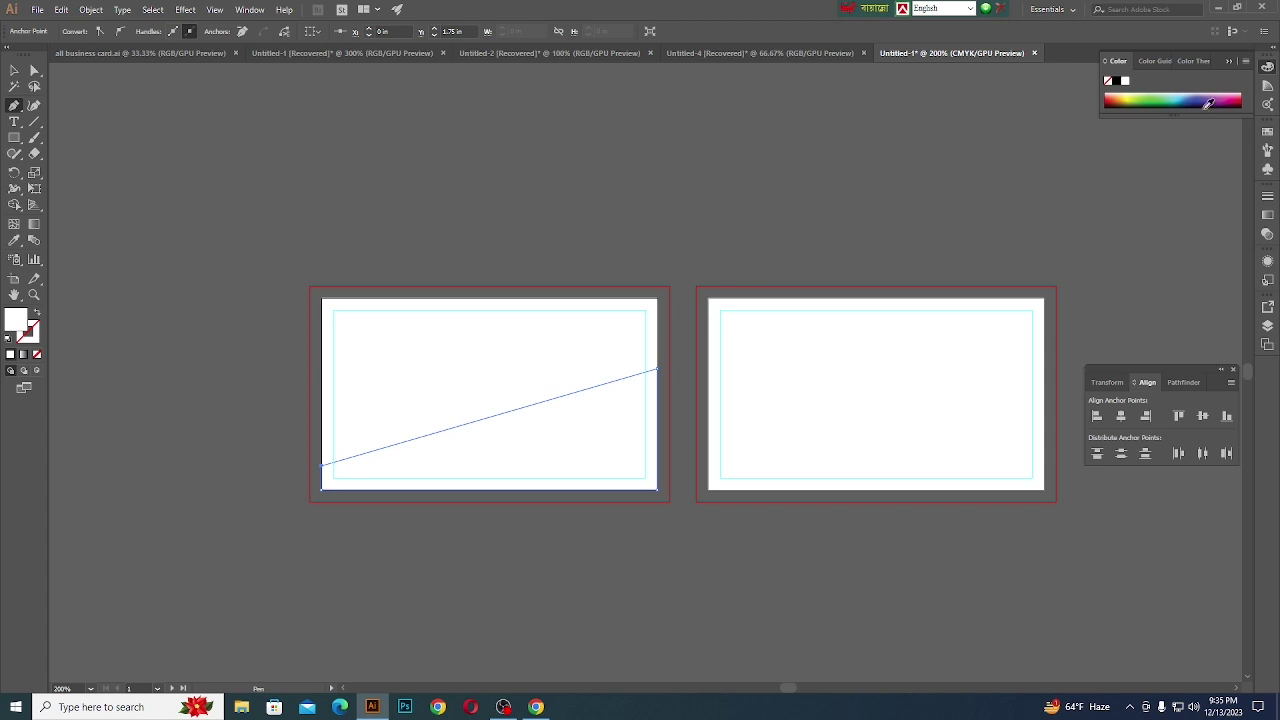
click(1243, 96)
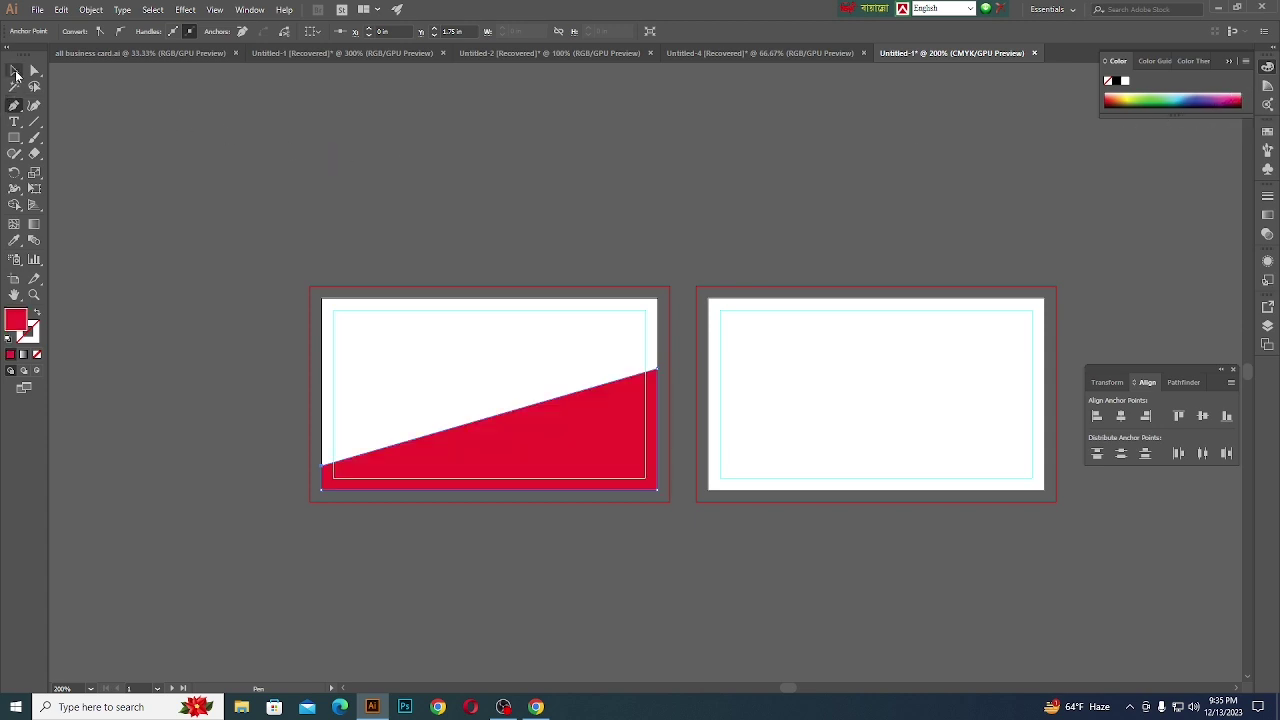
click(15, 72)
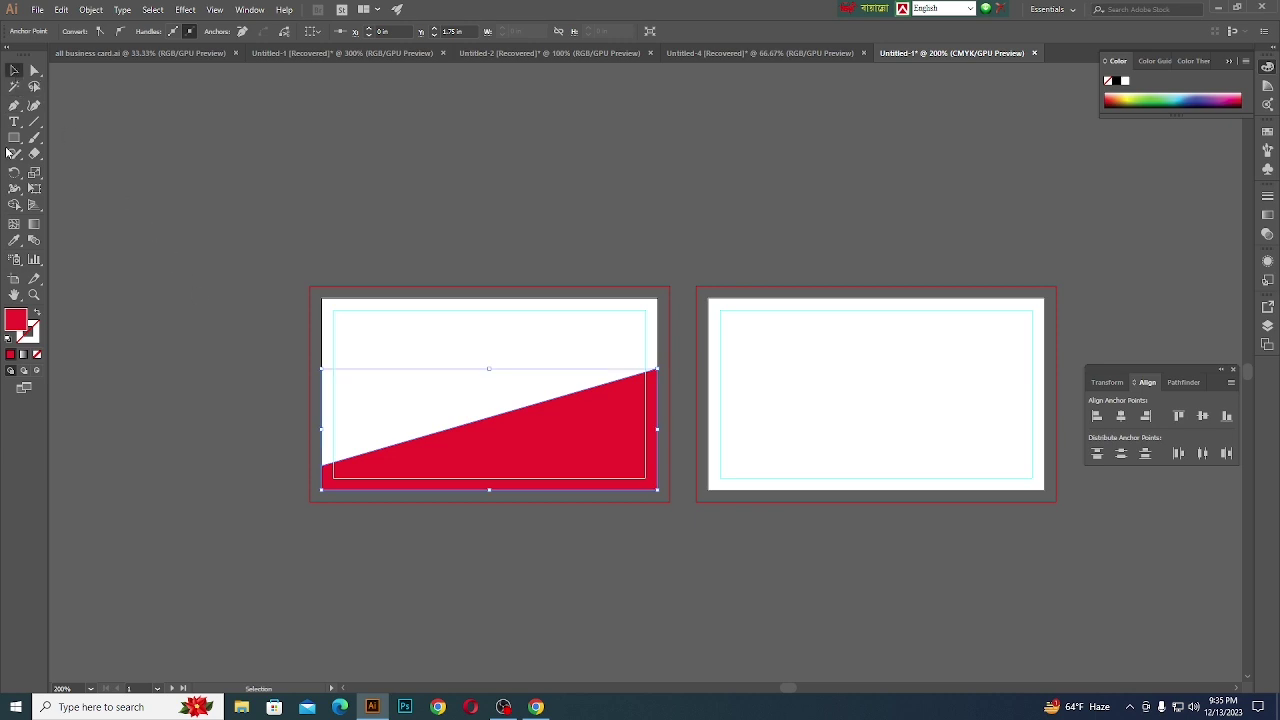
- Curve the red shape's slanted top edge with the Anchor Point tool, sweeping steeply up at the right
click(14, 105)
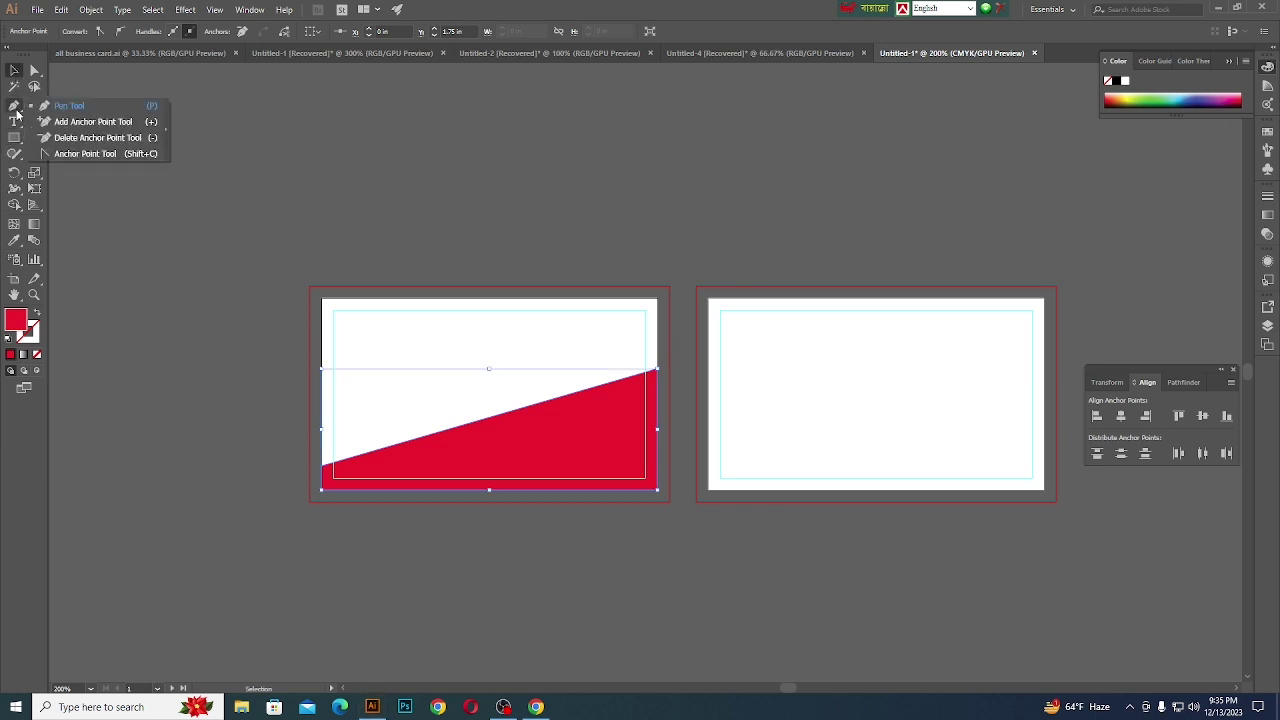
click(82, 154)
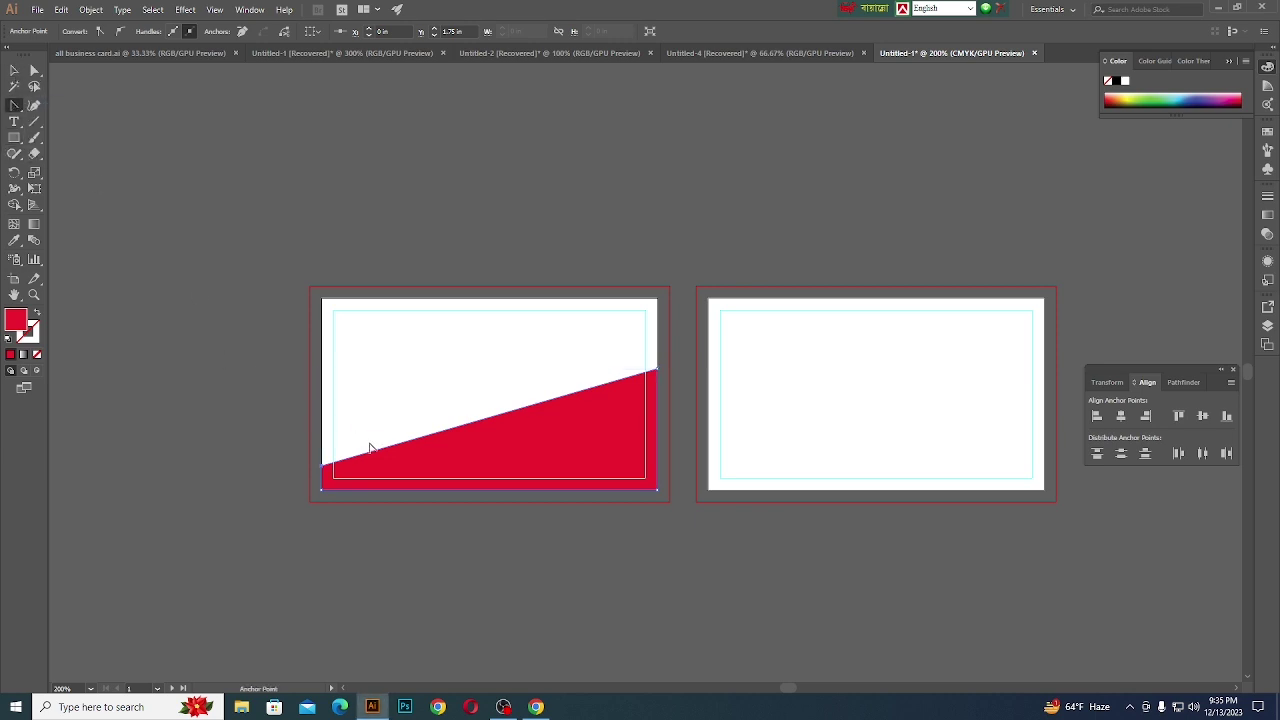
drag(366, 460, 386, 480)
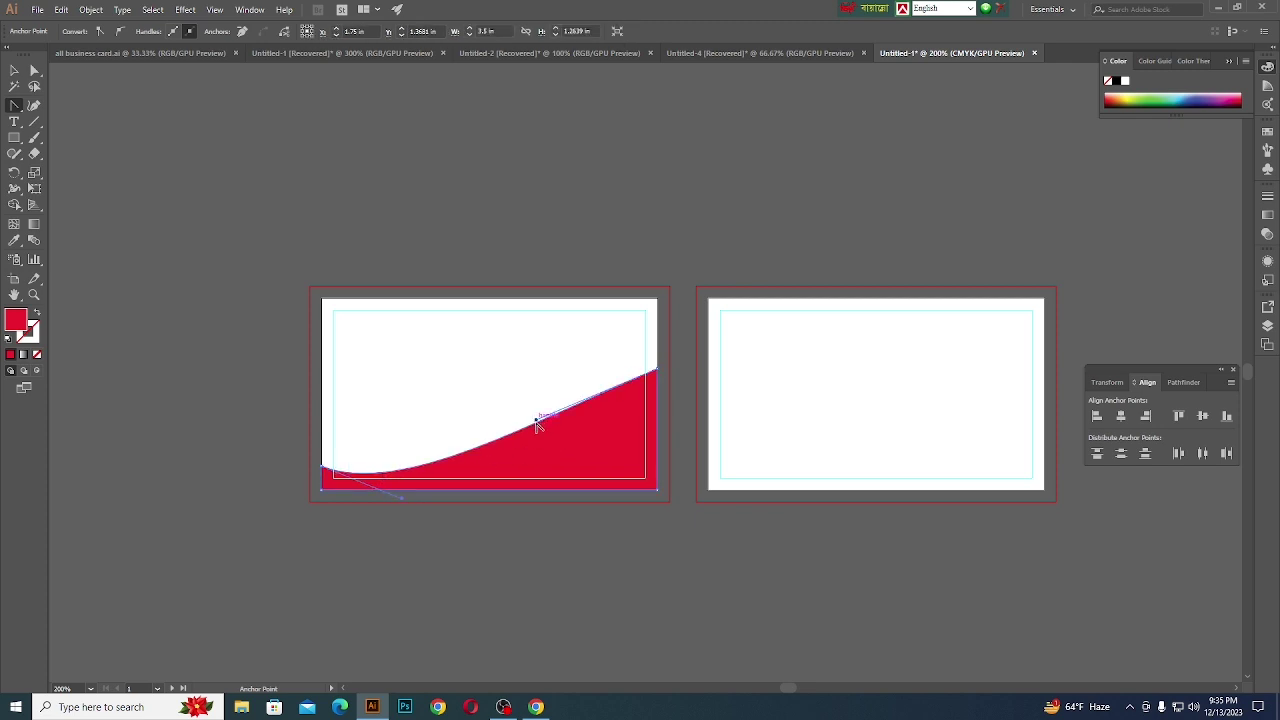
drag(536, 420, 602, 458)
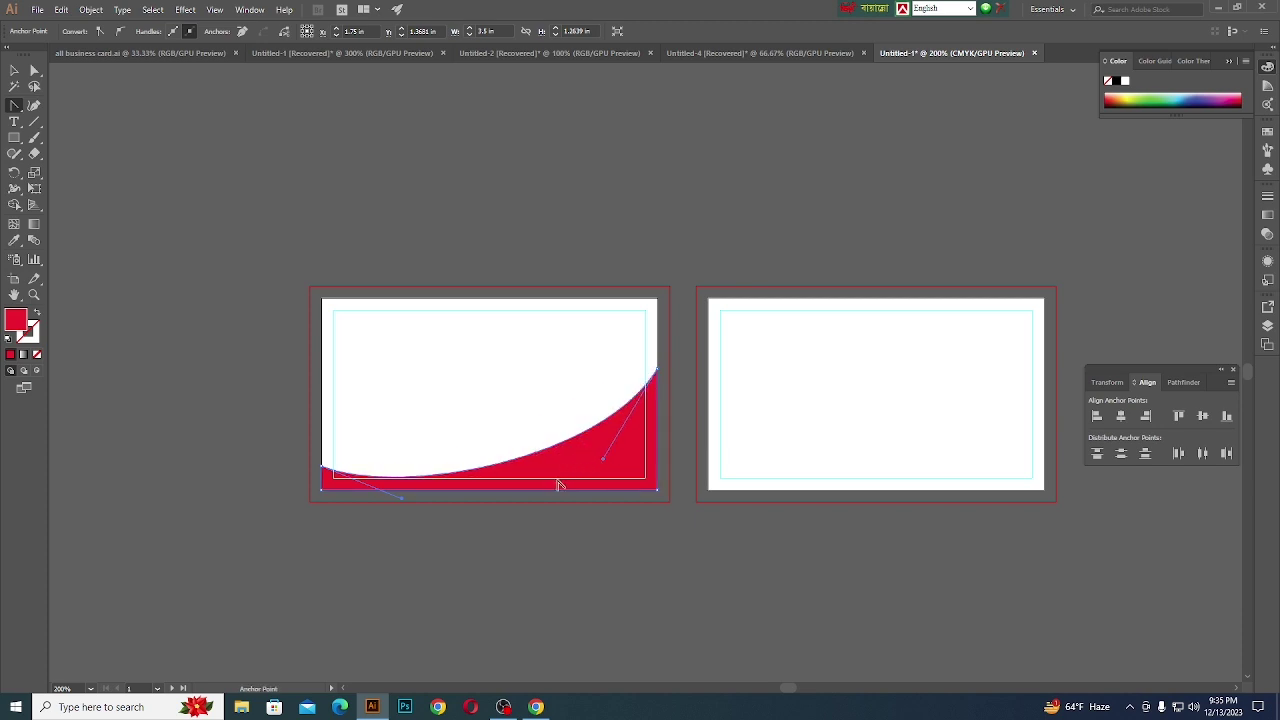
scroll(574, 460, up, 1)
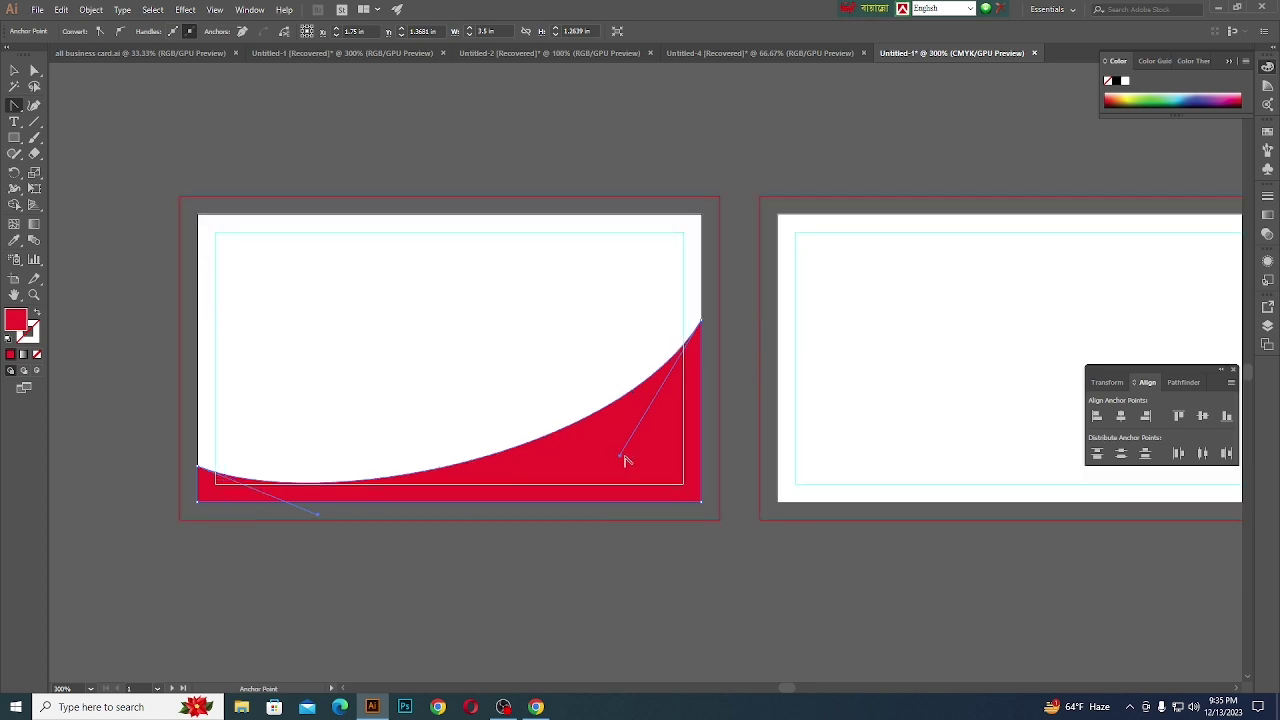
drag(620, 455, 629, 466)
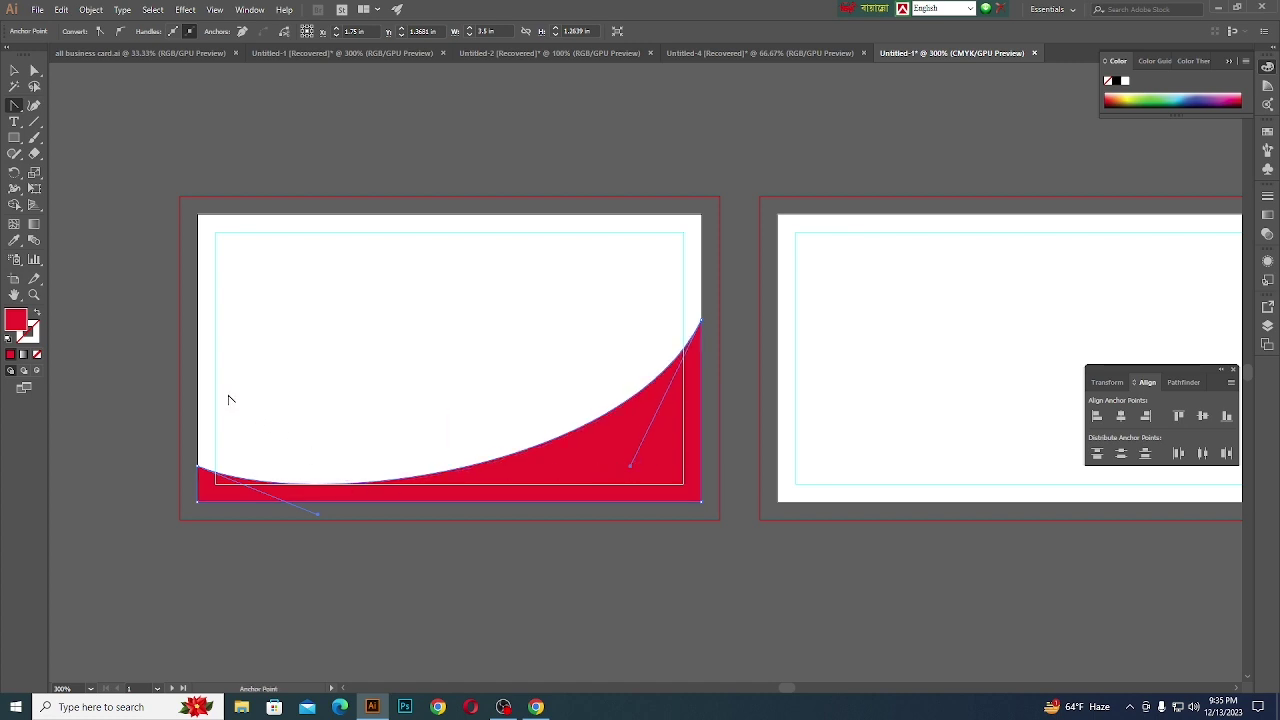
scroll(229, 392, down, 1)
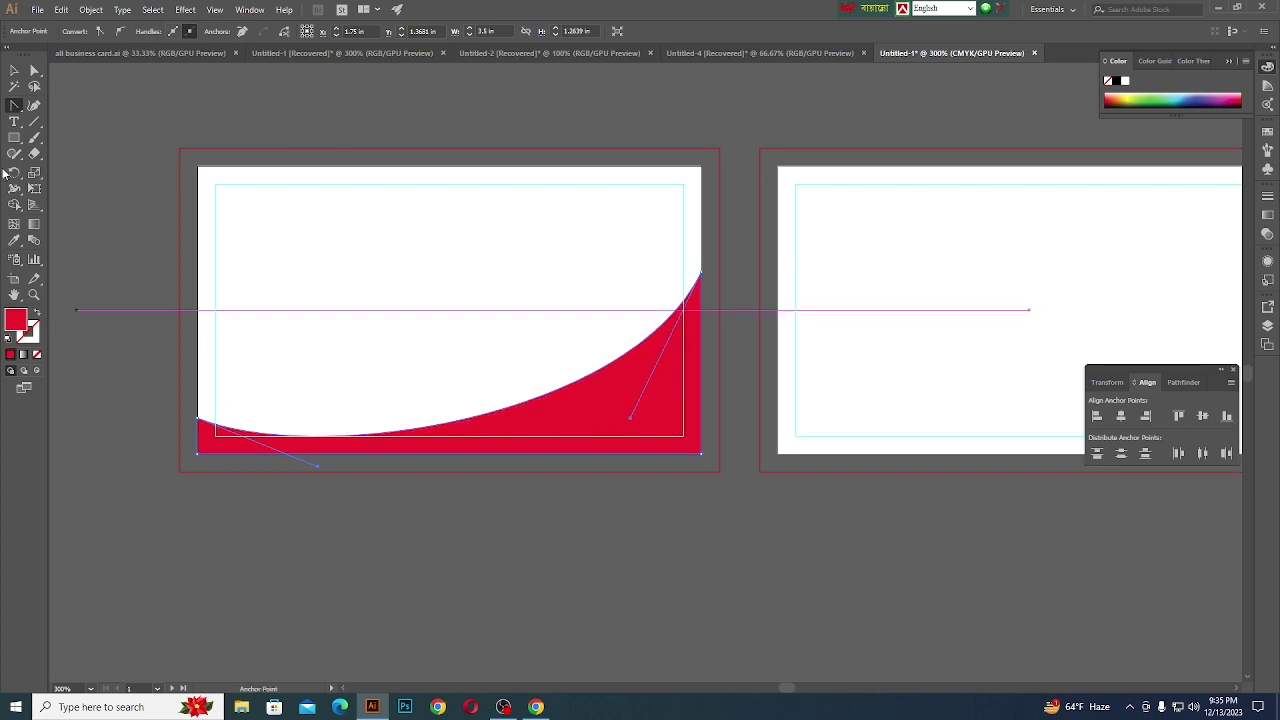
click(14, 70)
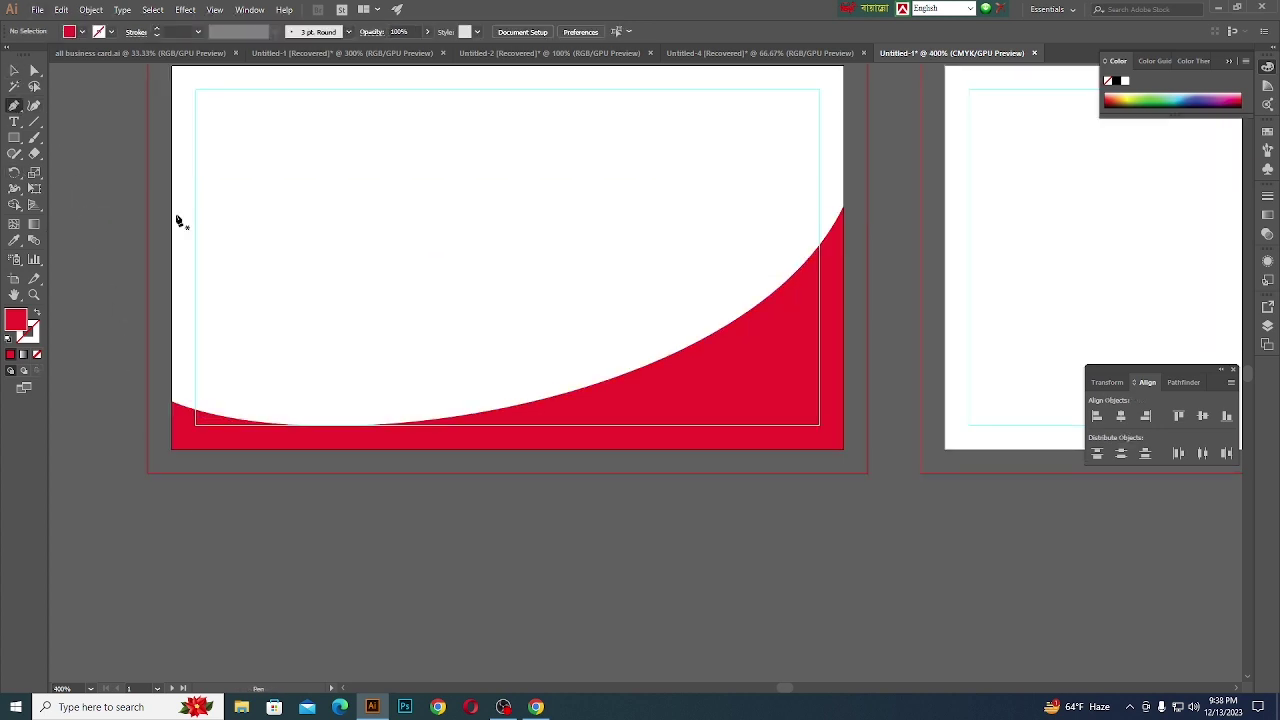
- Pen a curved path from the red shape's right edge down toward the card's bottom
click(803, 264)
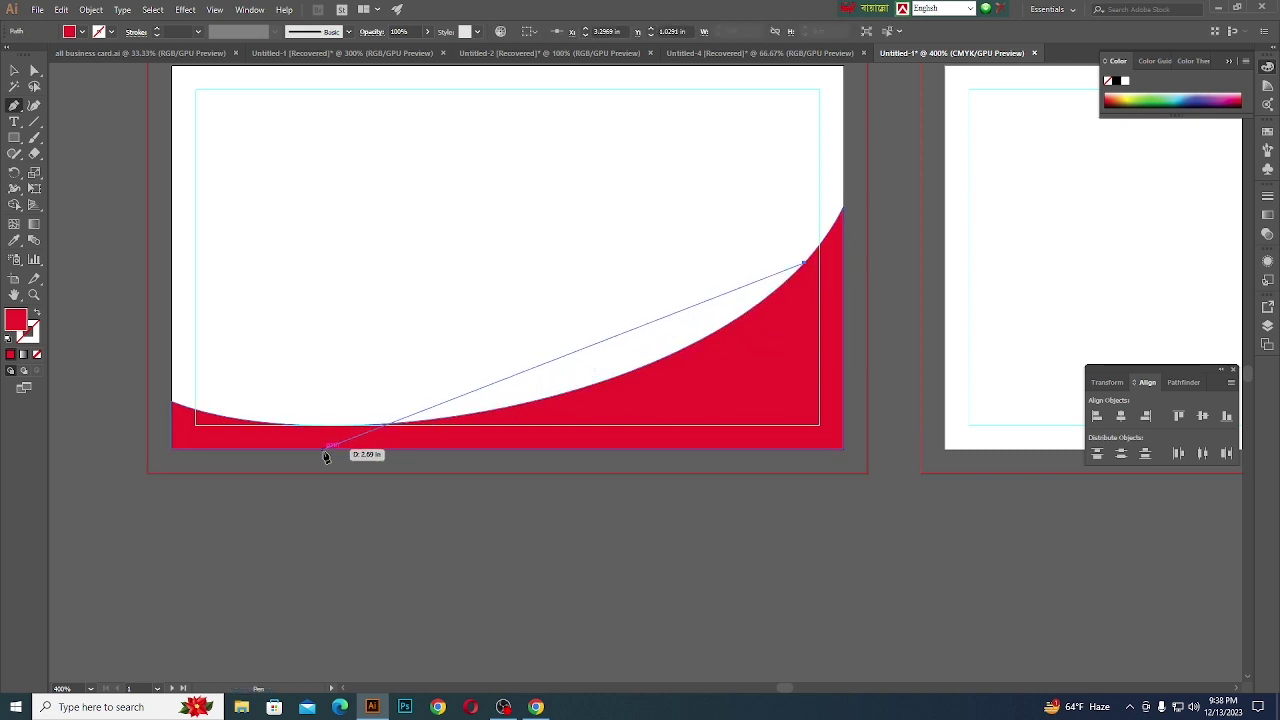
drag(303, 448, 83, 437)
scroll(525, 525, down, 1)
scroll(355, 480, up, 2)
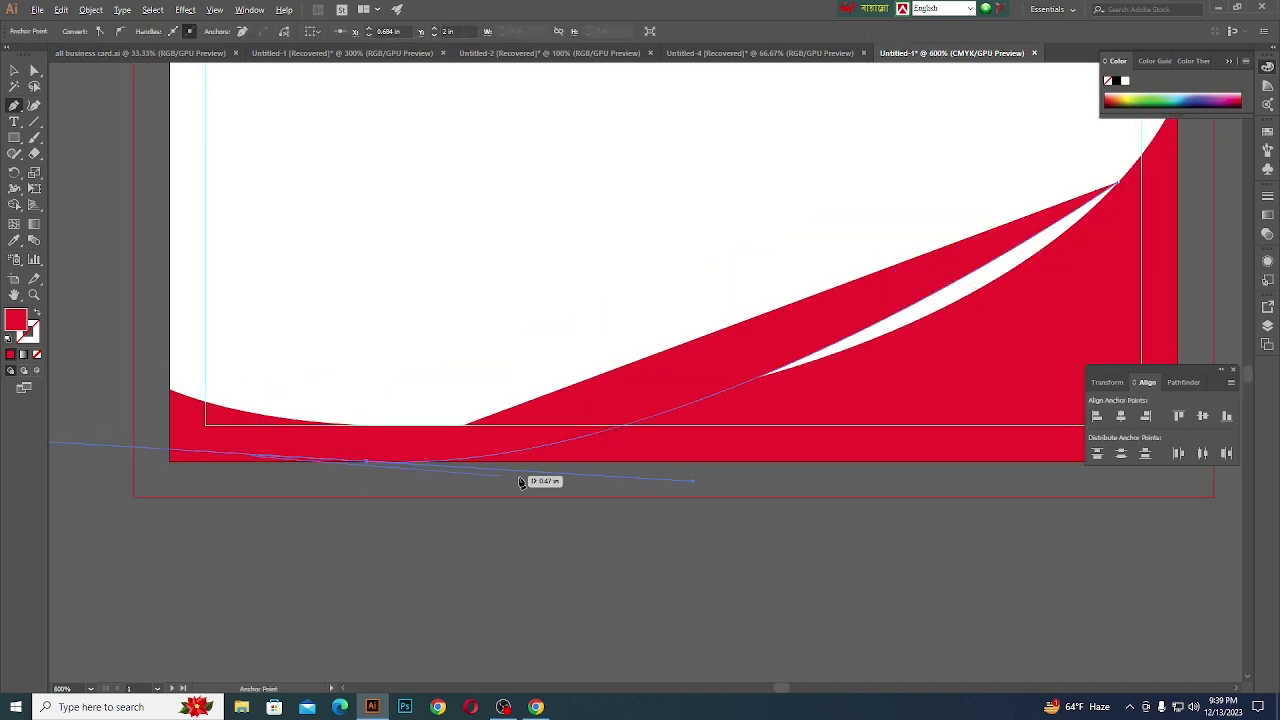
scroll(560, 490, down, 1)
drag(519, 482, 779, 488)
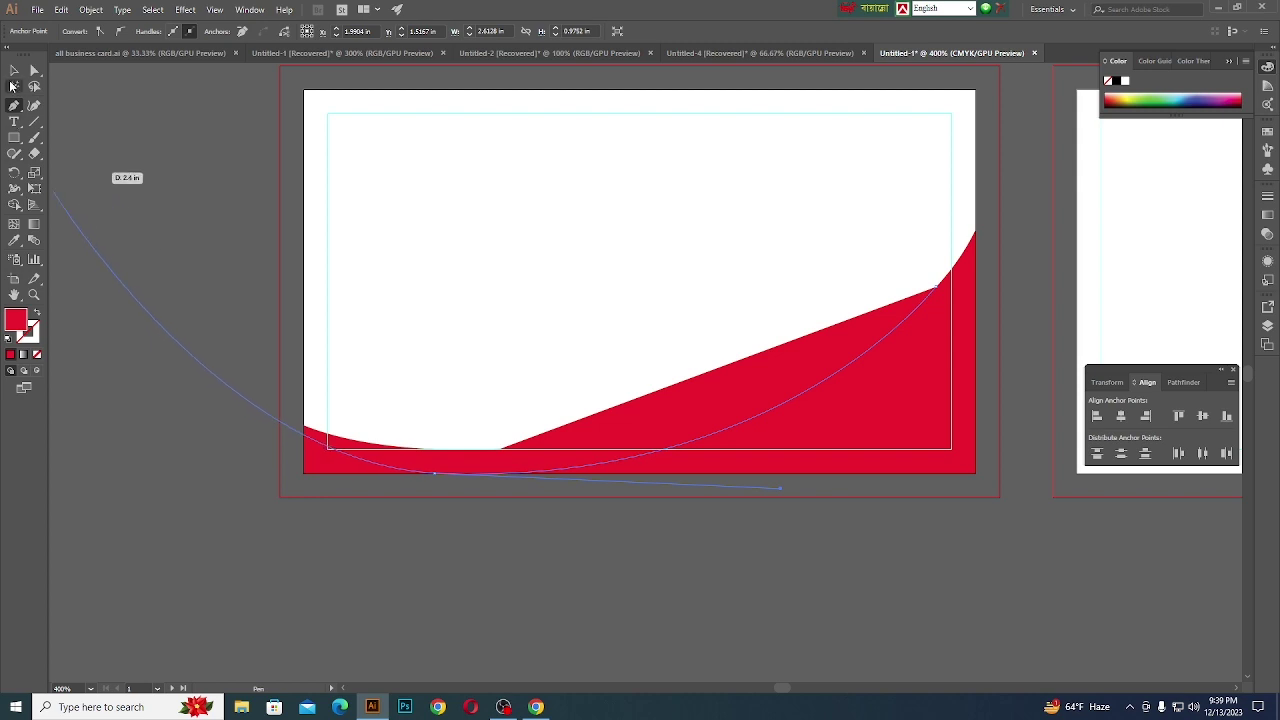
click(14, 70)
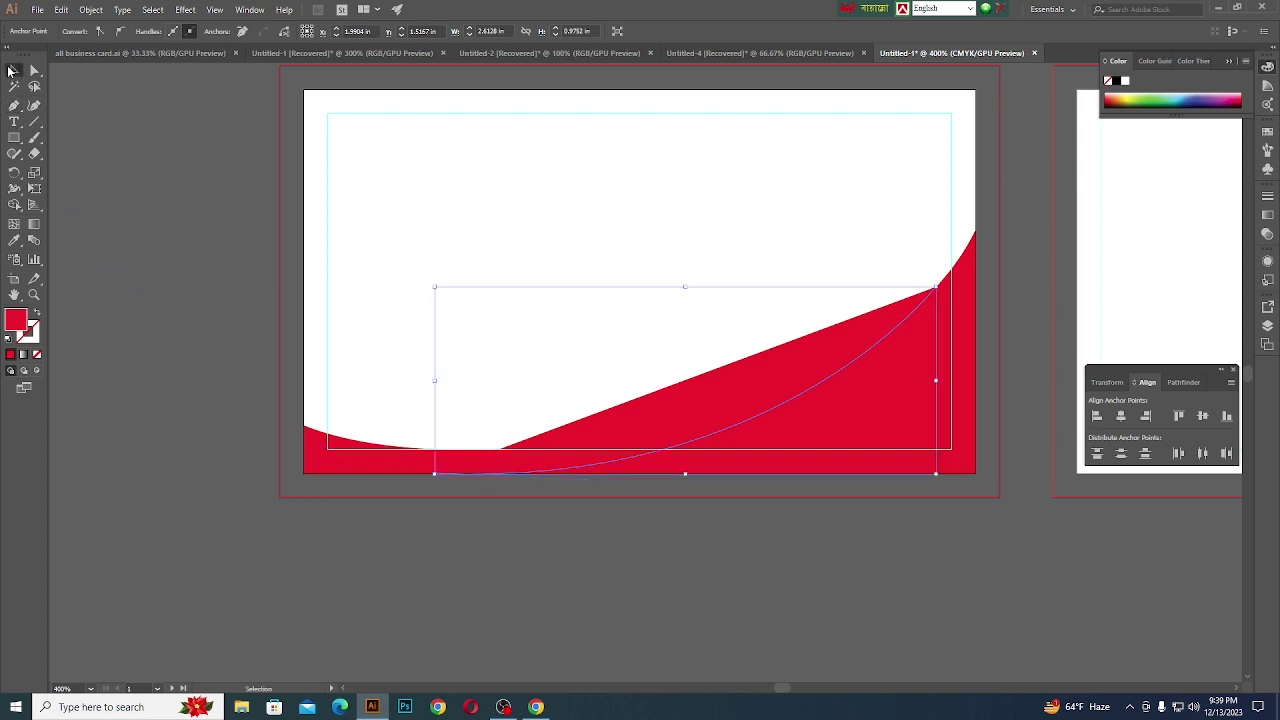
- Give the new curve no fill, a thicker stroke weight and a white stroke colour
click(37, 357)
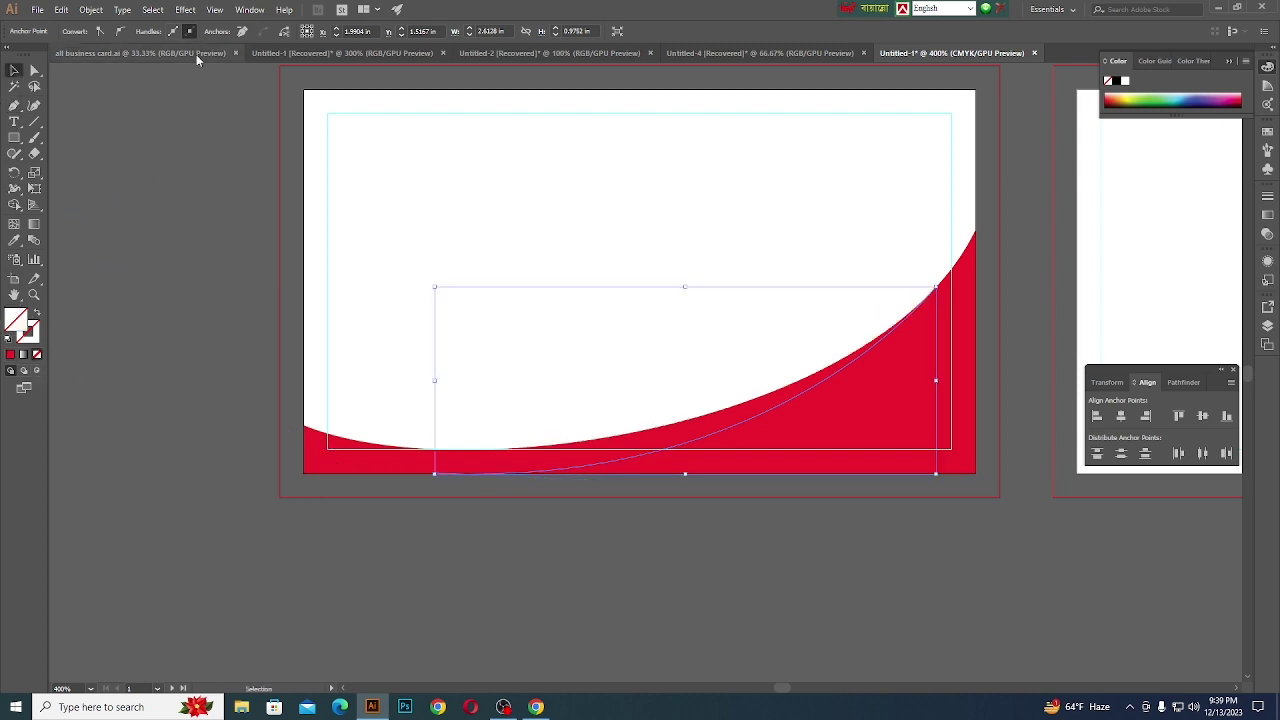
click(646, 417)
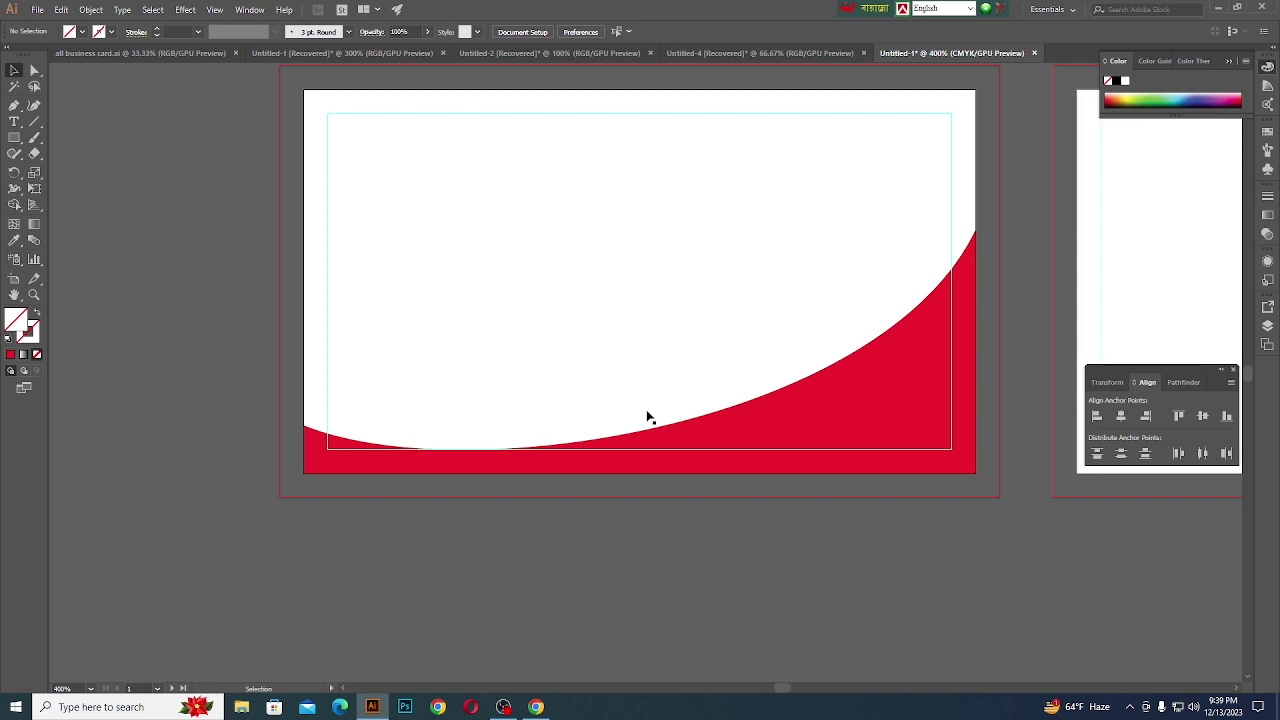
click(722, 437)
click(184, 31)
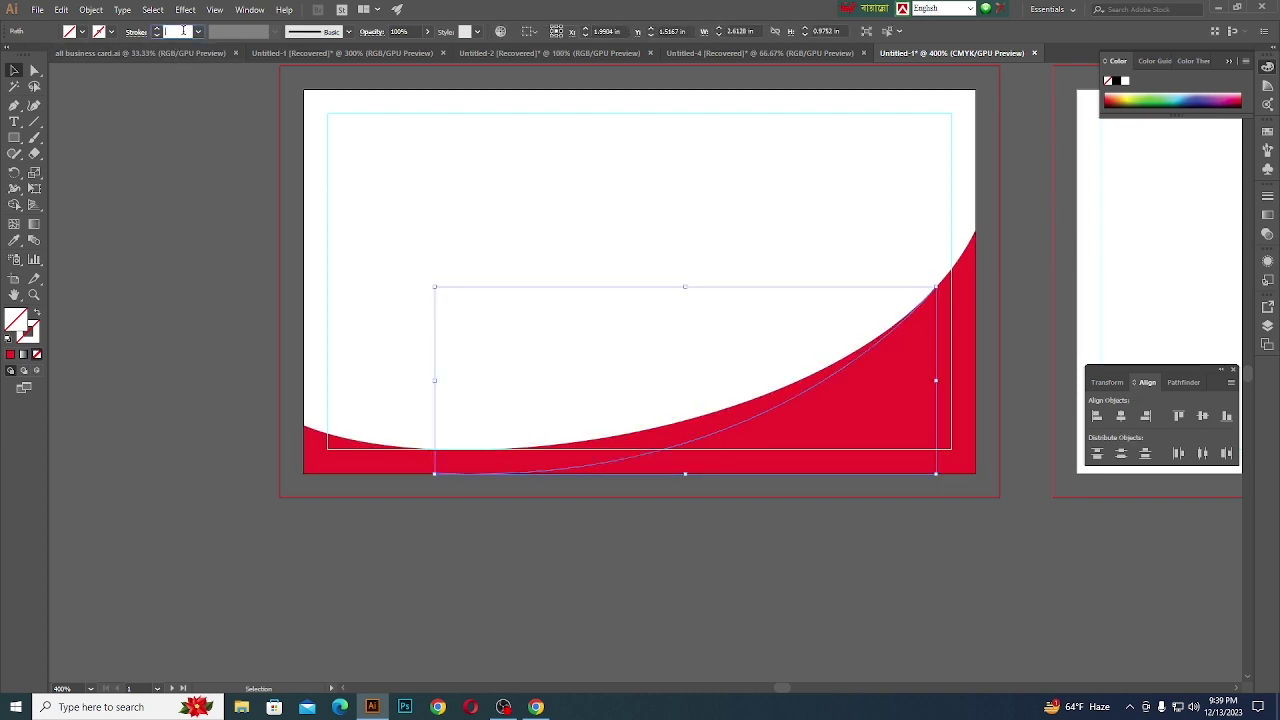
key(Up)
key(Up)
key(Up)
key(Up)
key(Up)
key(Up)
key(Up)
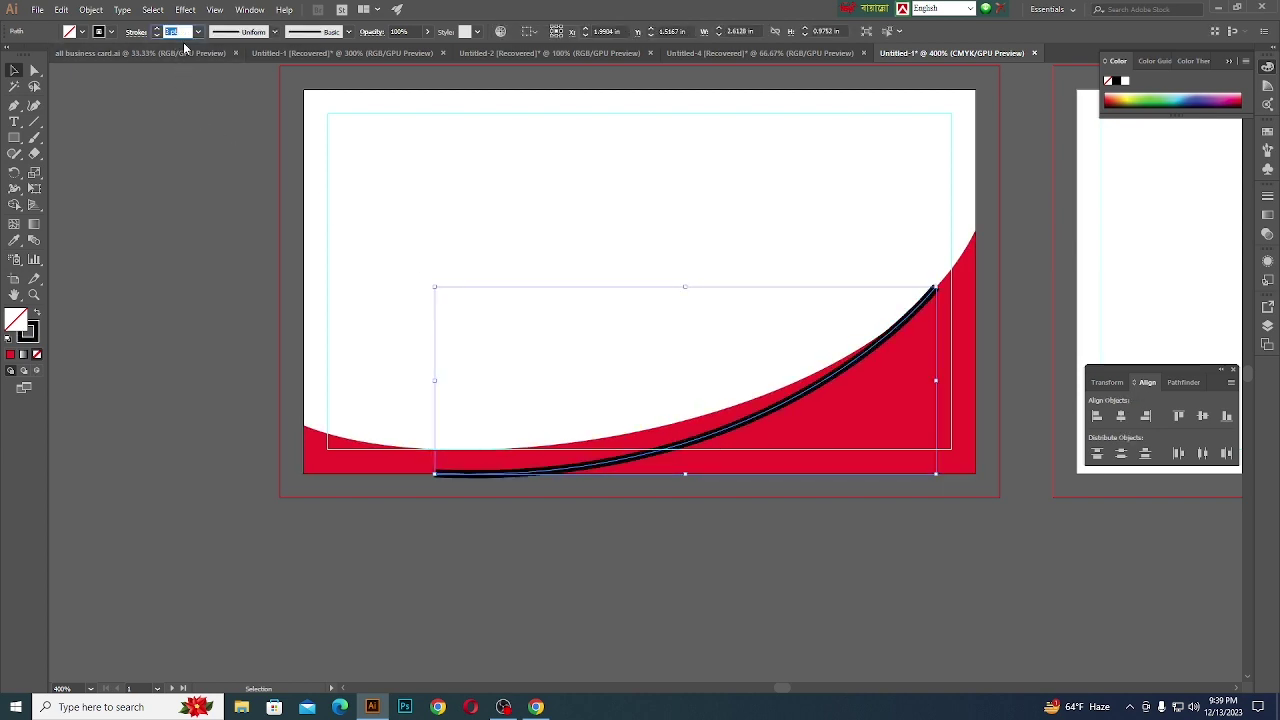
key(Up)
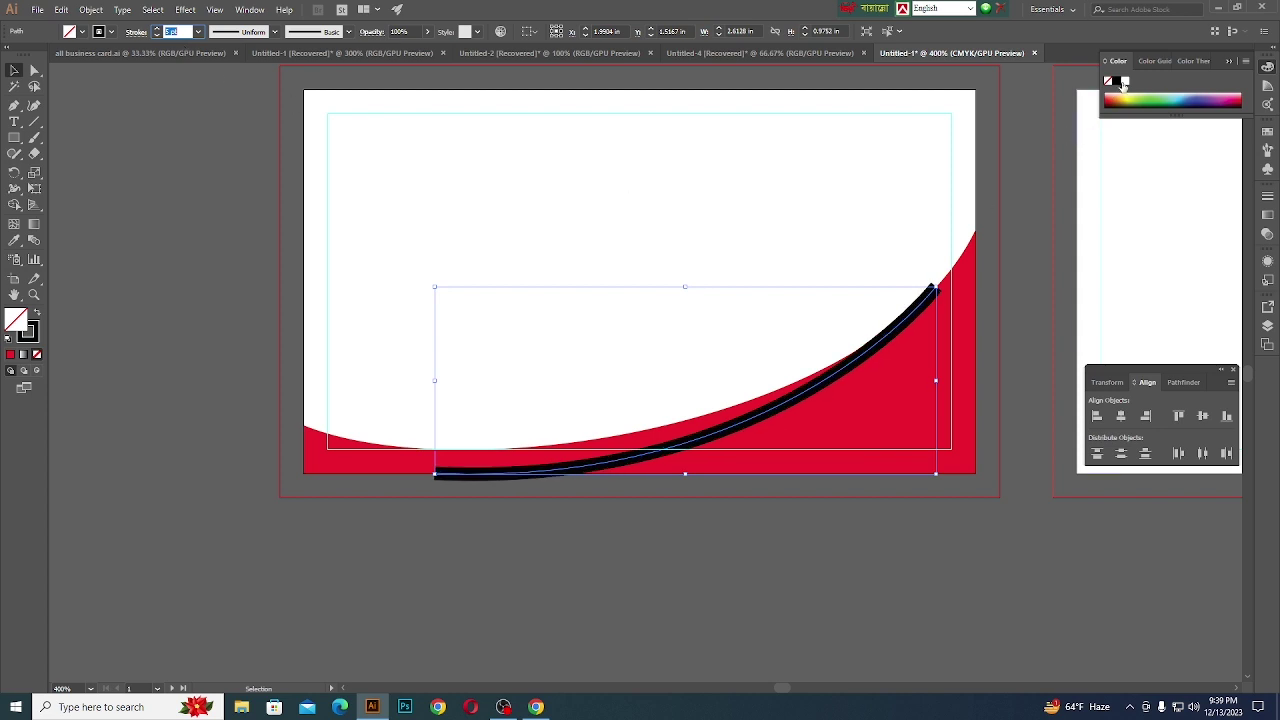
click(1126, 82)
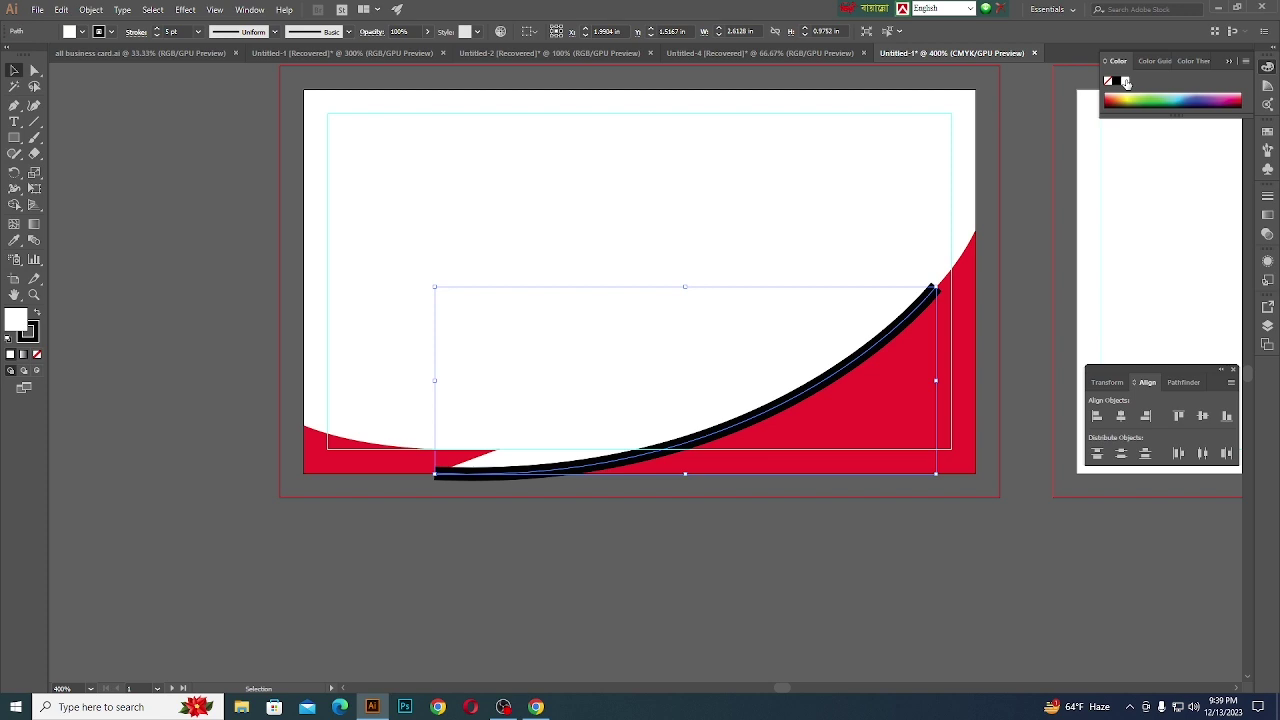
click(37, 355)
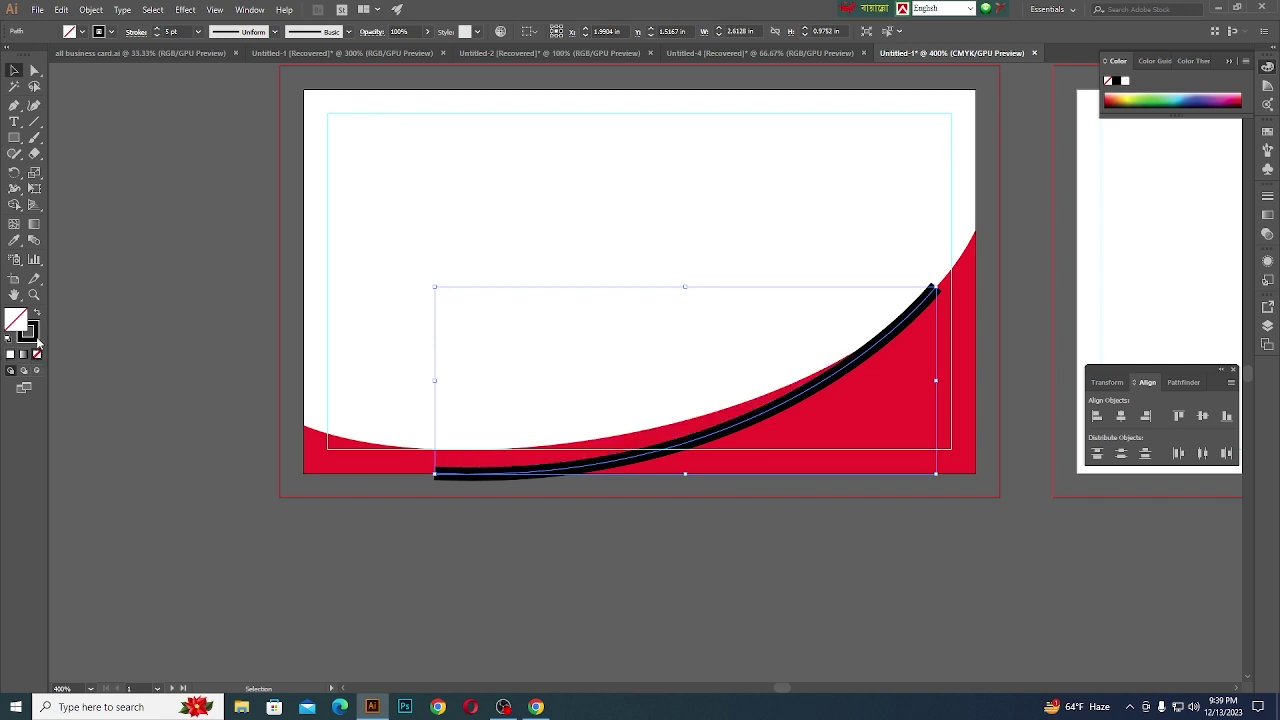
click(1126, 82)
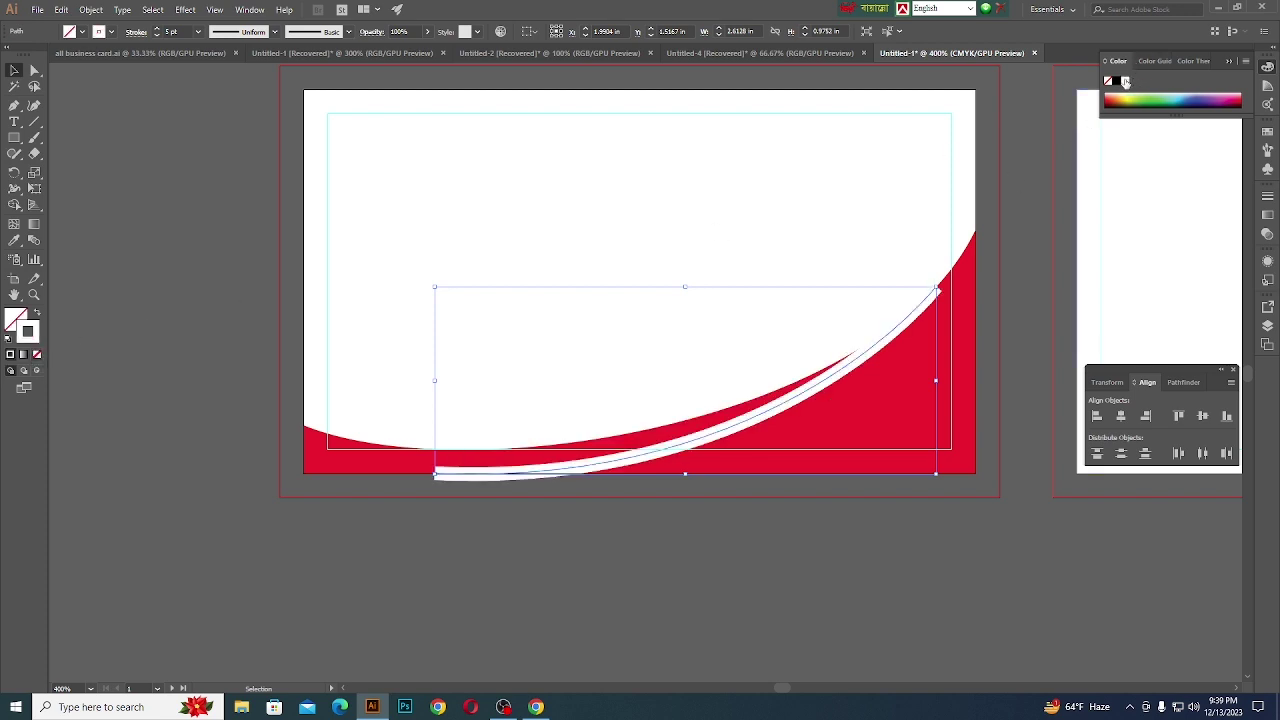
- Rotate the white curve slightly counter-clockwise and stretch it further left
drag(950, 285, 933, 272)
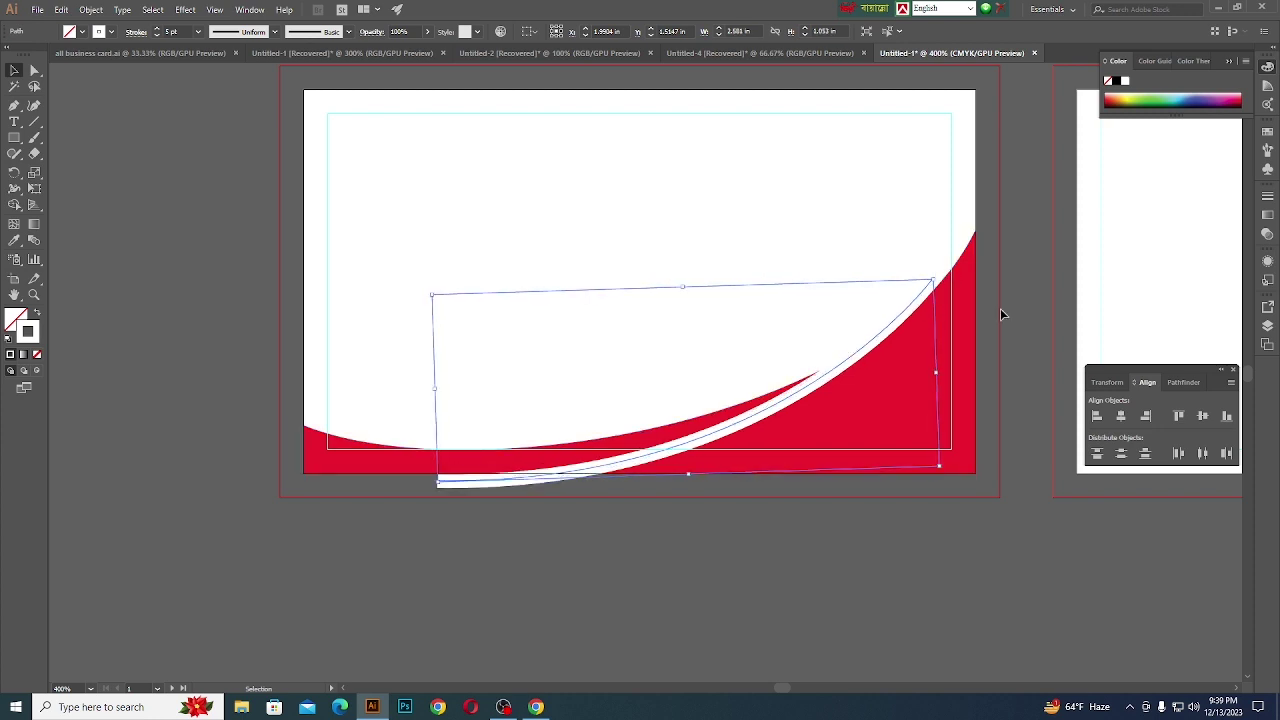
click(1052, 325)
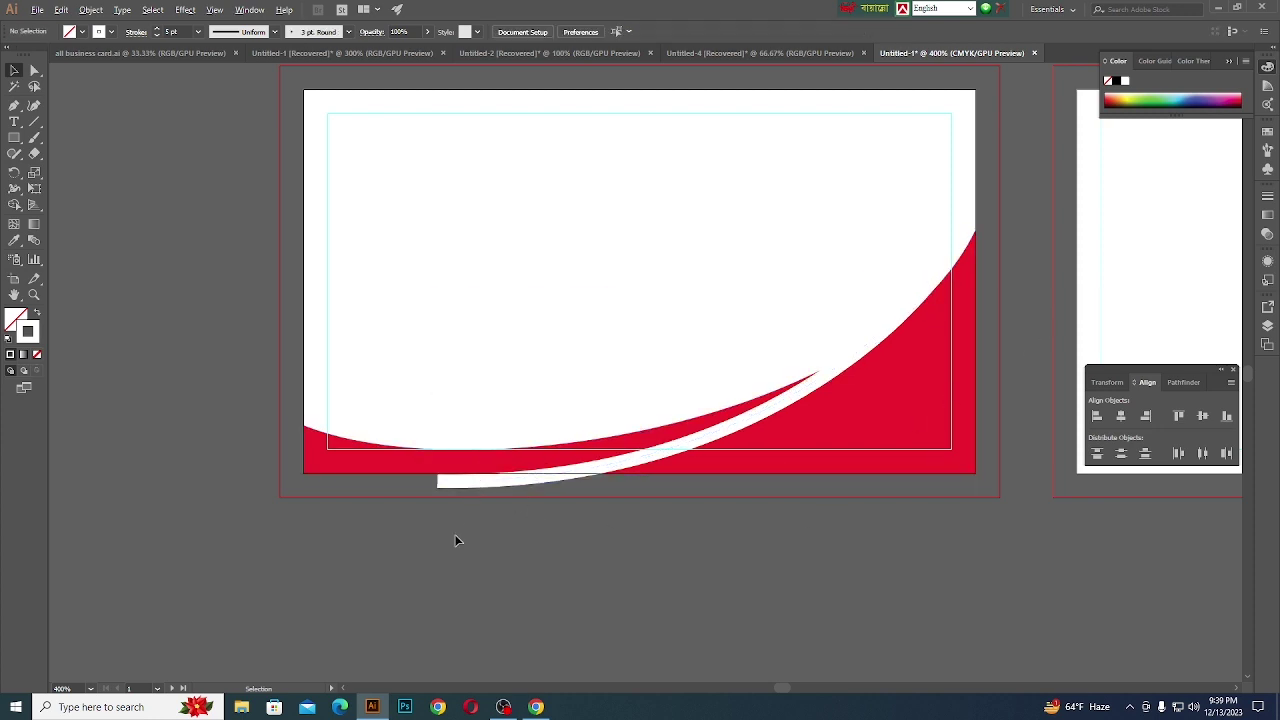
scroll(443, 537, up, 1)
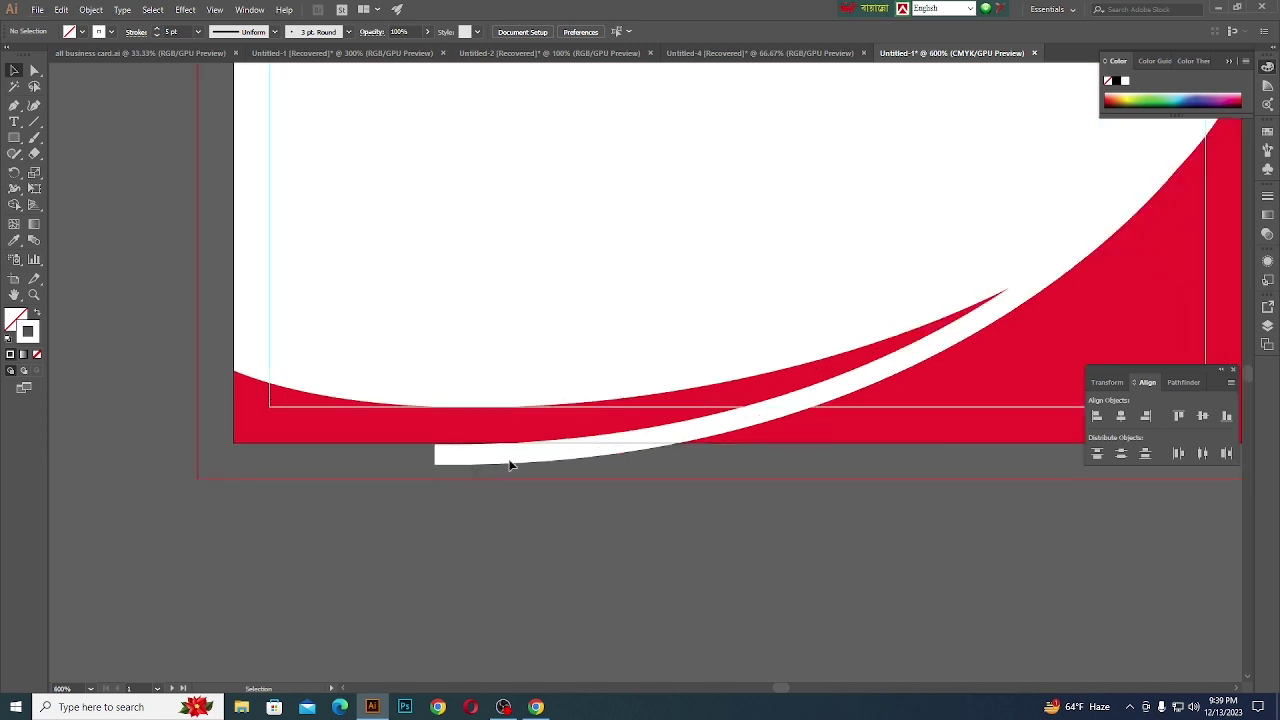
click(512, 460)
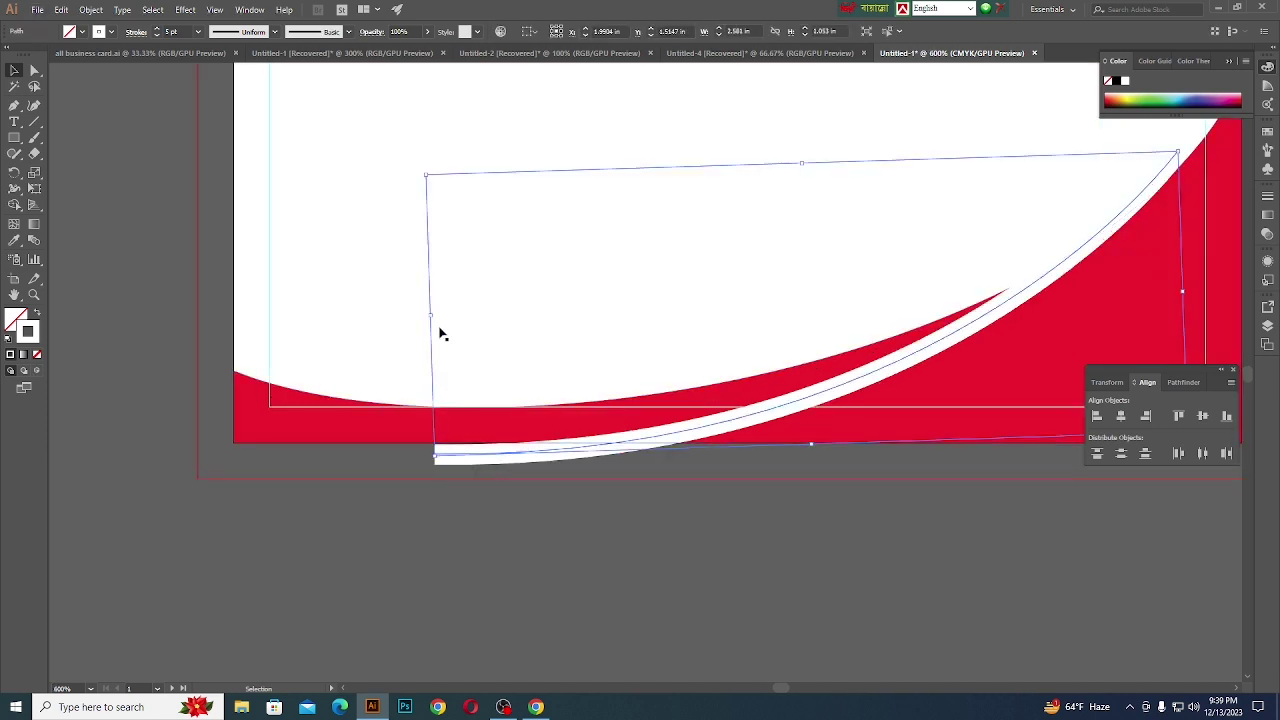
drag(429, 316, 388, 340)
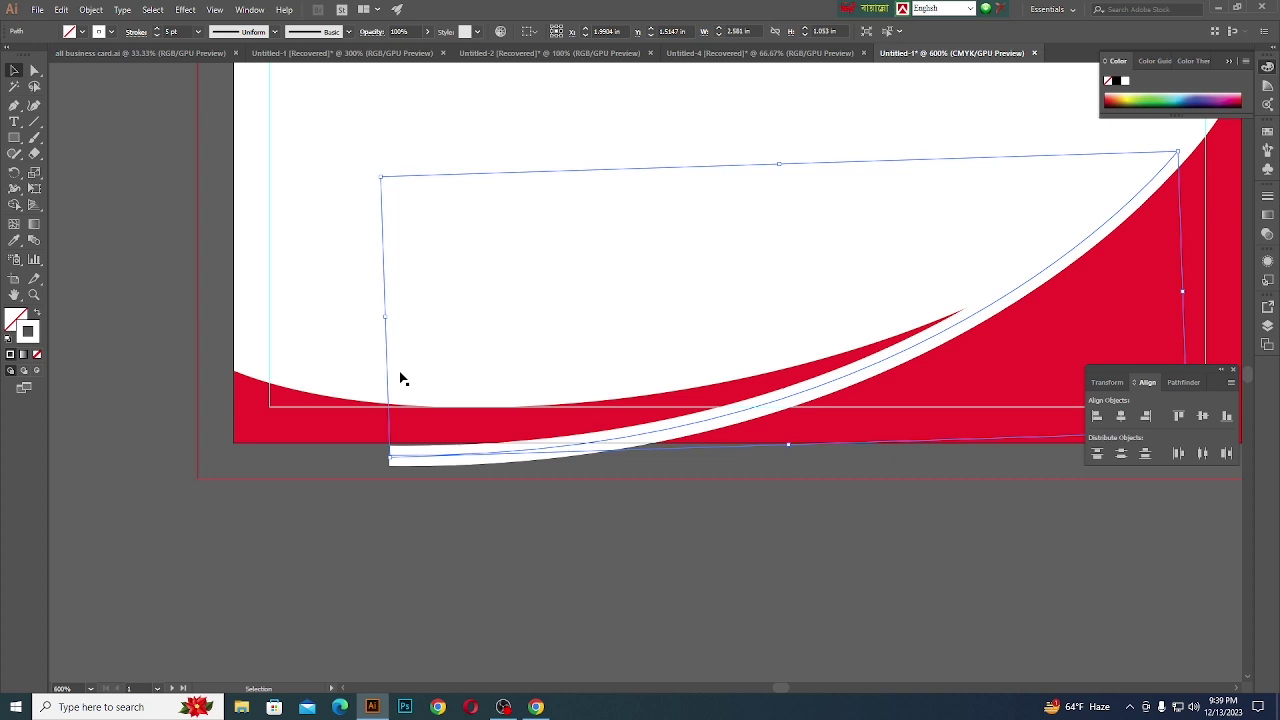
click(449, 516)
scroll(469, 512, down, 2)
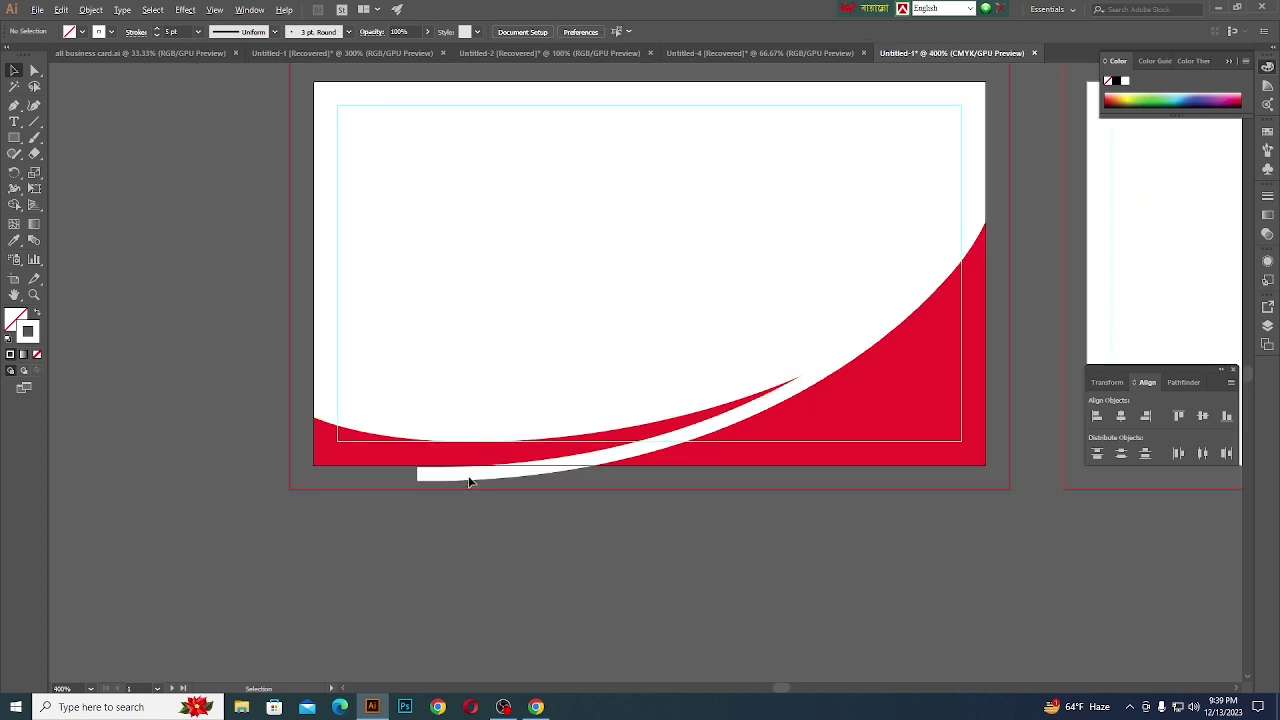
scroll(488, 460, up, 4)
scroll(489, 460, down, 3)
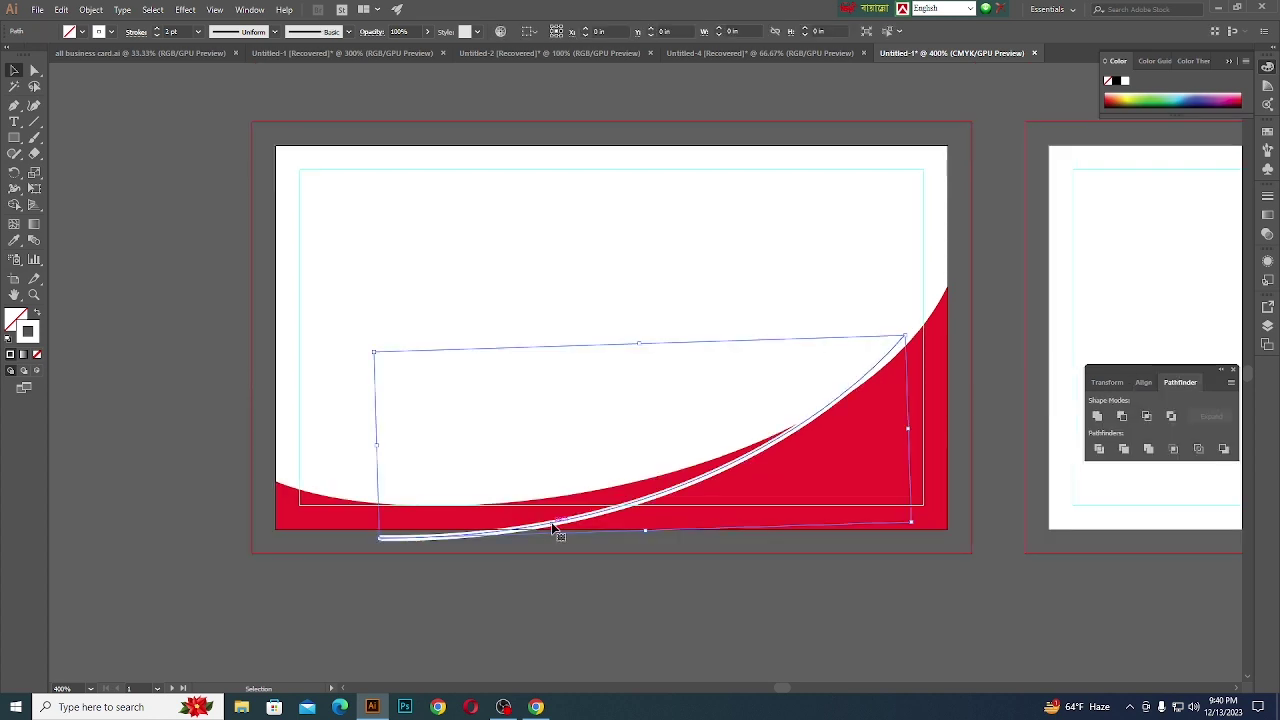
- Set the white curve's stroke weight to 1.5 pt
click(170, 32)
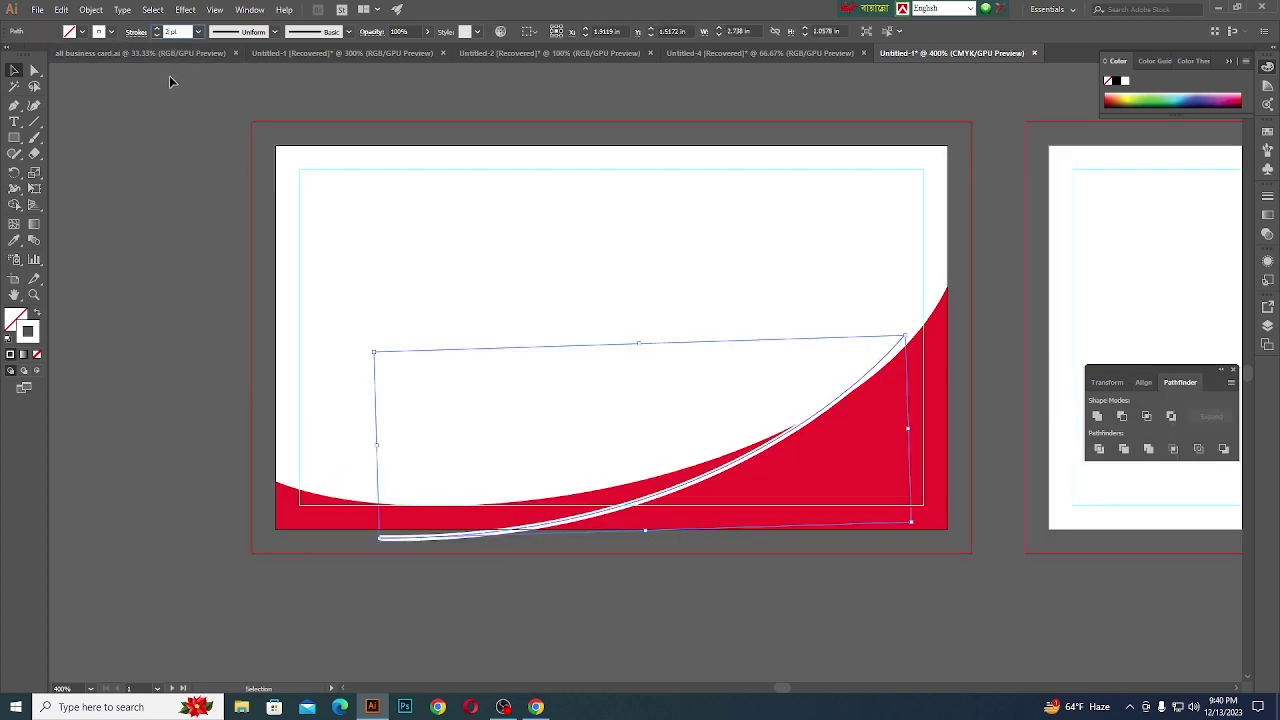
key(Down)
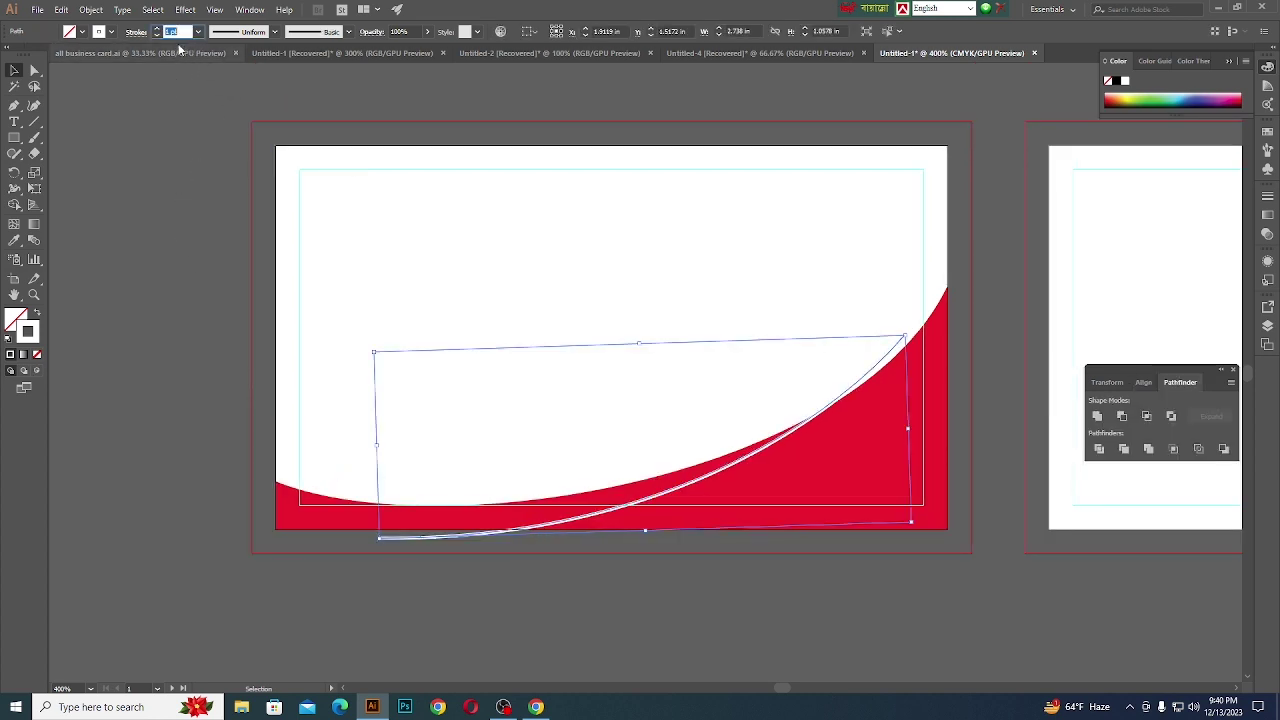
key(Down)
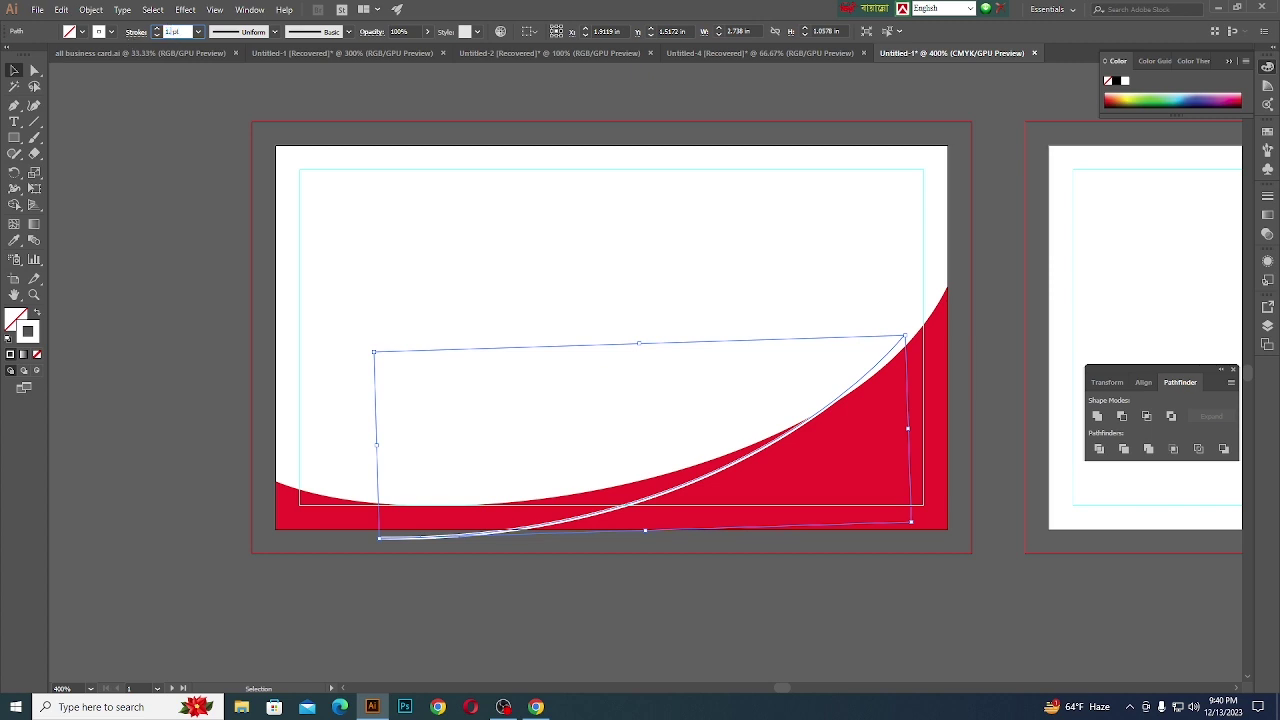
text(1.5)
key(Return)
- Drag the curve's left anchor with Direct Selection onto the card's bottom edge, then reselect the curve
scroll(442, 680, up, 1)
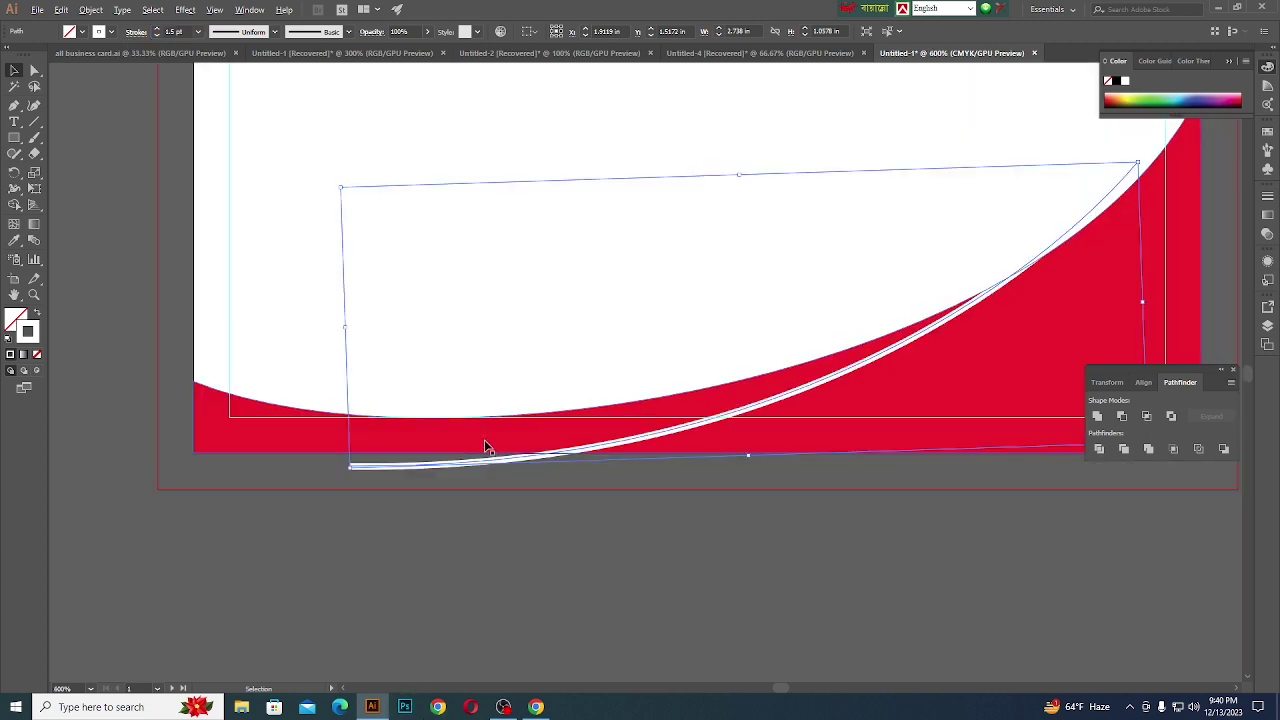
click(33, 71)
scroll(328, 469, up, 1)
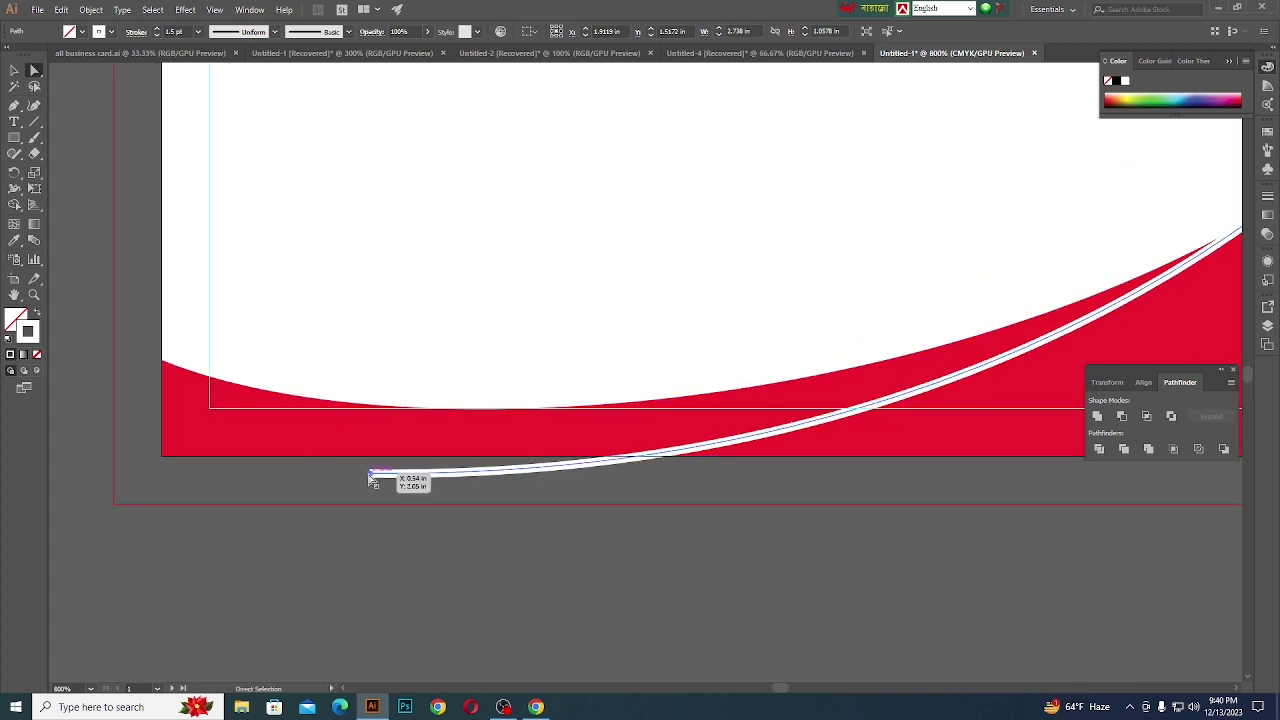
drag(369, 479, 384, 456)
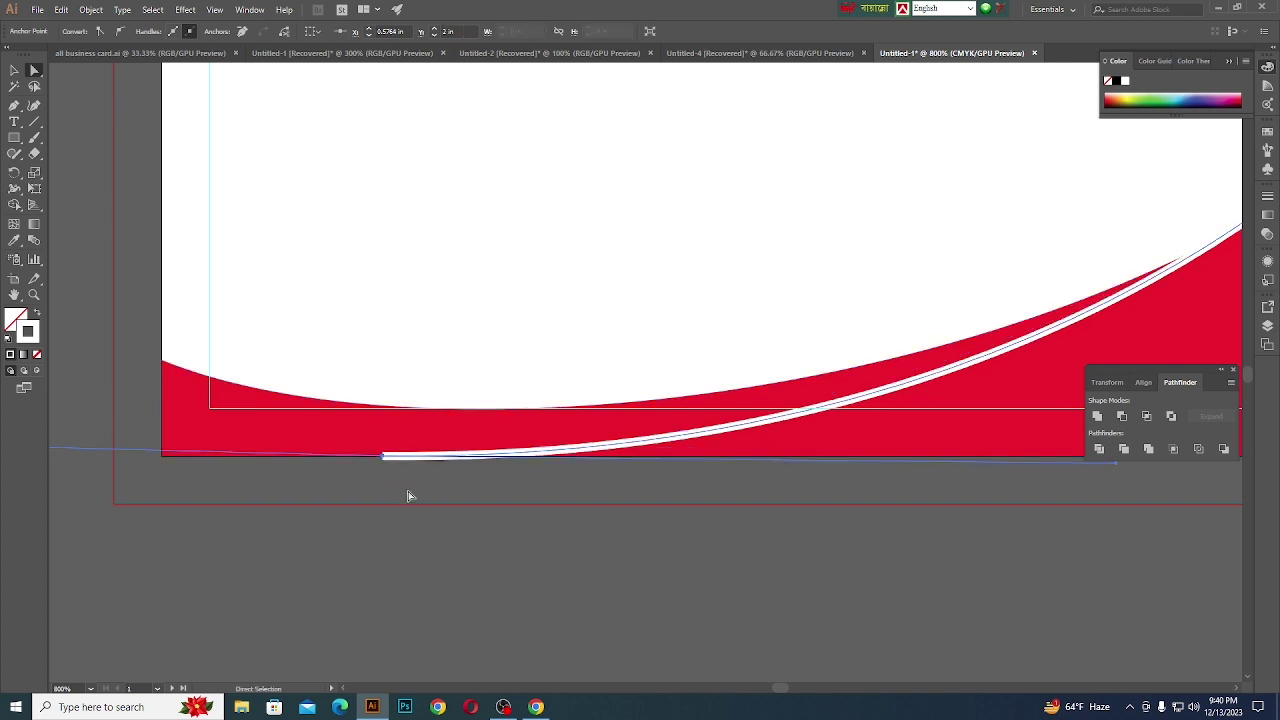
scroll(451, 506, down, 1)
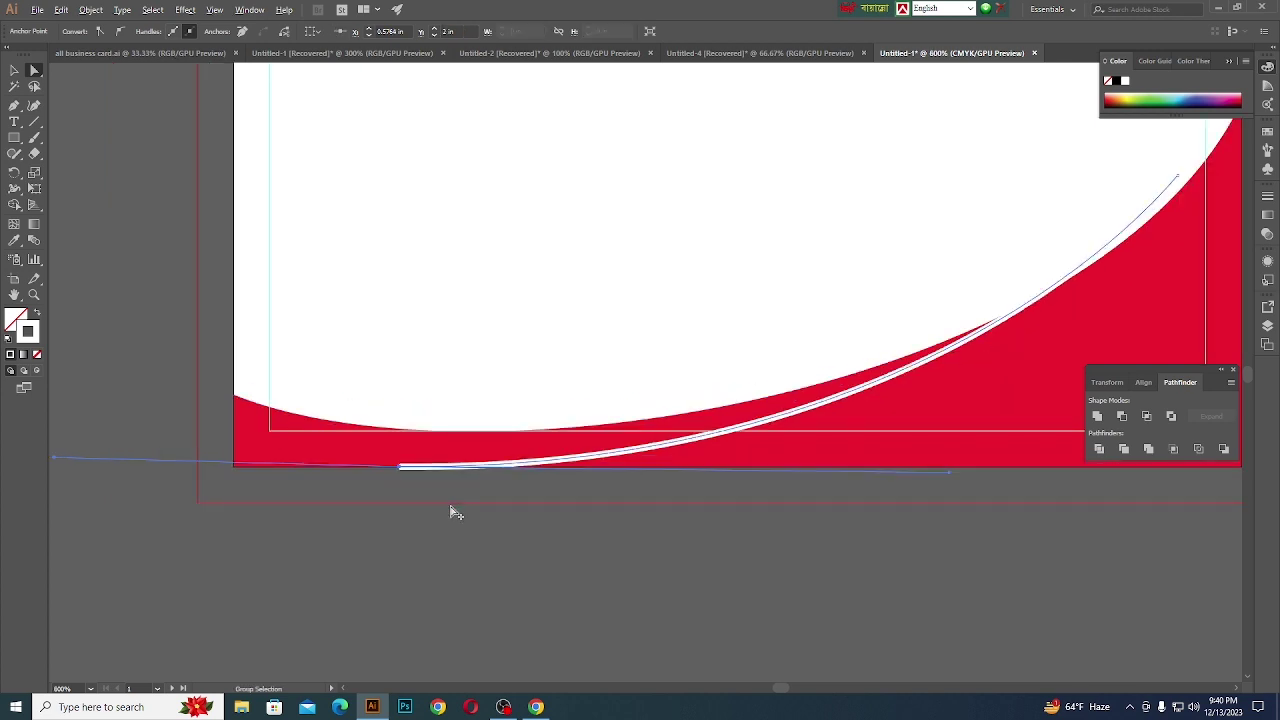
scroll(403, 469, up, 4)
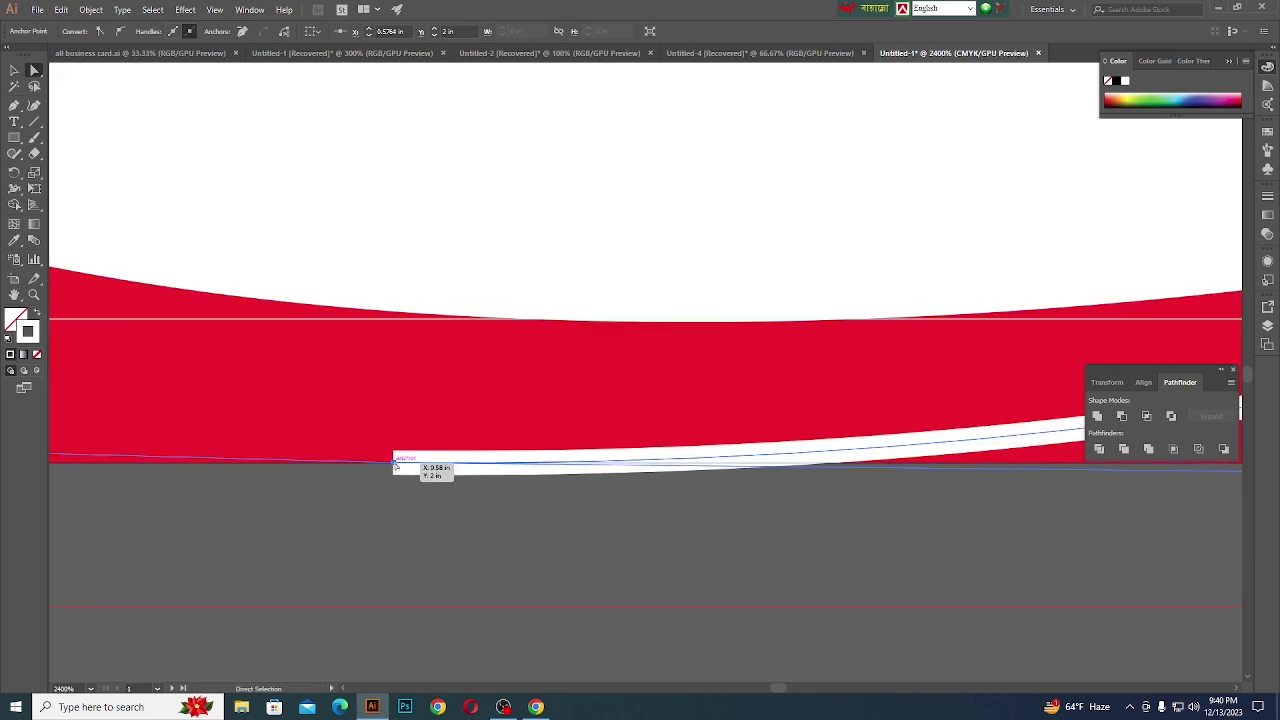
drag(393, 466, 395, 483)
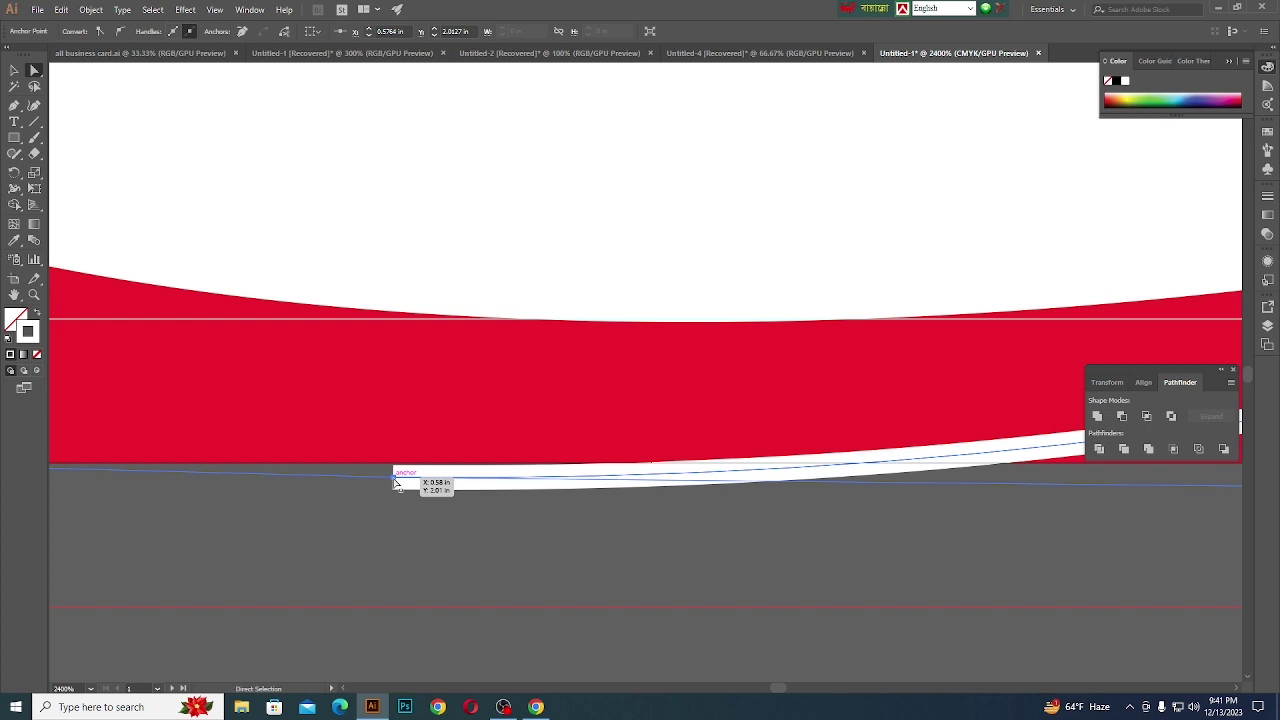
scroll(395, 483, up, 3)
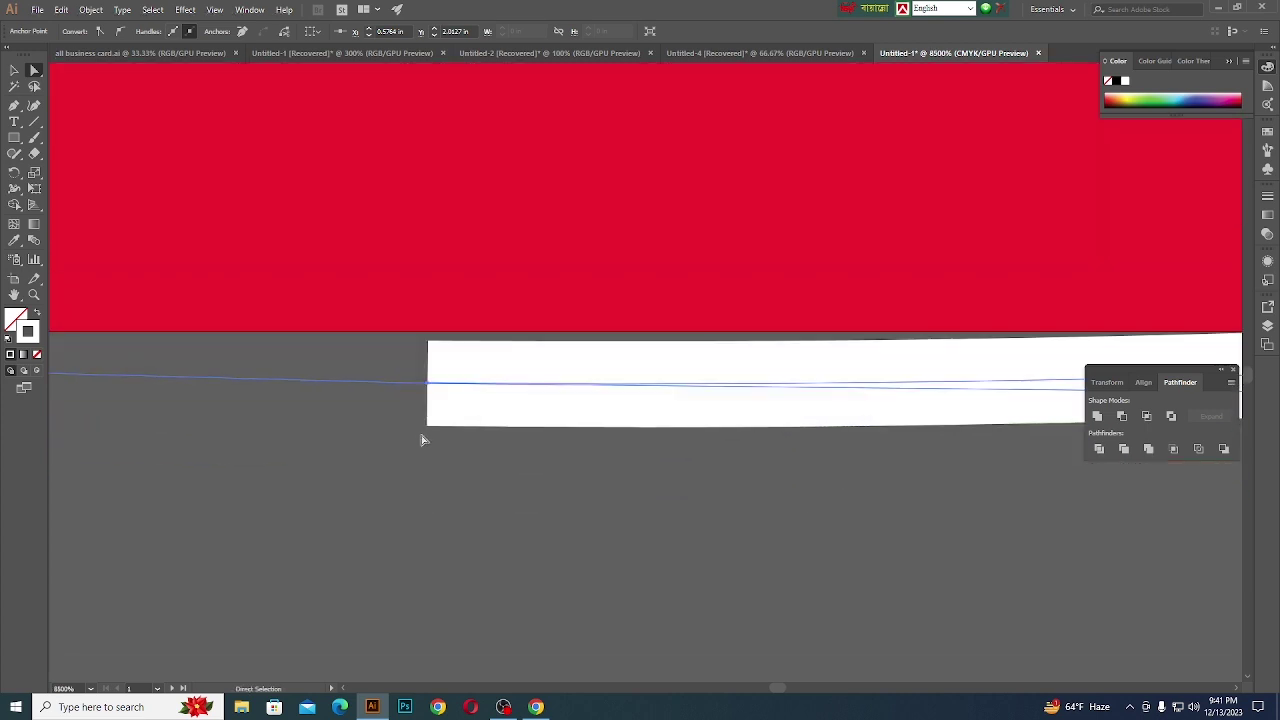
scroll(422, 440, up, 1)
drag(398, 397, 403, 396)
scroll(434, 560, down, 7)
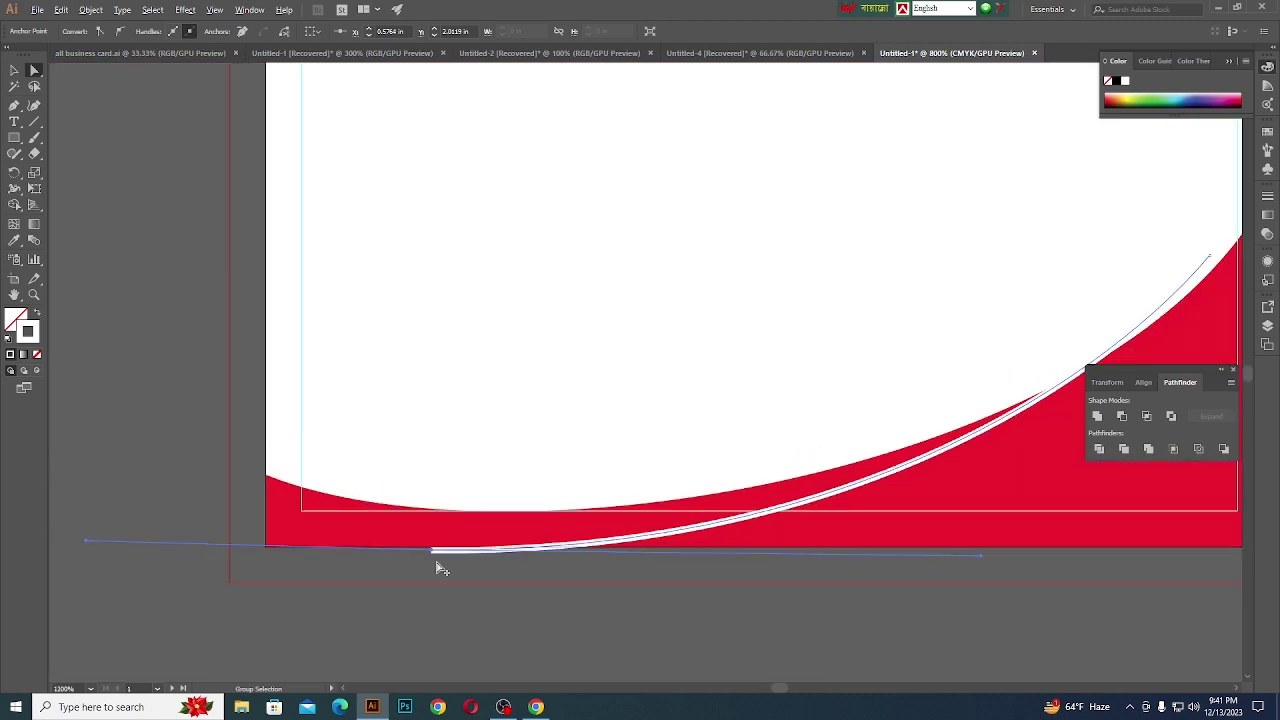
scroll(437, 570, down, 2)
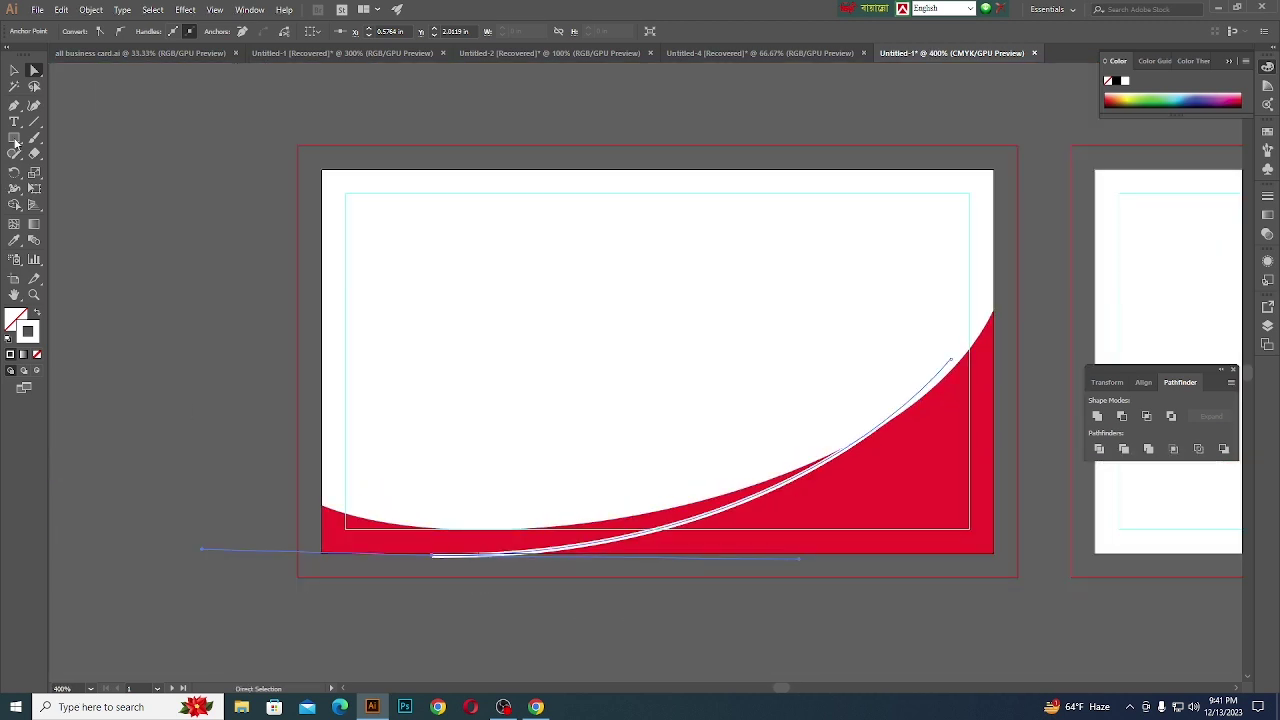
click(15, 69)
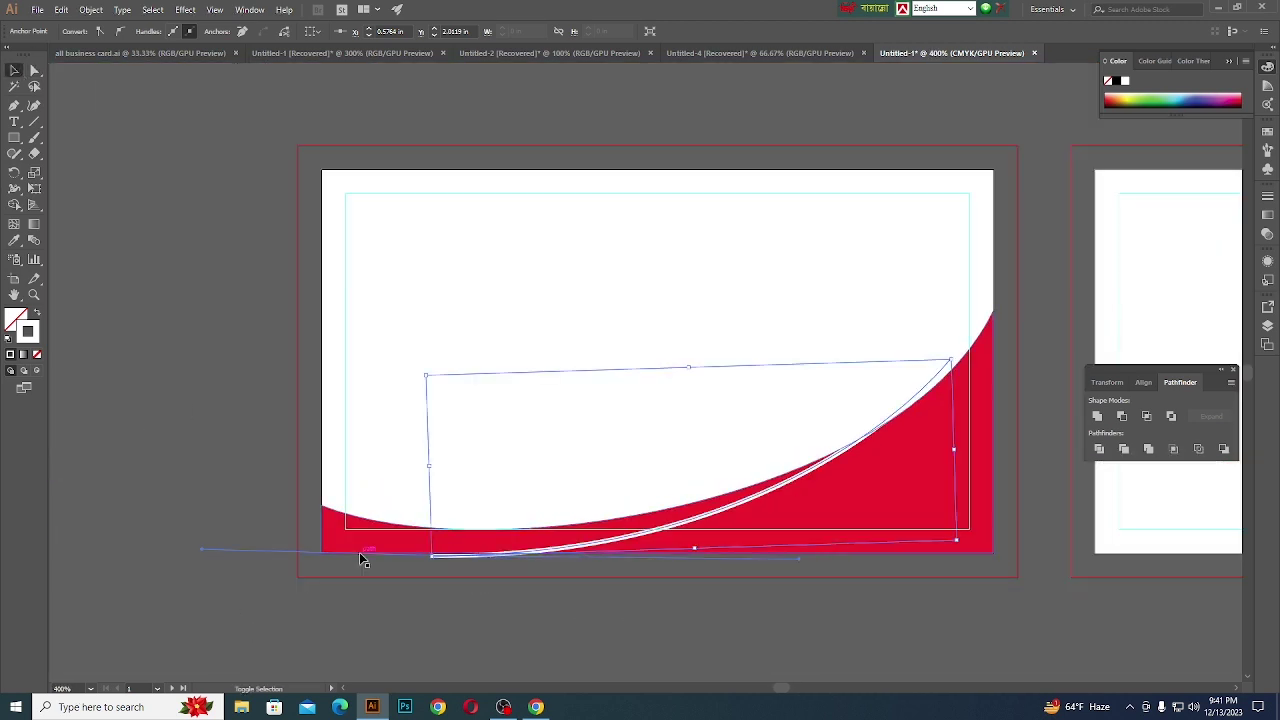
click(403, 574)
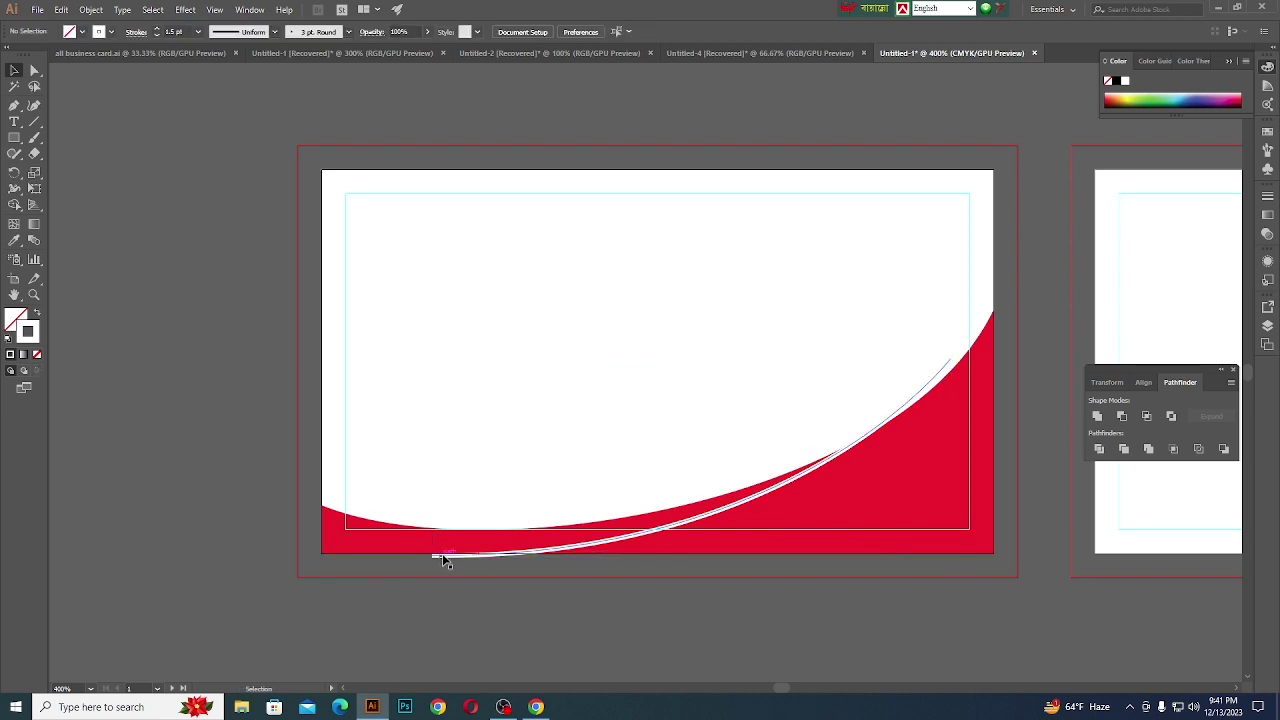
click(425, 553)
- Expand the white stroke's fill and stroke, then Minus Front it from the red shape
click(91, 9)
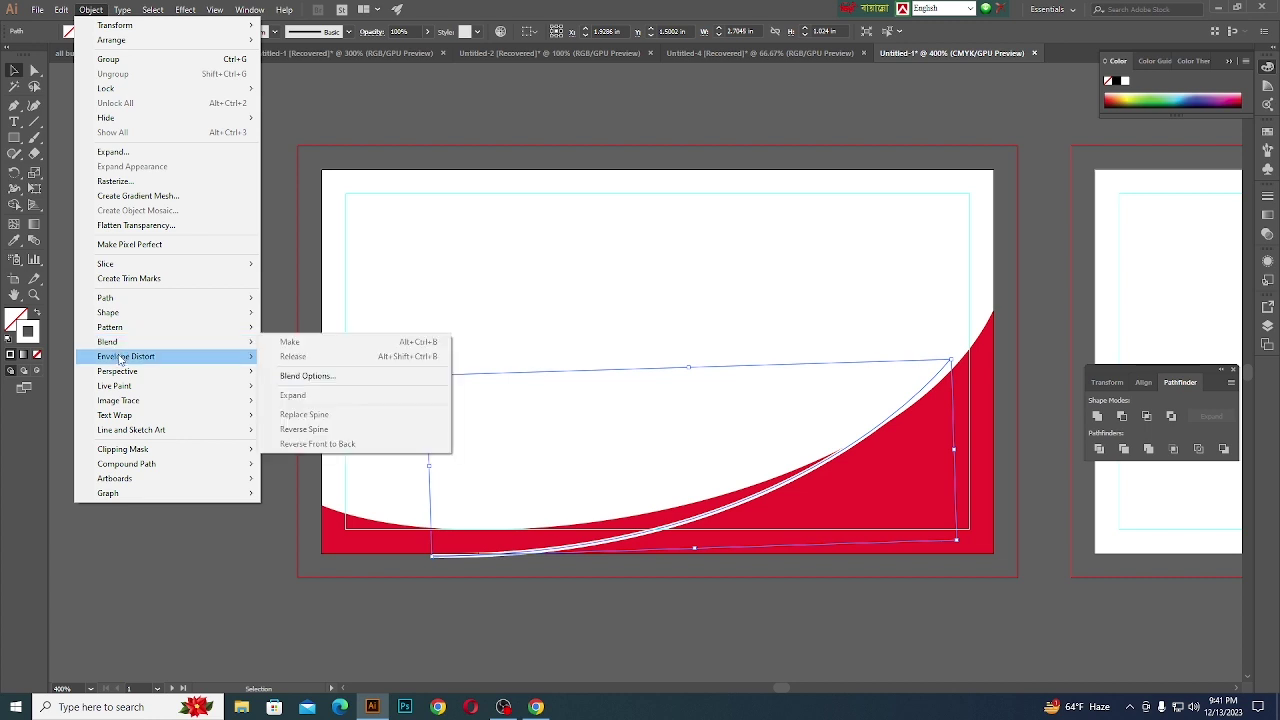
click(113, 151)
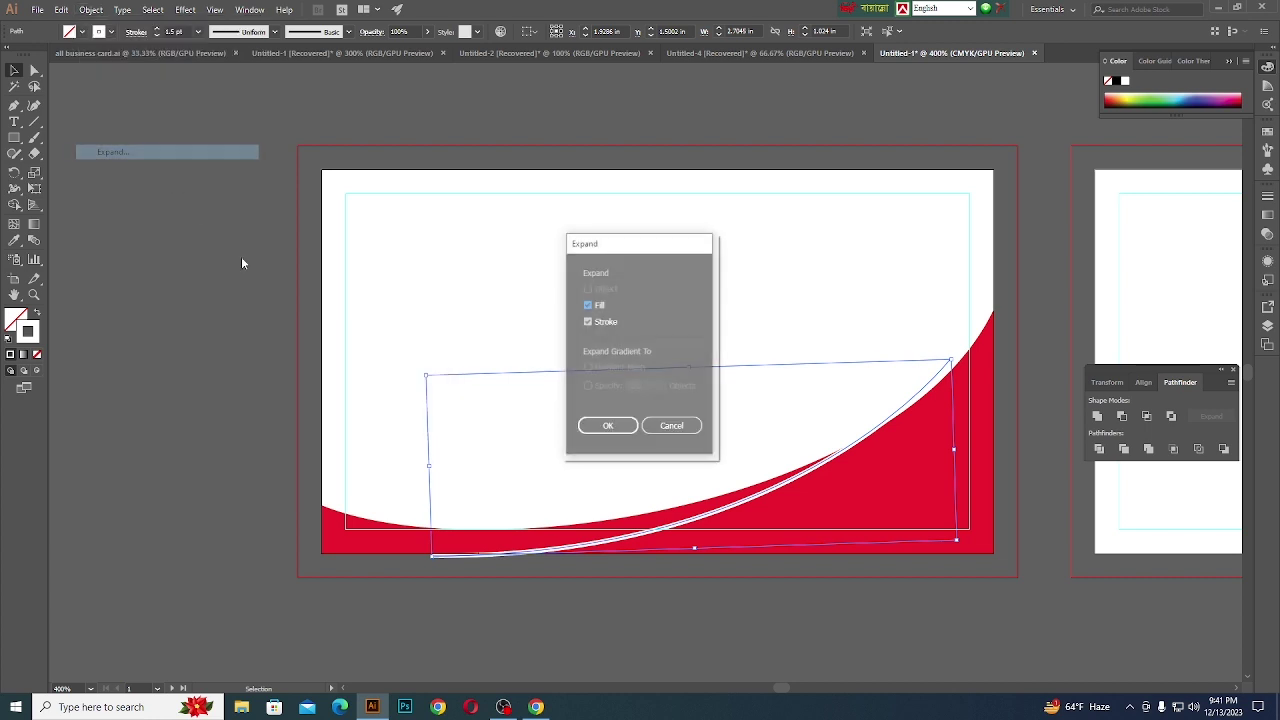
click(593, 428)
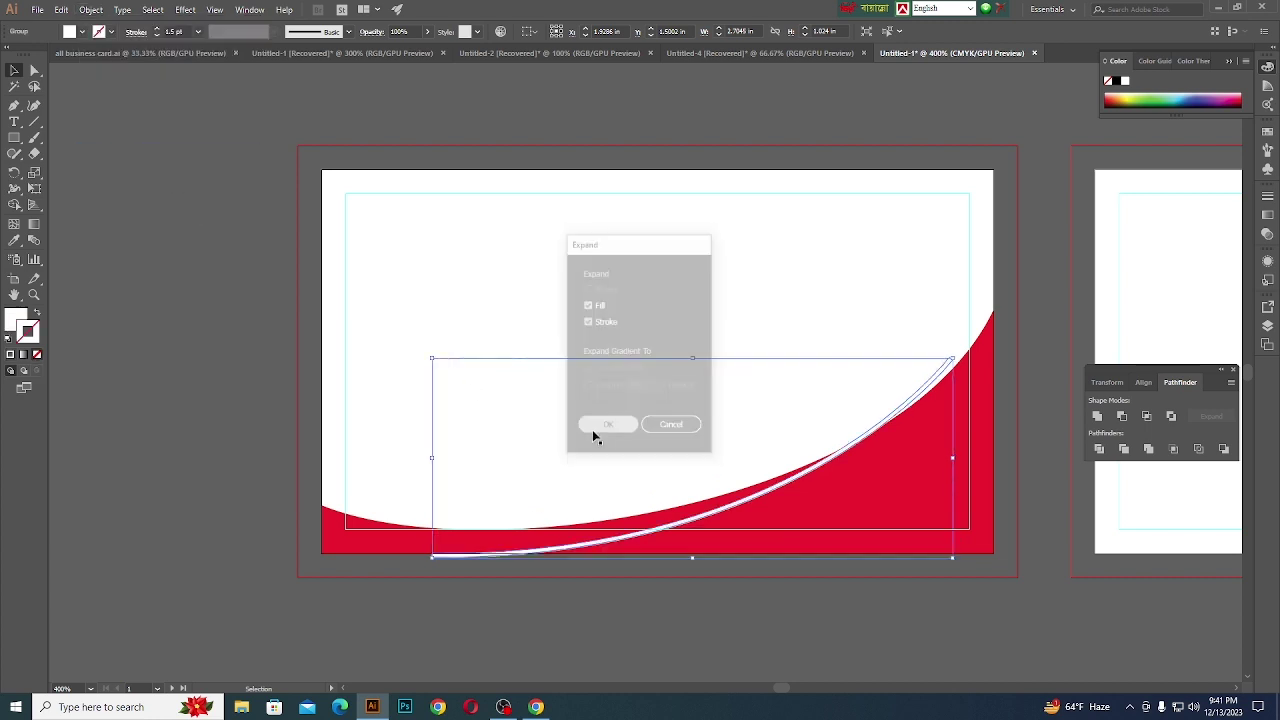
shift+click(357, 552)
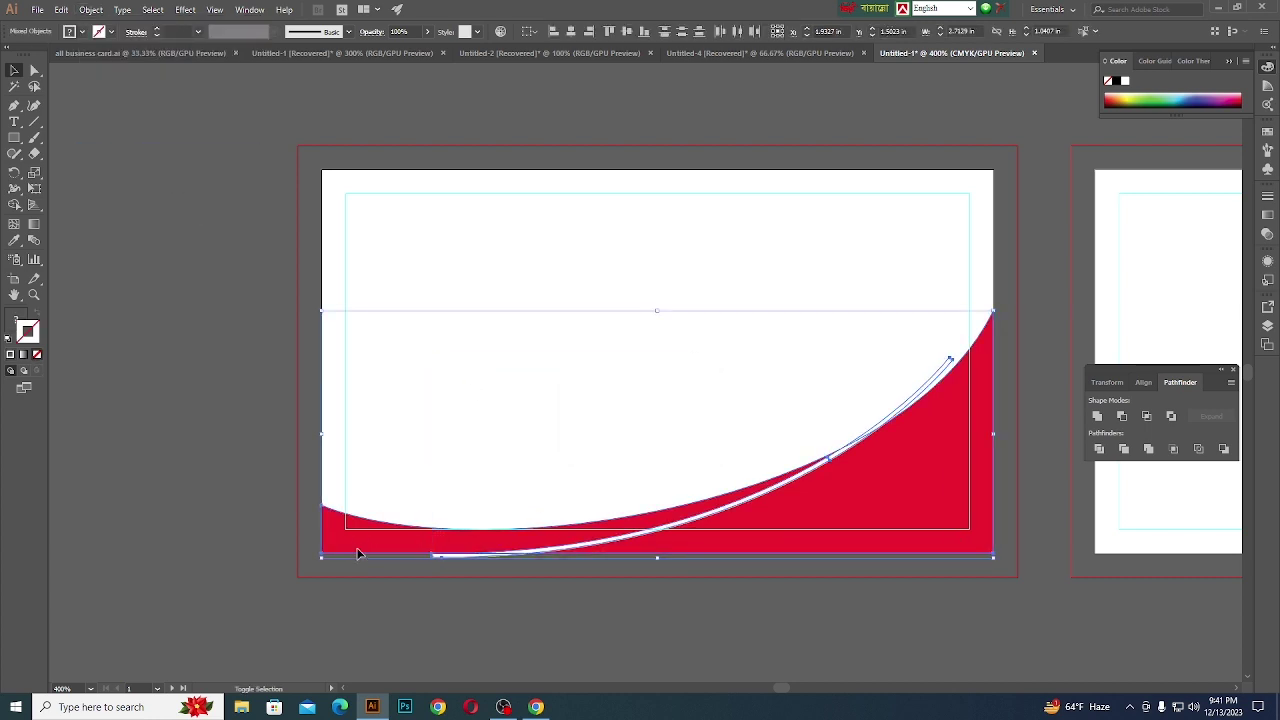
click(1123, 419)
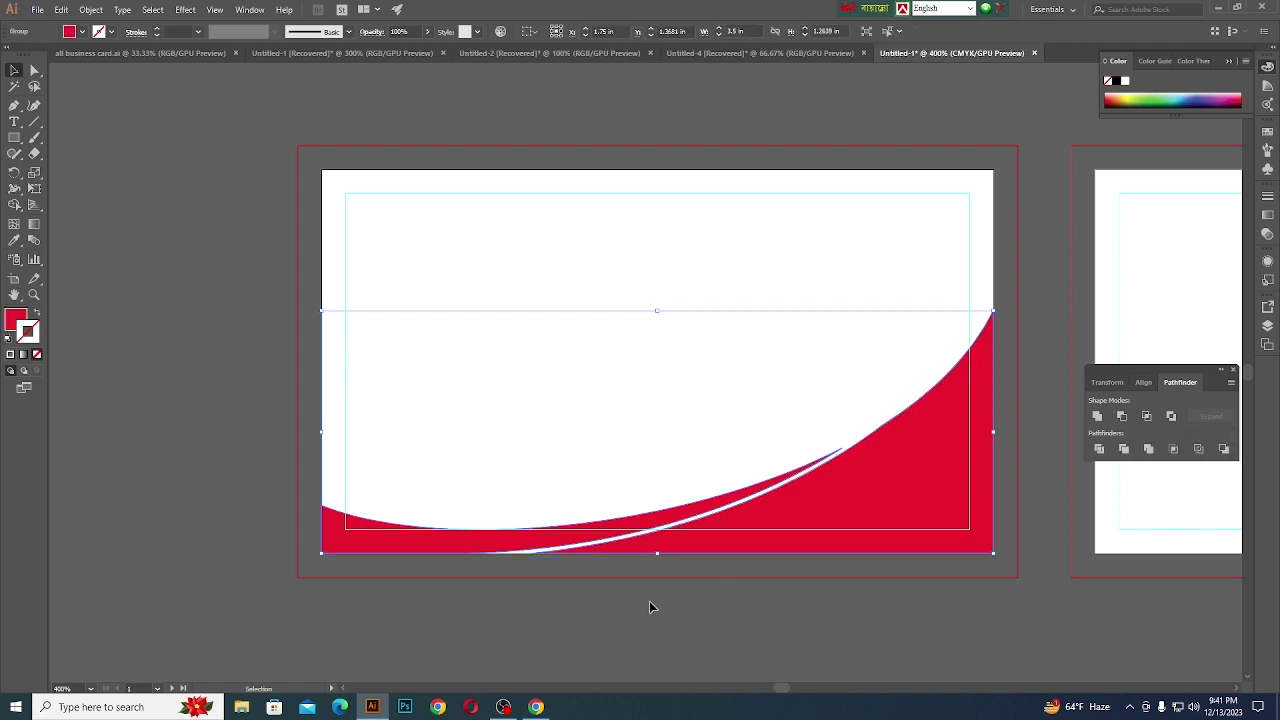
click(643, 627)
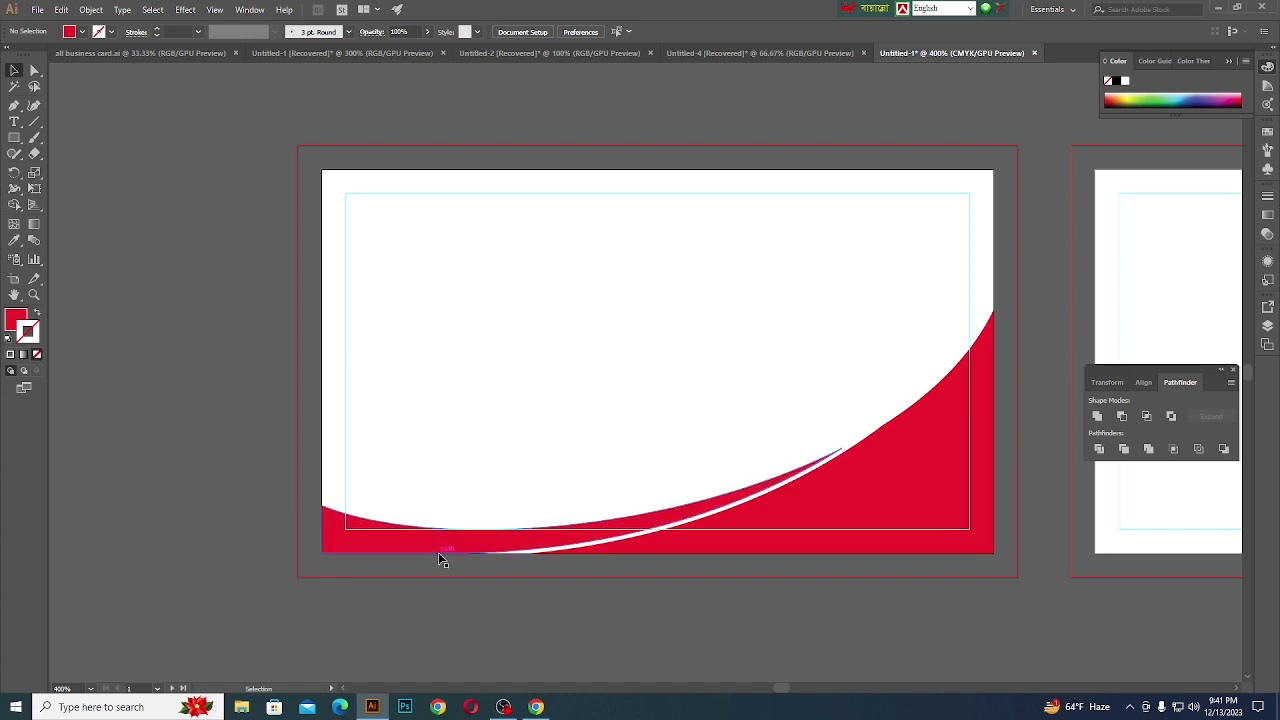
- Switch to the logo document and marquee-select its blue, orange and grey colour rectangles
click(680, 53)
click(562, 53)
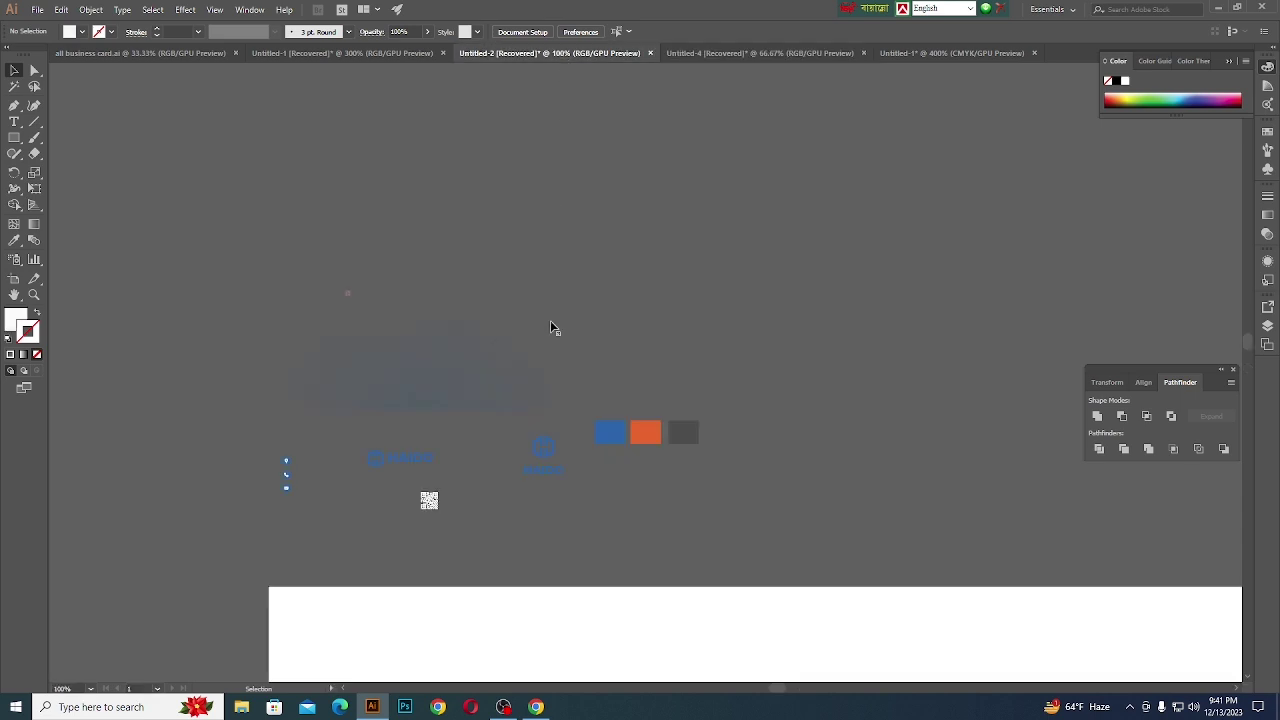
drag(759, 399, 591, 177)
click(330, 634)
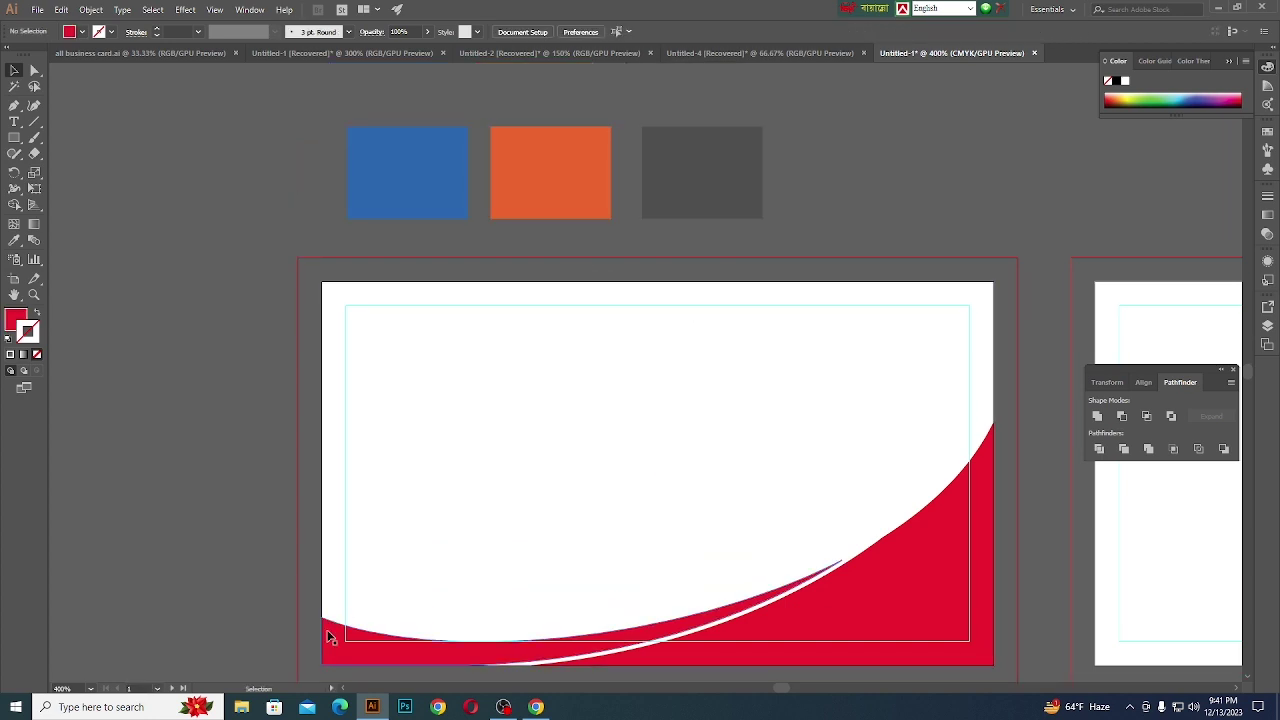
scroll(330, 620, down, 2)
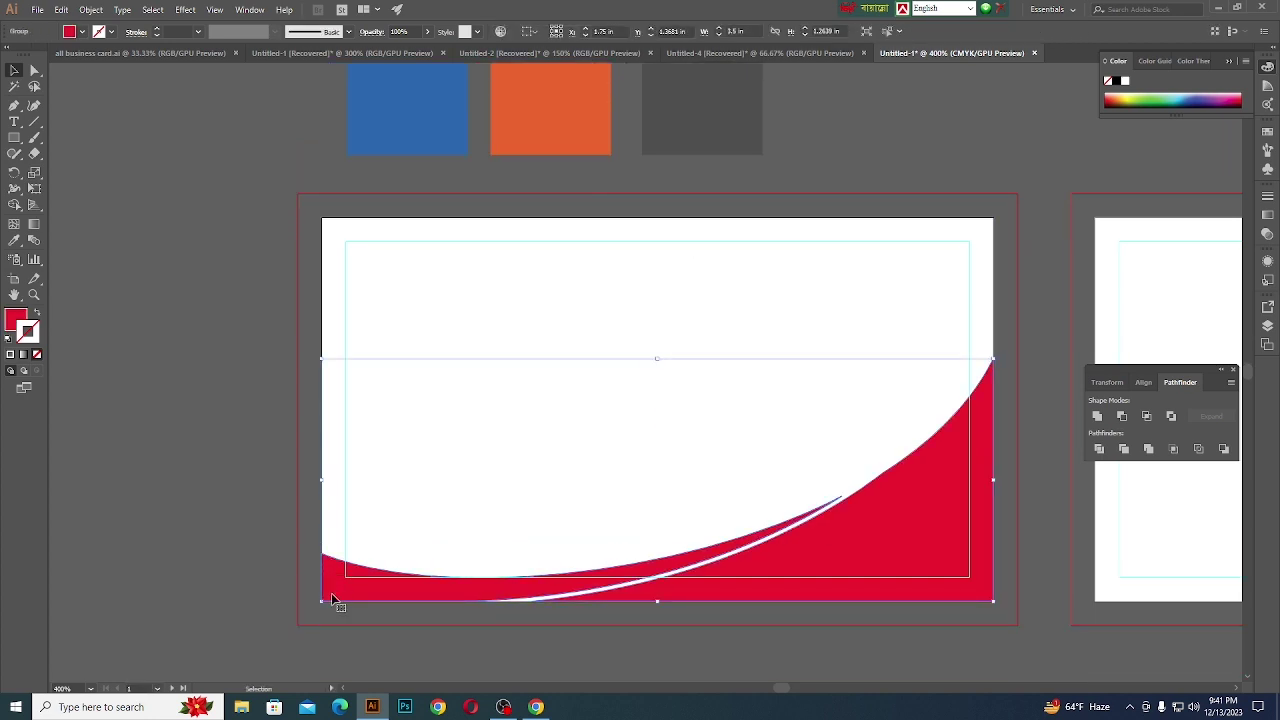
- Recolour the thin lower crescent with the blue rectangle's colour using the Eyedropper
key(a)
click(338, 597)
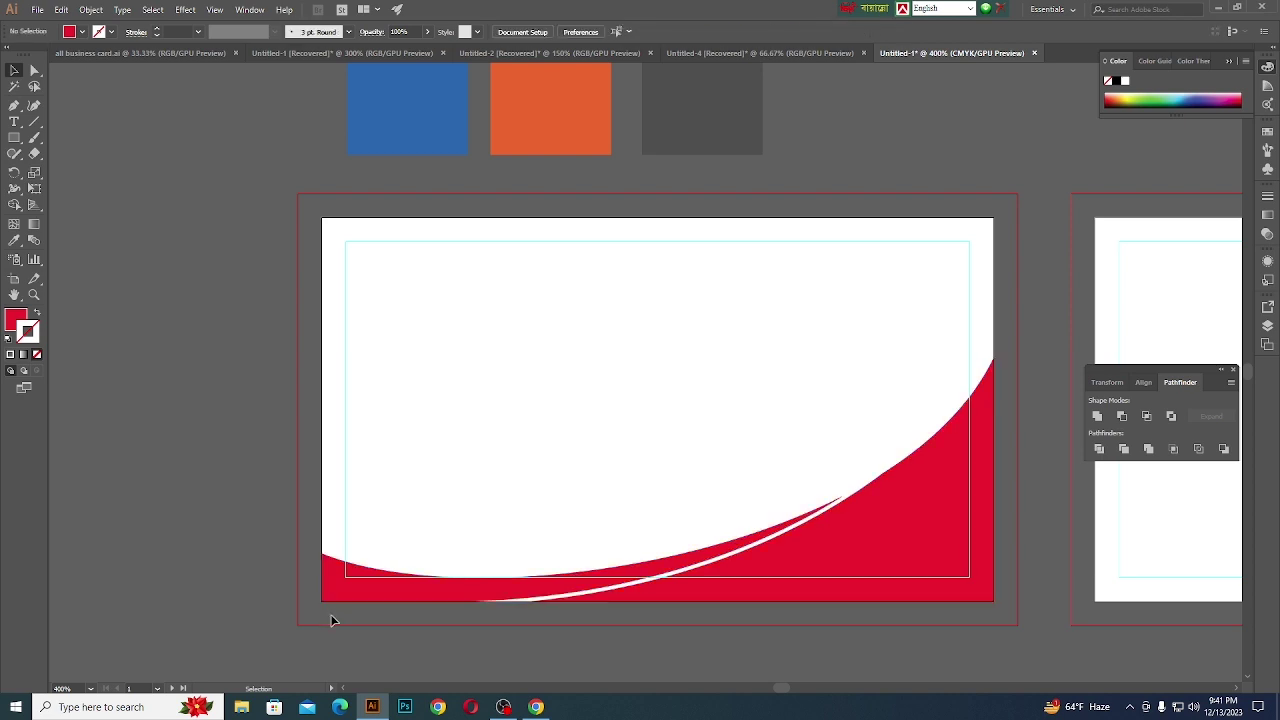
key(v)
click(440, 571)
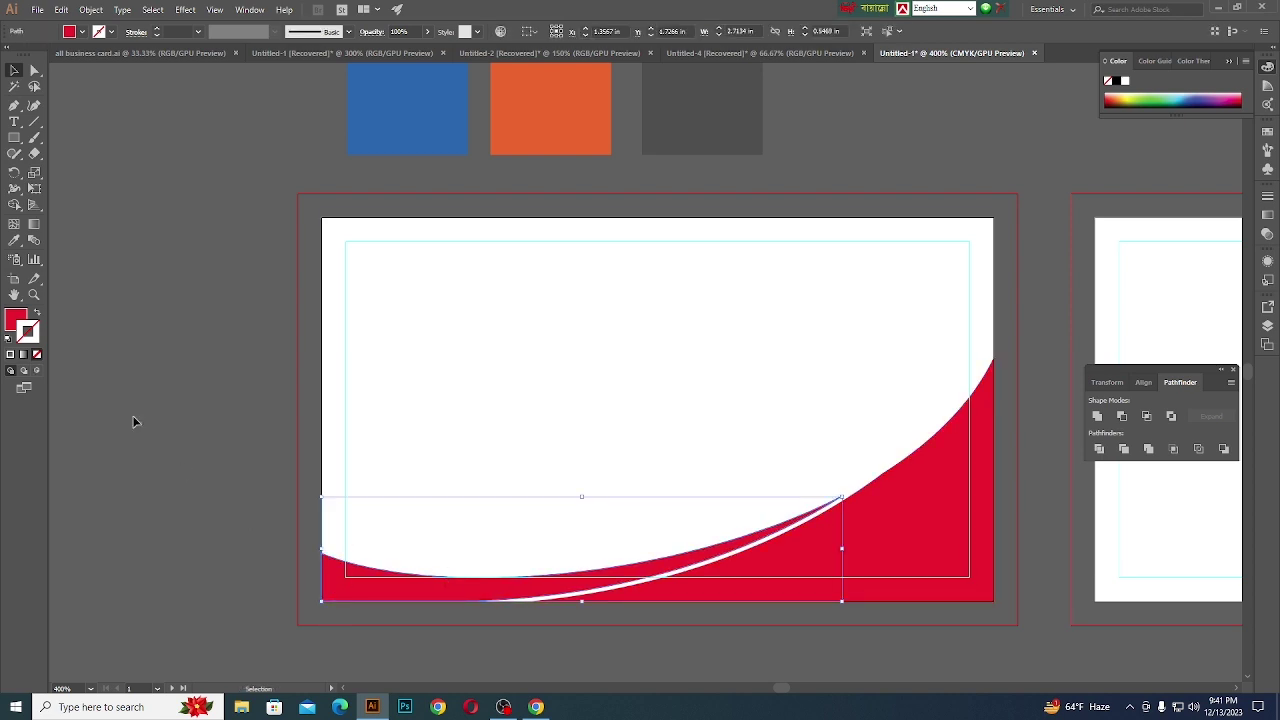
click(19, 244)
scroll(485, 423, up, 1)
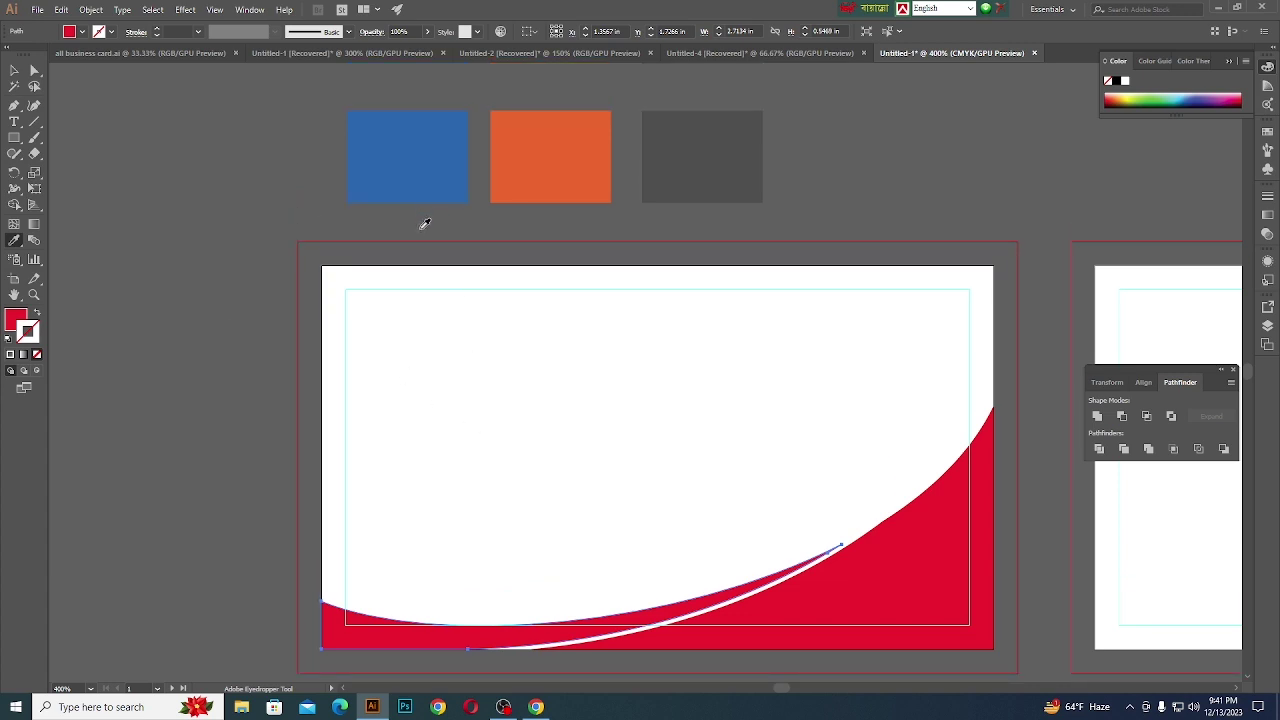
click(420, 196)
scroll(420, 196, down, 1)
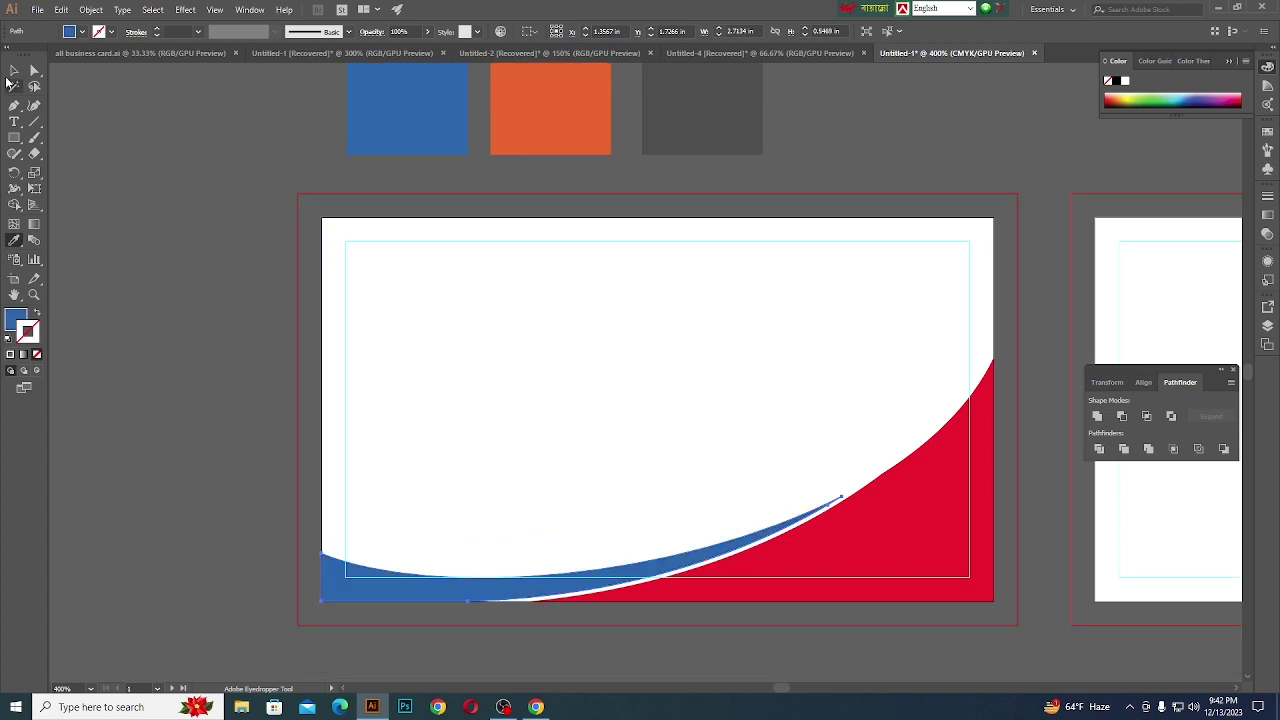
- Give the large right-hand shape the orange rectangle's colour, then deselect it
key(v)
click(920, 527)
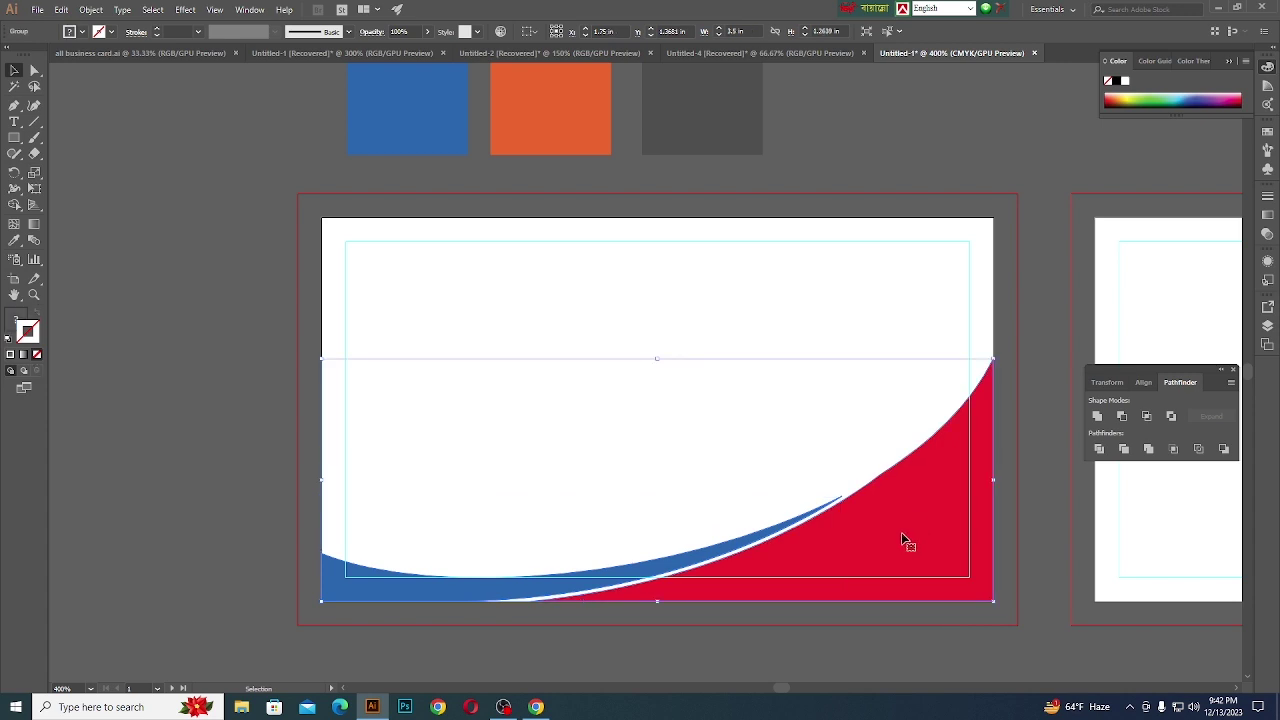
click(819, 657)
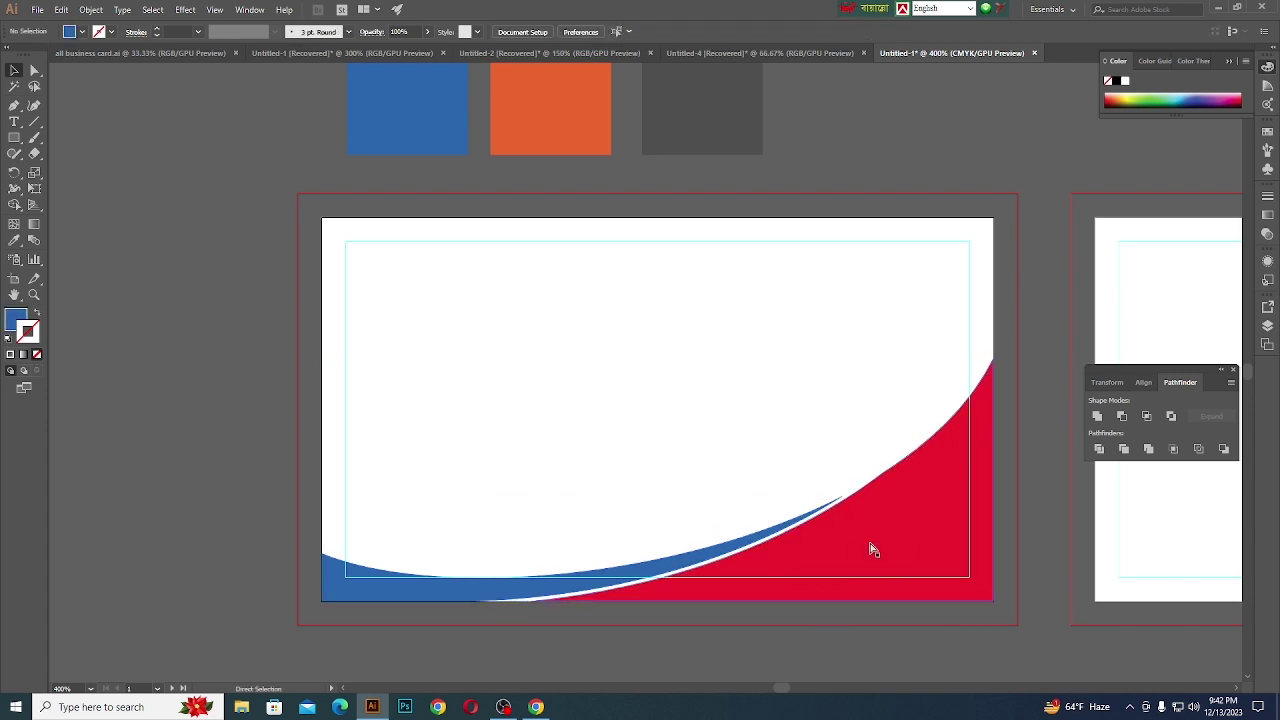
click(871, 543)
click(14, 240)
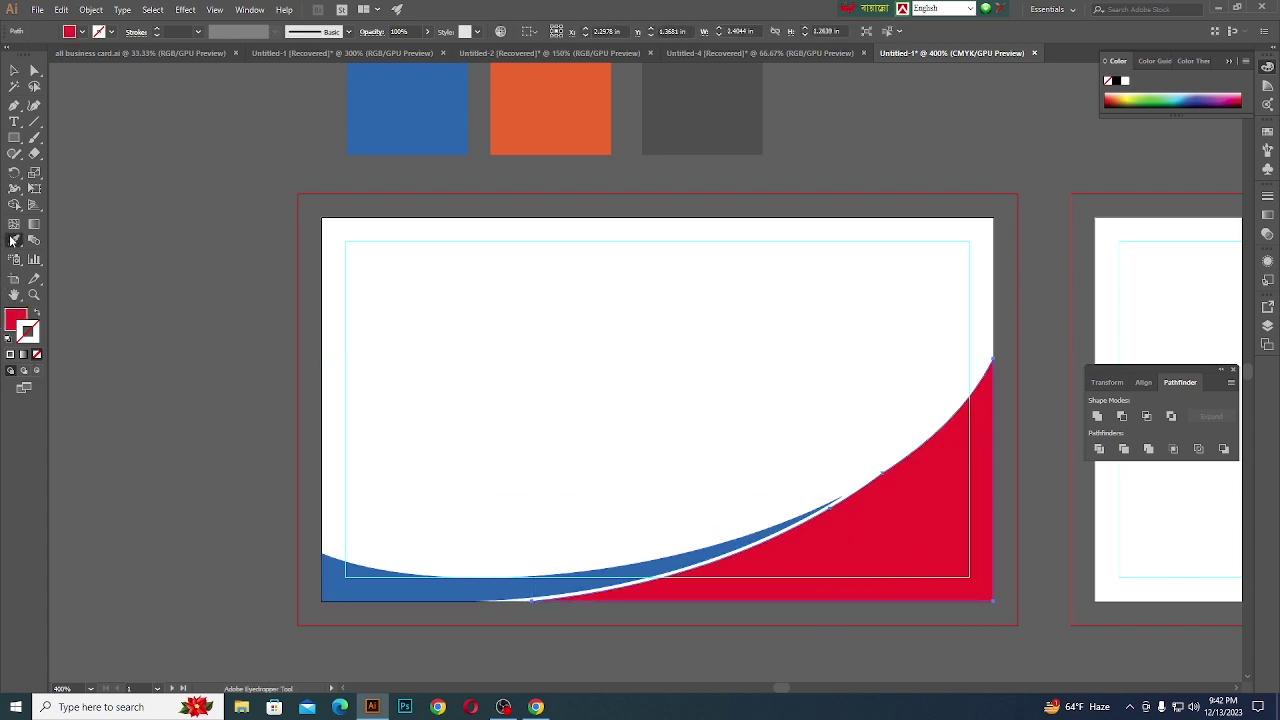
click(547, 110)
click(14, 70)
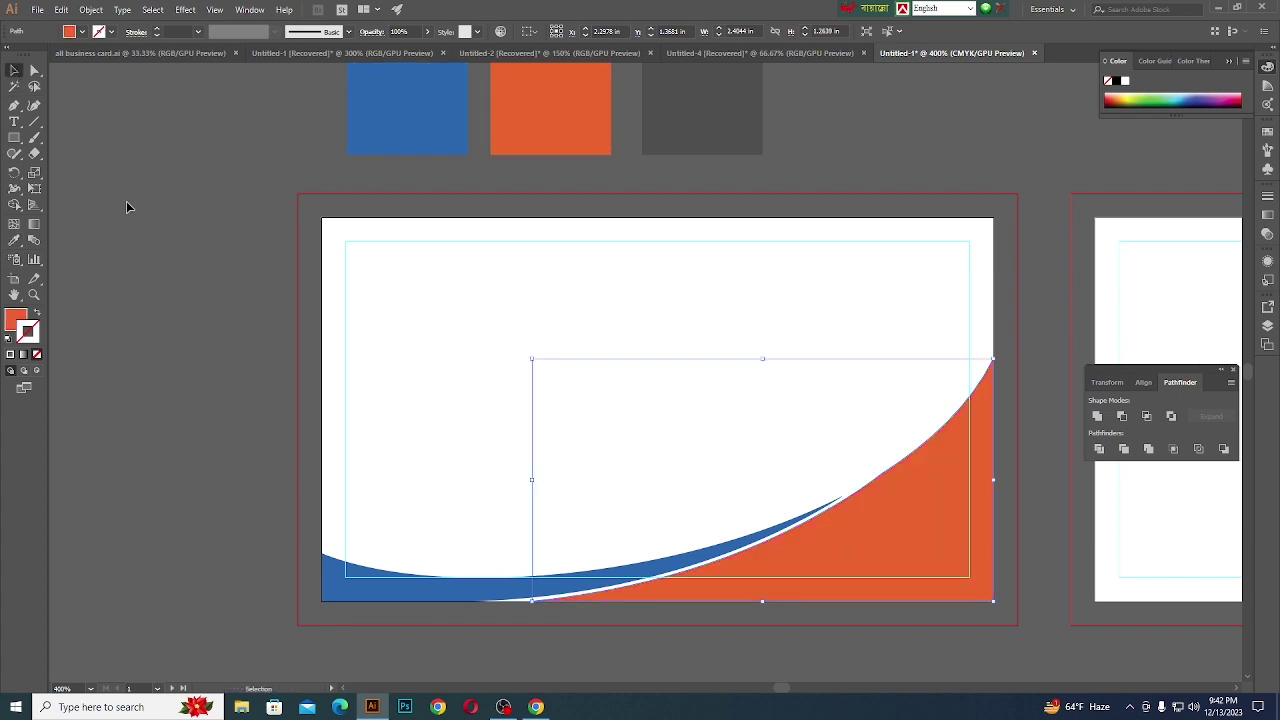
click(248, 427)
scroll(275, 467, down, 1)
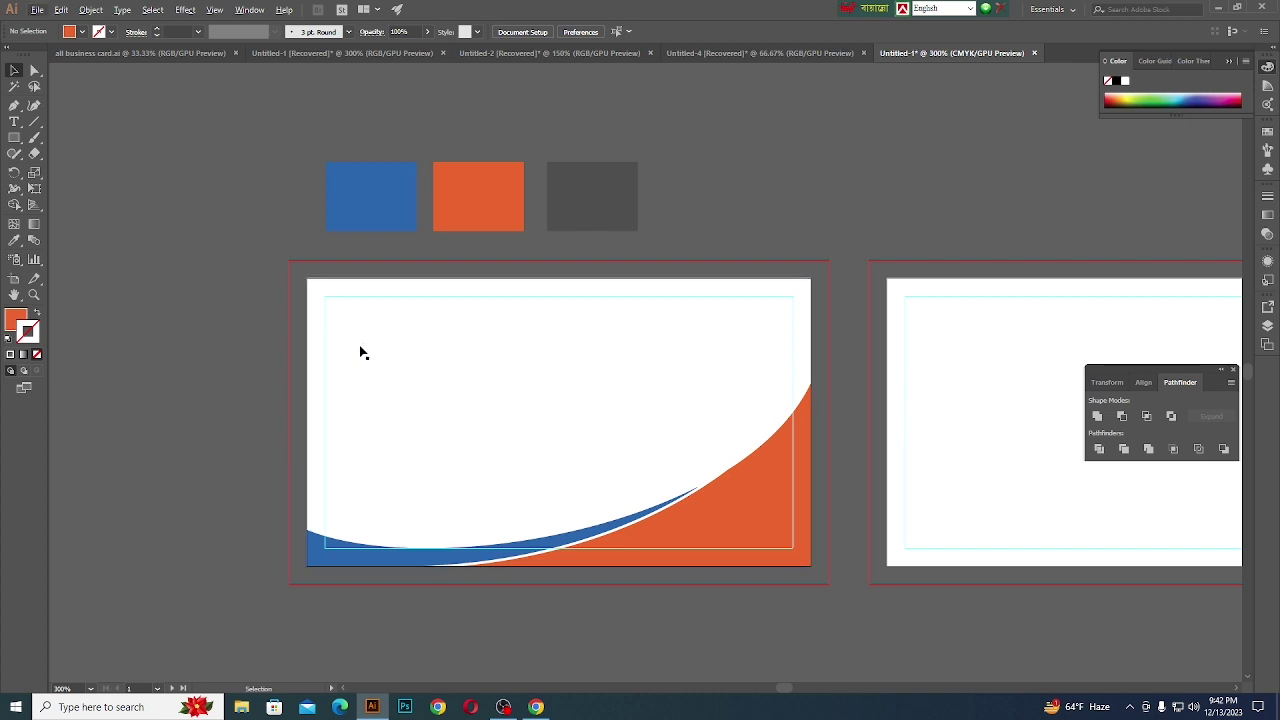
- Type the cardholder's full name in a new text object near the card's top-left
key(t)
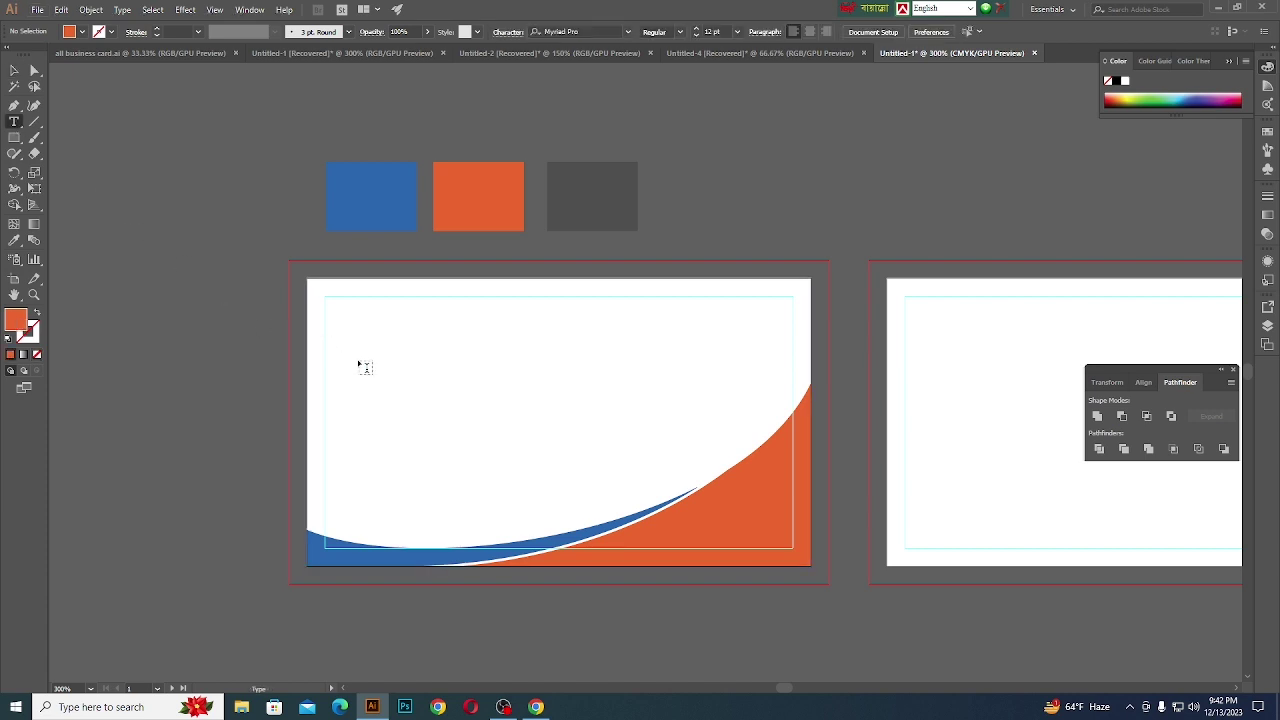
click(374, 352)
key(BackSpace)
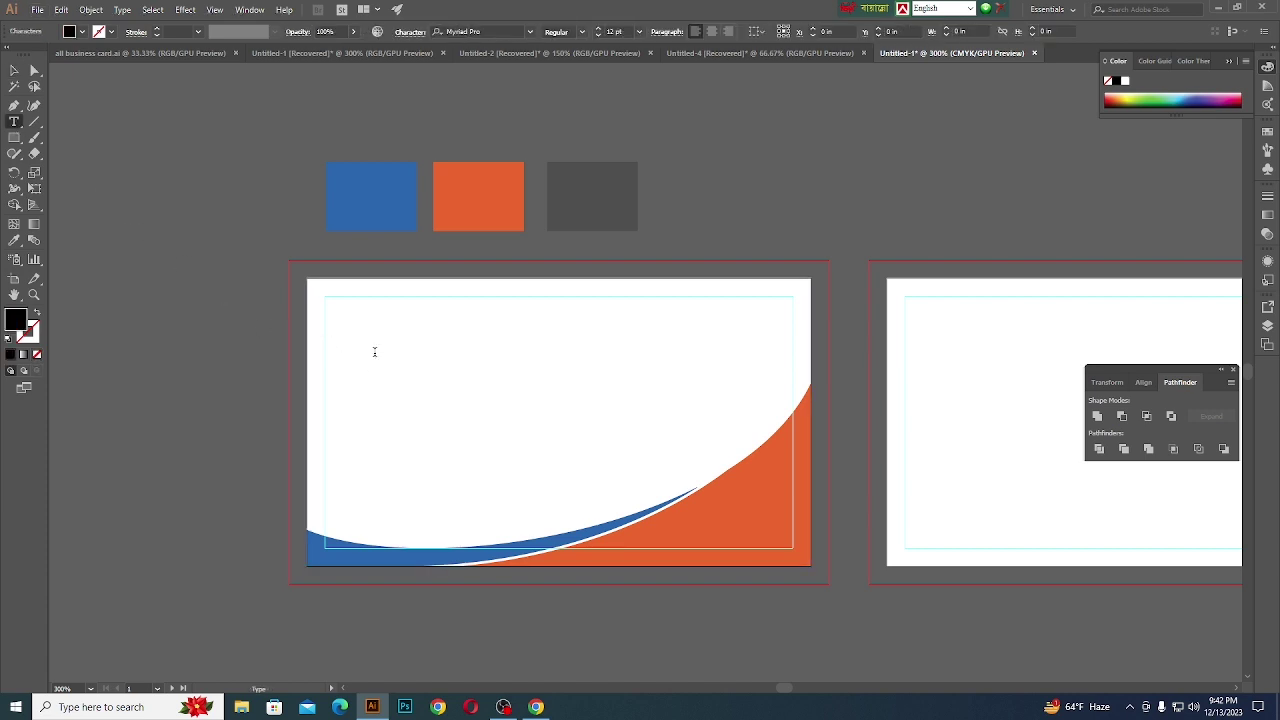
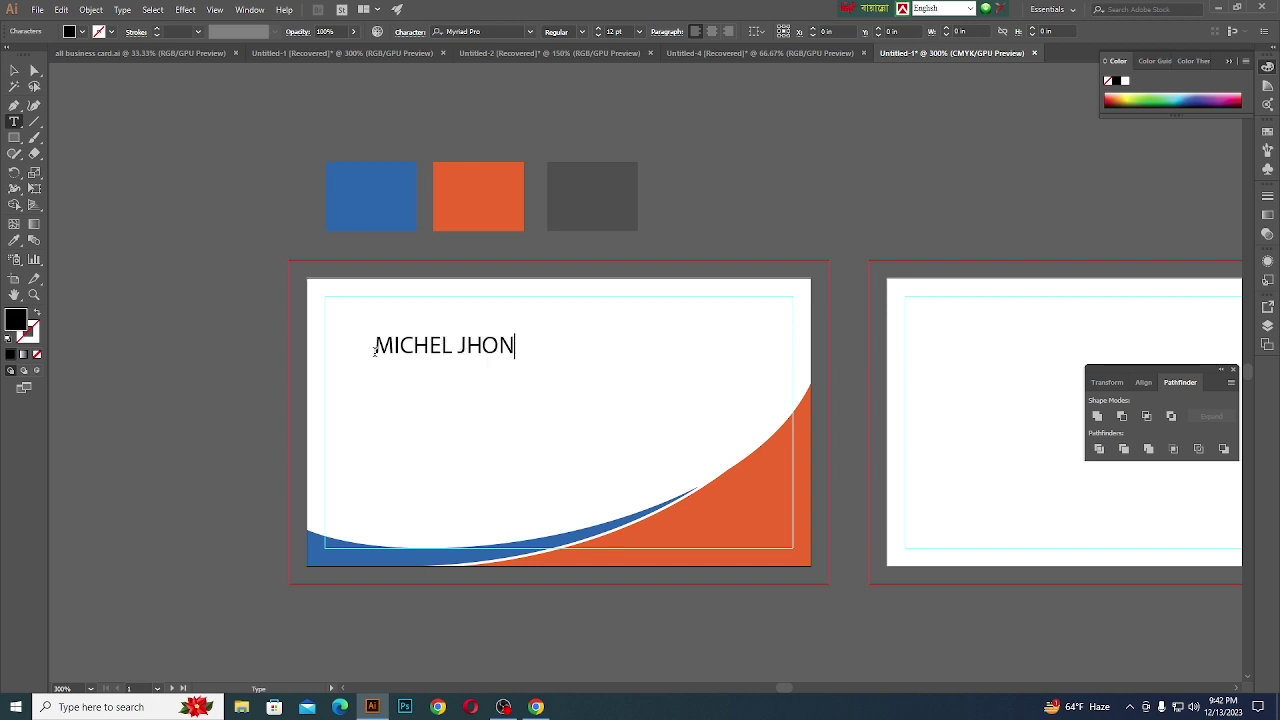
click(14, 70)
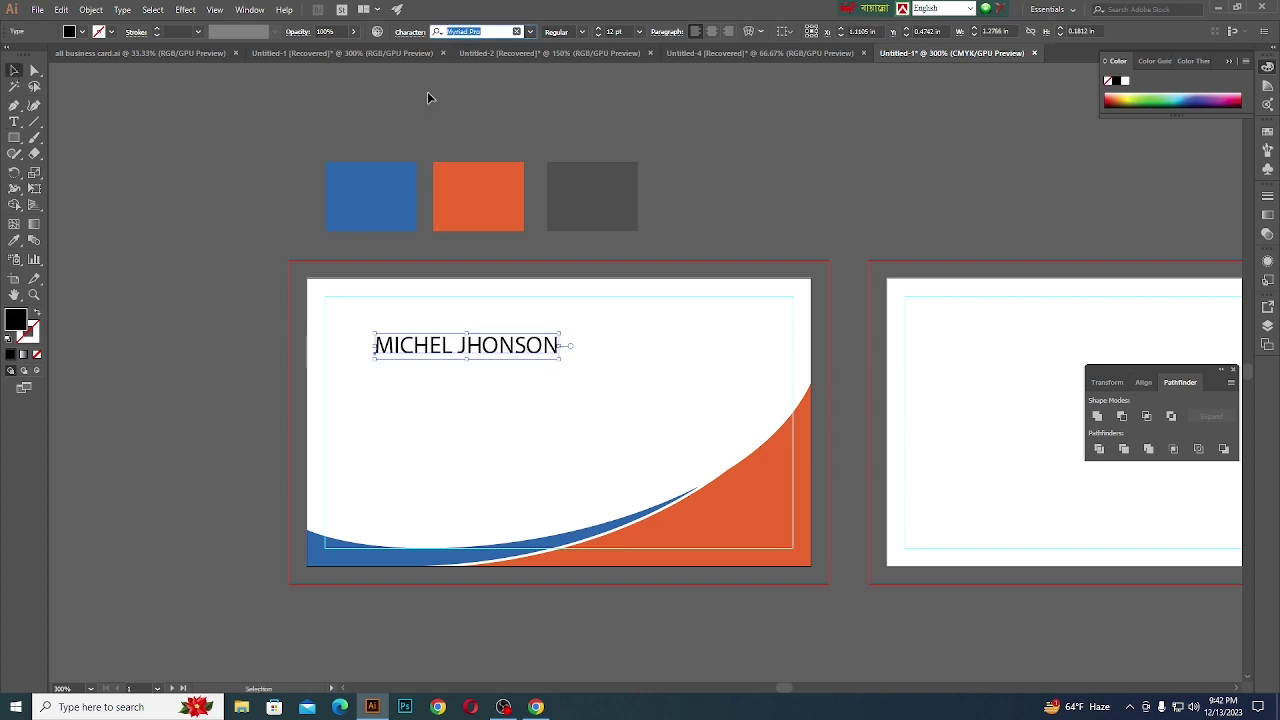
- Set the name in Poppins SemiBold and move it to the safe area's top-left corner
key(BackSpace)
text(popin)
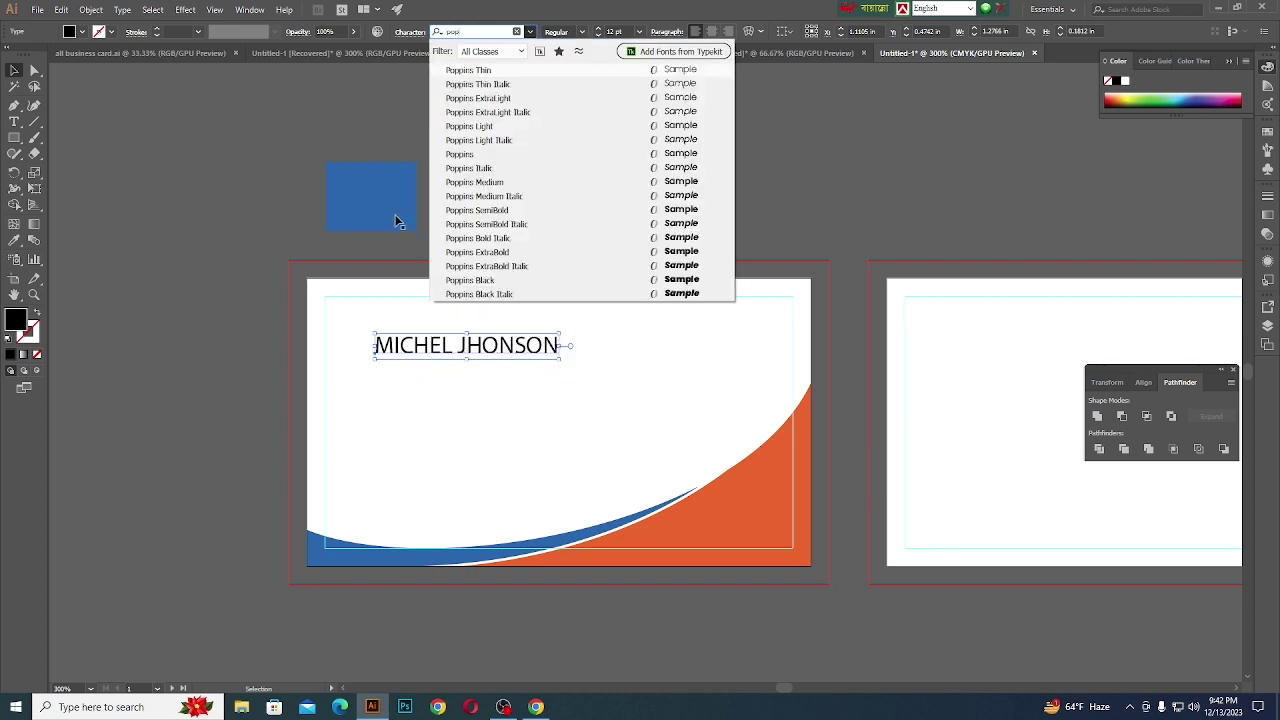
key(BackSpace)
click(476, 212)
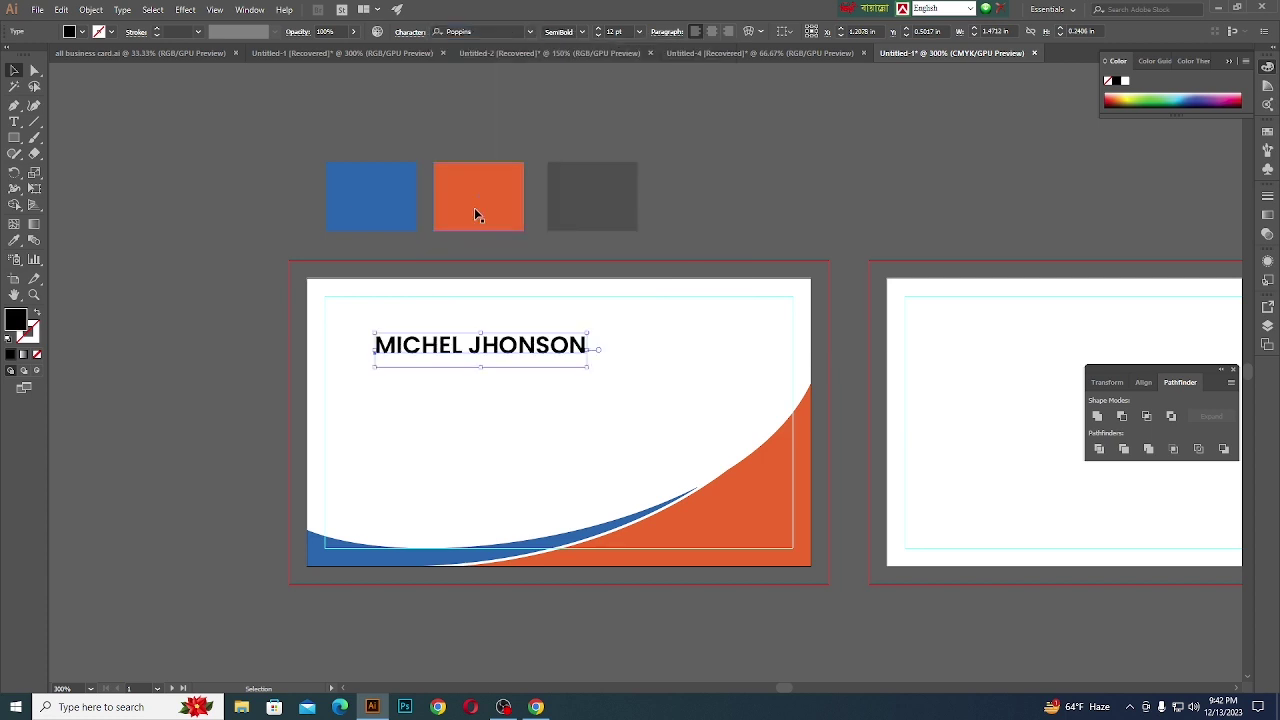
click(248, 258)
drag(406, 356, 358, 328)
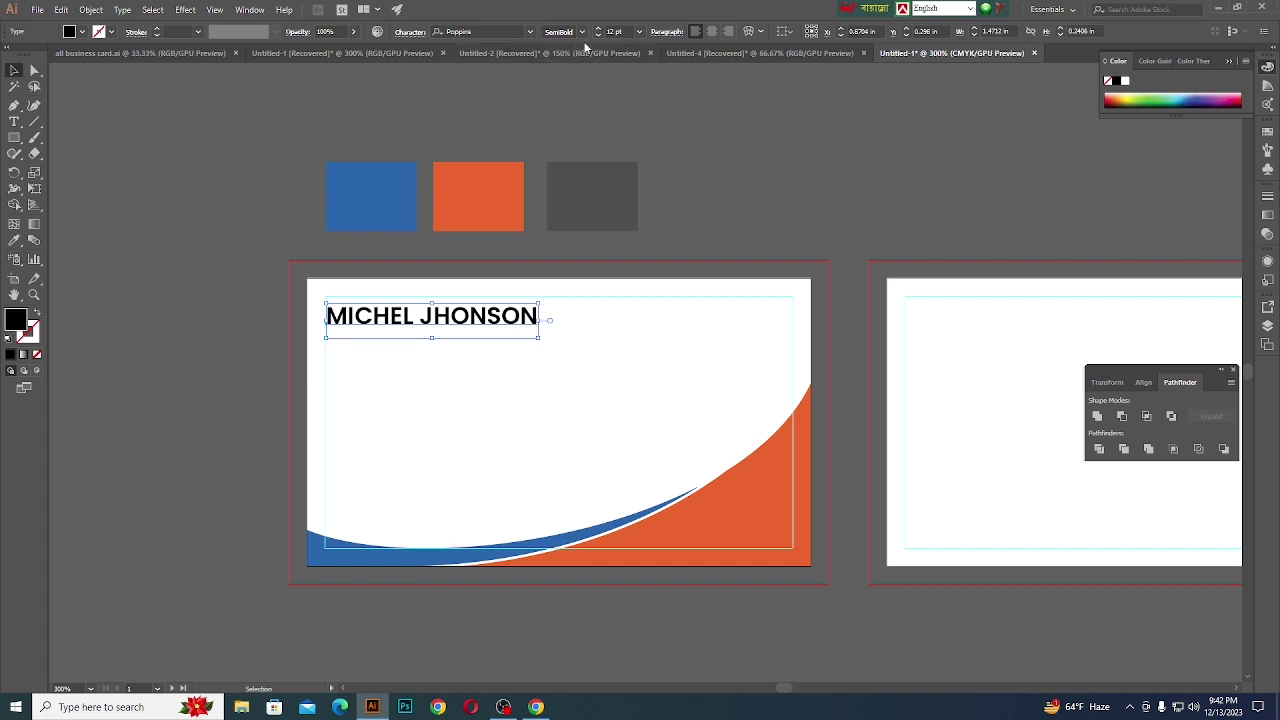
click(562, 93)
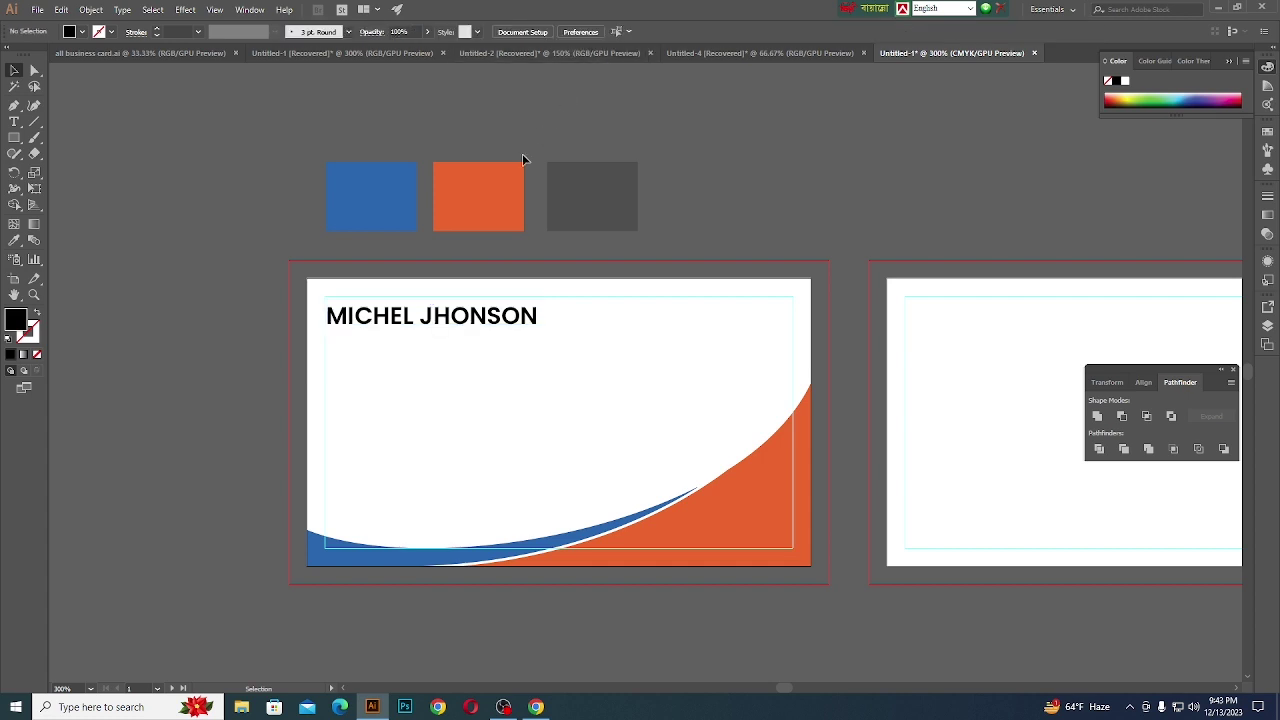
- Colour the name with the blue sampled from the card's curve
click(395, 328)
click(14, 240)
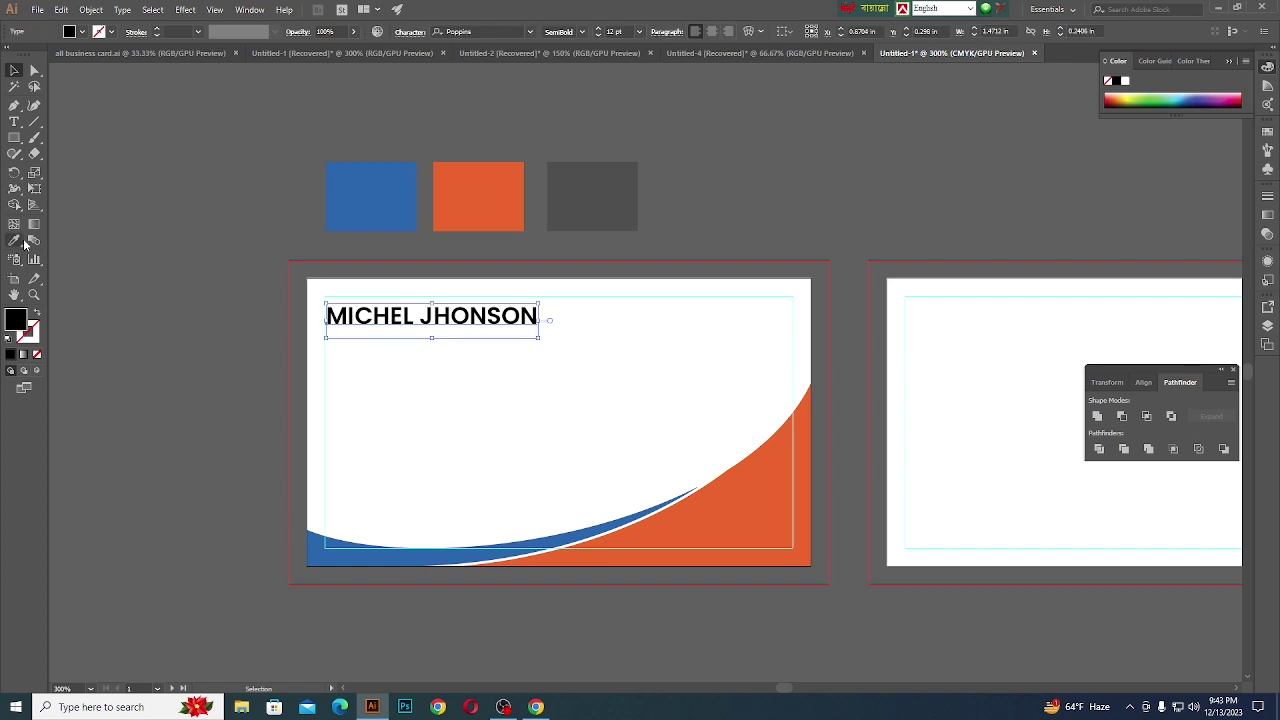
click(394, 546)
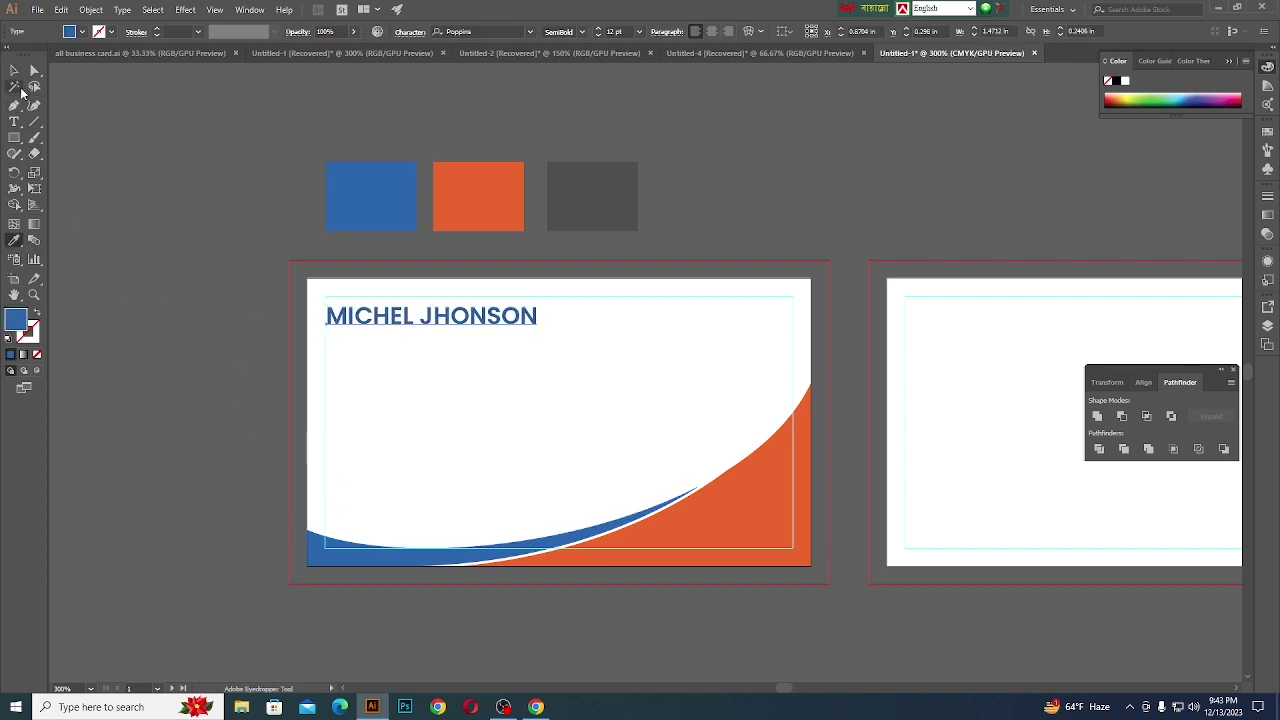
click(18, 71)
click(225, 236)
scroll(370, 320, up, 1)
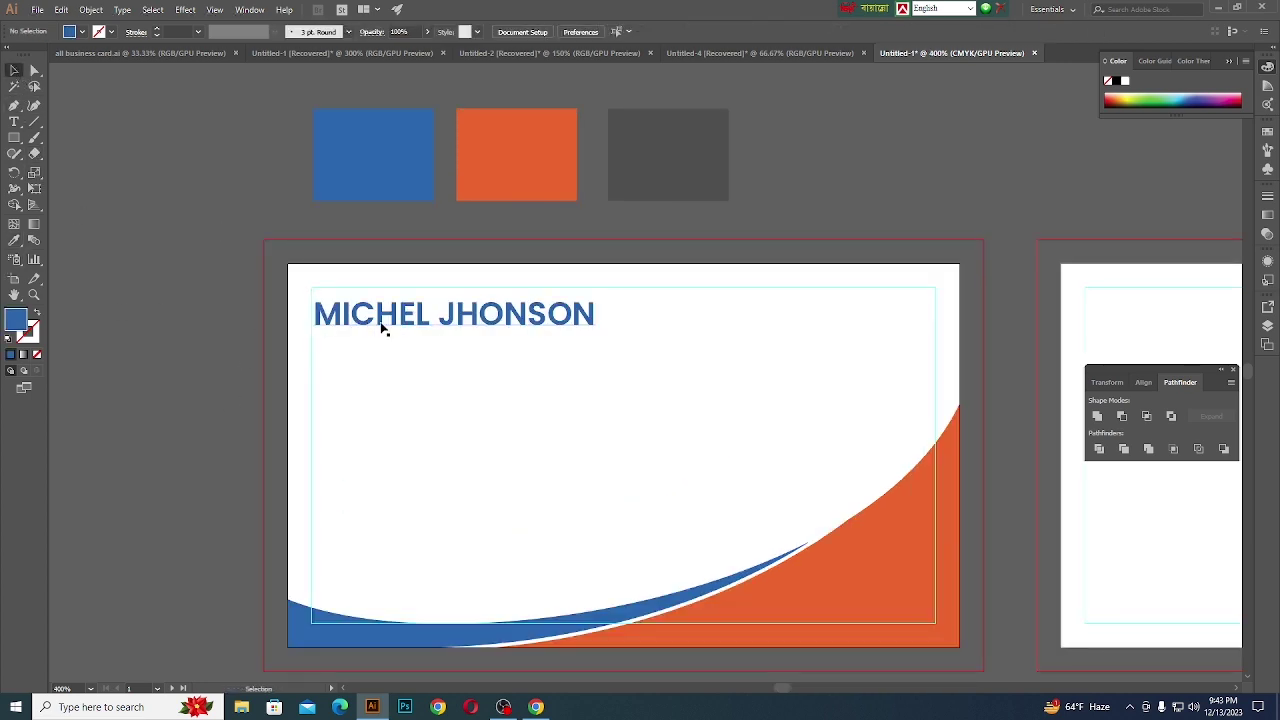
- Duplicate the name just below and change the copy's text to GRAPHIC DESIGNER
drag(393, 326, 391, 359)
double_click(413, 357)
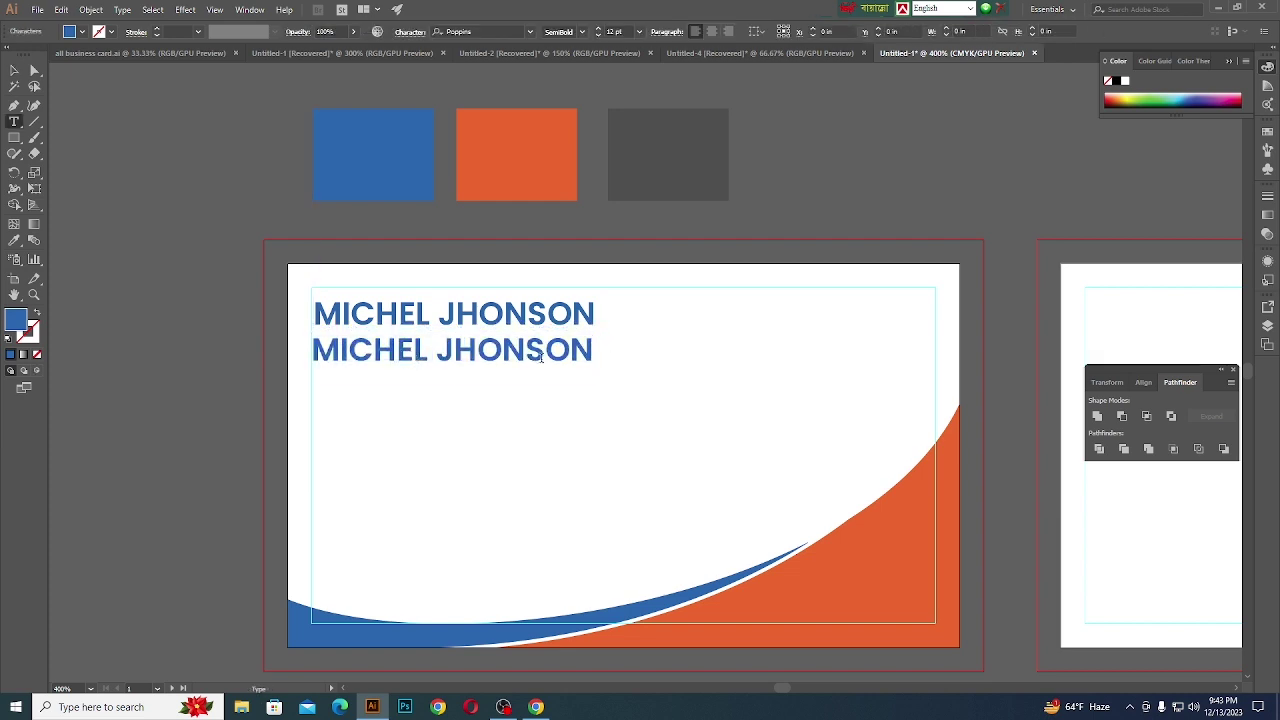
drag(597, 351, 388, 352)
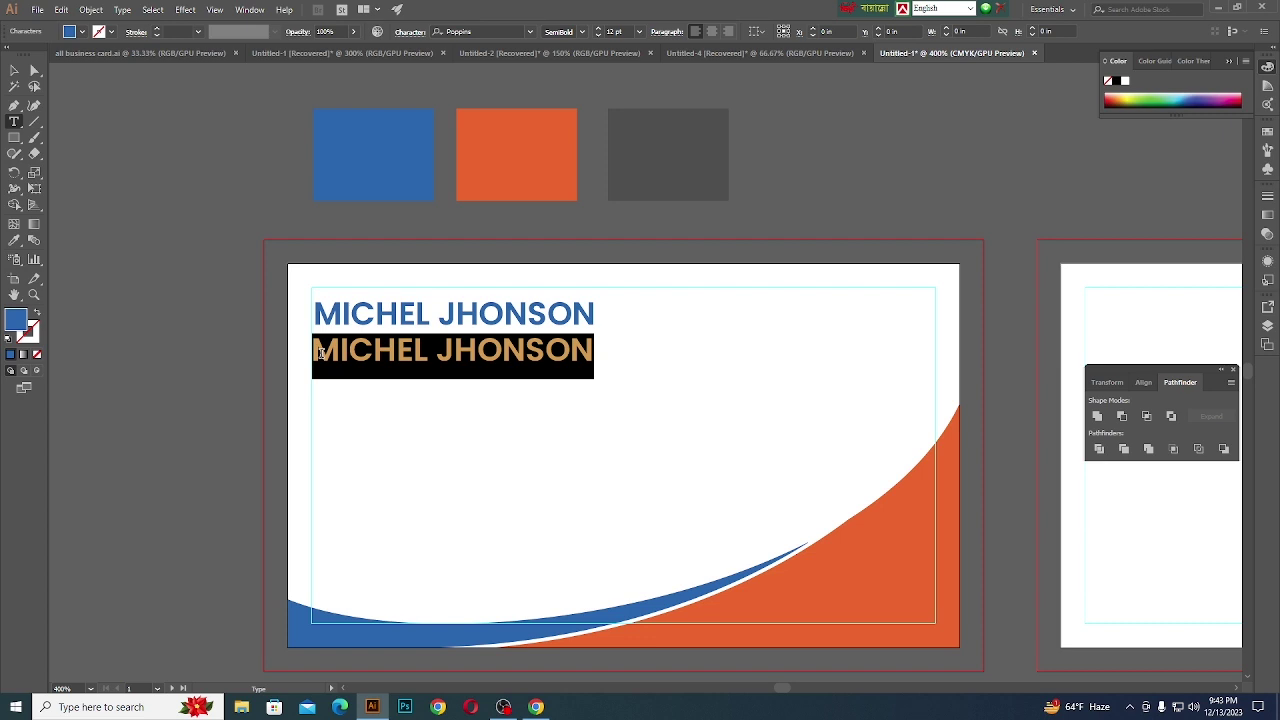
key(BackSpace)
text(G)
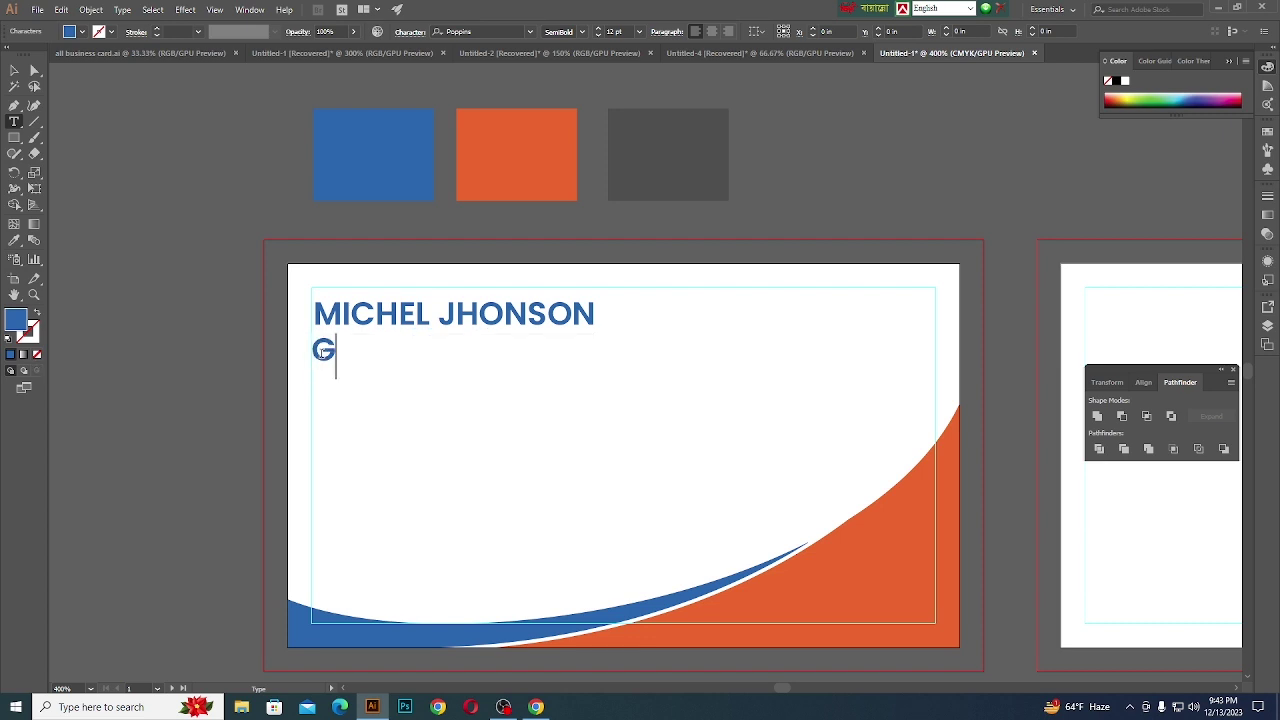
text(RAPHIC D)
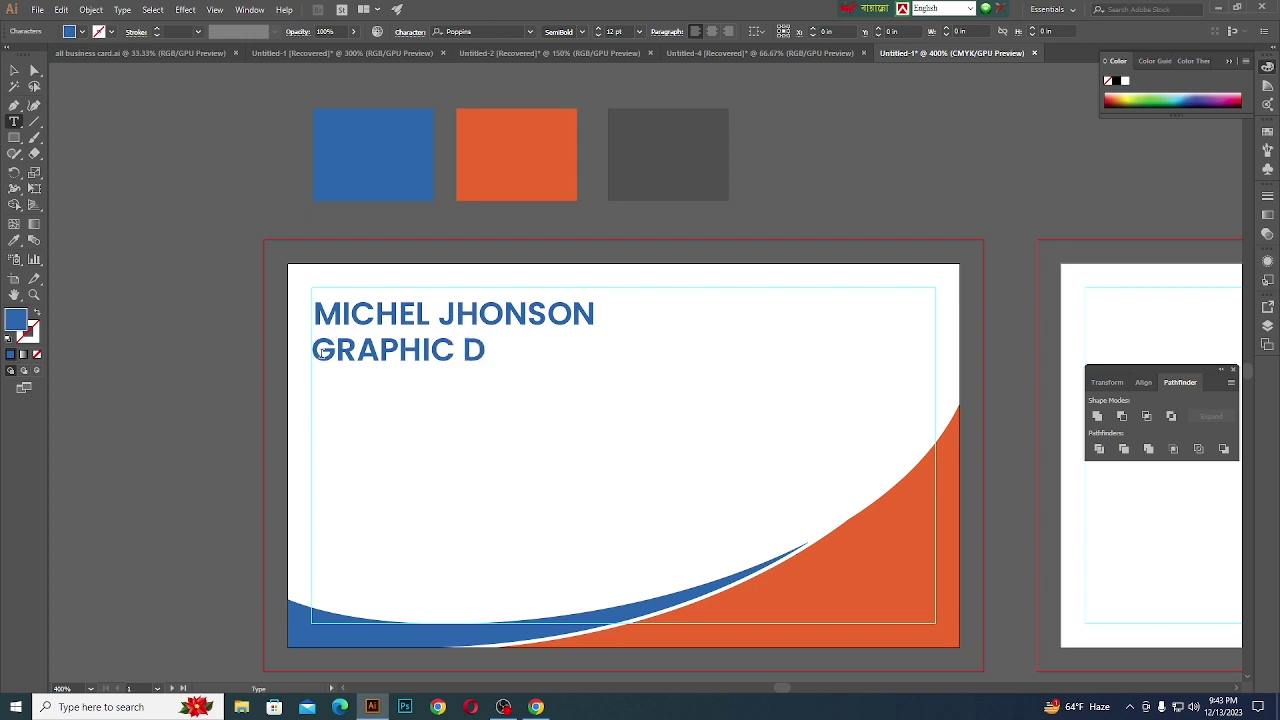
text(ESING)
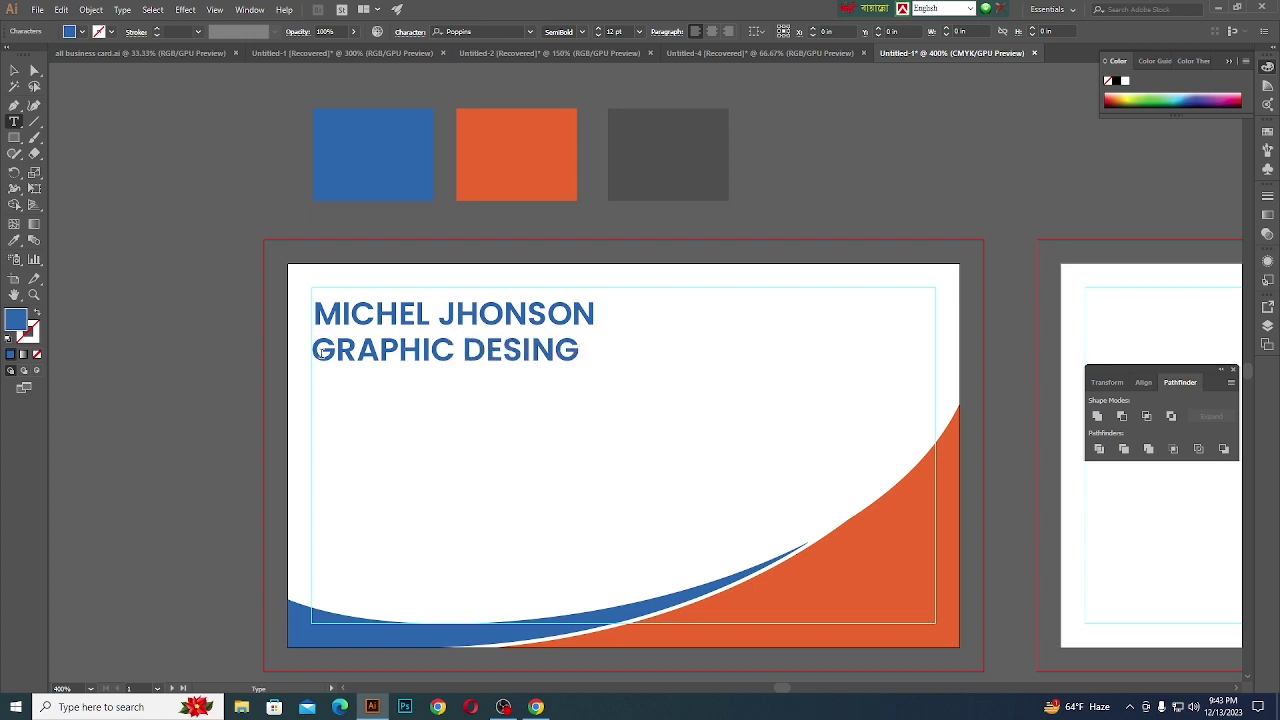
key(BackSpace)
key(BackSpace)
text(S)
key(BackSpace)
text(GNER)
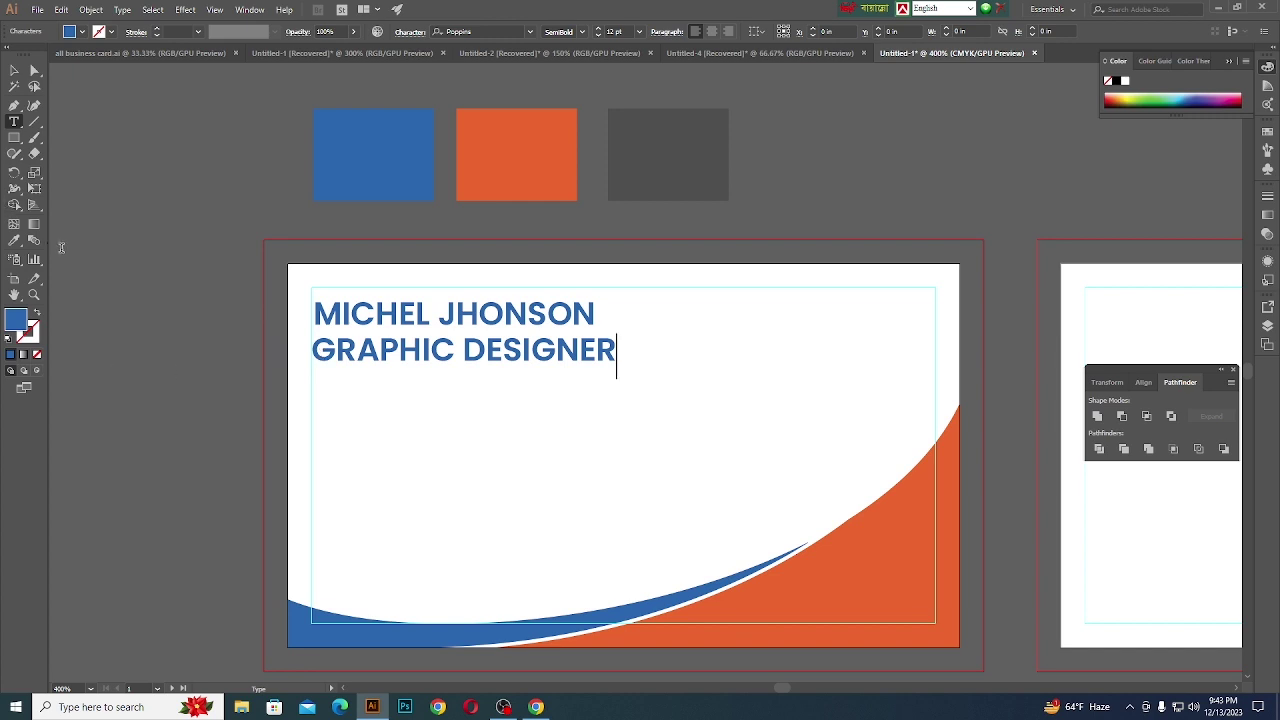
key(Escape)
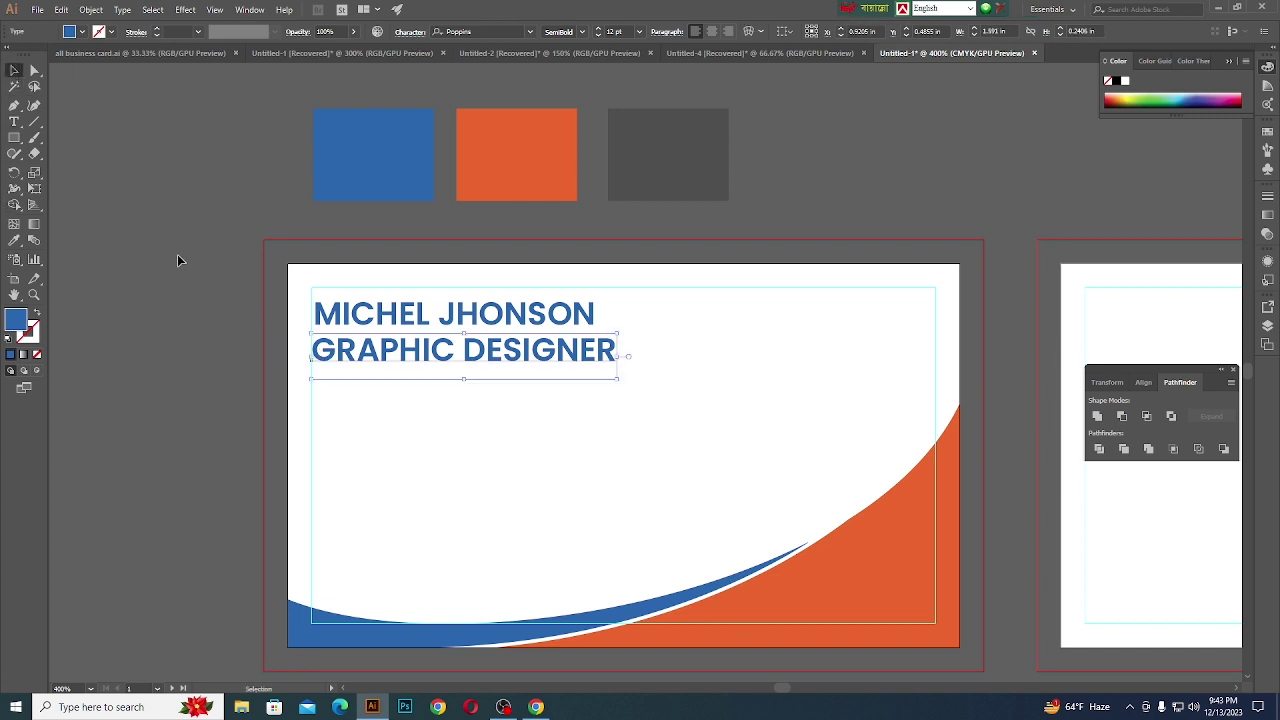
scroll(308, 334, up, 2)
- Retype the title in mixed case as 'Graphic Designer'
key(t)
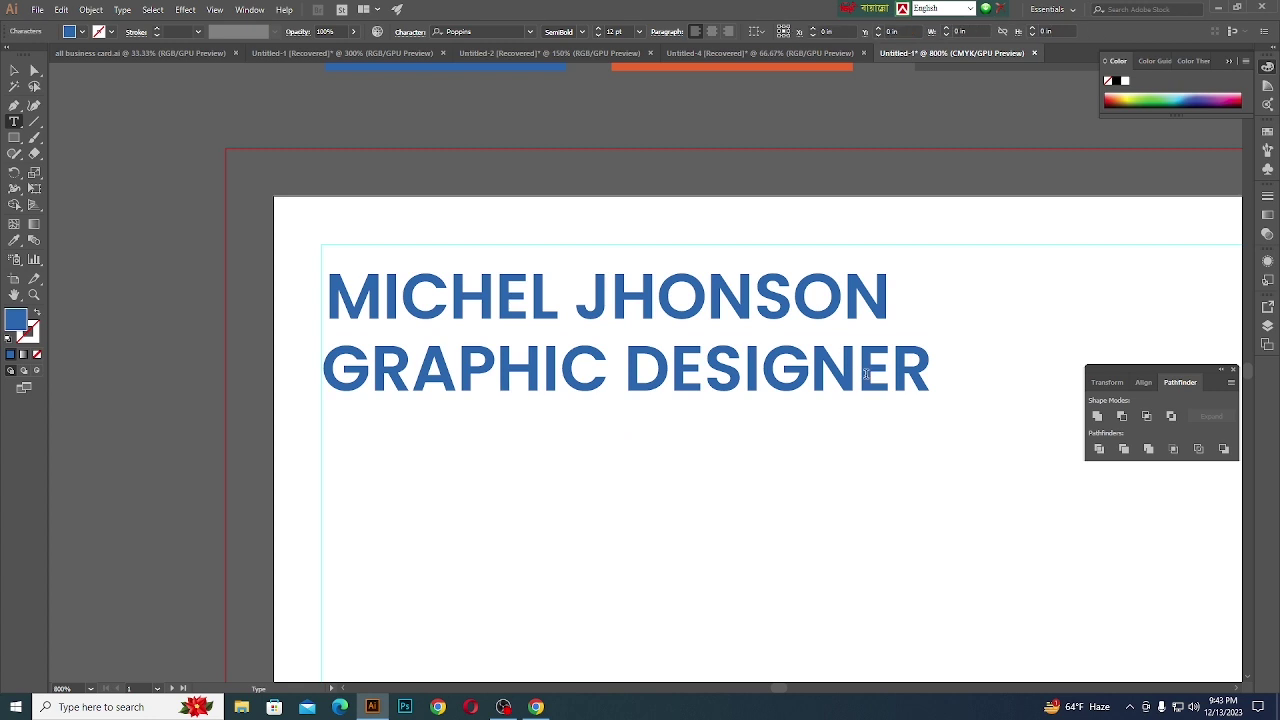
triple_click(940, 372)
drag(940, 372, 372, 368)
key(BackSpace)
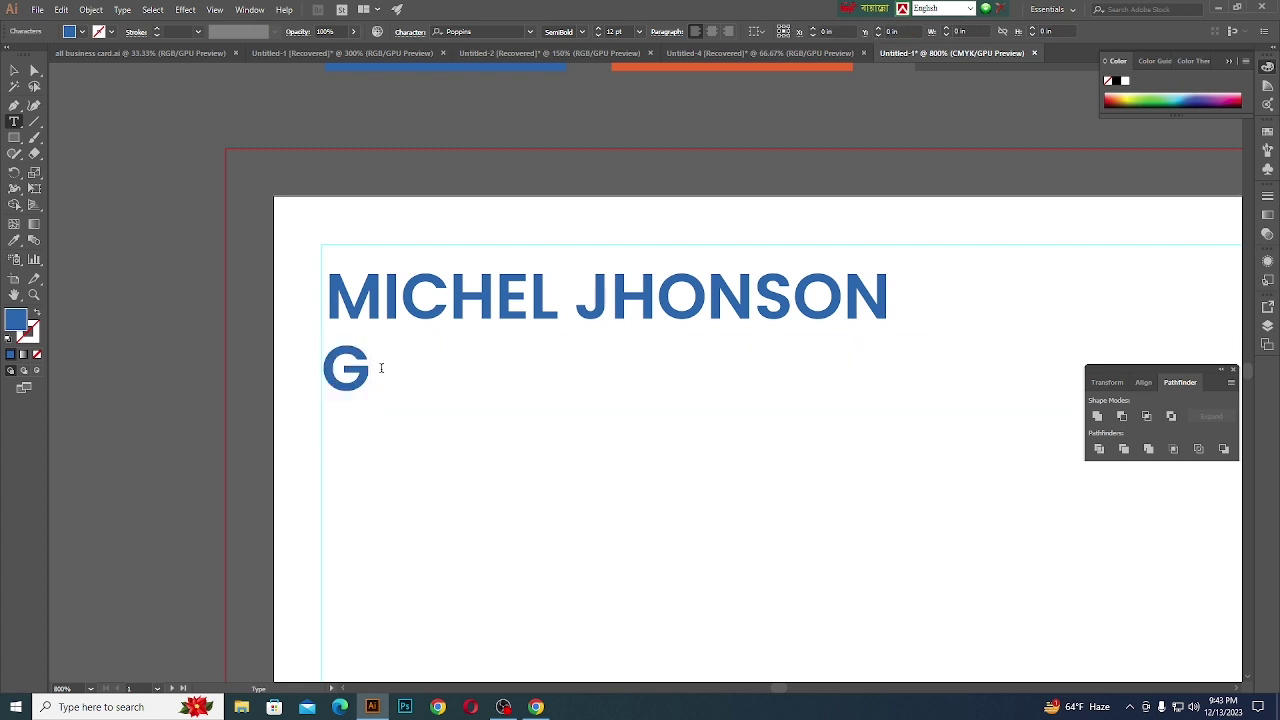
text(ra)
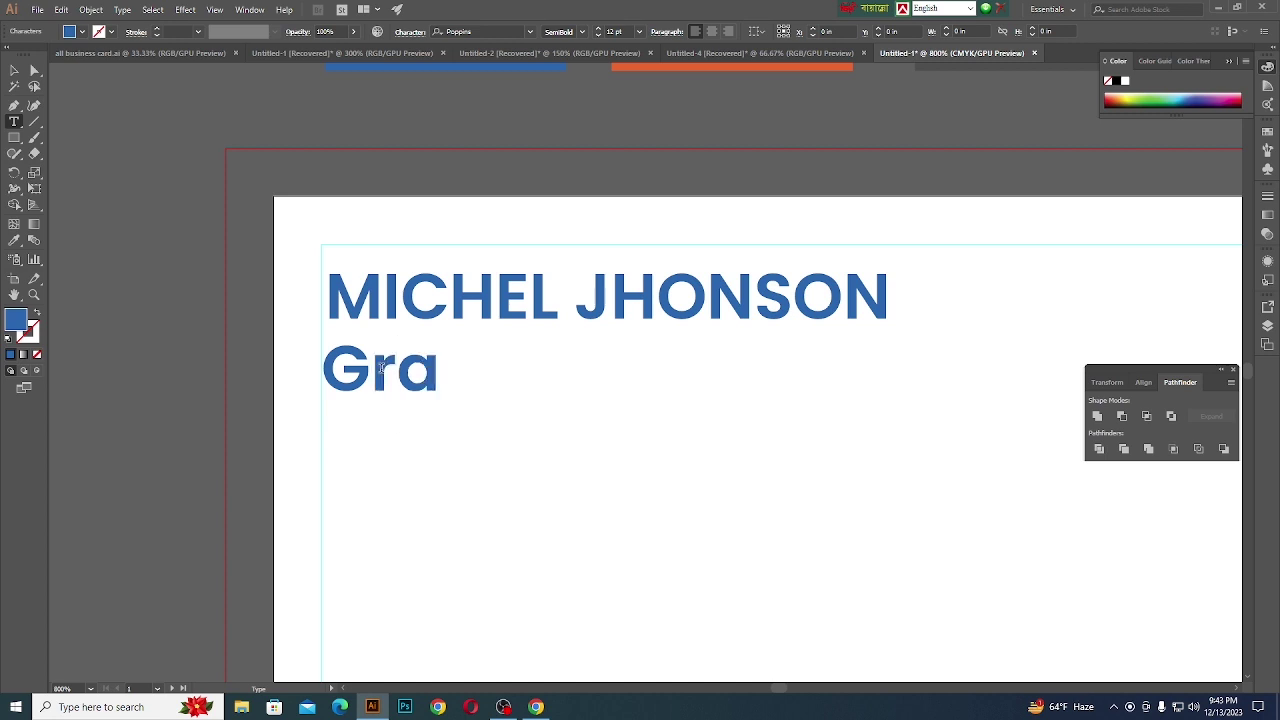
text(phic D)
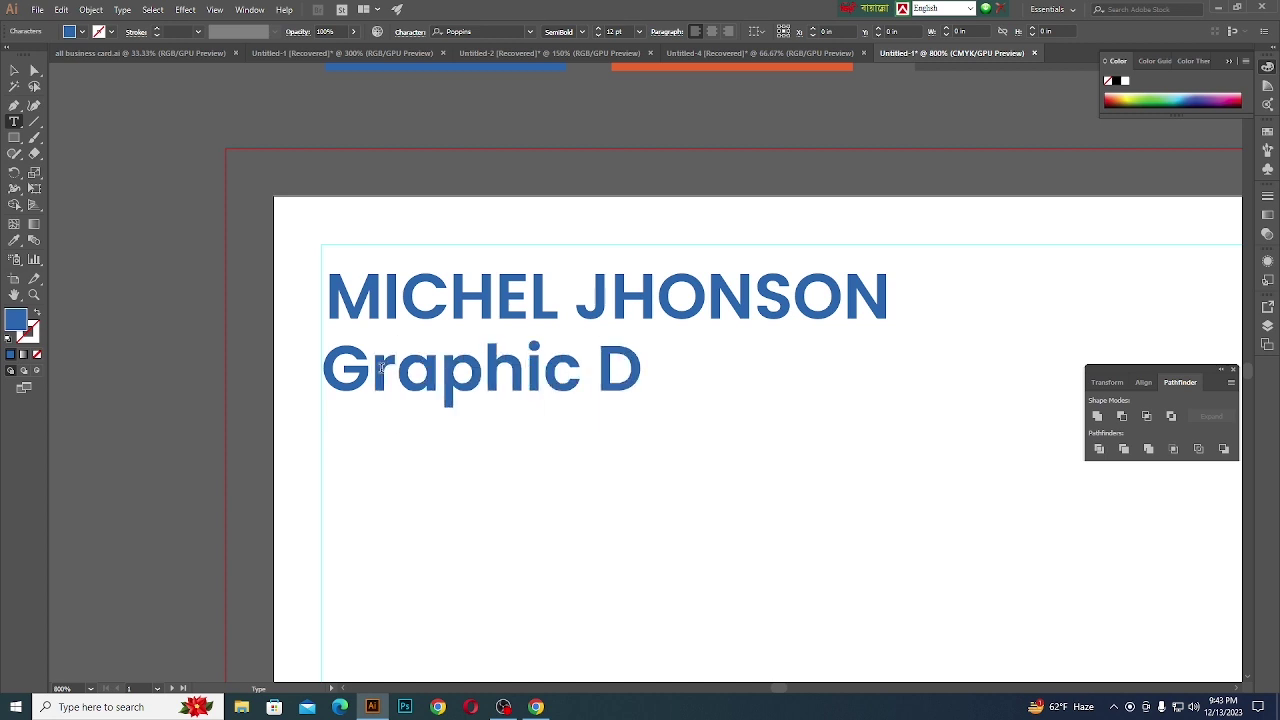
text(esigner)
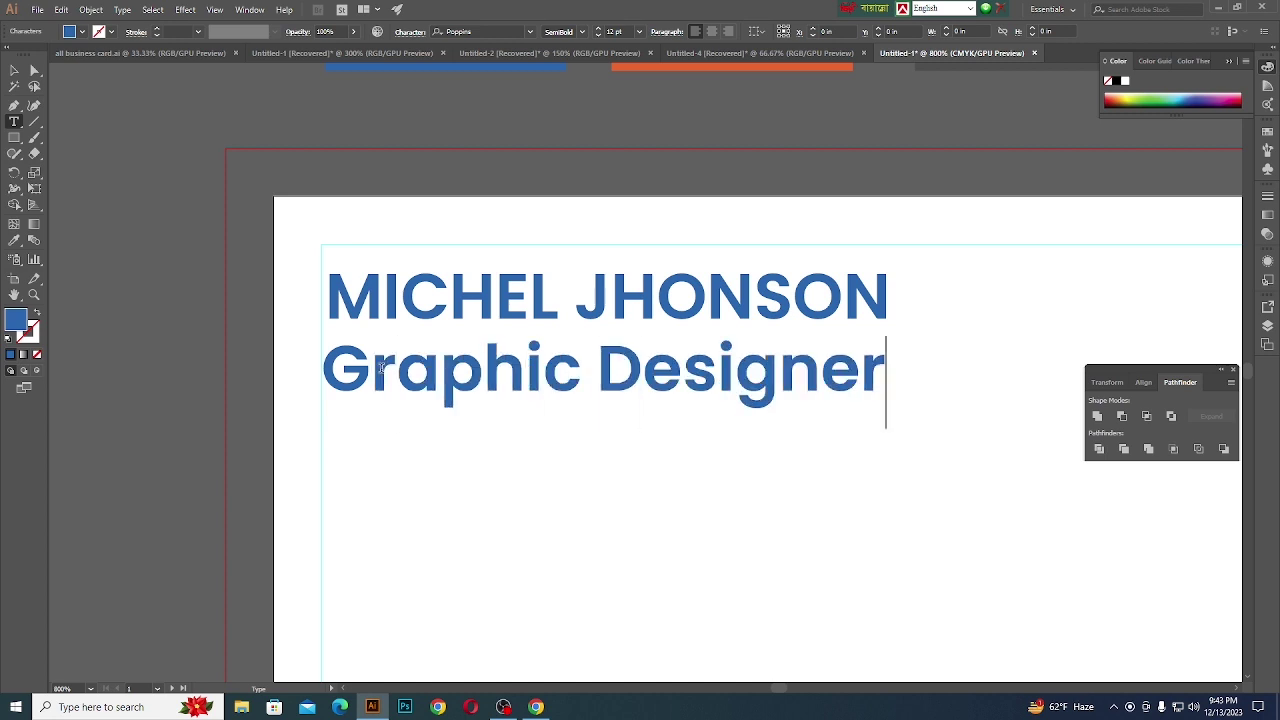
key(Escape)
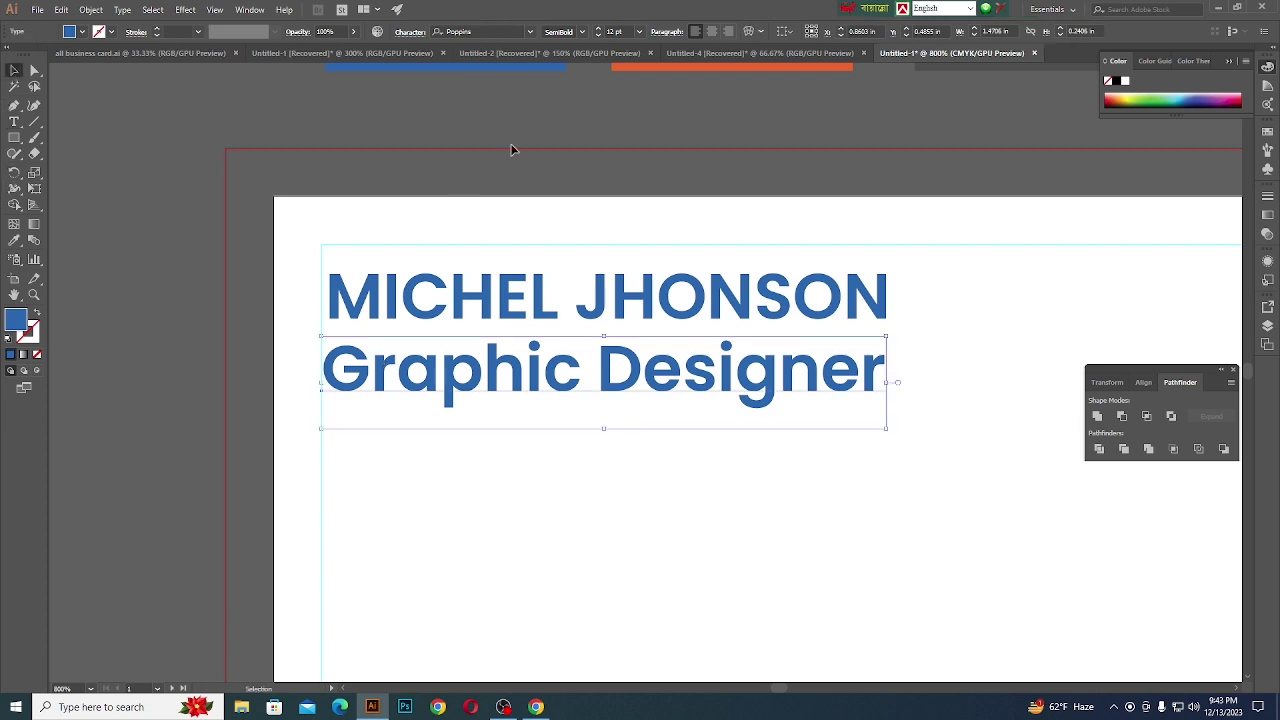
- Set the title to 8 pt Poppins Medium and increase its tracking
click(617, 31)
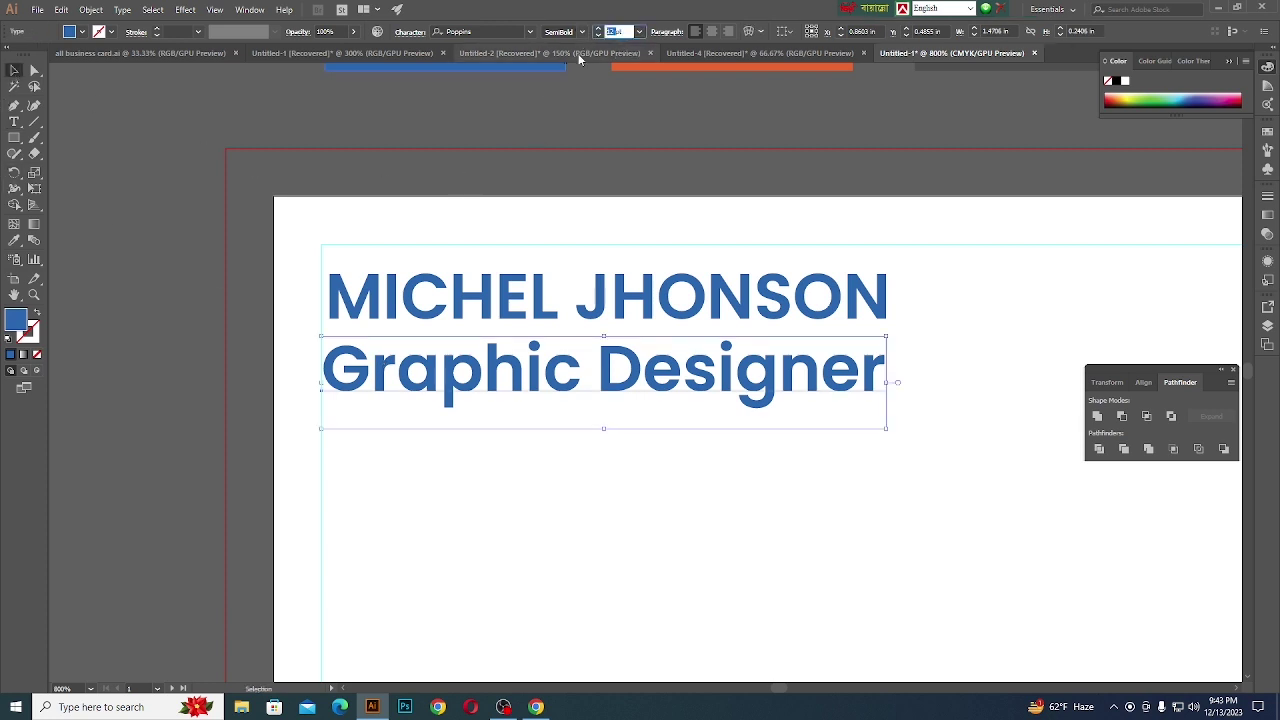
key(Return)
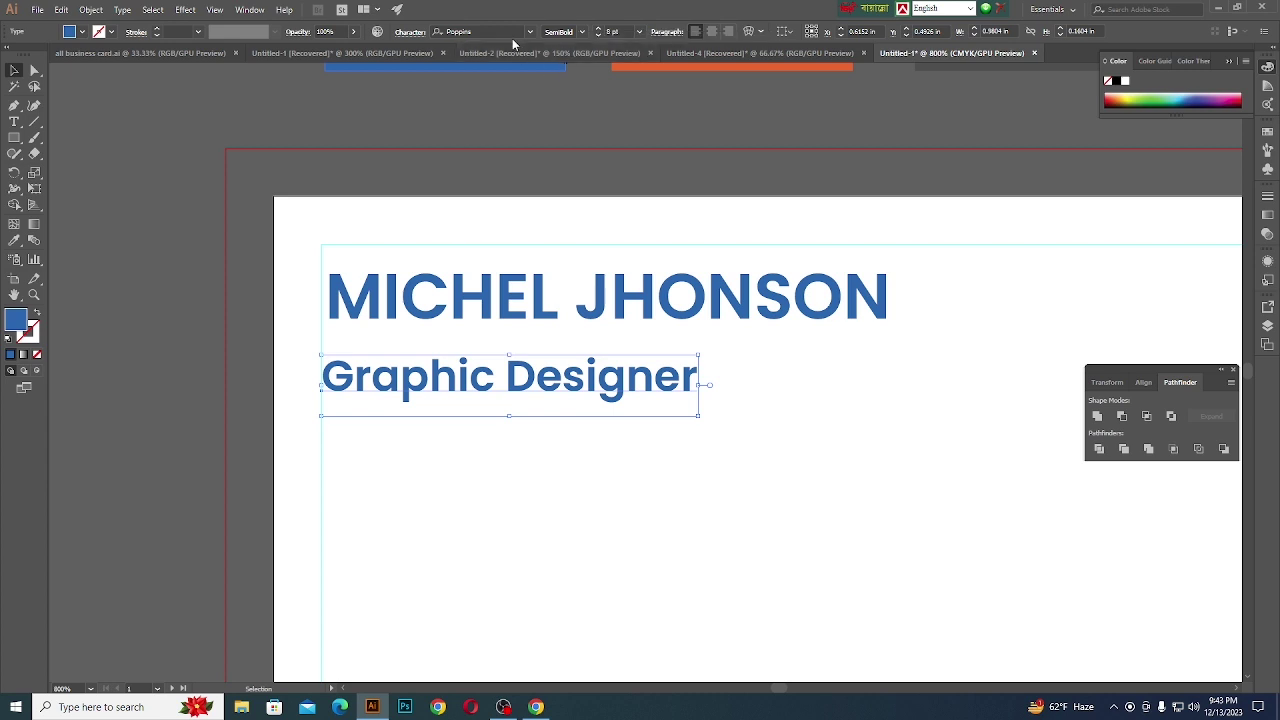
click(582, 32)
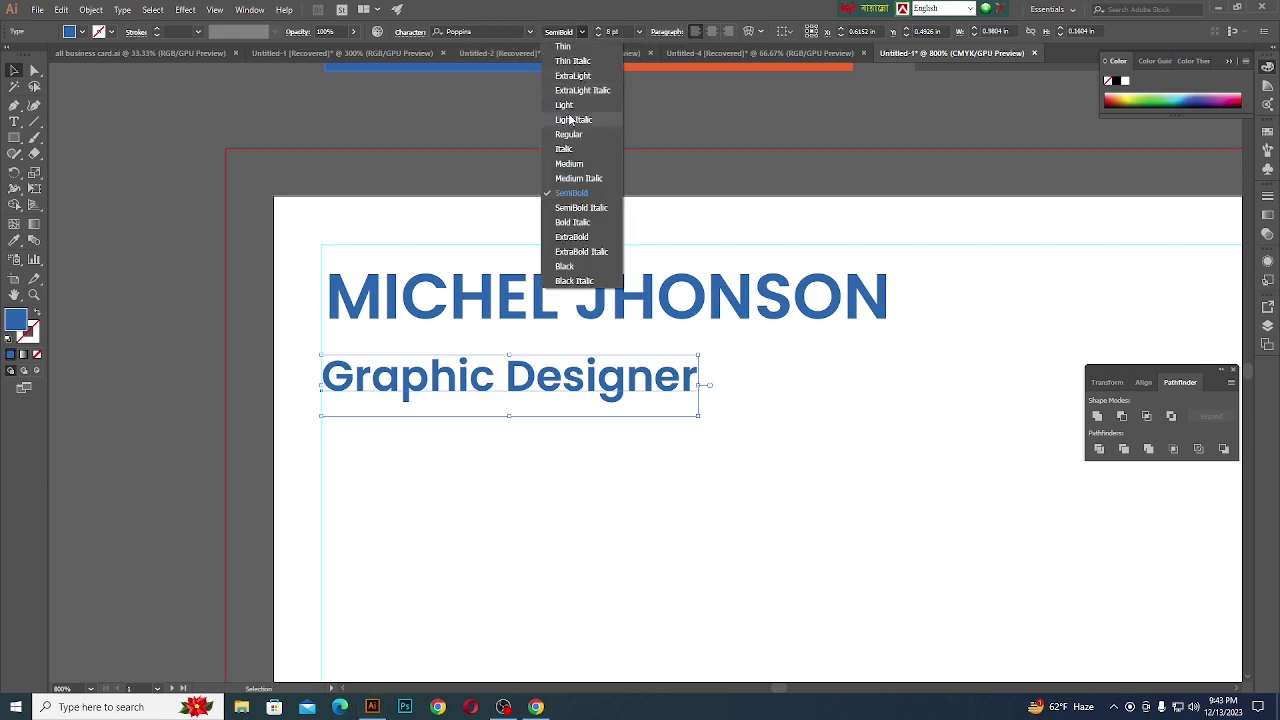
click(569, 164)
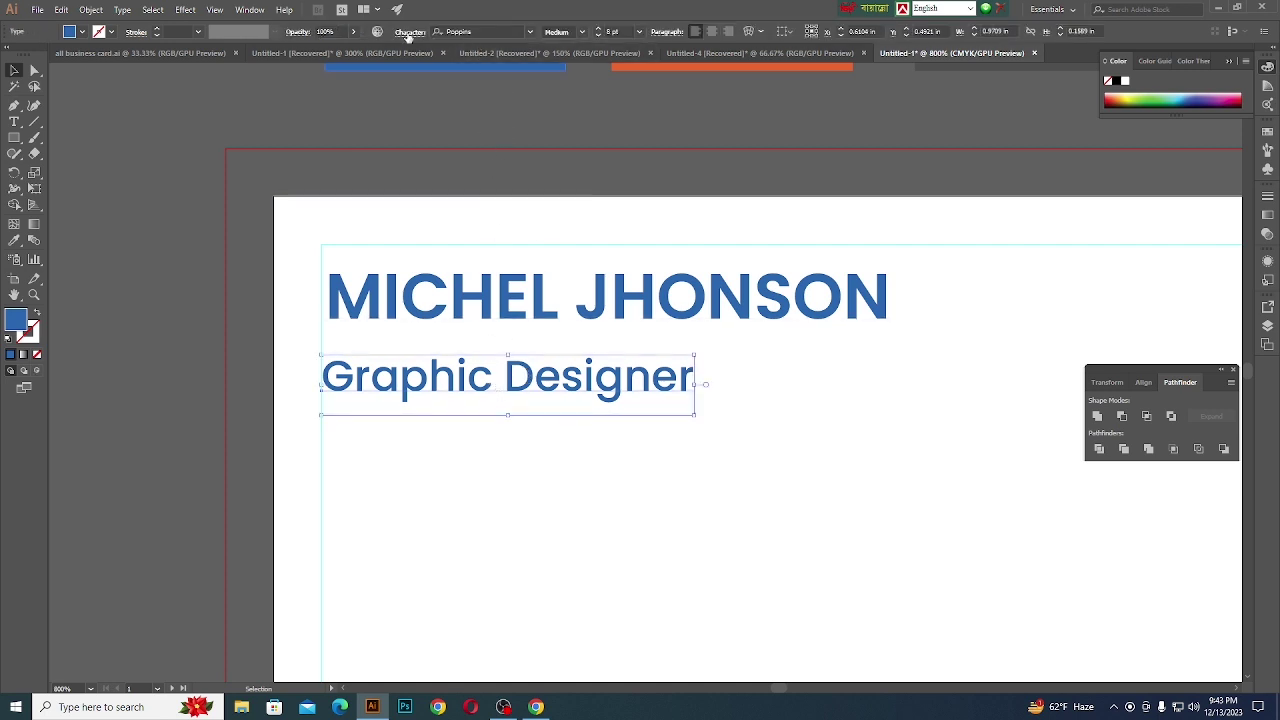
click(405, 33)
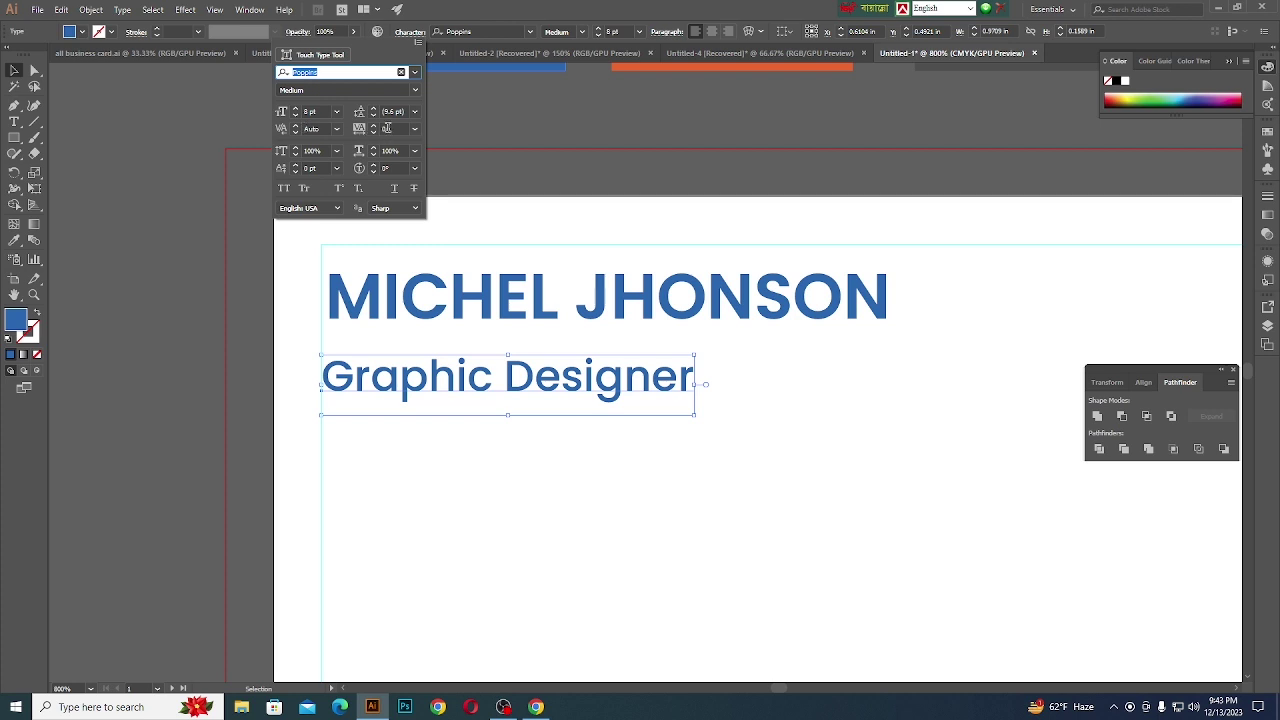
click(403, 129)
scroll(404, 129, up, 4)
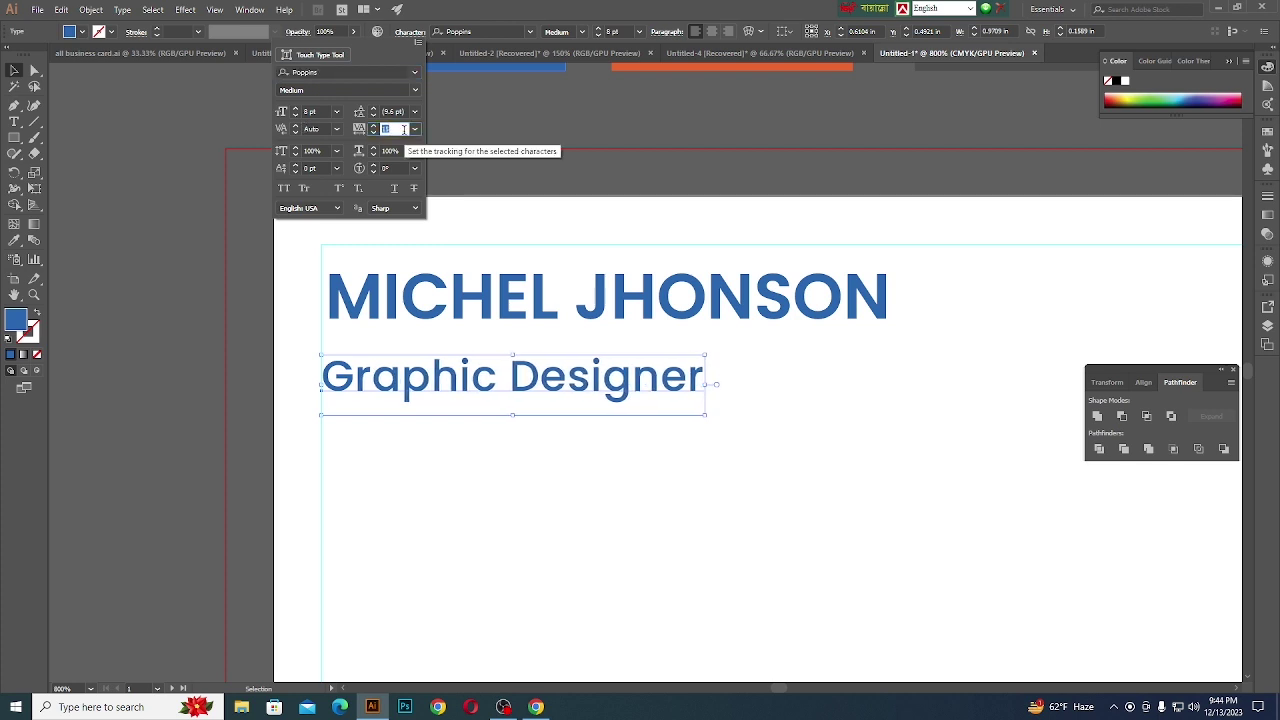
scroll(403, 129, up, 5)
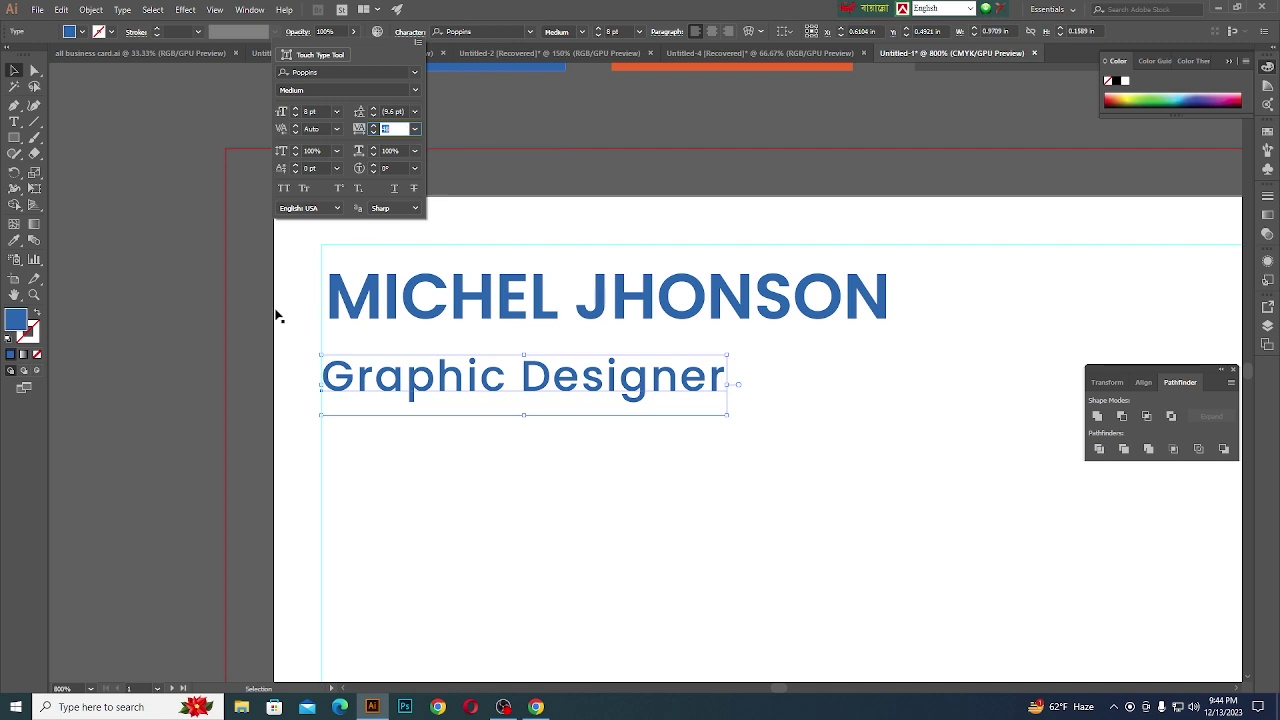
click(175, 316)
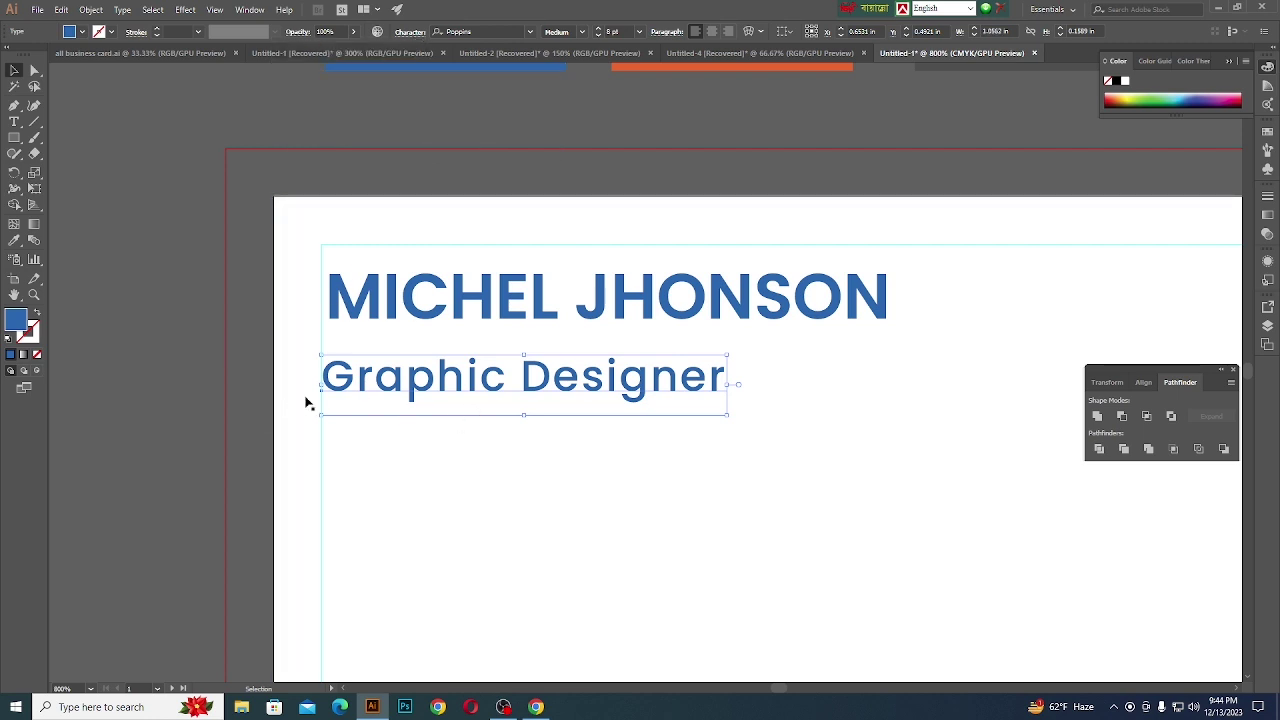
- Colour the Graphic Designer subtitle with the sampled dark grey swatch
click(14, 240)
scroll(485, 456, down, 1)
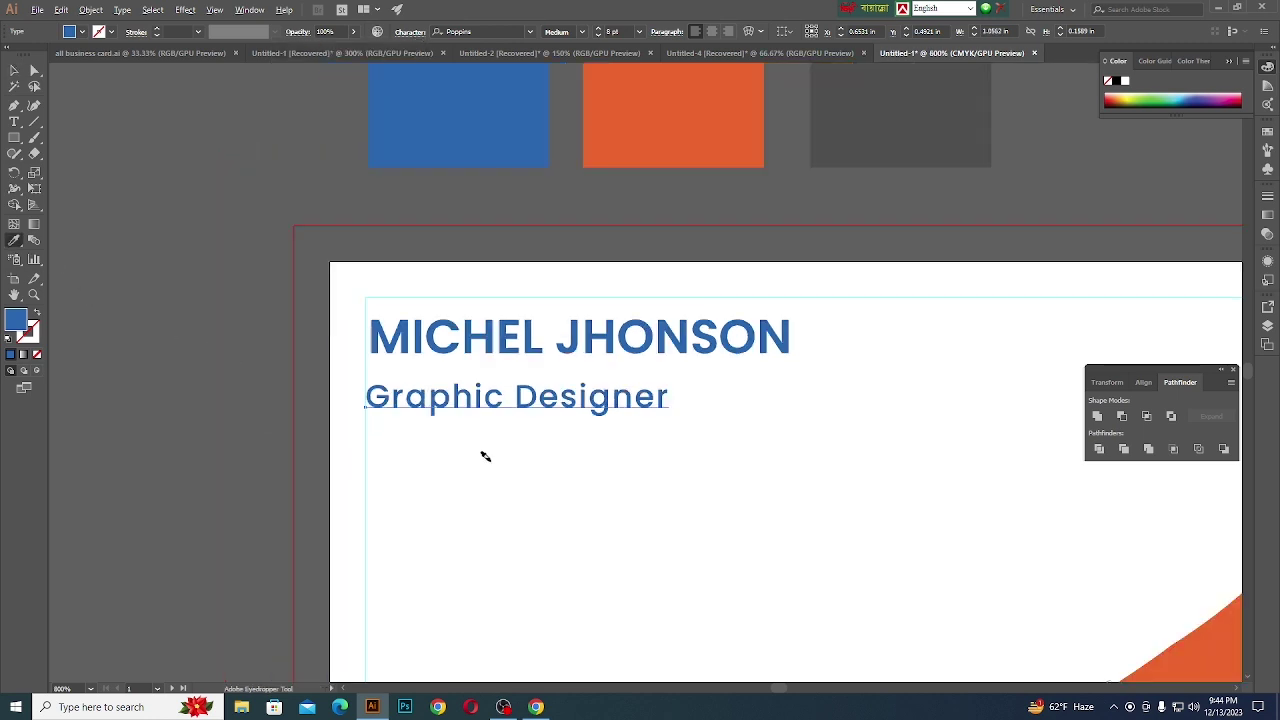
click(852, 148)
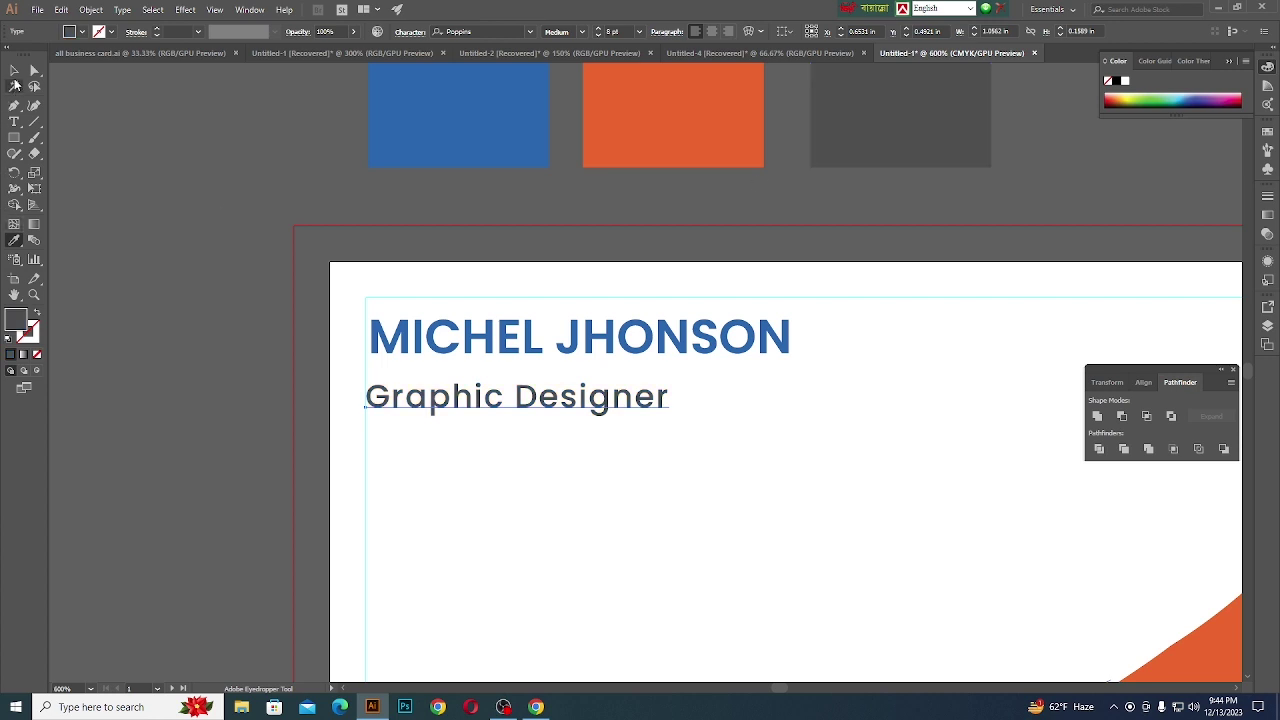
click(14, 70)
click(187, 243)
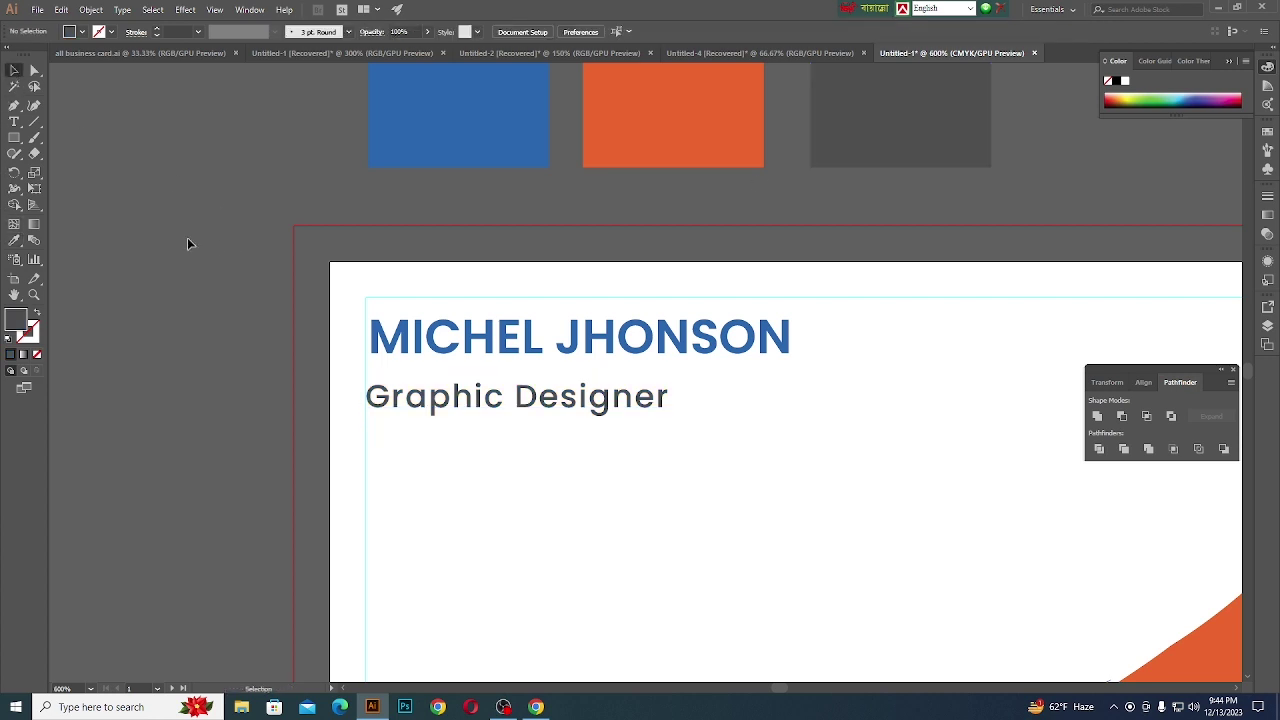
- Nudge the subtitle up with the arrow key, closer to the name
click(527, 400)
key(Up)
key(Up)
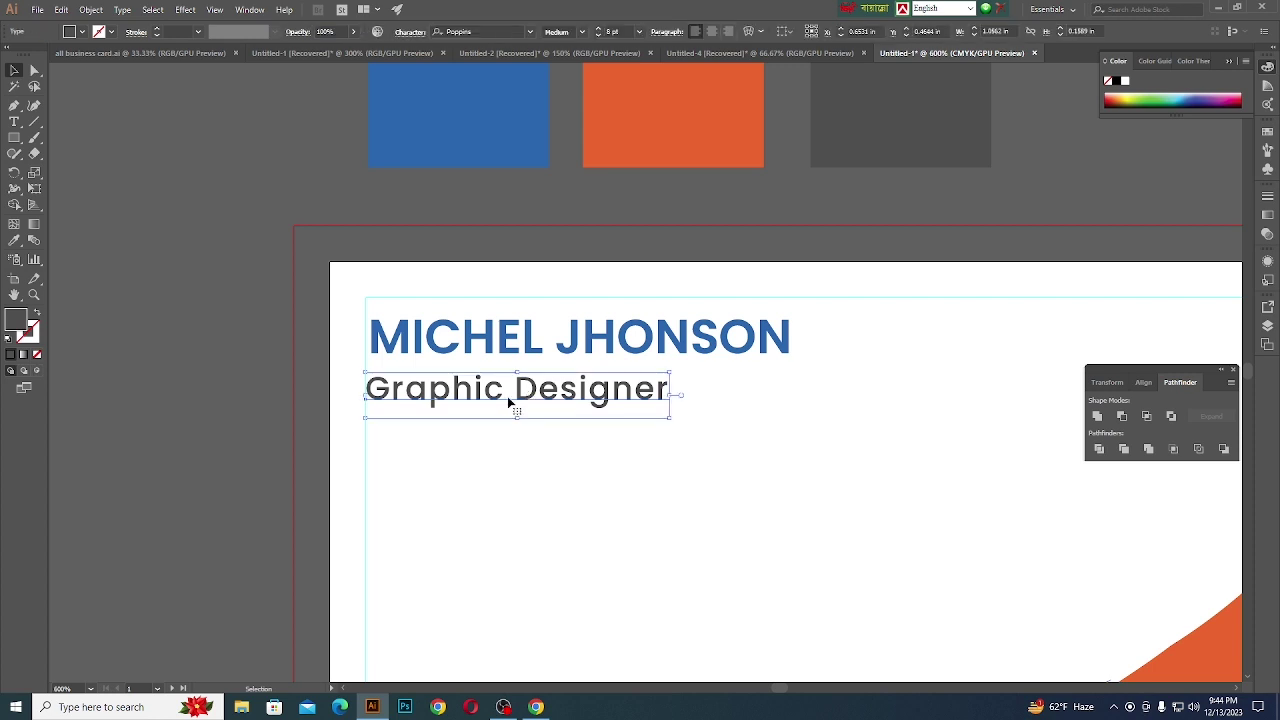
click(252, 360)
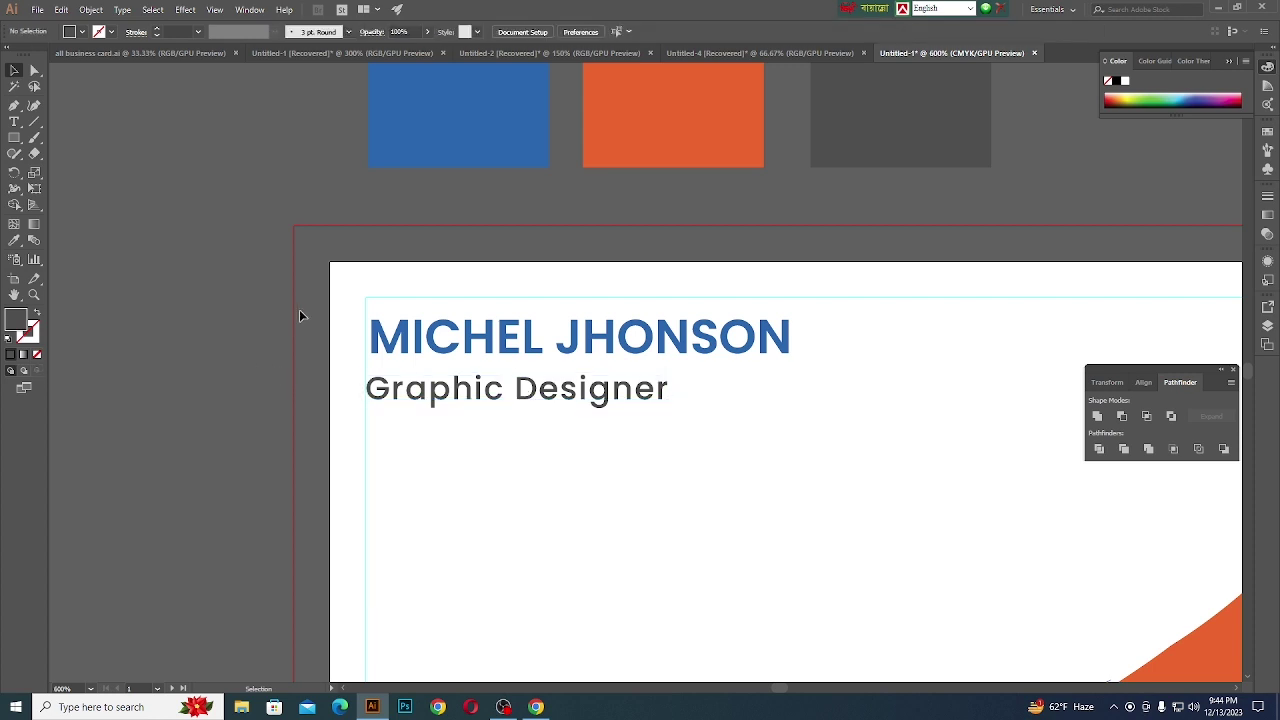
click(554, 53)
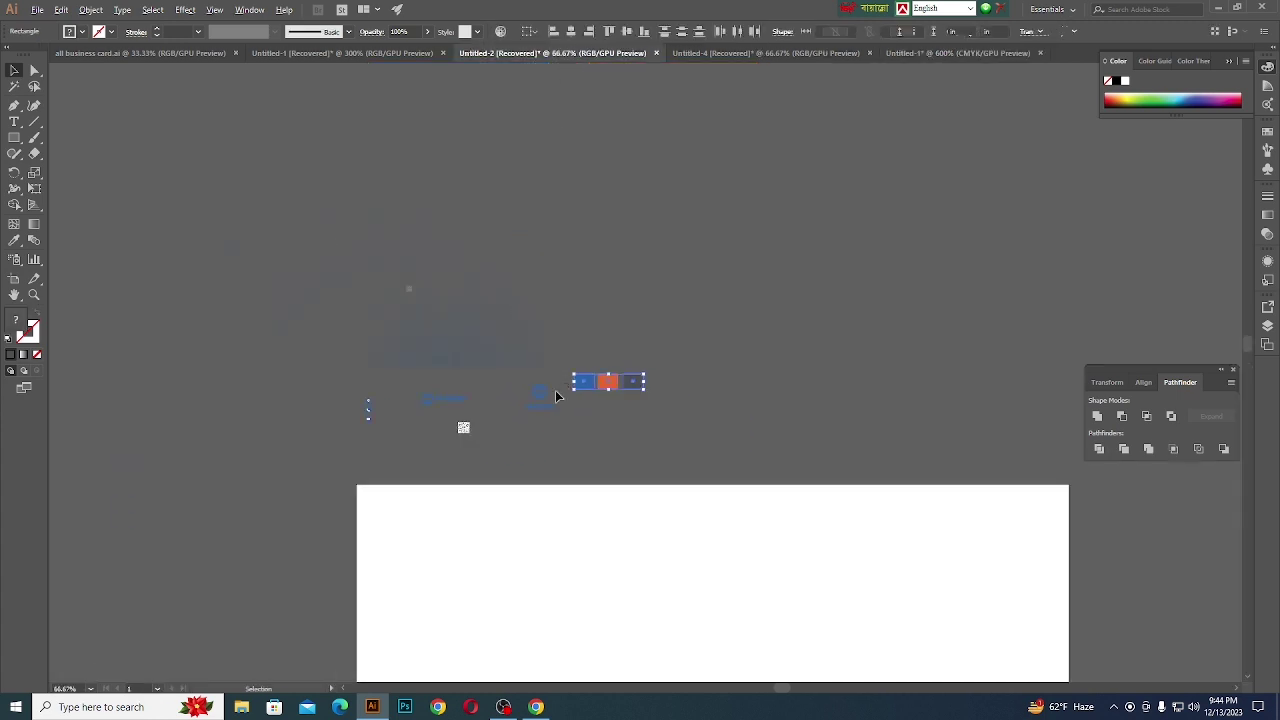
- Bring the group of three contact icons from Untitled-2 into the business card document
scroll(407, 403, up, 2)
click(462, 436)
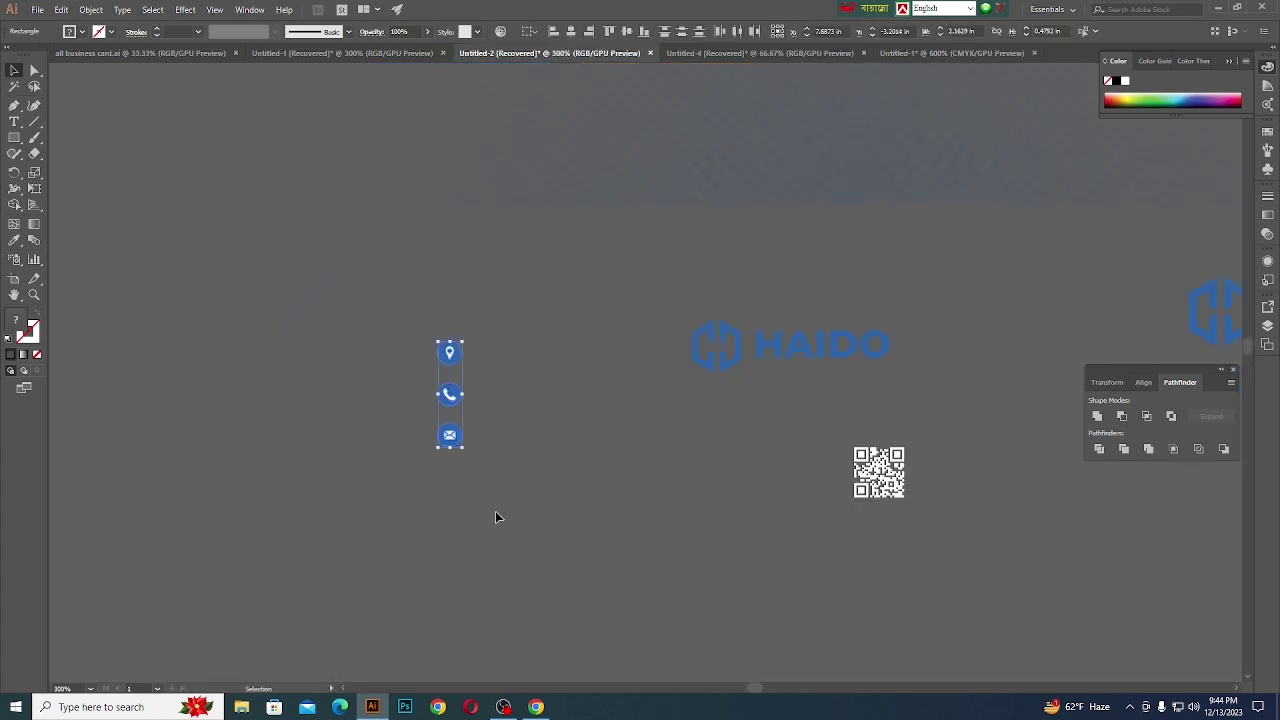
scroll(494, 517, down, 2)
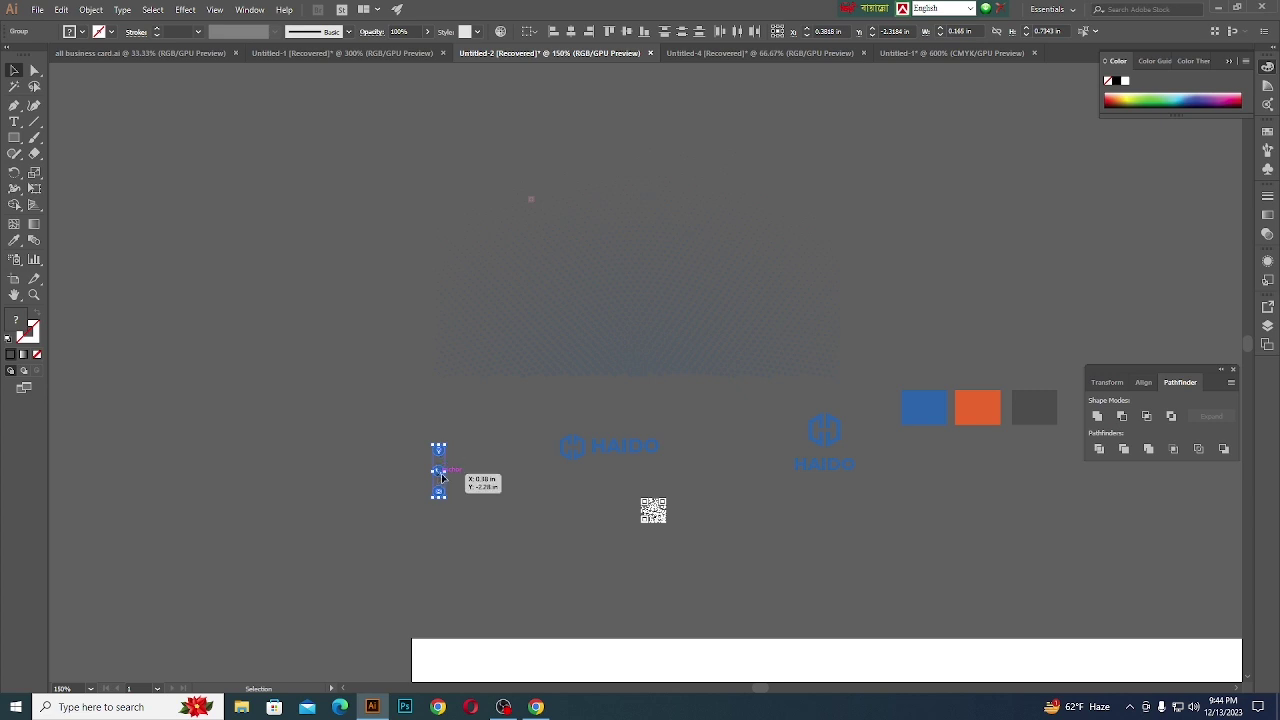
click(878, 55)
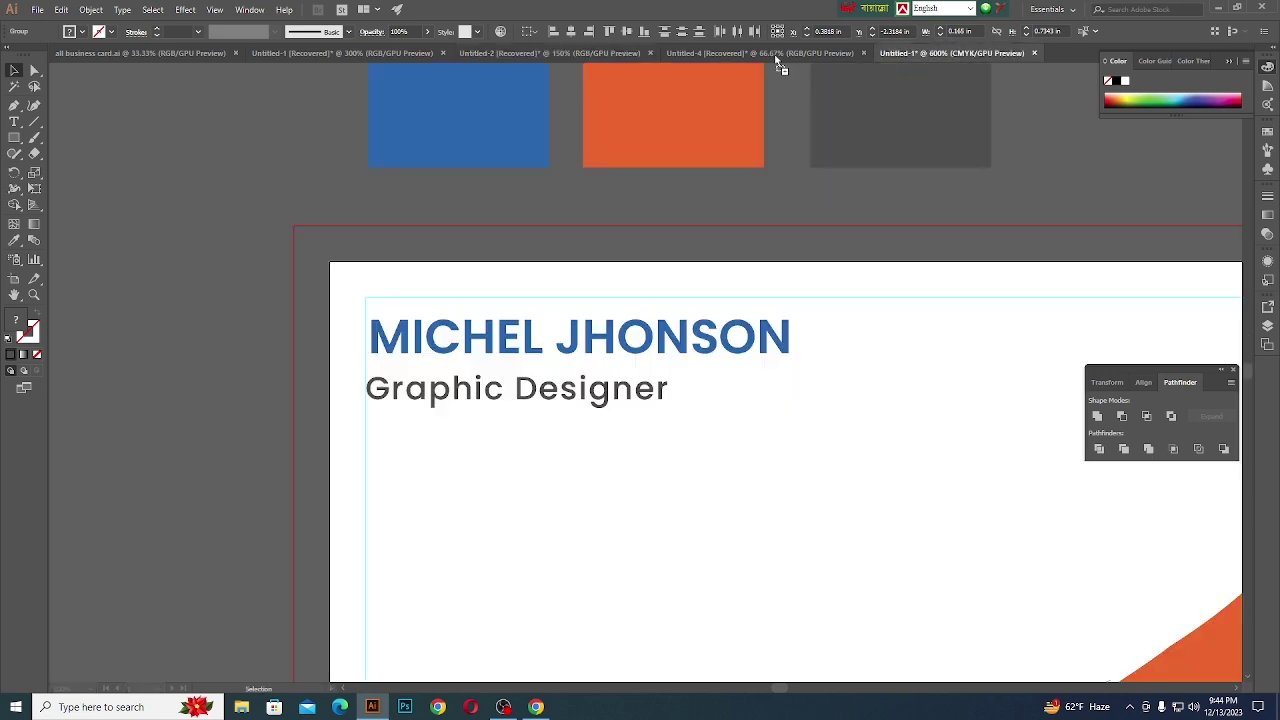
click(777, 57)
click(963, 55)
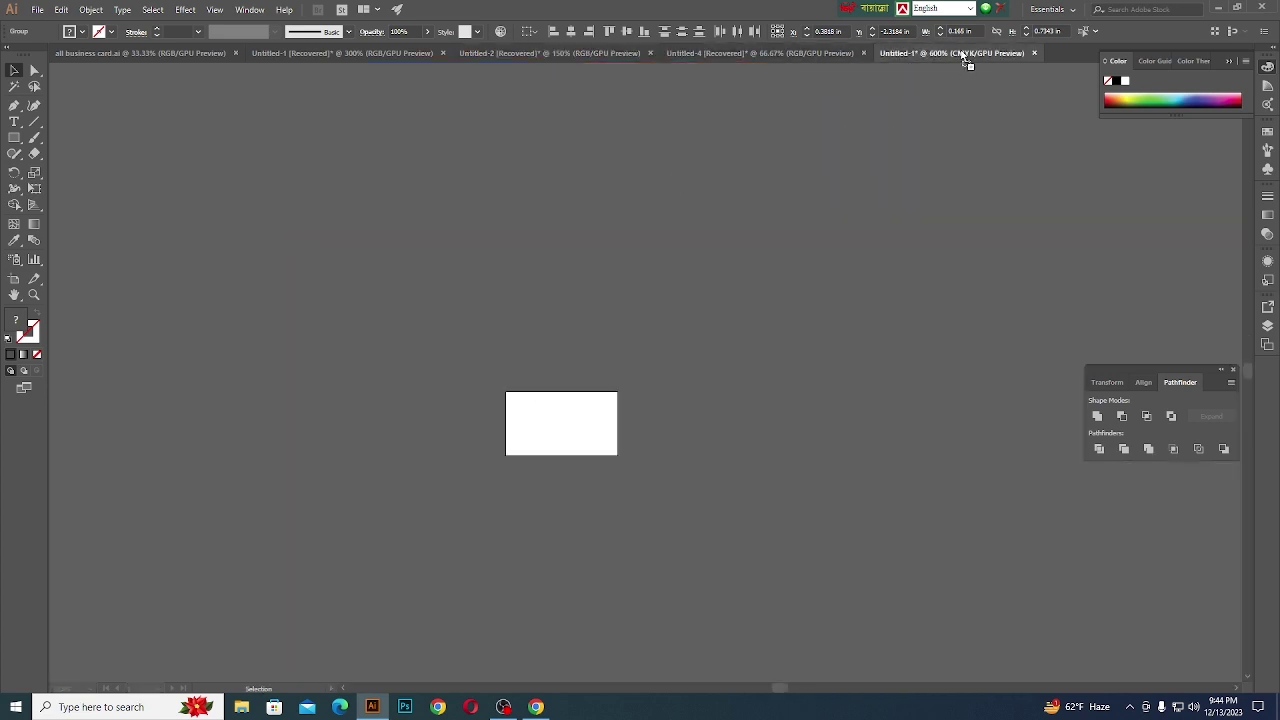
scroll(289, 437, down, 3)
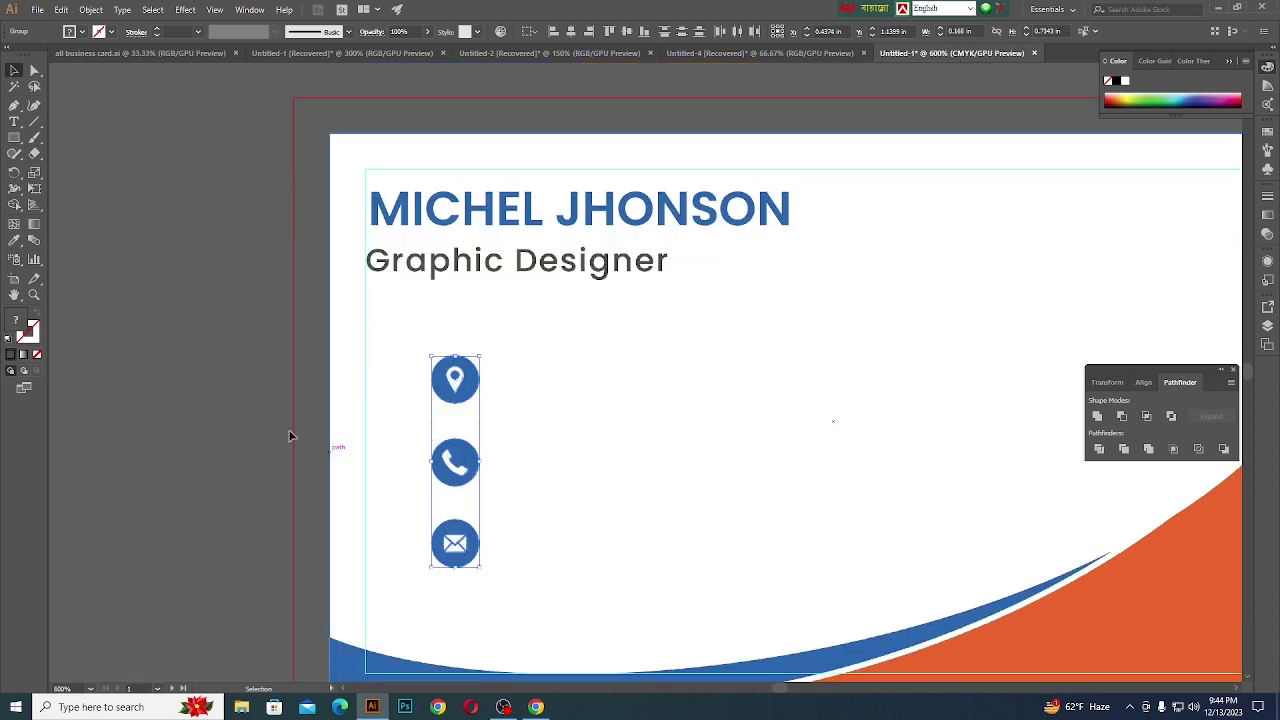
- Align the icons to the name's left edge, stacked phone, mail, then location
drag(455, 405, 392, 399)
click(218, 370)
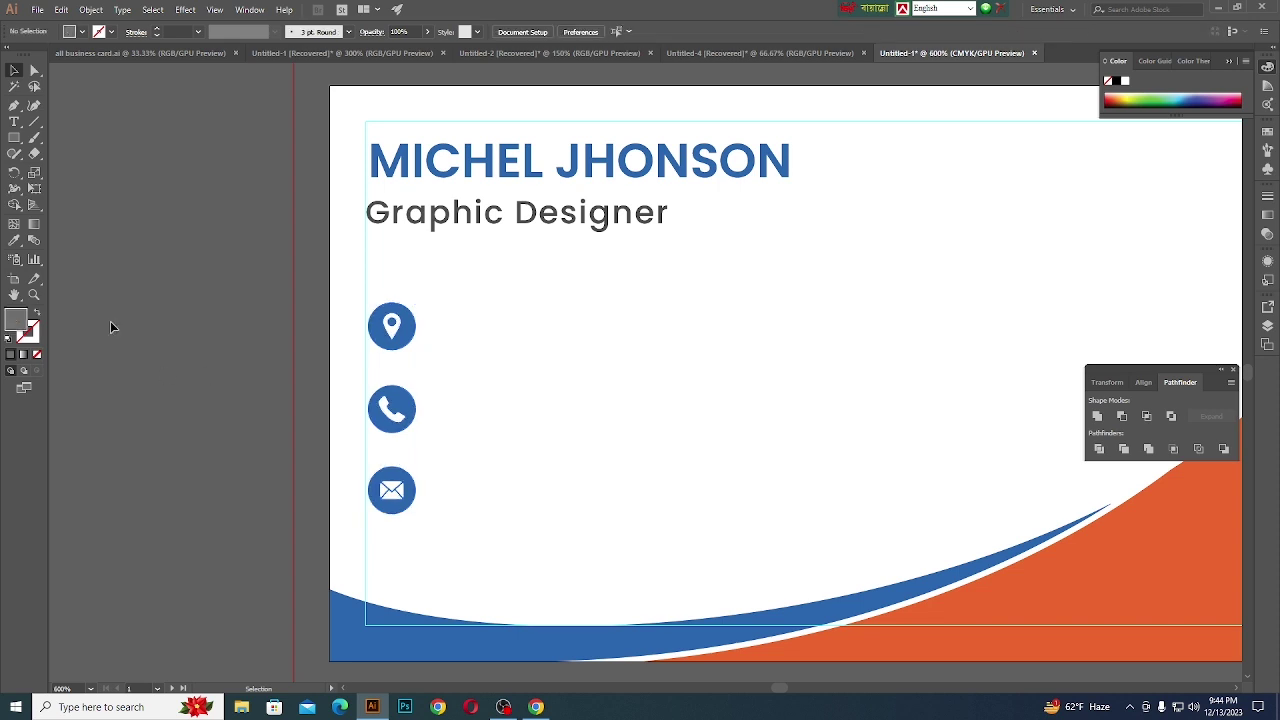
drag(400, 405, 475, 337)
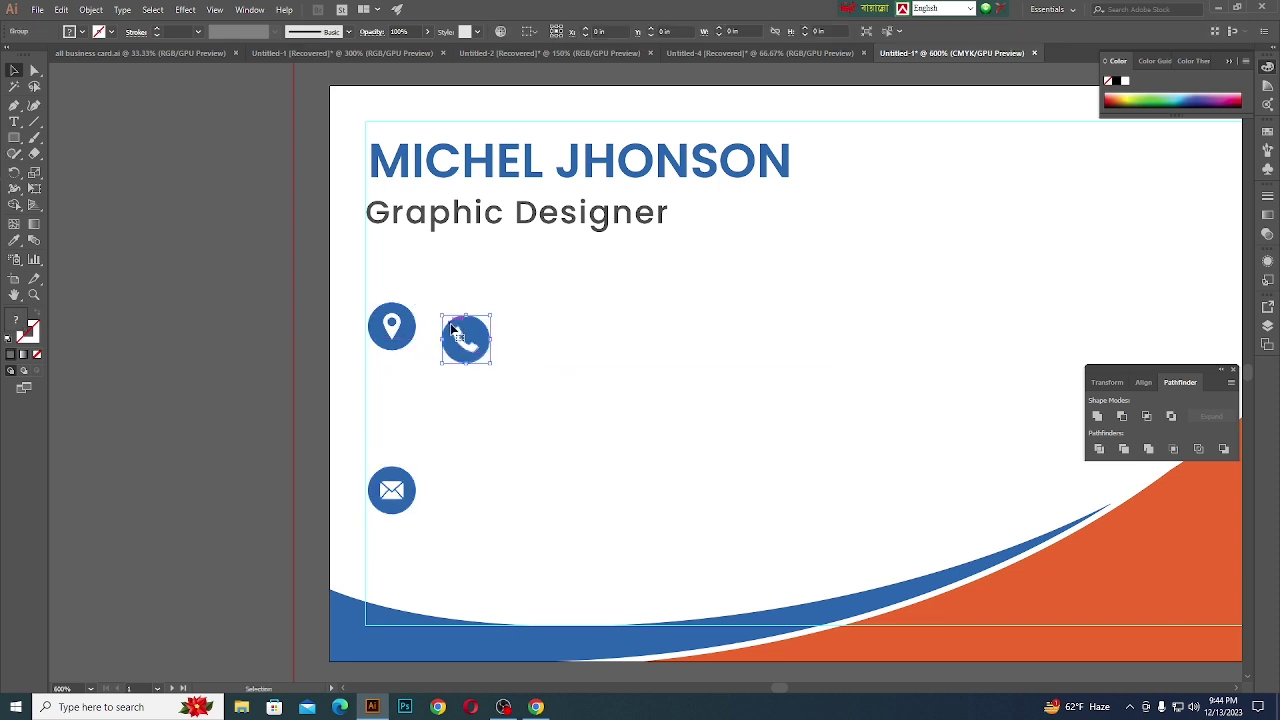
drag(398, 325, 467, 537)
drag(398, 487, 407, 423)
drag(460, 543, 393, 504)
drag(454, 352, 391, 352)
click(14, 123)
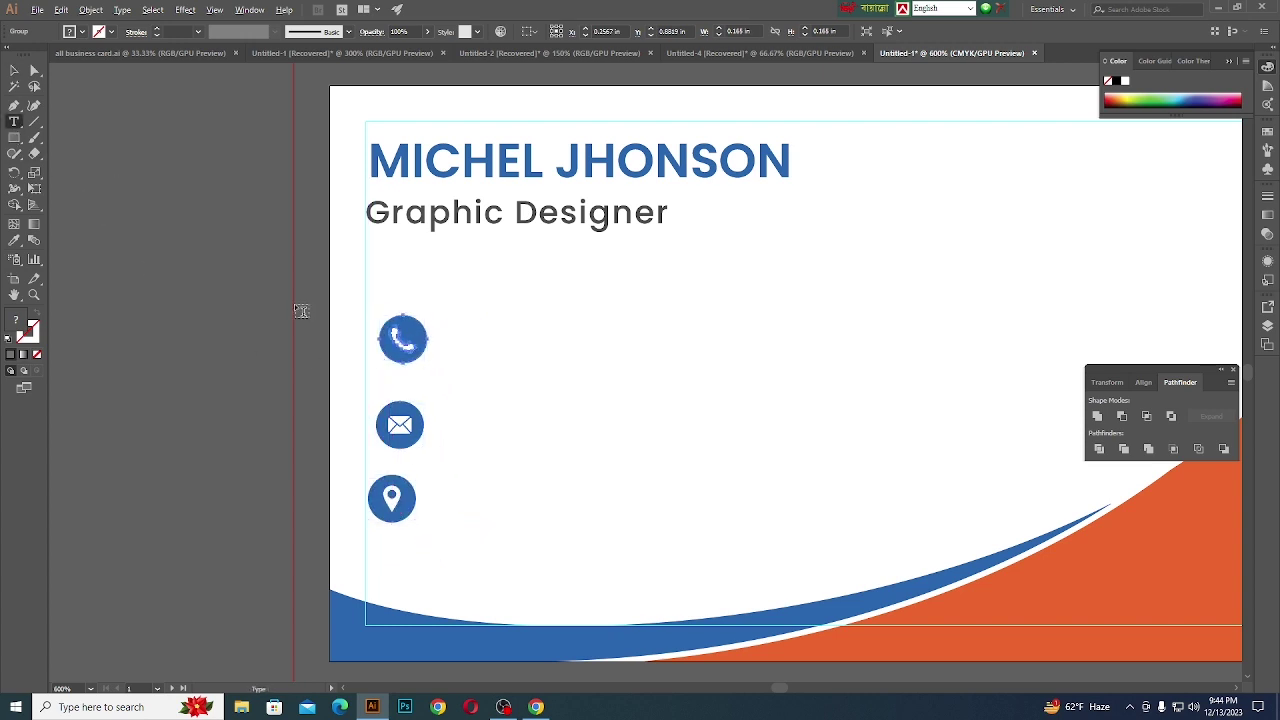
- Type a placeholder phone number beside the phone icon
scroll(294, 303, up, 1)
click(523, 354)
key(BackSpace)
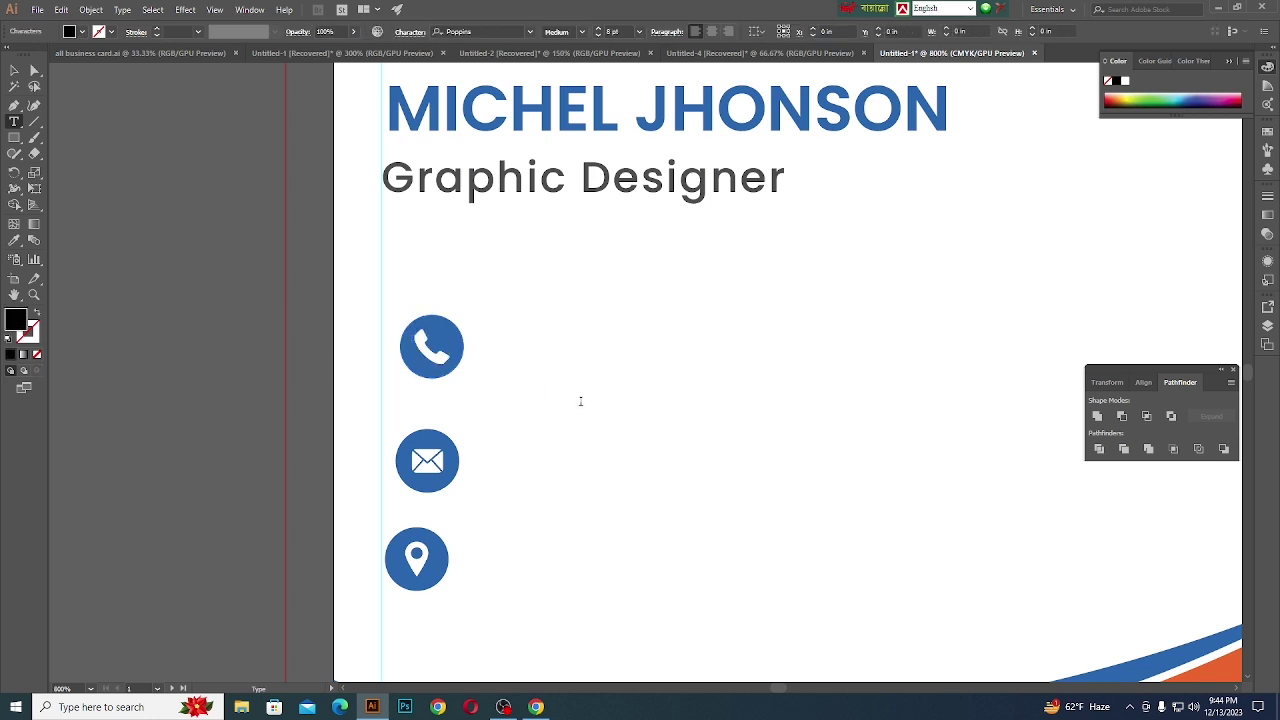
text(013)
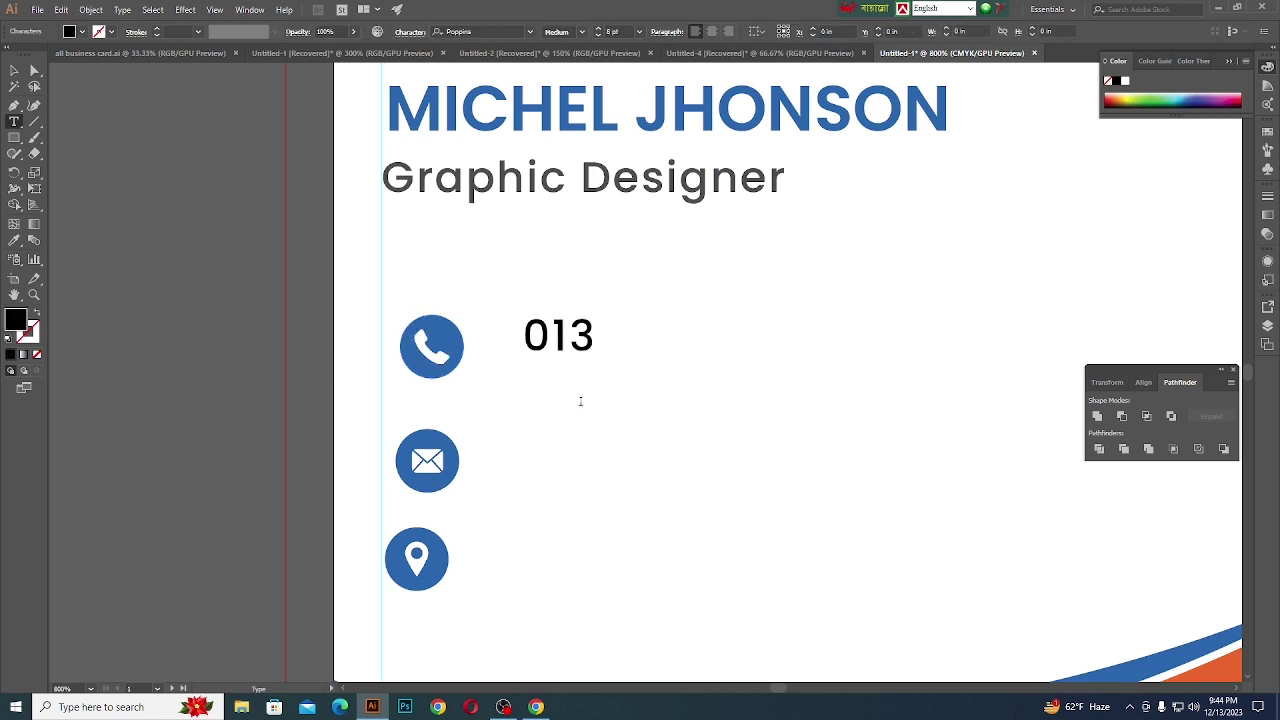
key(BackSpace)
text(23)
key(BackSpace)
key(BackSpace)
text(2-345-678)
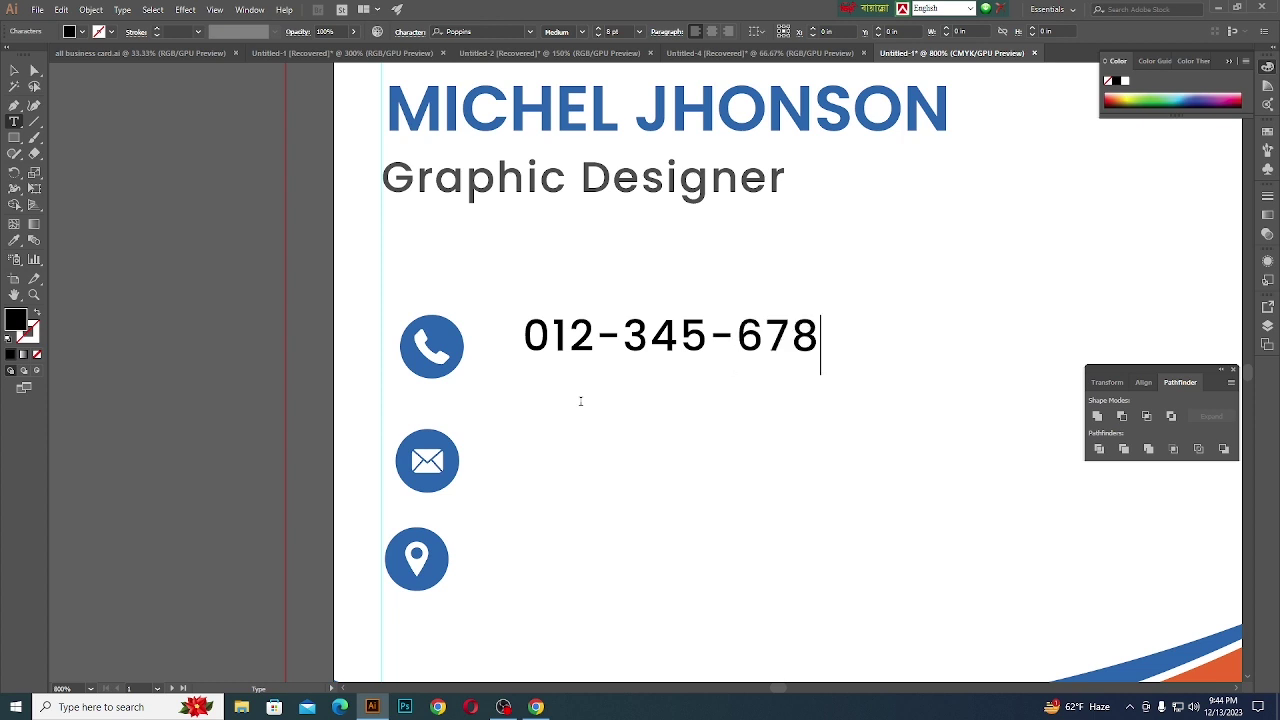
click(14, 70)
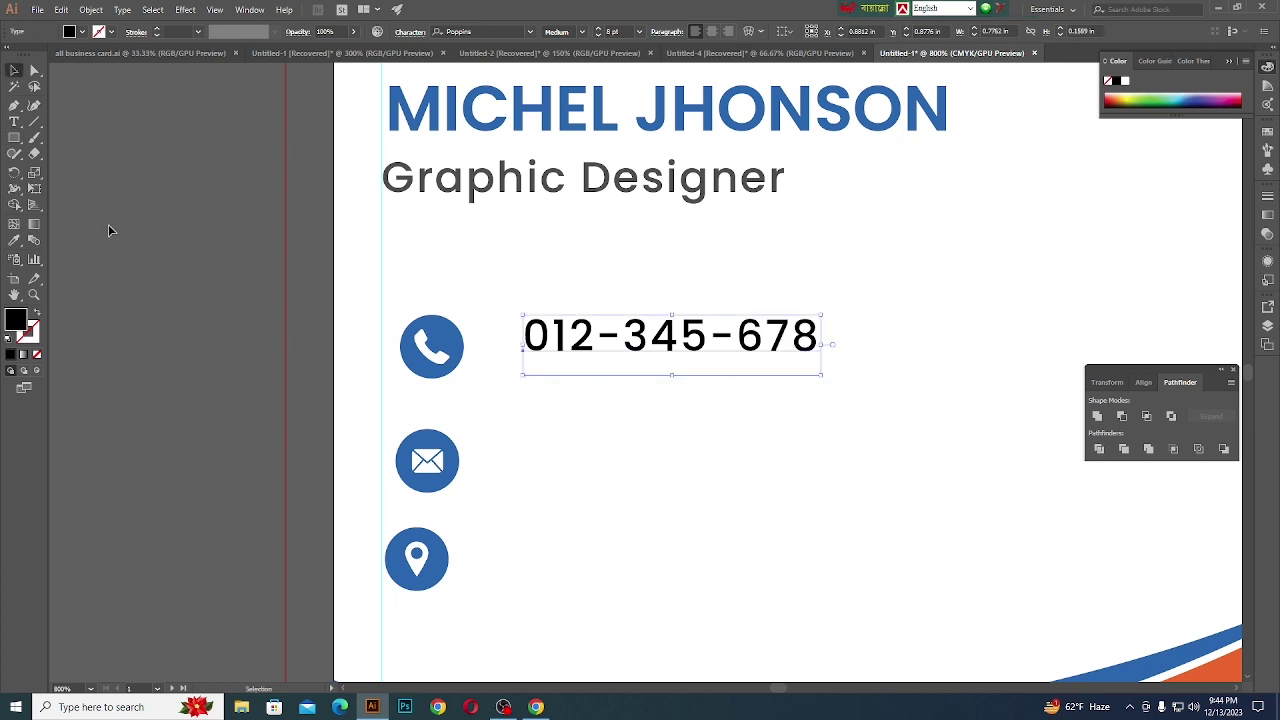
click(108, 224)
- Copy the number beside the mail icon and replace it with a placeholder e-mail address
drag(546, 335, 533, 467)
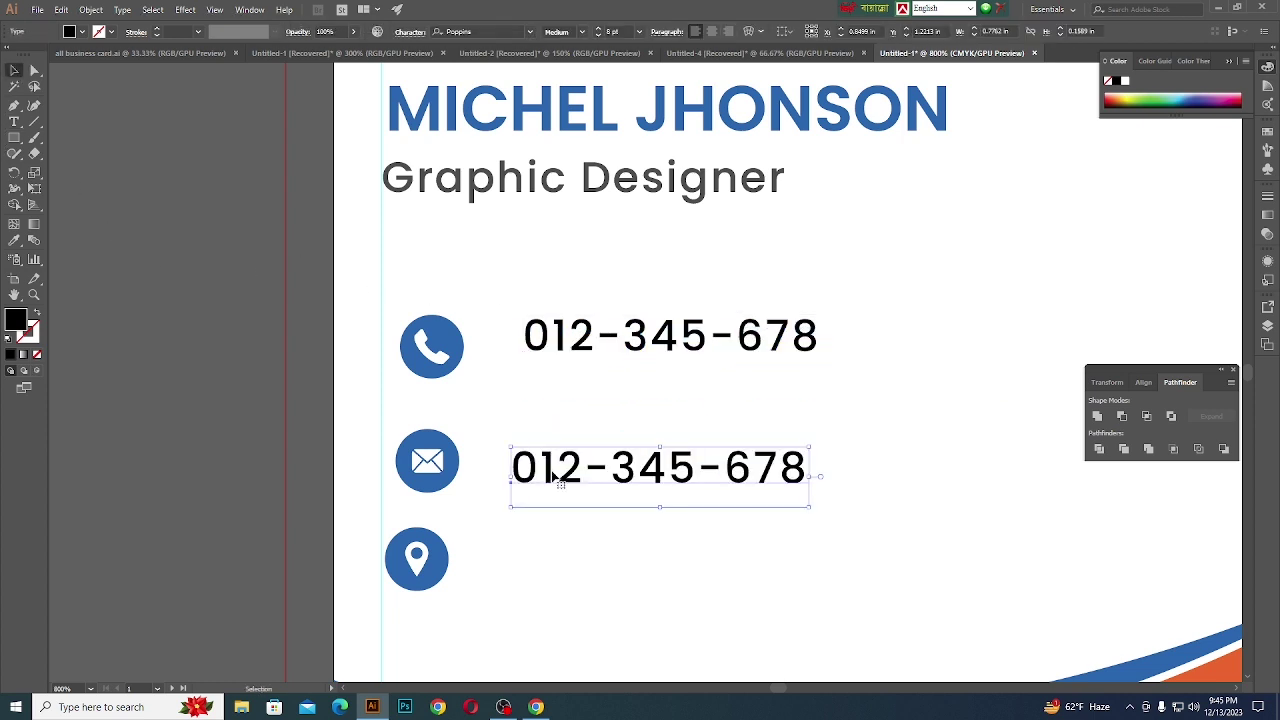
key(t)
drag(818, 472, 515, 462)
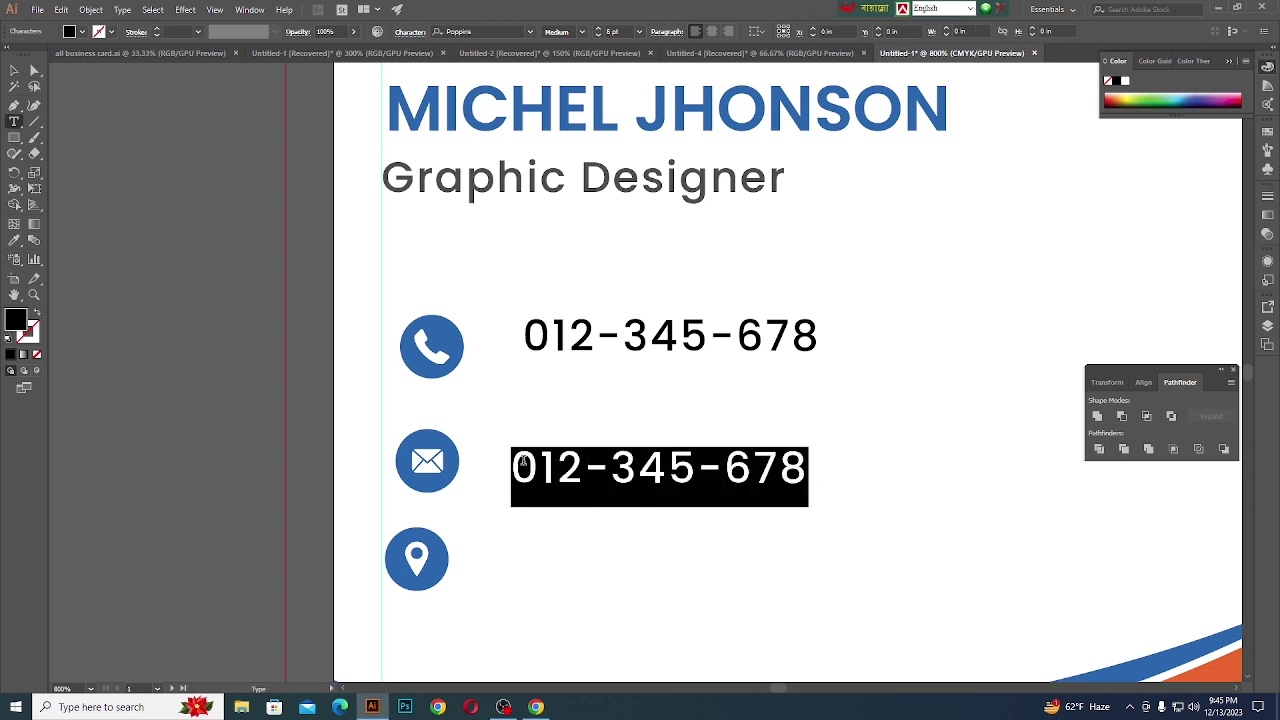
key(BackSpace)
text(you)
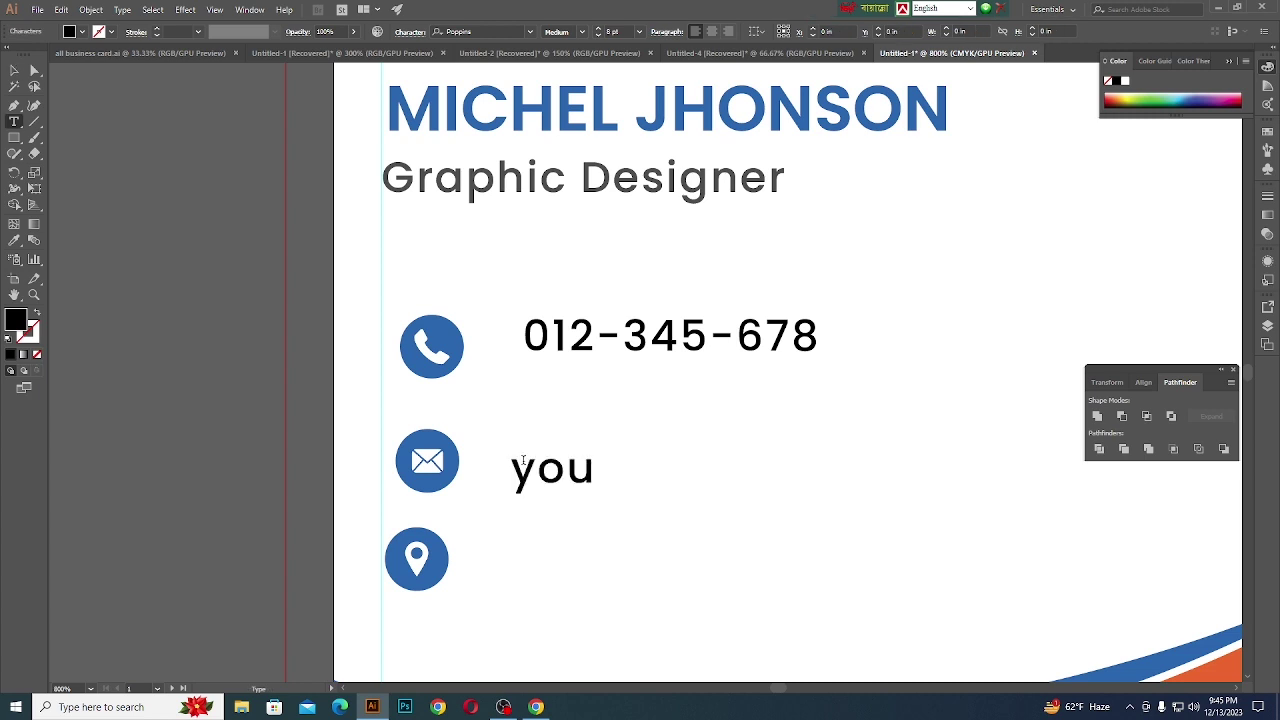
text(rmail)
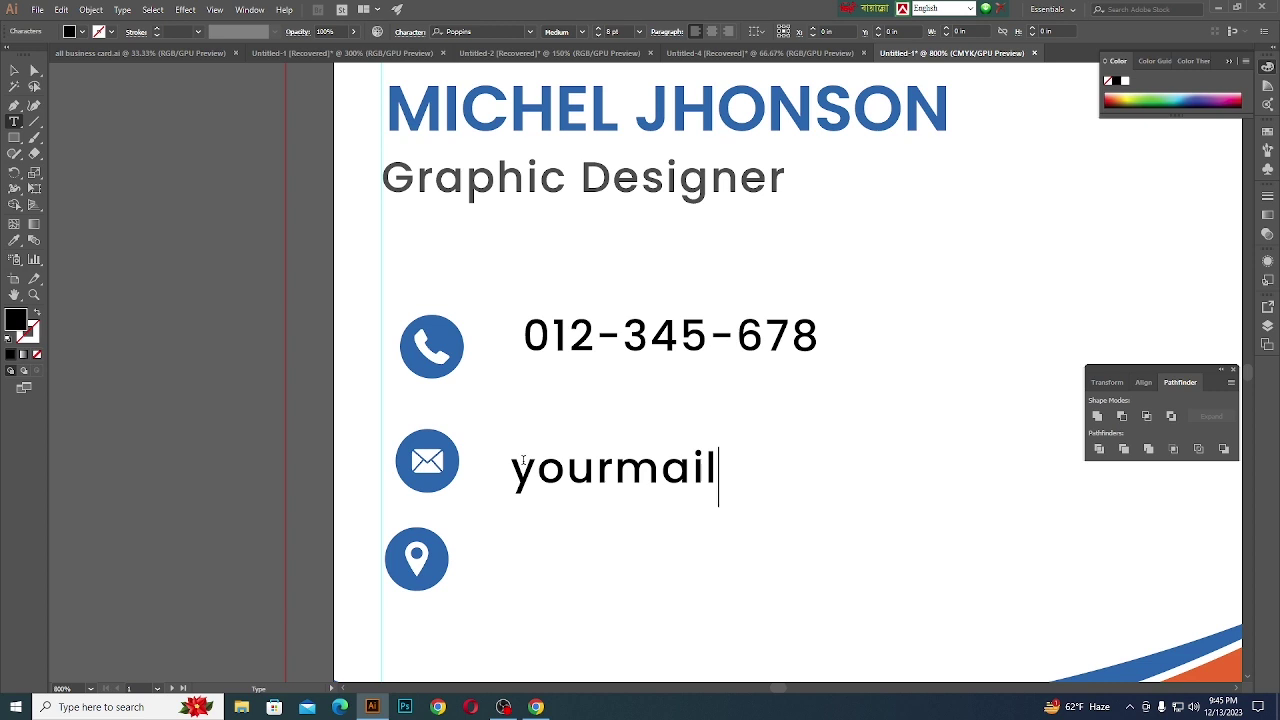
text(@gmail.)
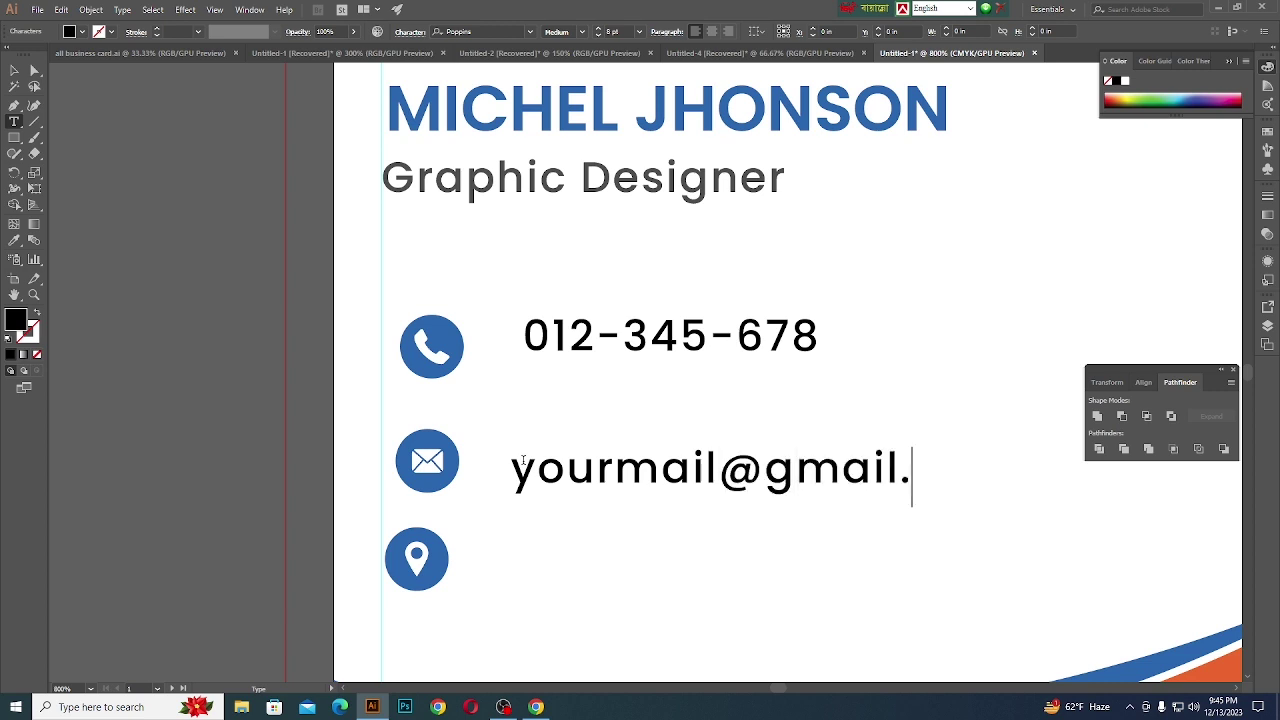
text(com)
key(Escape)
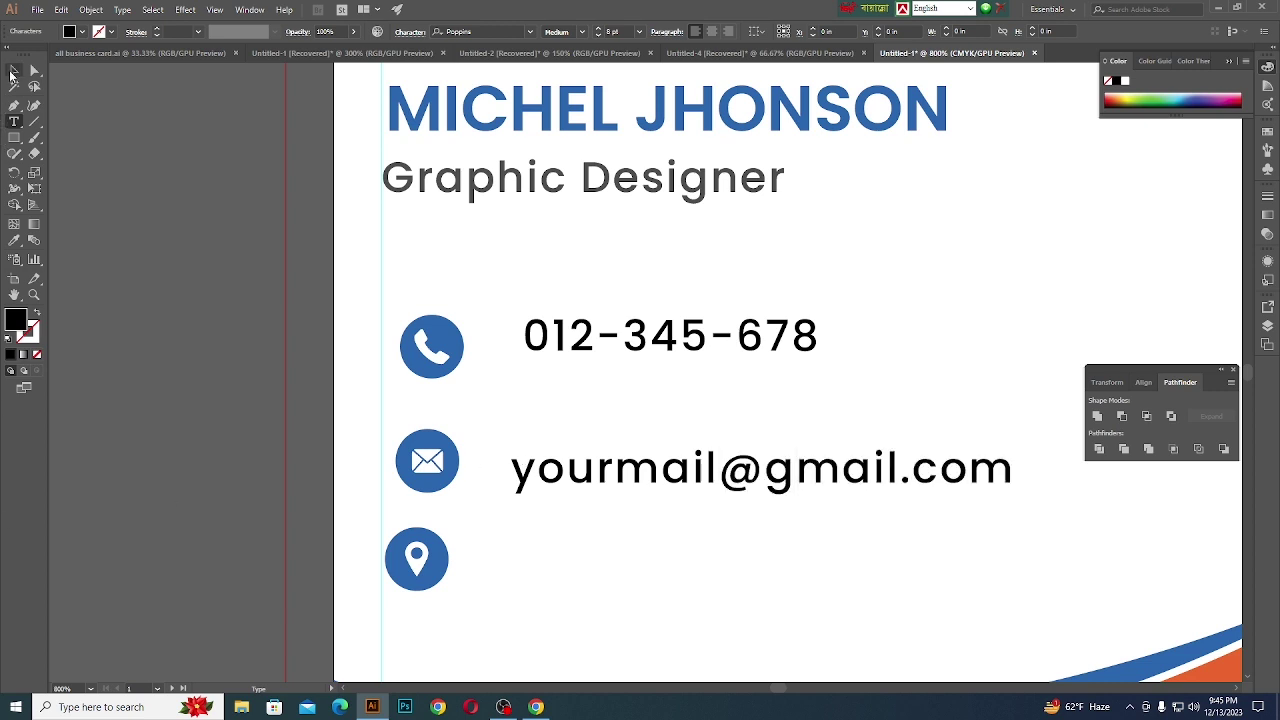
- Copy a line beside the pin, make it read 'your location here', and select all three lines
drag(591, 480, 553, 570)
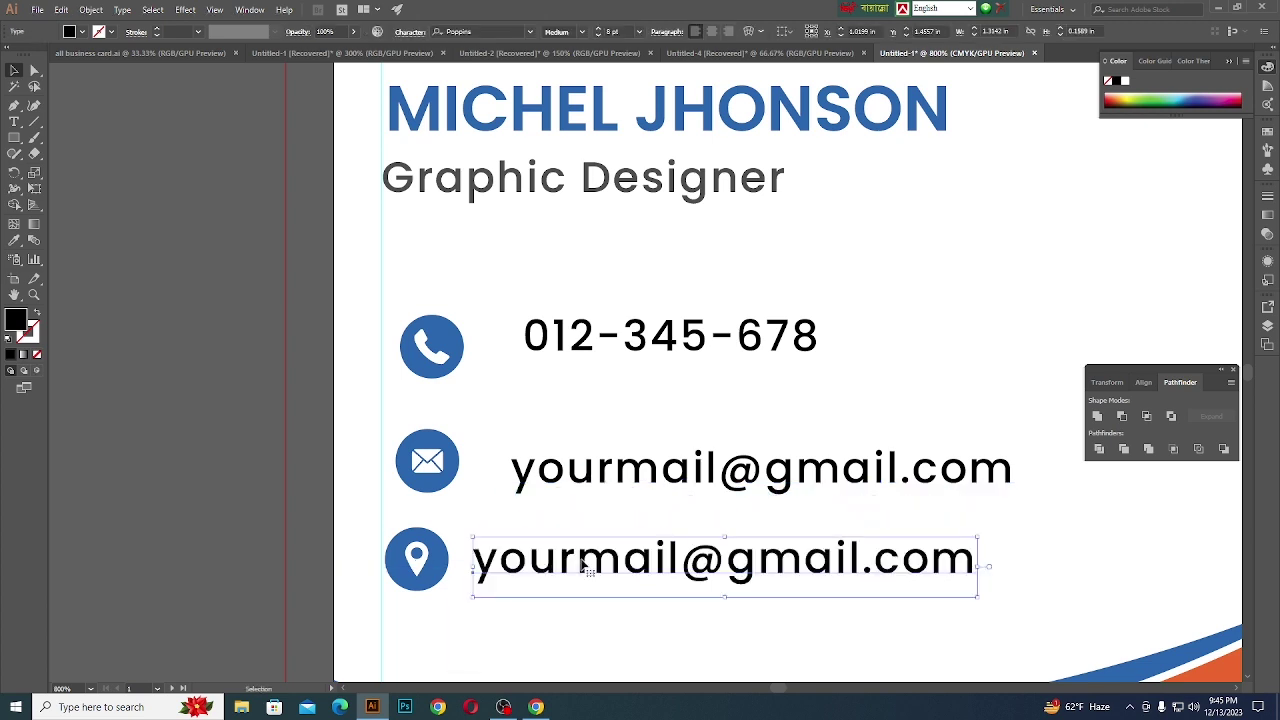
double_click(601, 570)
drag(977, 575, 605, 565)
key(BackSpace)
text(location)
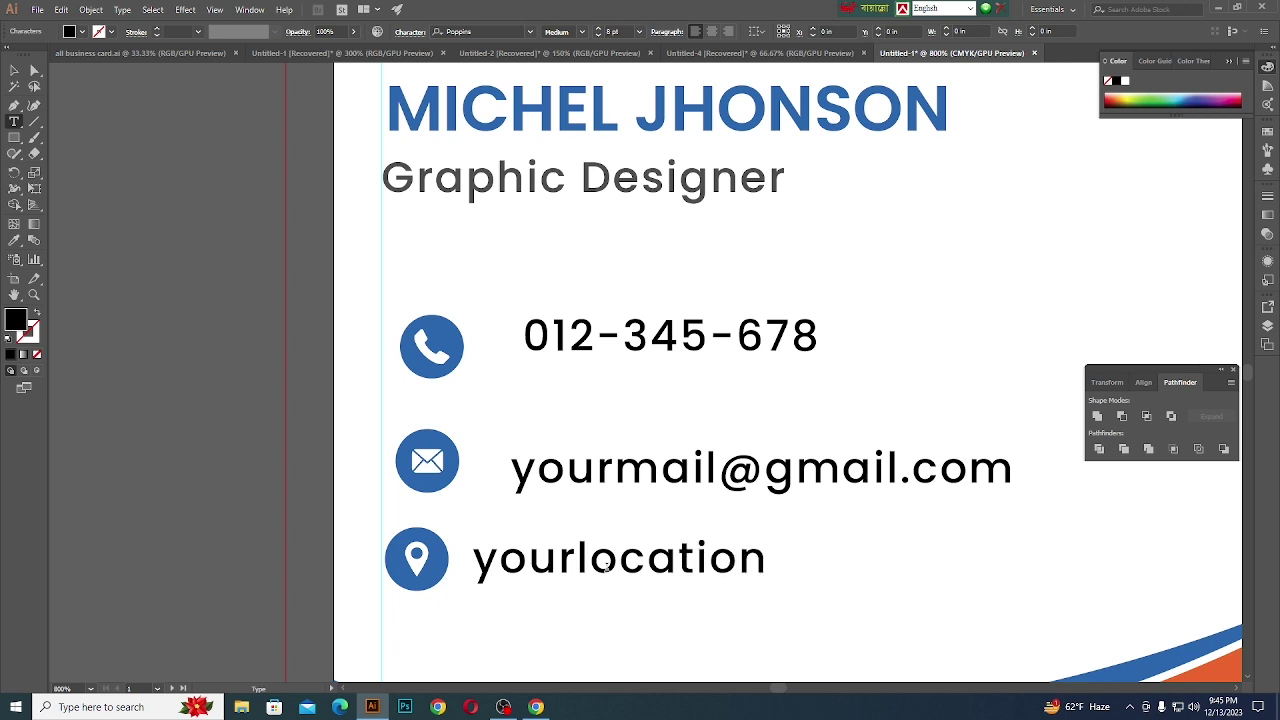
text(here)
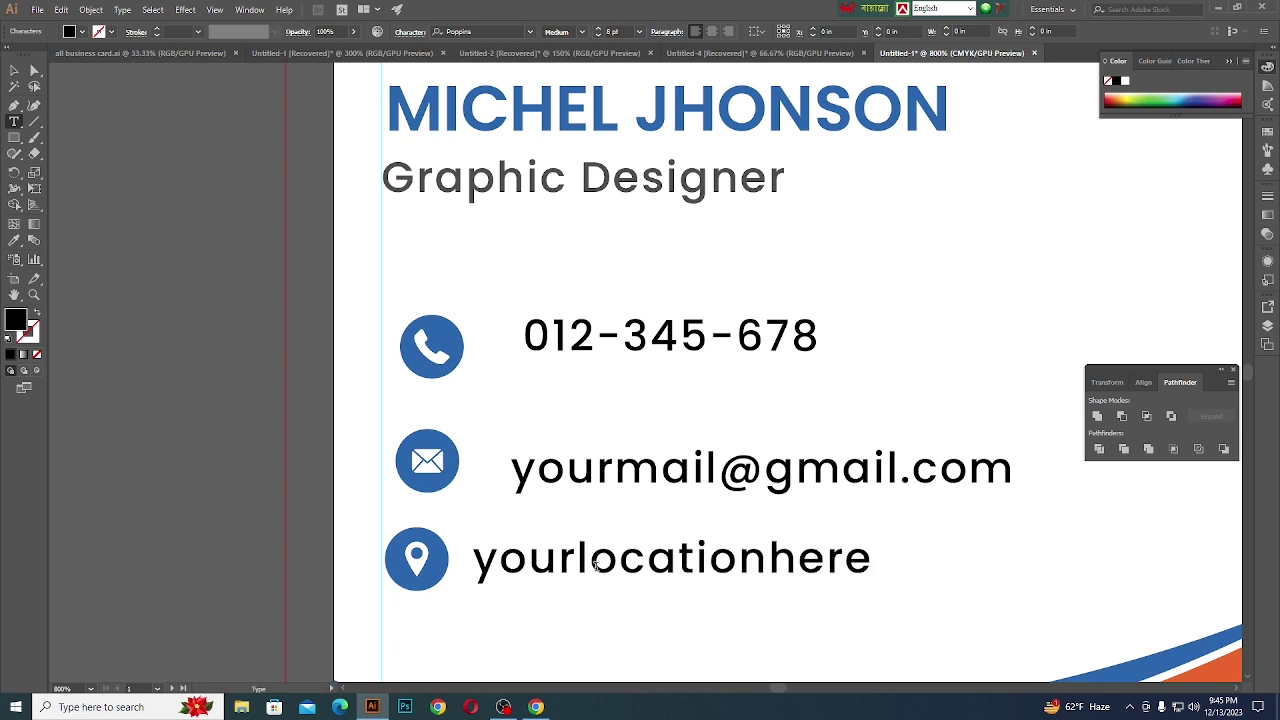
click(580, 562)
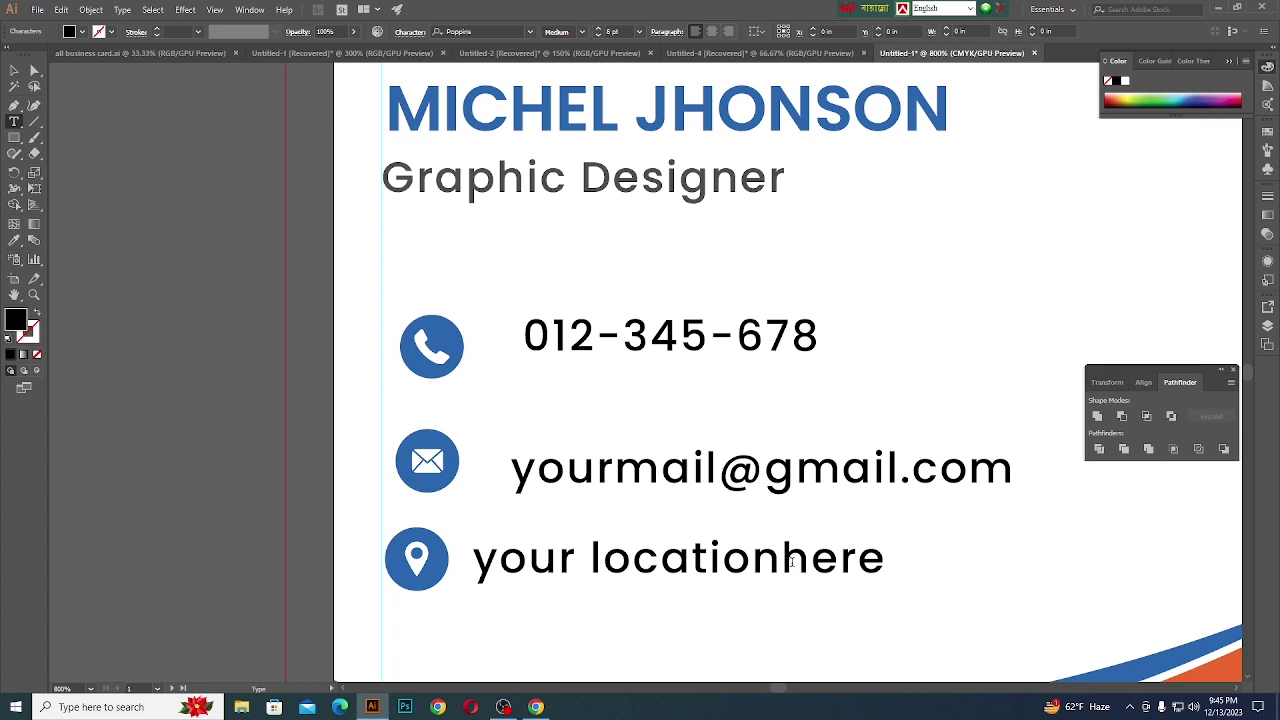
key(Escape)
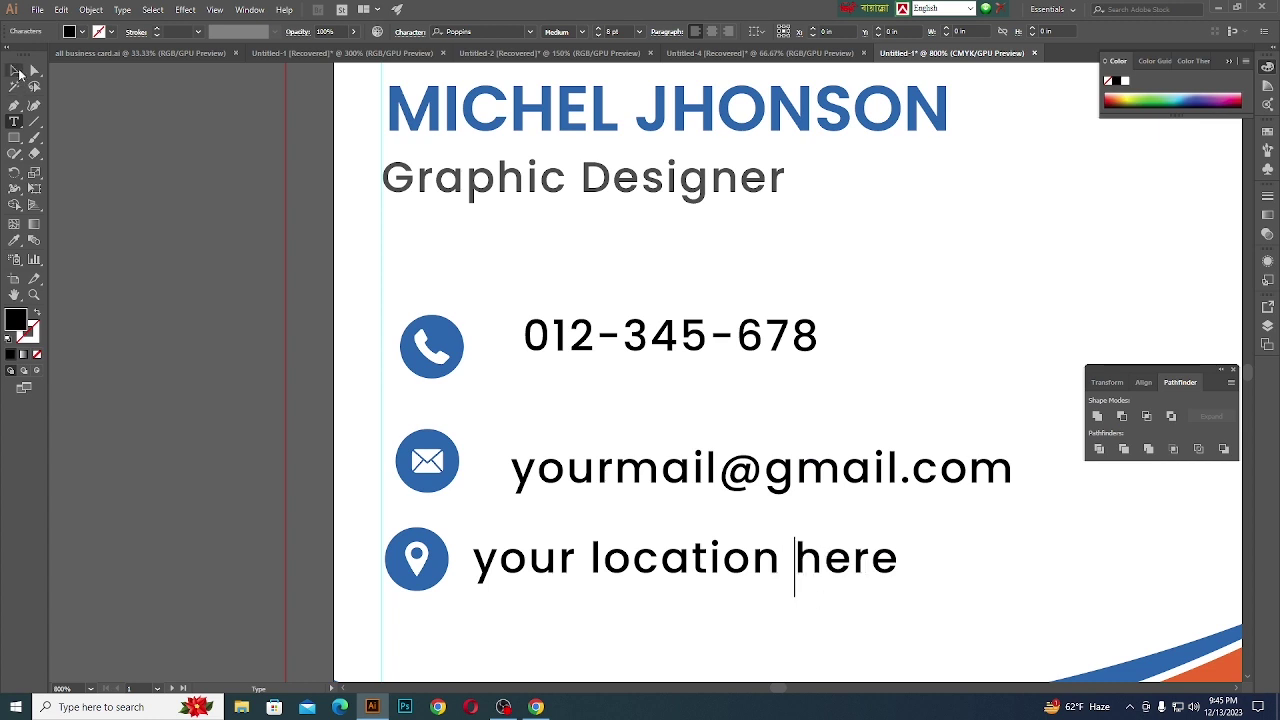
scroll(609, 420, down, 2)
shift+click(629, 445)
shift+click(627, 376)
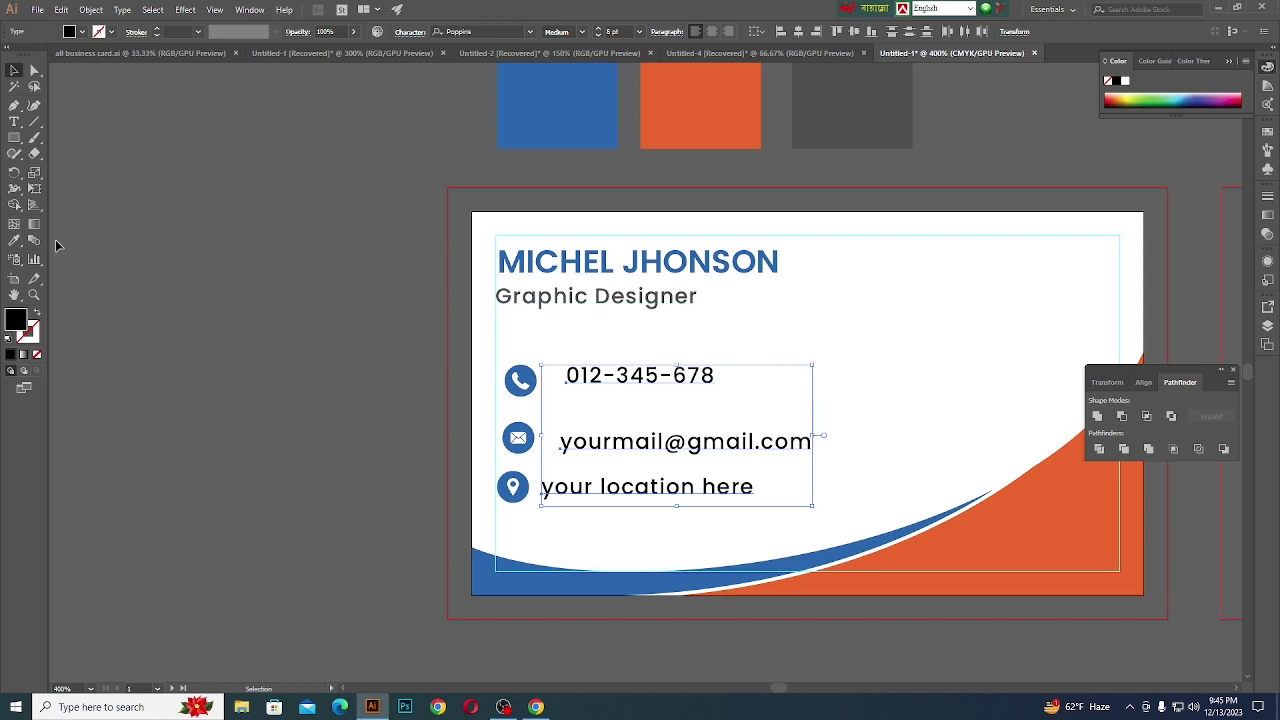
- Reduce the three contact text lines to 7 pt
click(14, 240)
key(ctrl+shift+a)
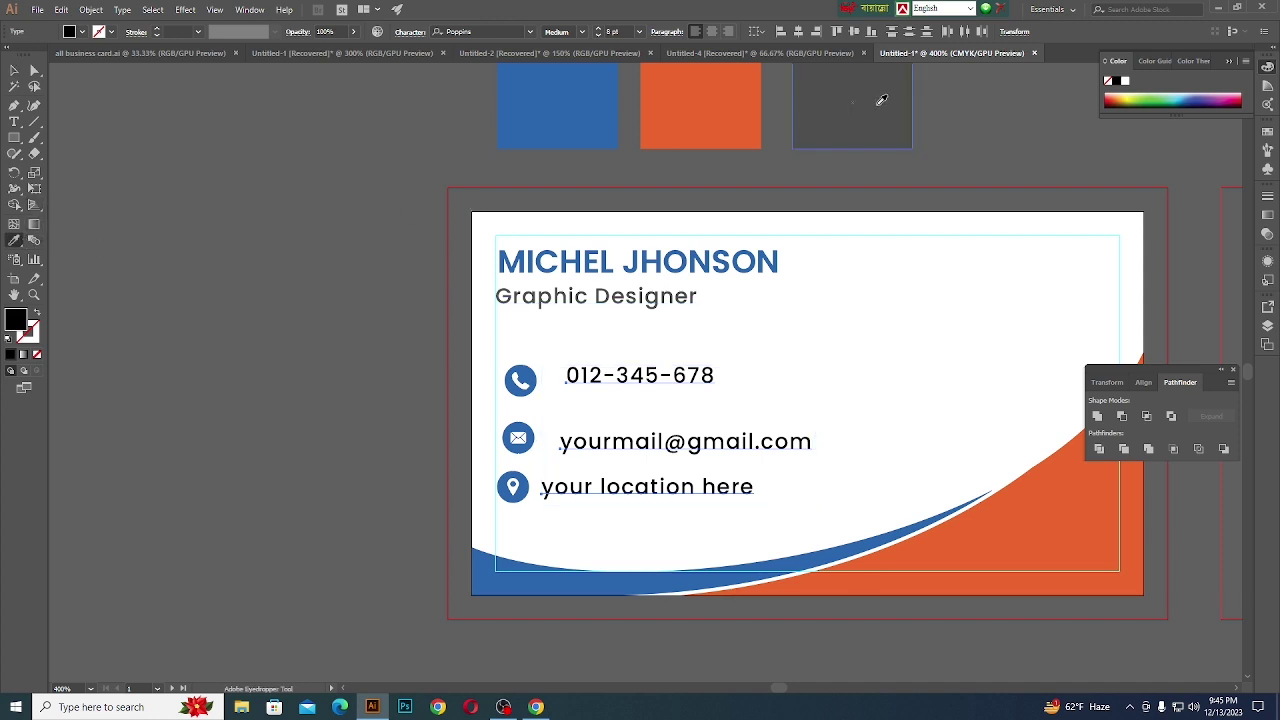
click(877, 99)
click(14, 70)
key(ctrl+z)
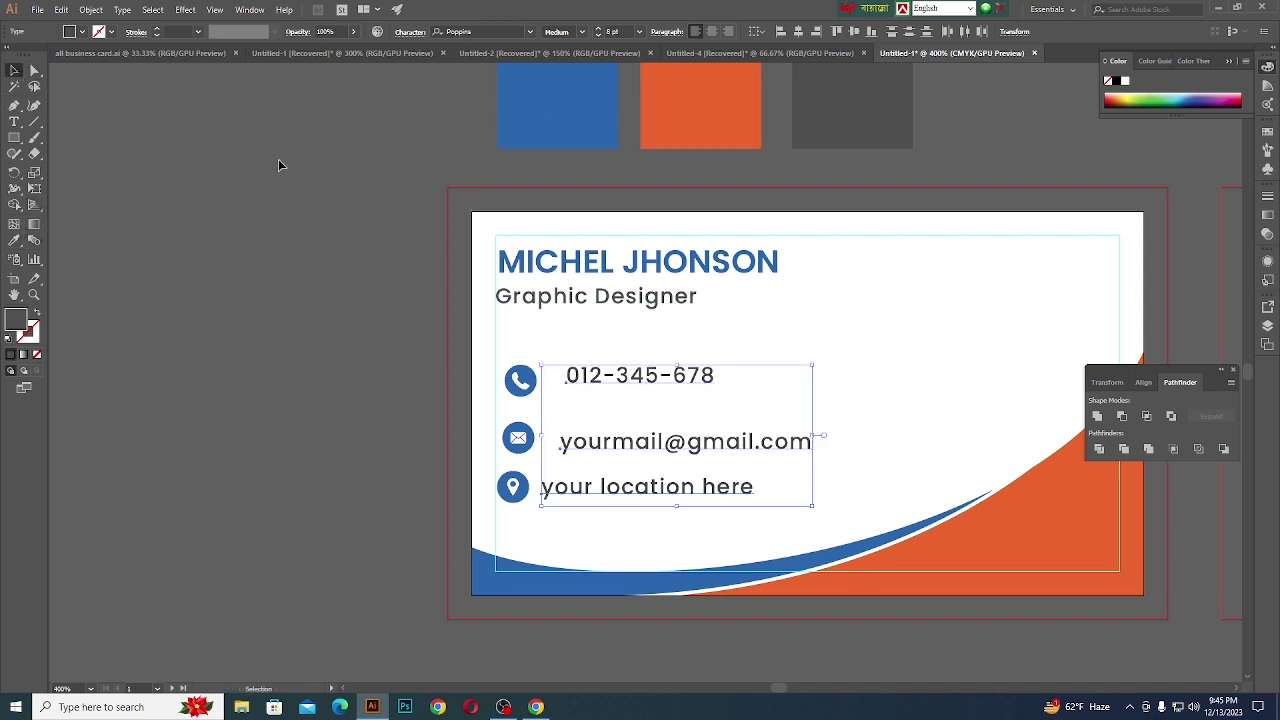
click(612, 31)
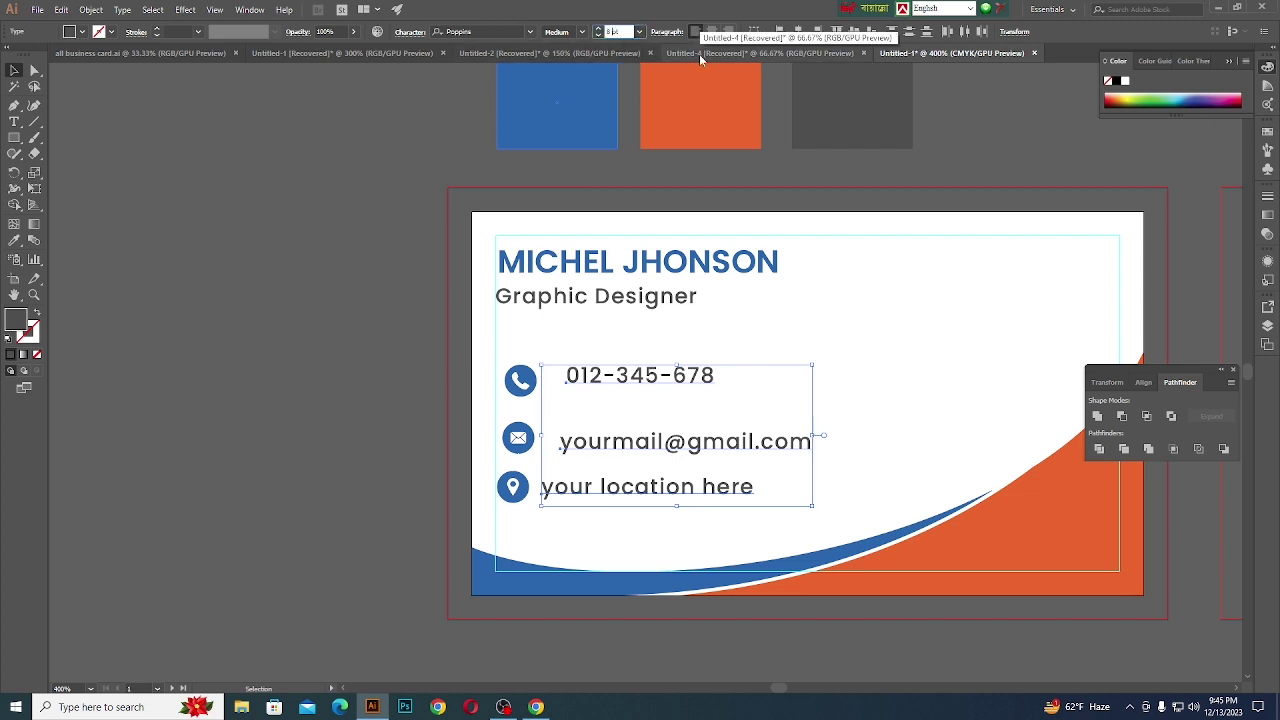
key(Down)
- Left-align the phone, email and location texts, then nudge them right
click(331, 307)
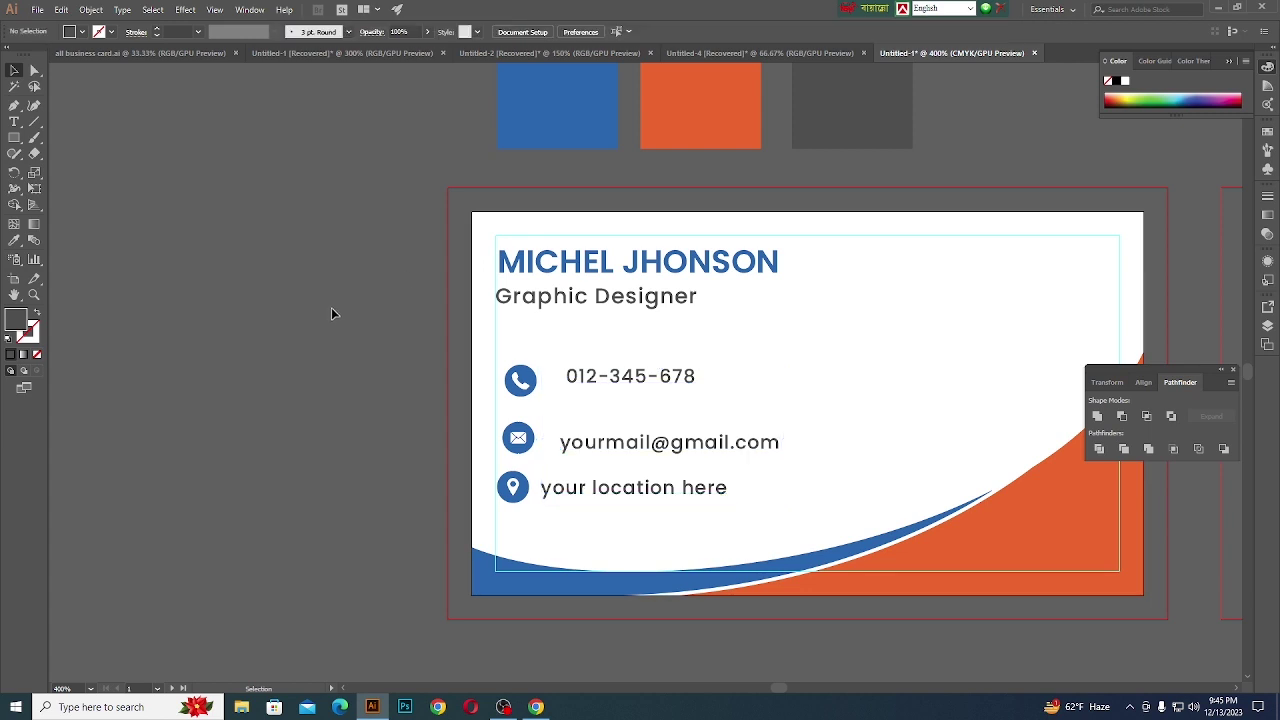
scroll(708, 462, up, 1)
click(677, 436)
shift+click(690, 500)
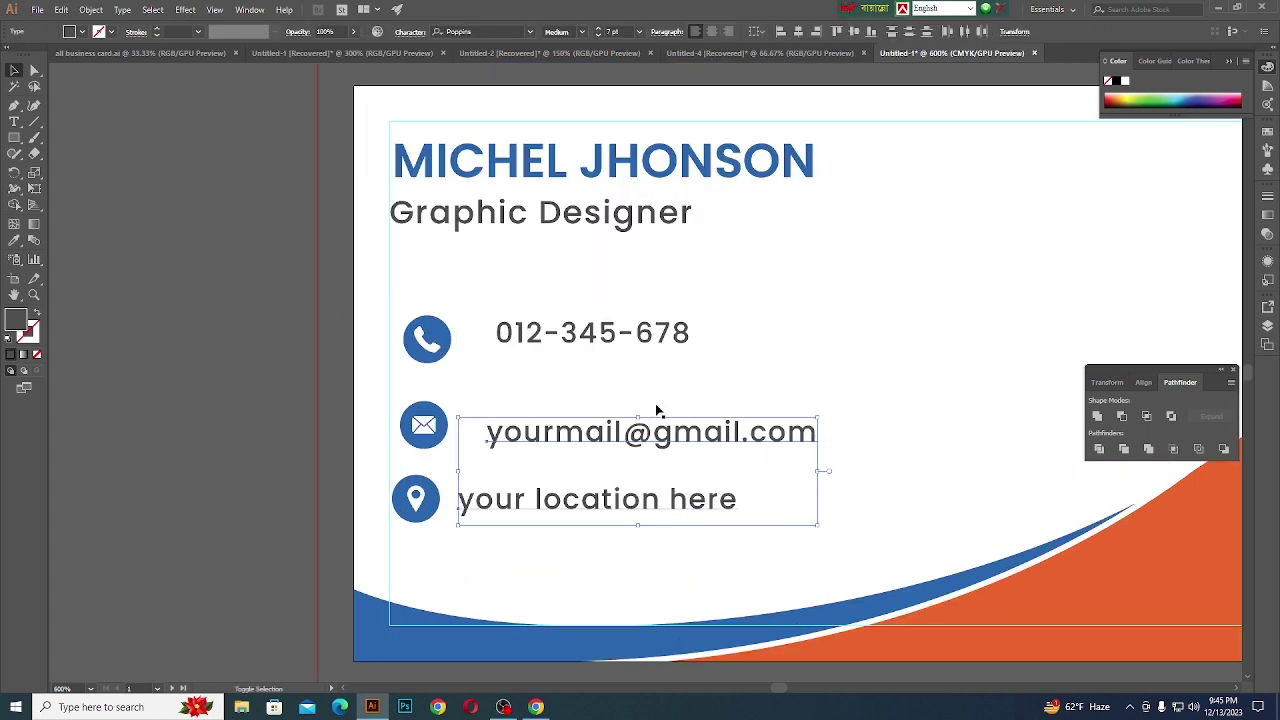
shift+click(645, 338)
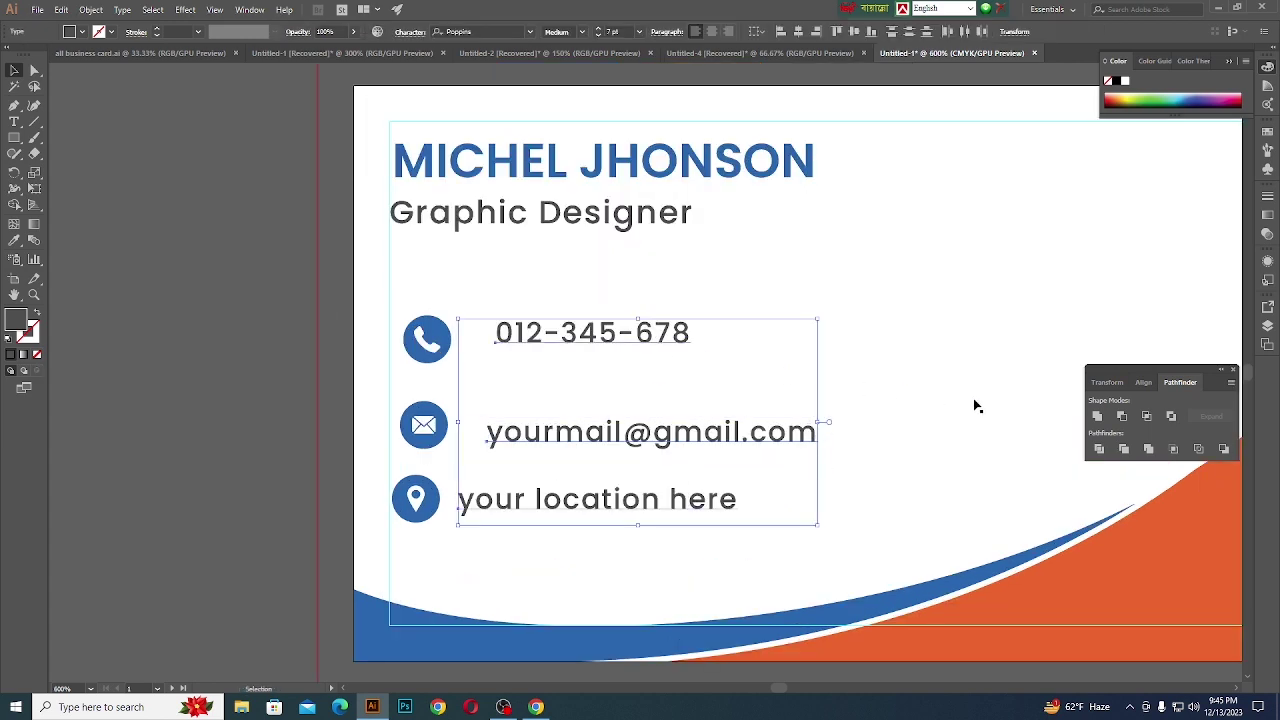
click(1146, 382)
click(1097, 416)
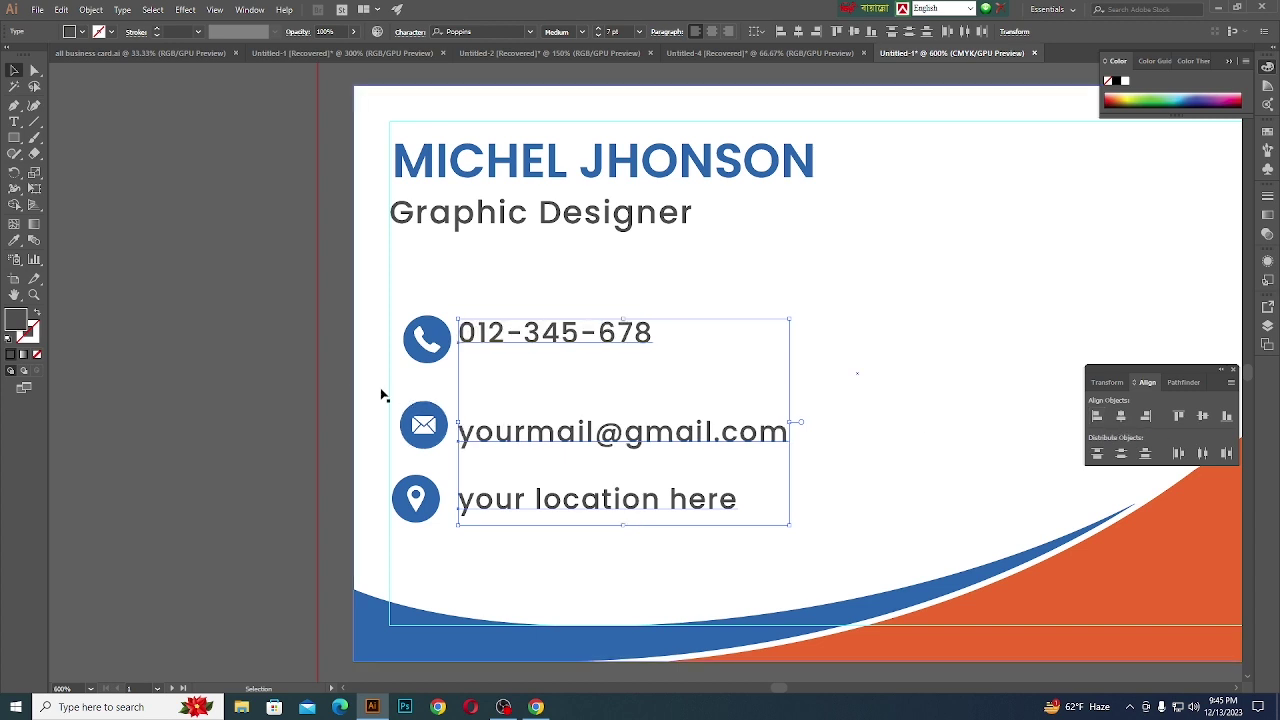
key(Right)
key(Right)
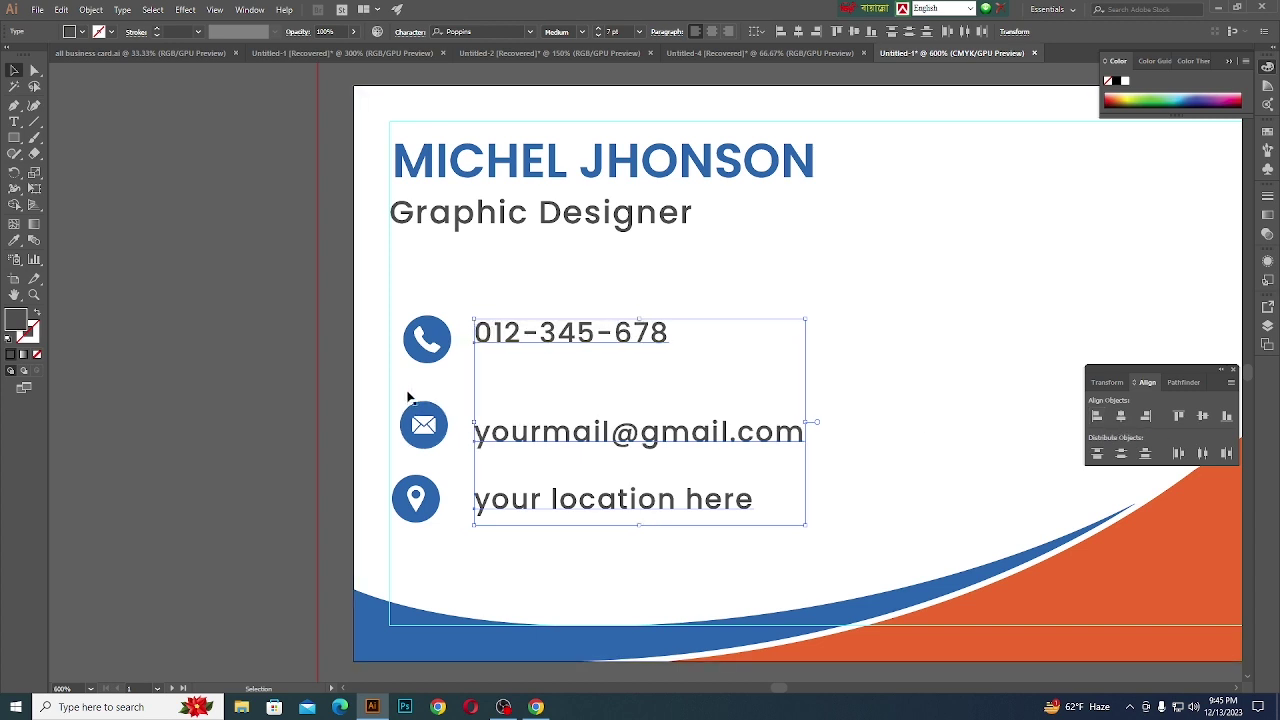
- Left-align the phone, email and location icons
click(420, 358)
shift+click(424, 425)
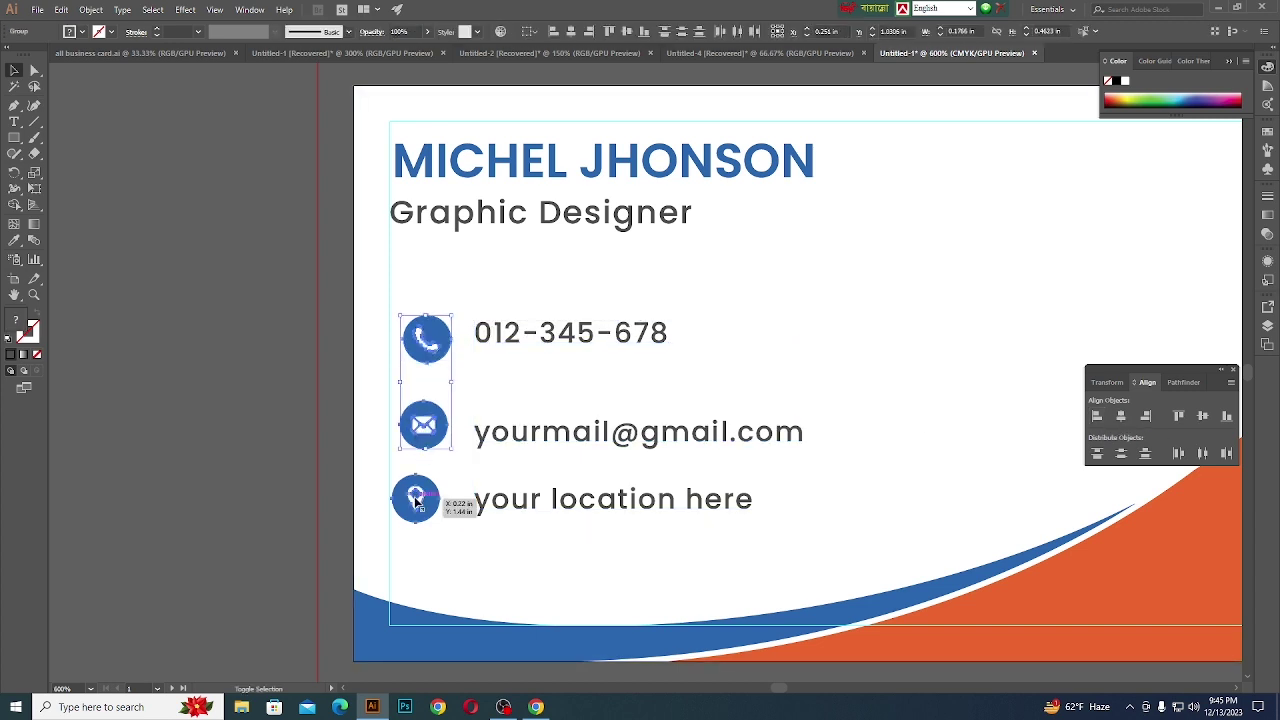
shift+click(416, 498)
click(1097, 416)
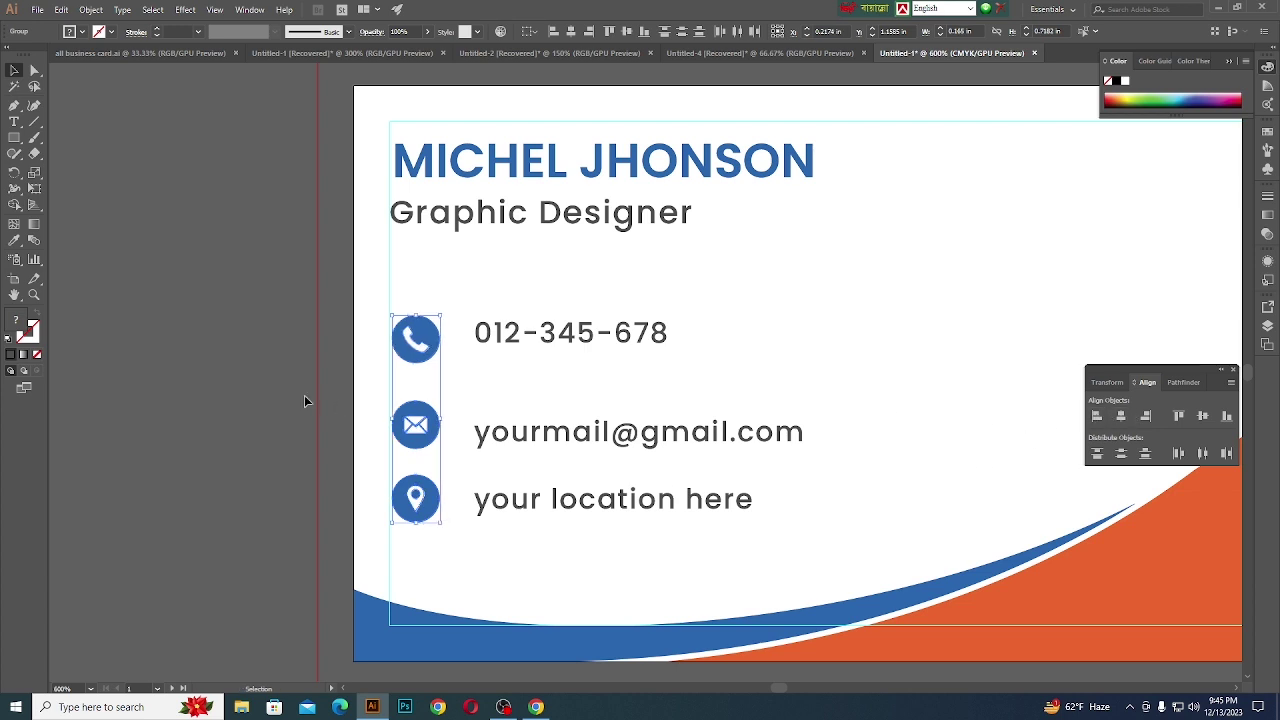
- Nudge the three contact texts two steps left
click(400, 380)
click(531, 346)
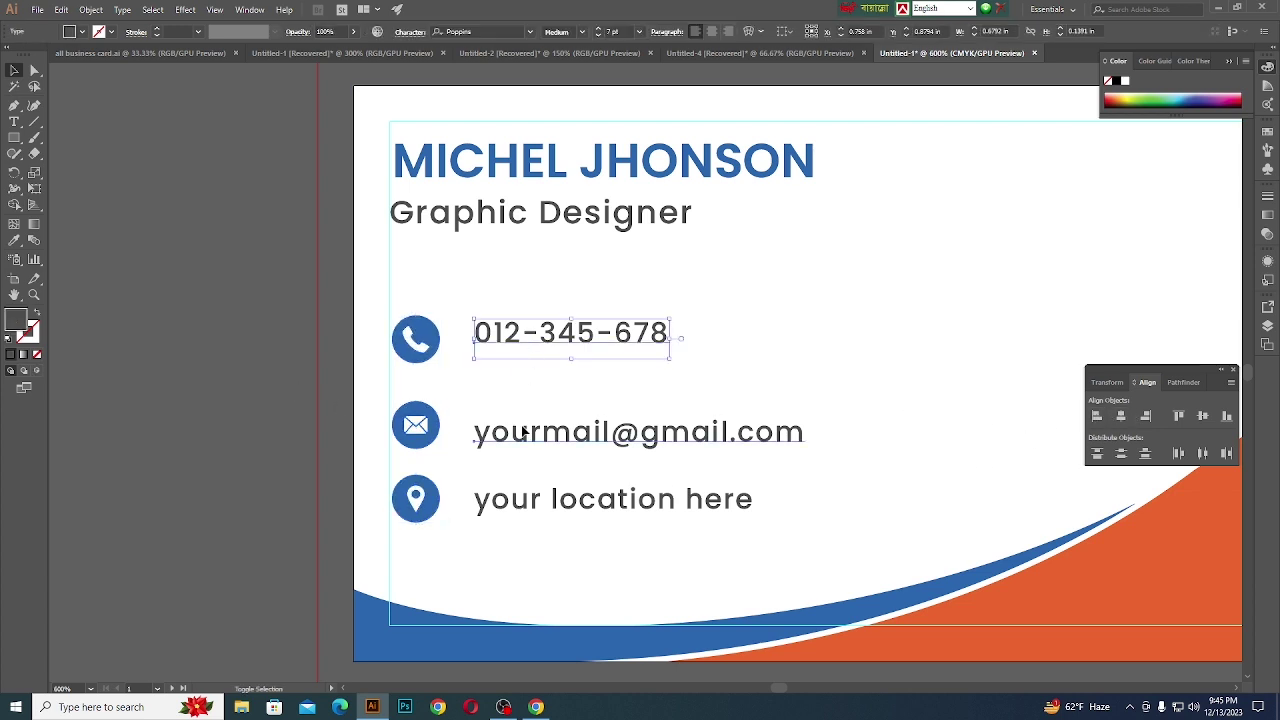
shift+click(517, 433)
shift+click(514, 502)
key(Left)
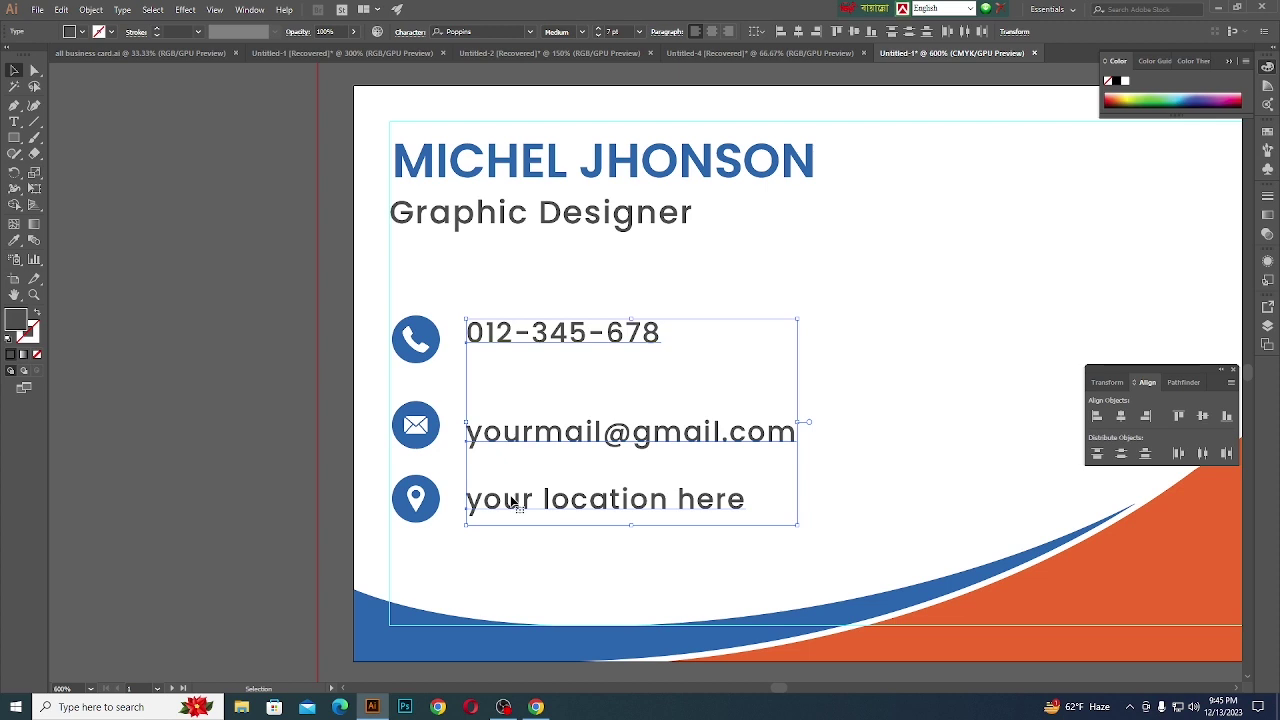
key(Left)
- Scale the three contact icons down slightly
click(205, 422)
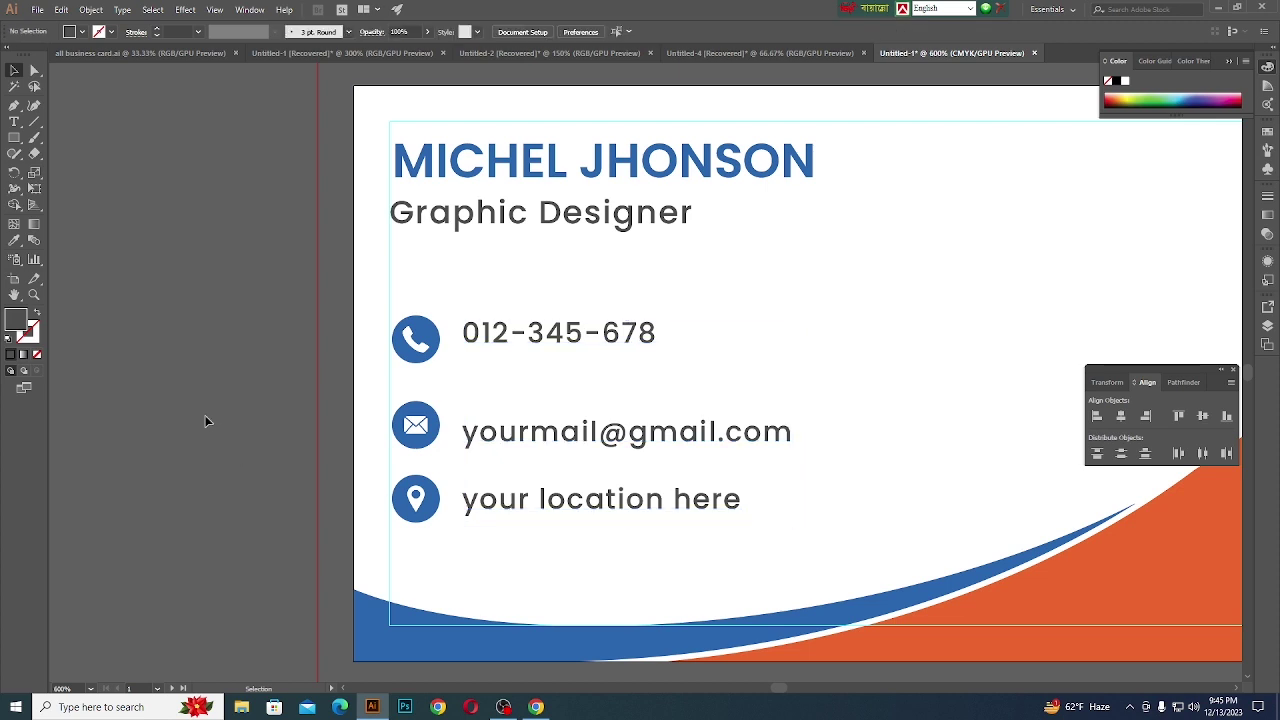
click(414, 426)
shift+click(411, 353)
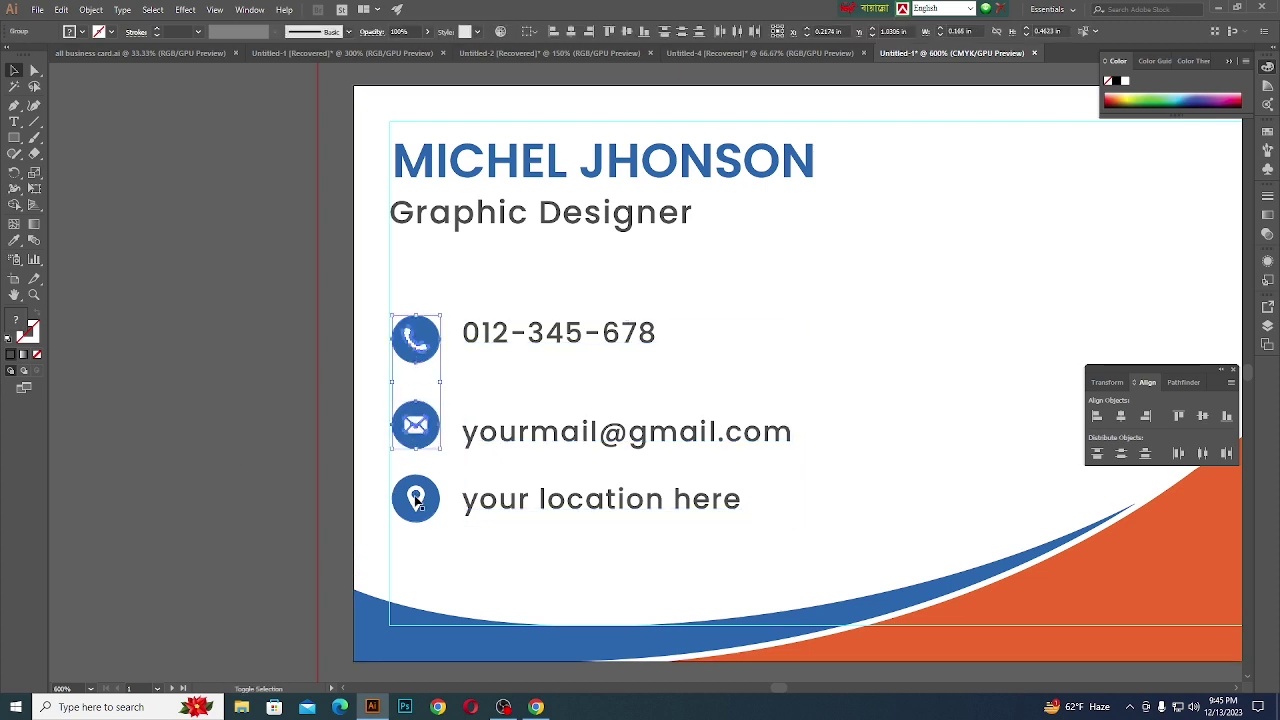
shift+click(416, 503)
drag(438, 416, 432, 418)
click(299, 383)
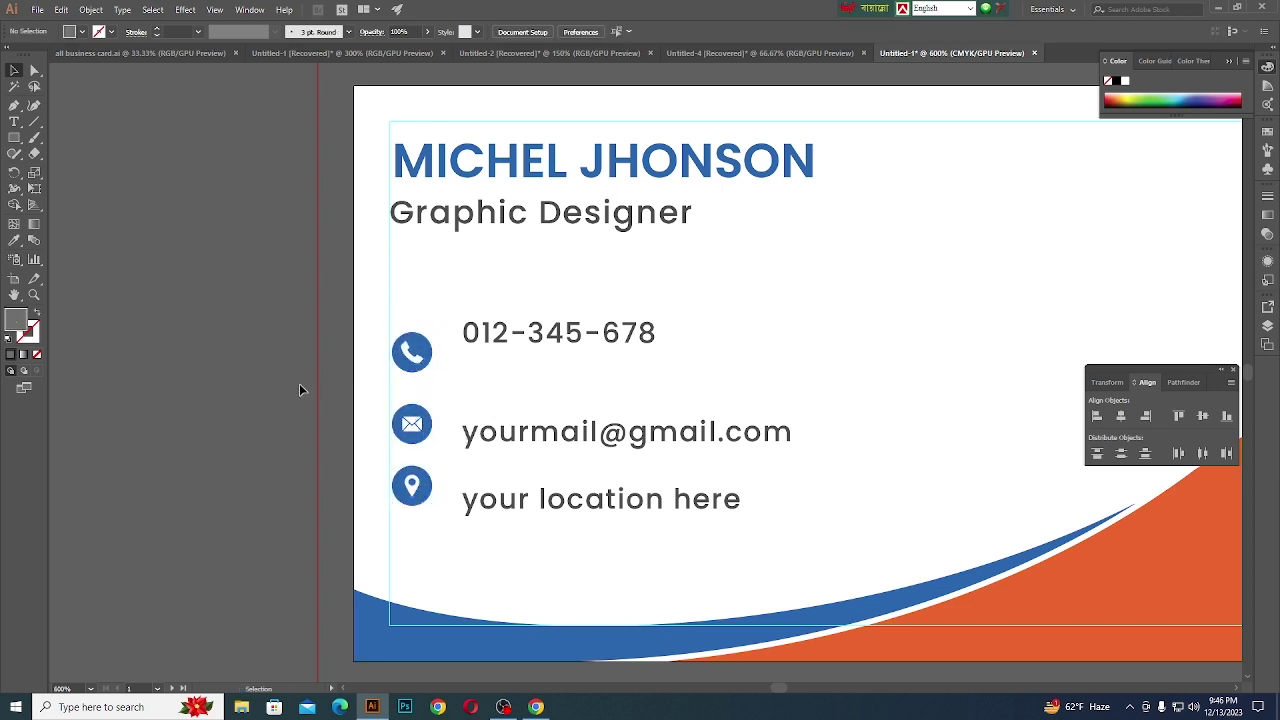
- Vertically centre the phone, mail and location icons on their text lines
click(425, 350)
shift+click(471, 336)
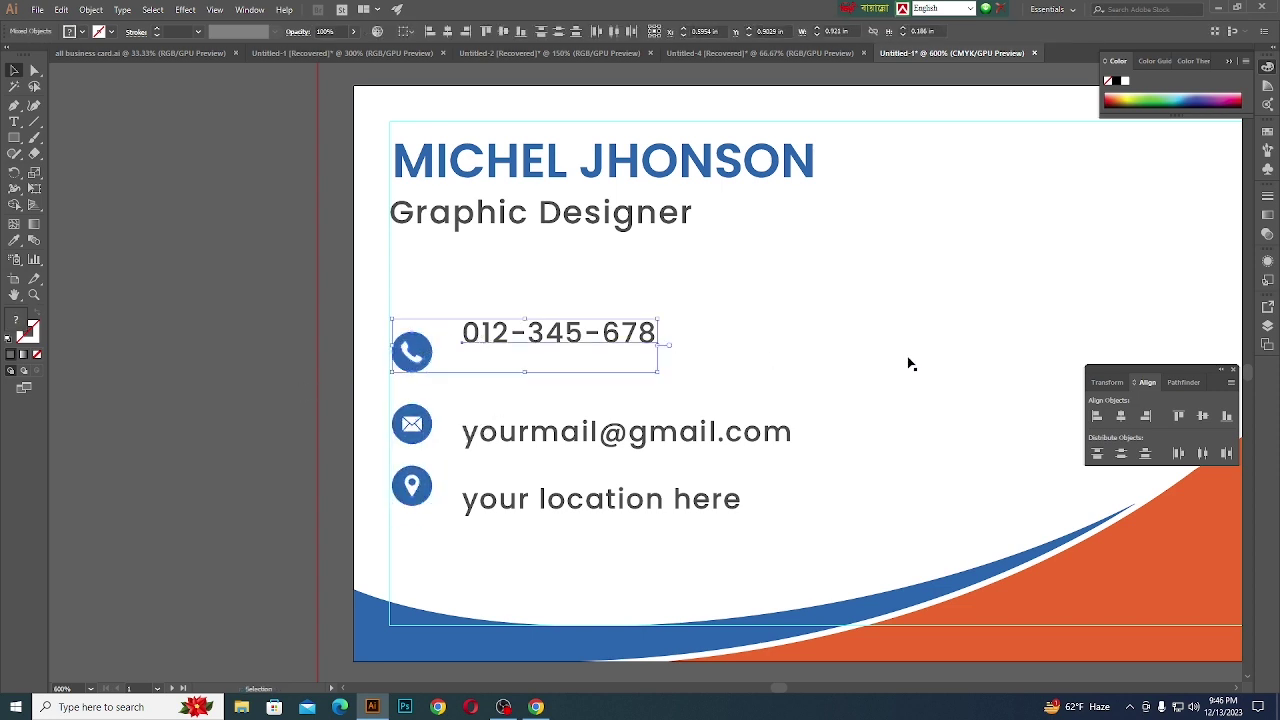
click(1207, 424)
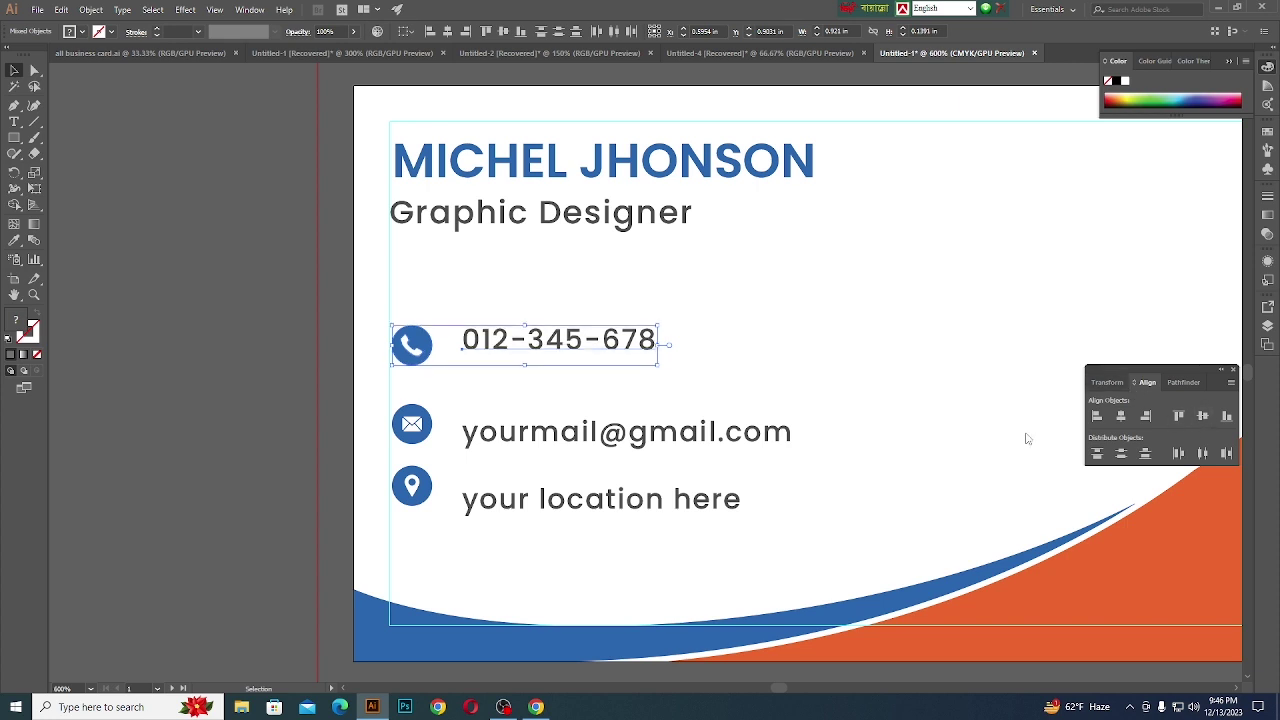
click(270, 419)
click(413, 428)
shift+click(521, 440)
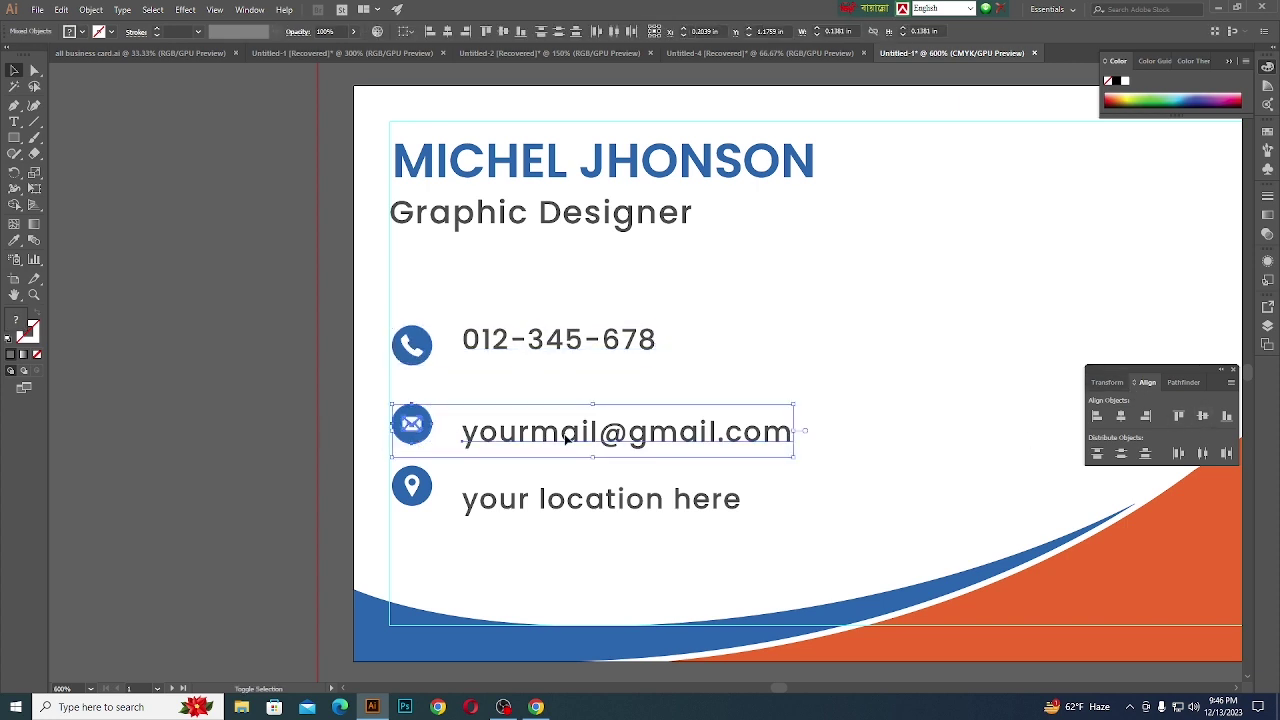
click(1207, 420)
click(307, 452)
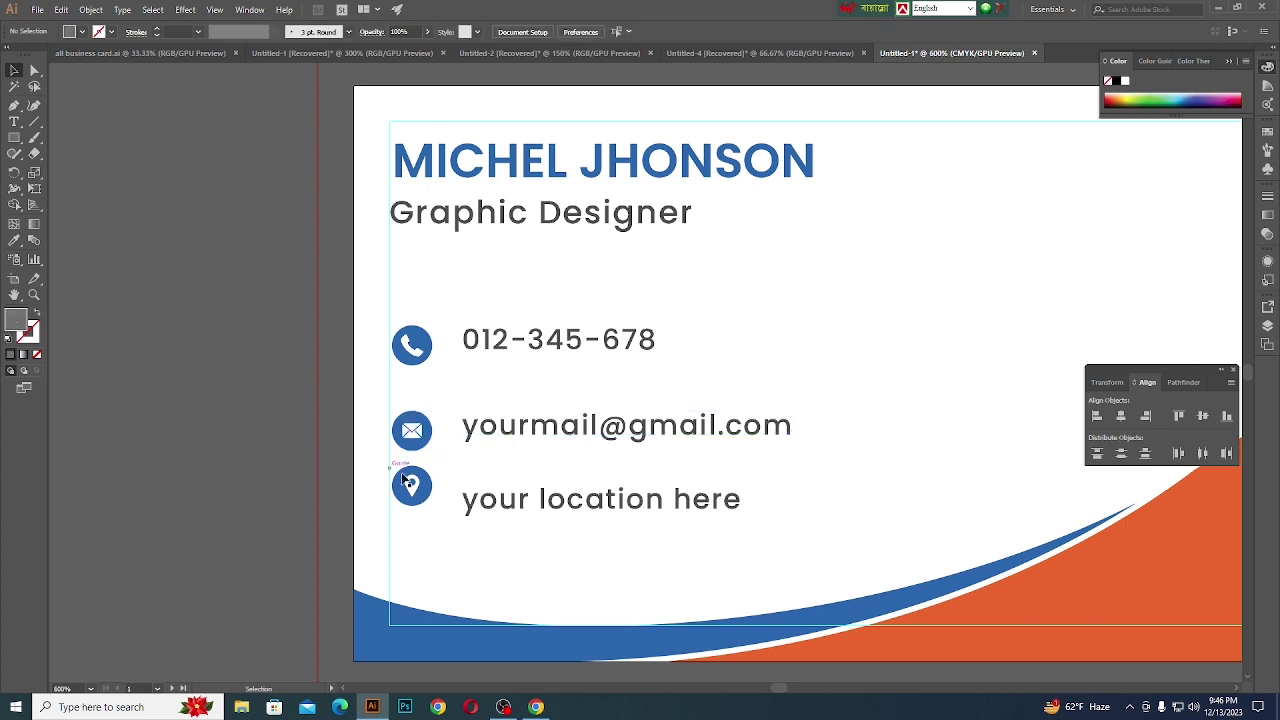
click(436, 483)
click(420, 487)
shift+click(574, 497)
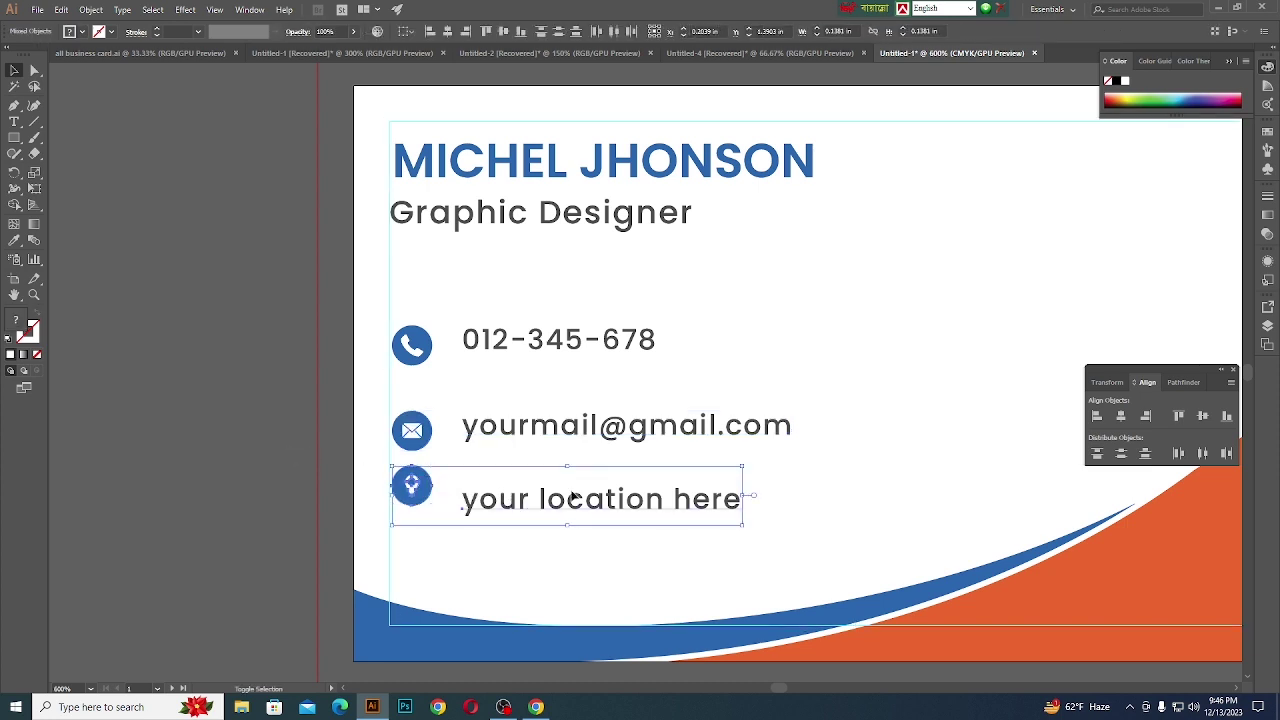
click(1203, 420)
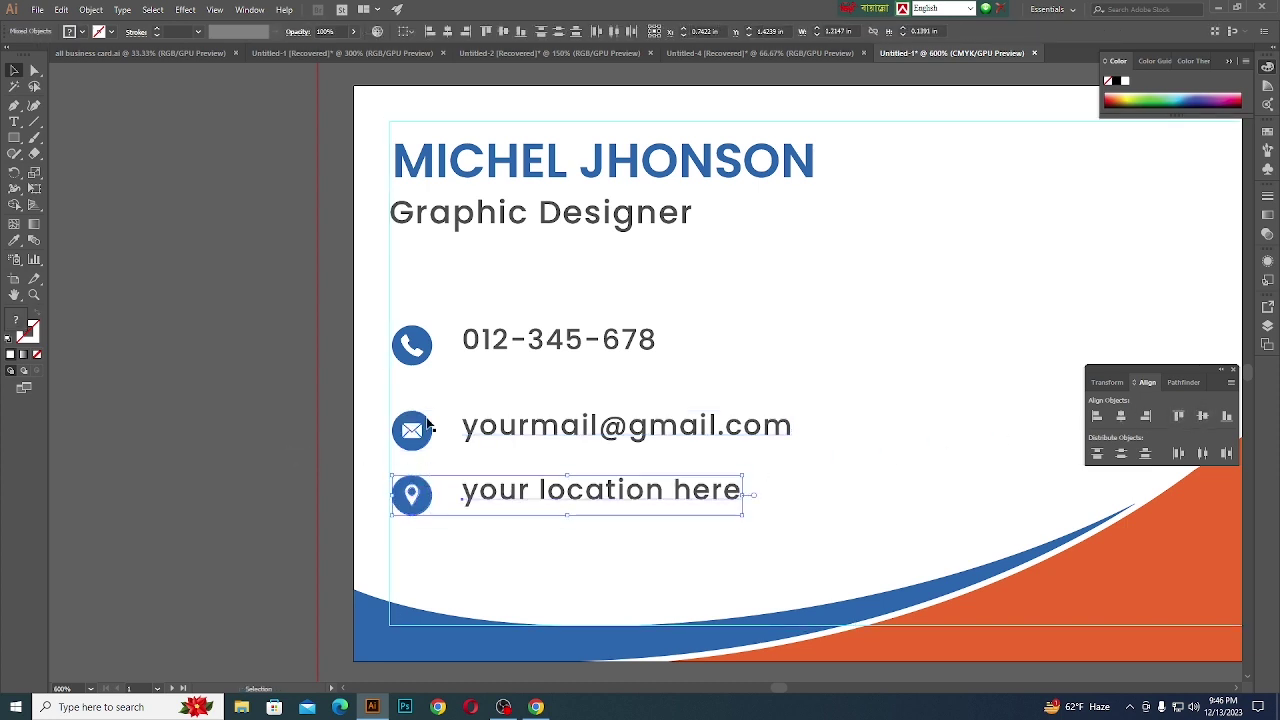
click(277, 400)
- Nudge the three contact texts left toward their icons
click(533, 428)
shift+click(516, 492)
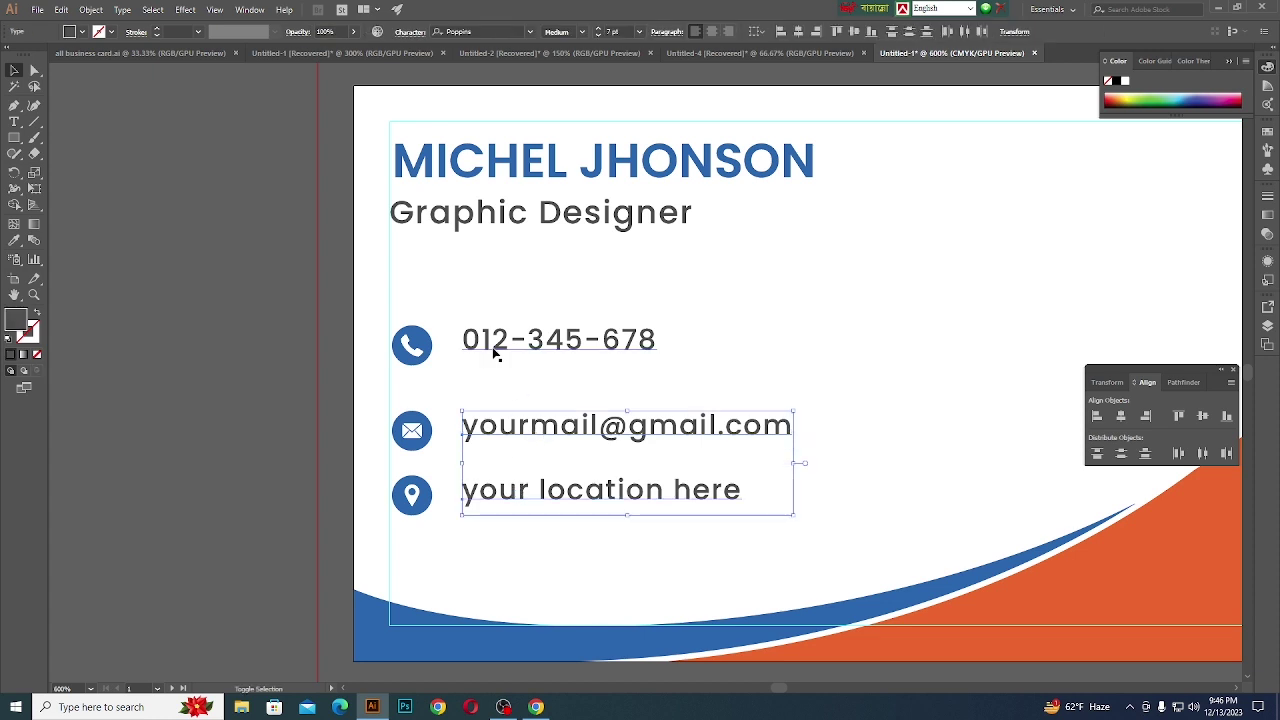
shift+click(493, 345)
key(Left)
key(Left)
key(Left)
key(Left)
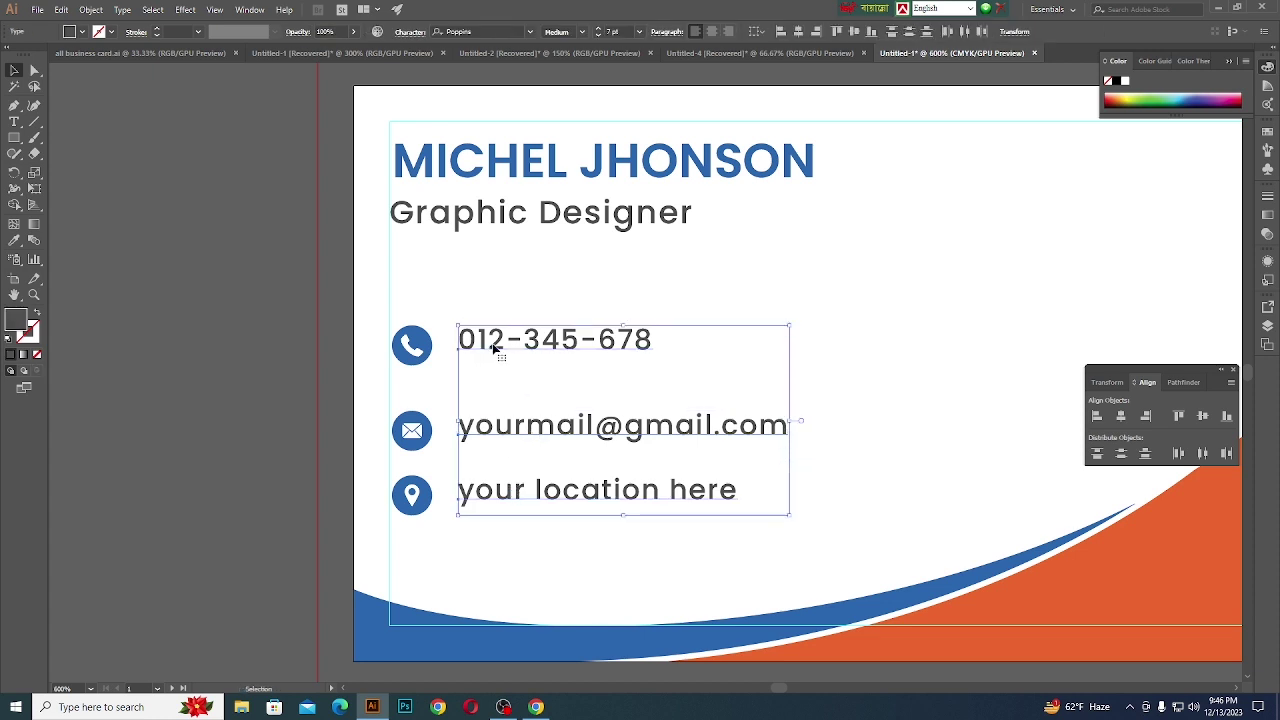
click(209, 404)
- Group the phone icon with the phone number text
click(411, 505)
shift+click(532, 495)
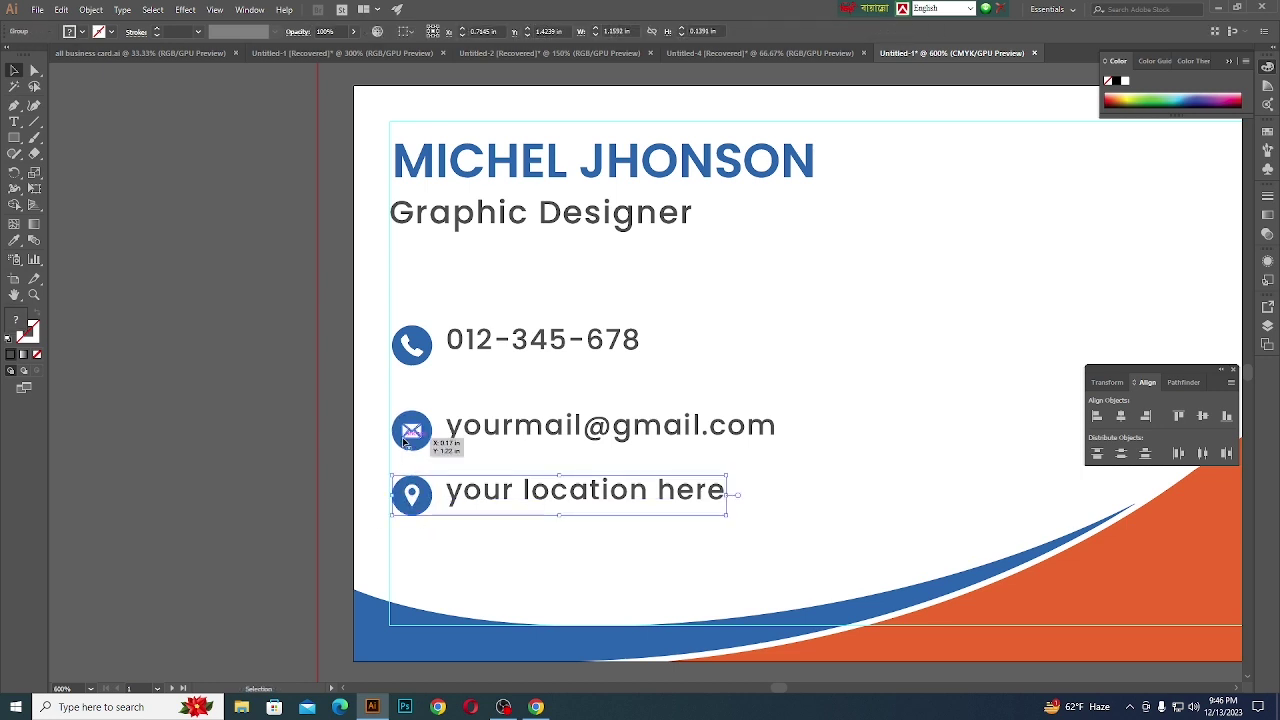
click(443, 443)
click(488, 435)
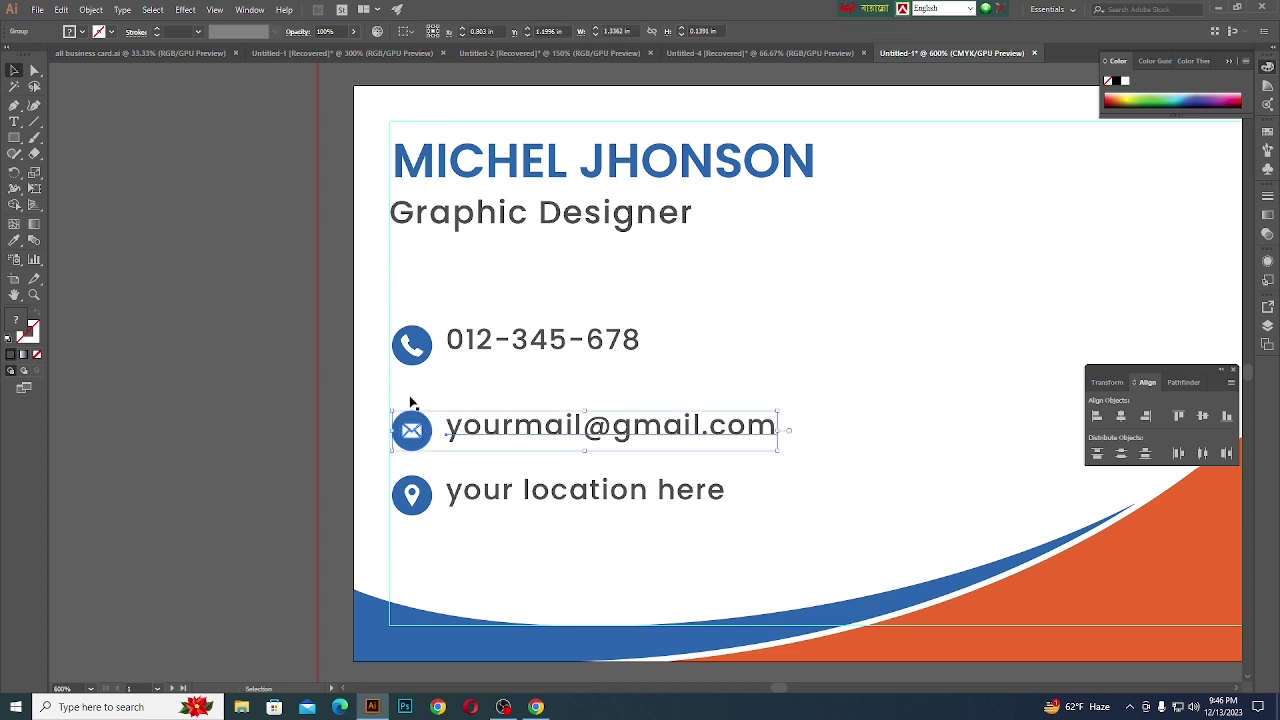
click(411, 345)
shift+click(493, 341)
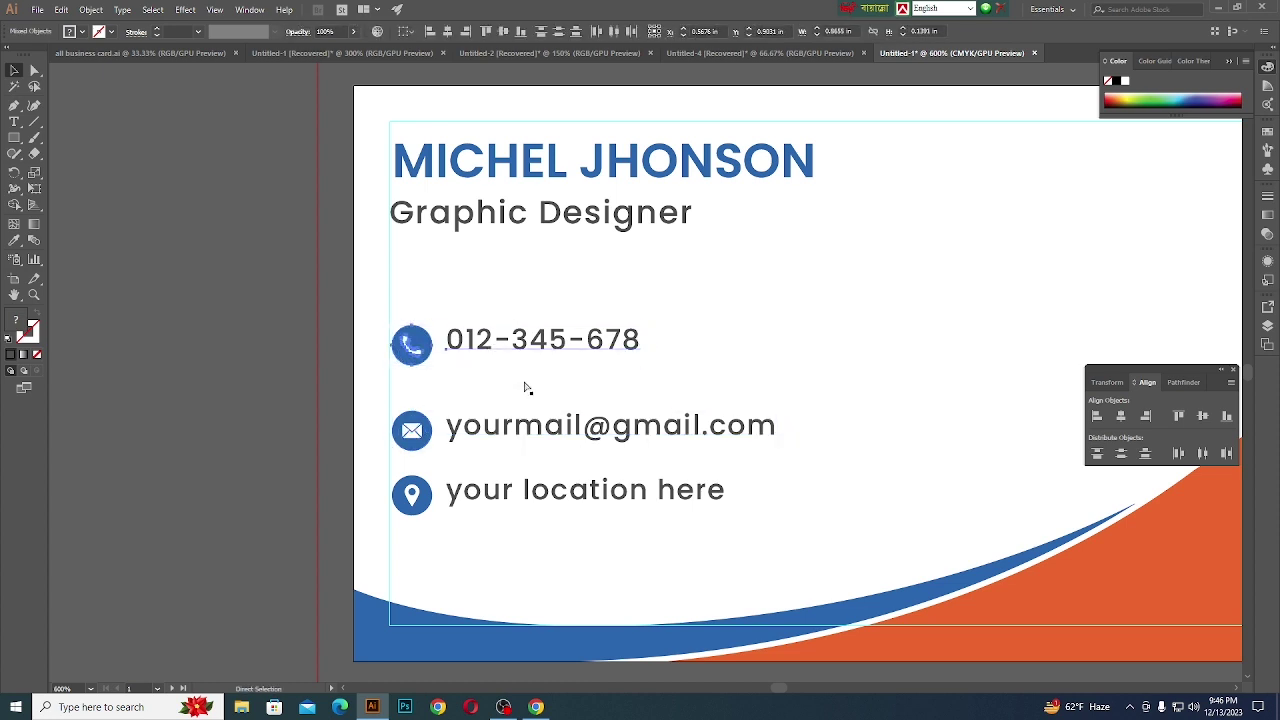
key(ctrl+g)
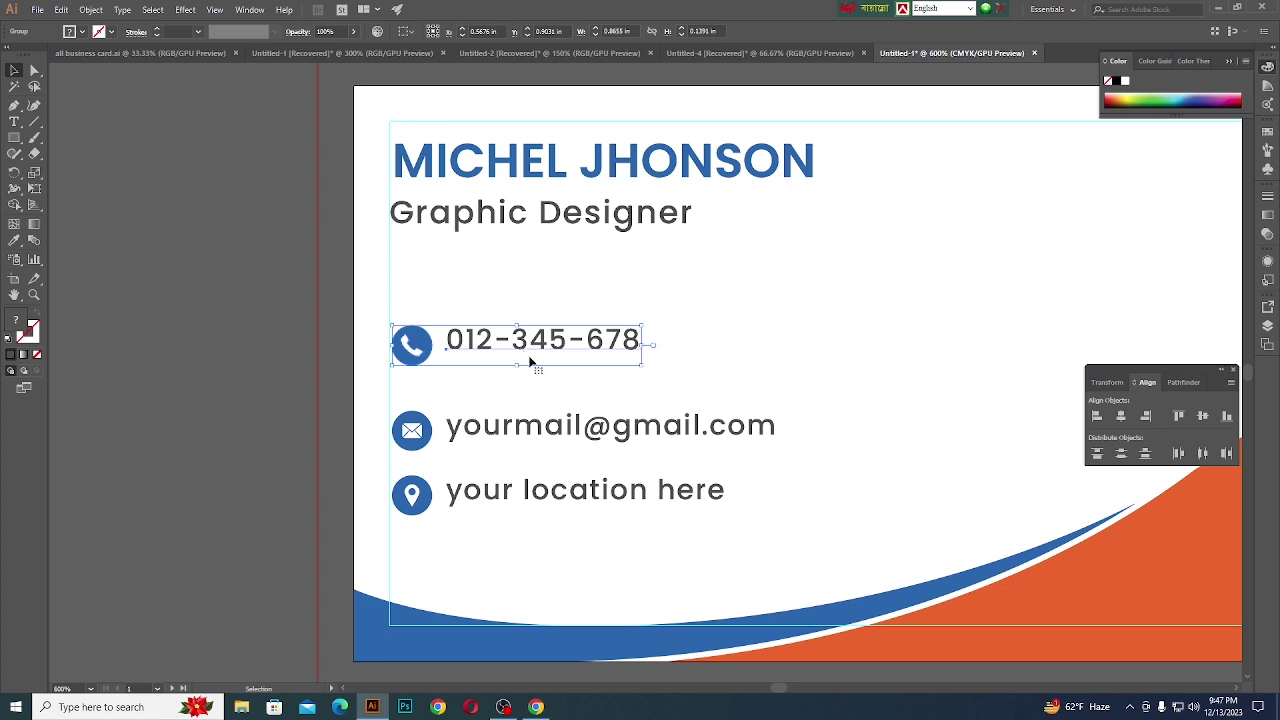
- Space the phone, email and location rows evenly, nudging the location row up
shift+click(535, 428)
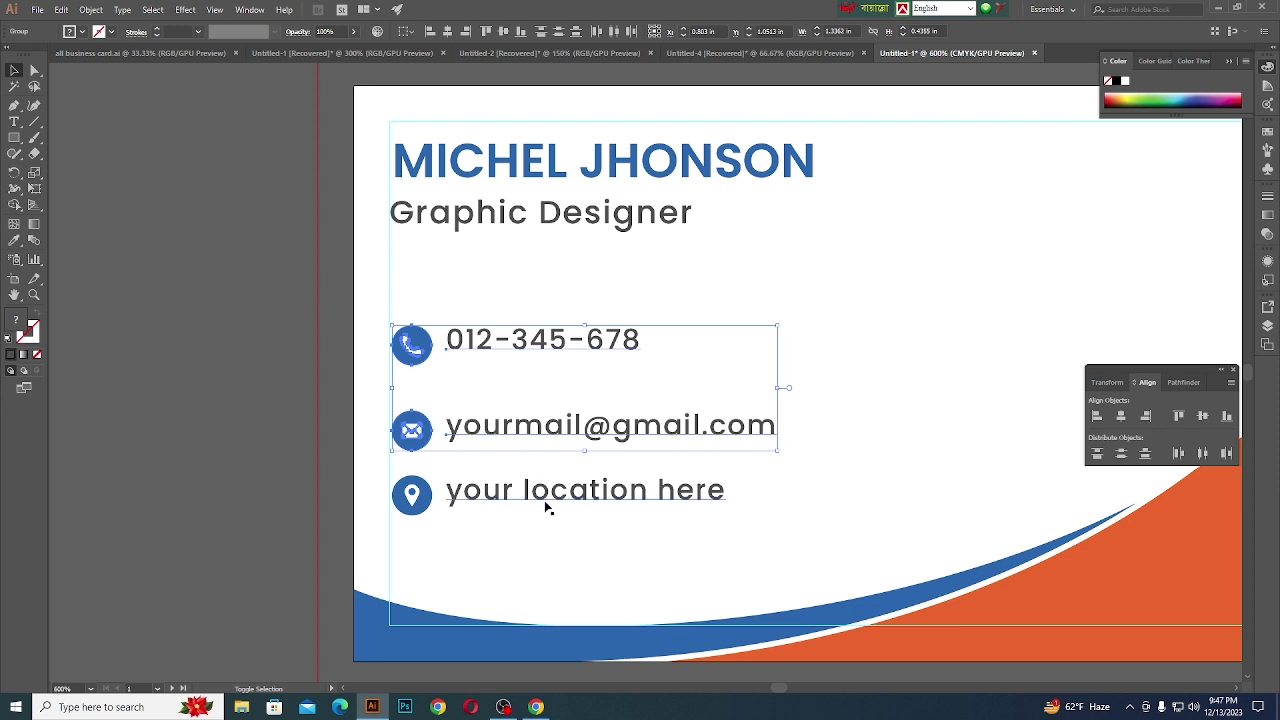
shift+click(552, 494)
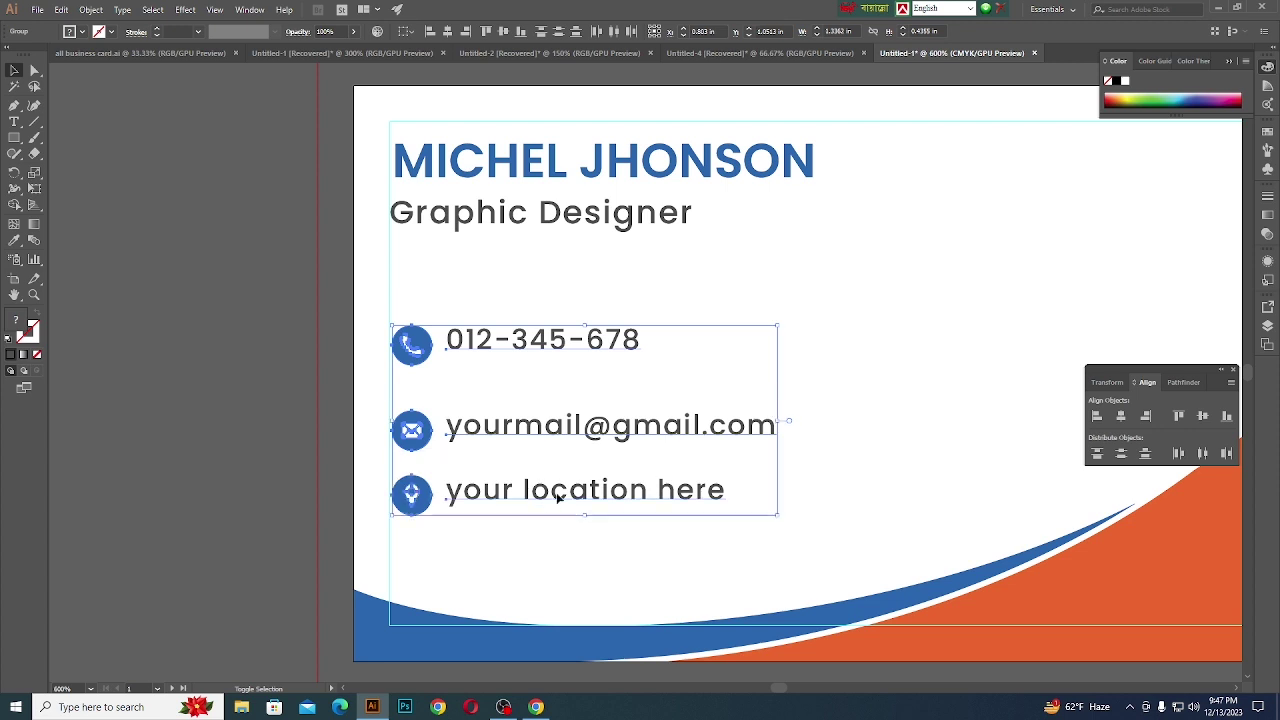
click(1120, 455)
click(242, 459)
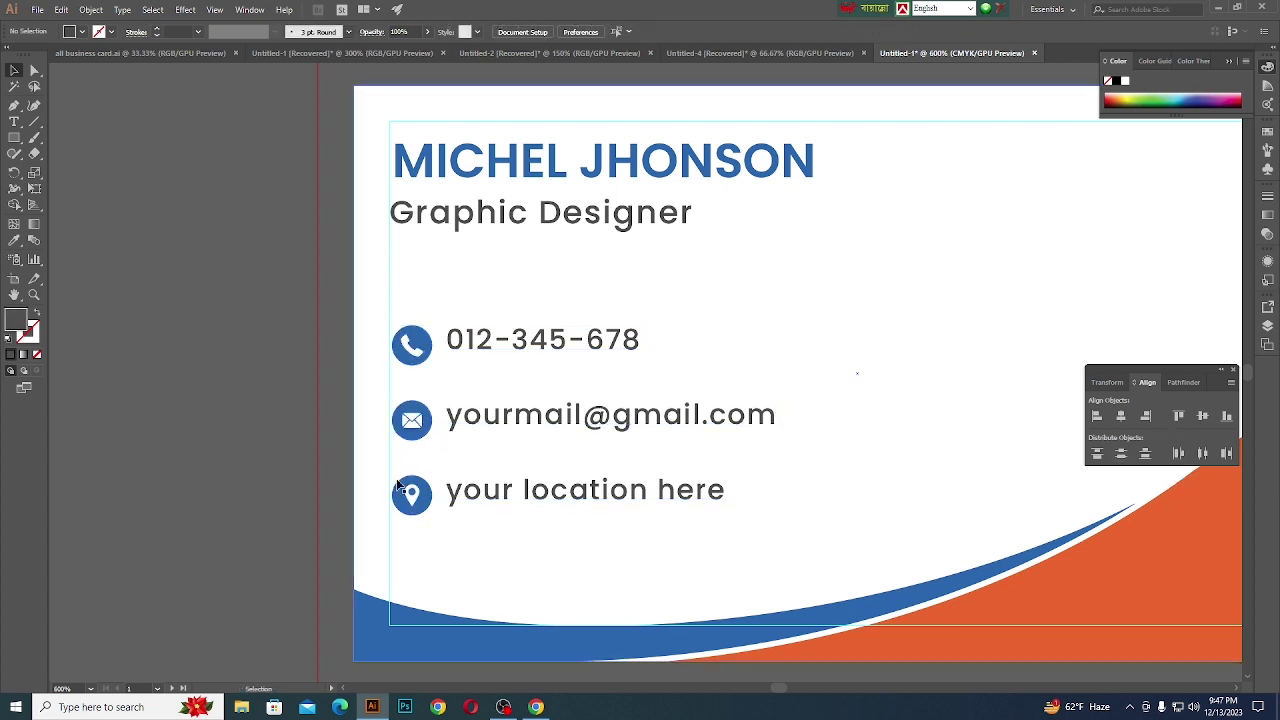
click(515, 496)
key(Up)
key(Up)
key(Up)
key(Up)
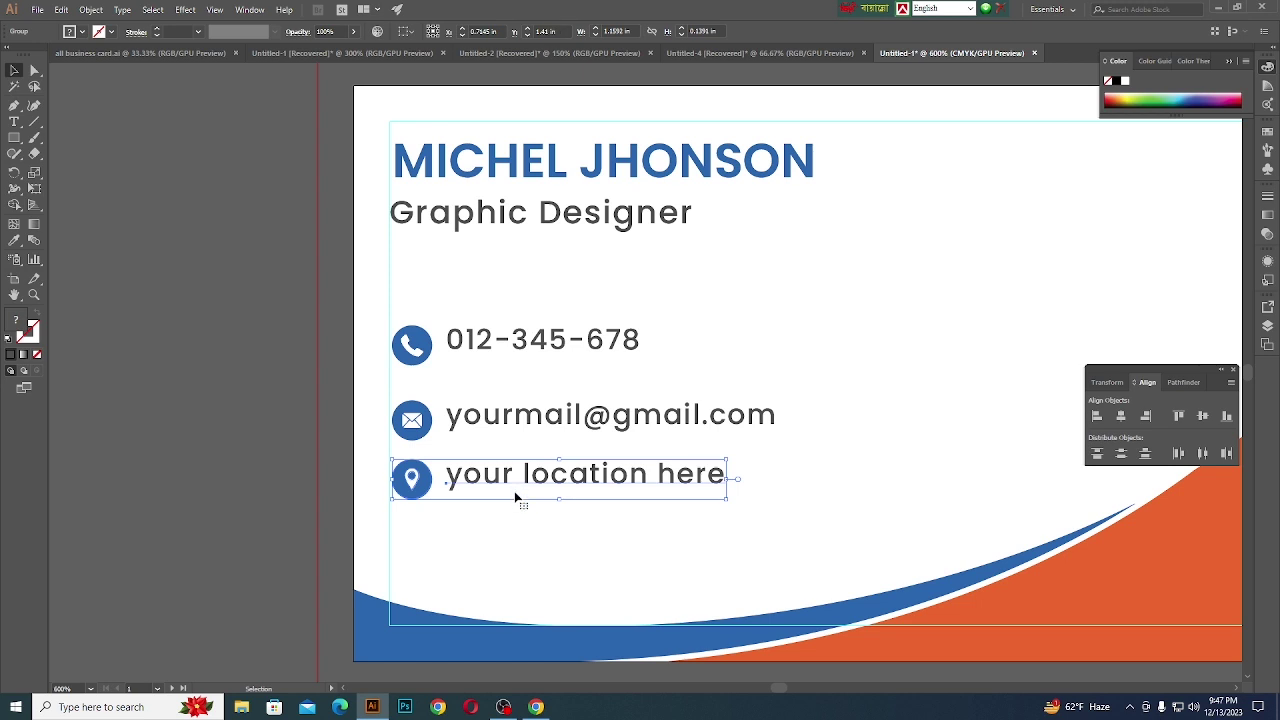
shift+click(487, 424)
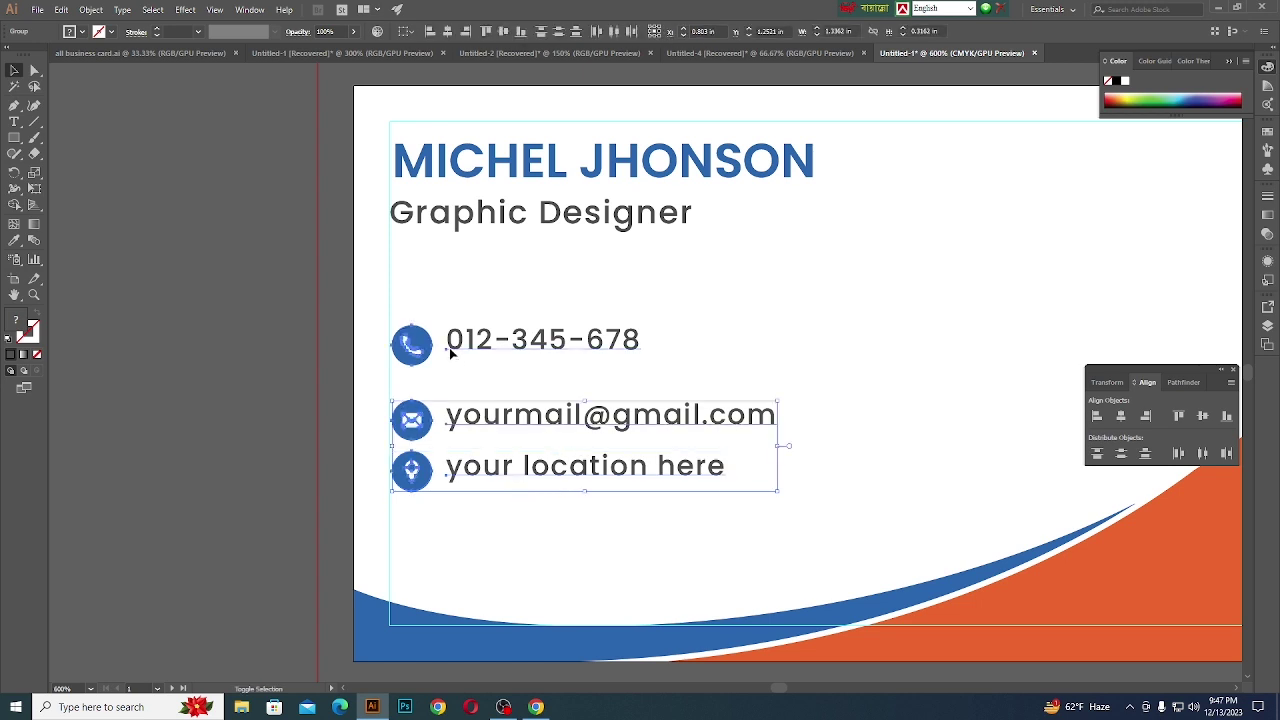
shift+click(451, 349)
click(1120, 452)
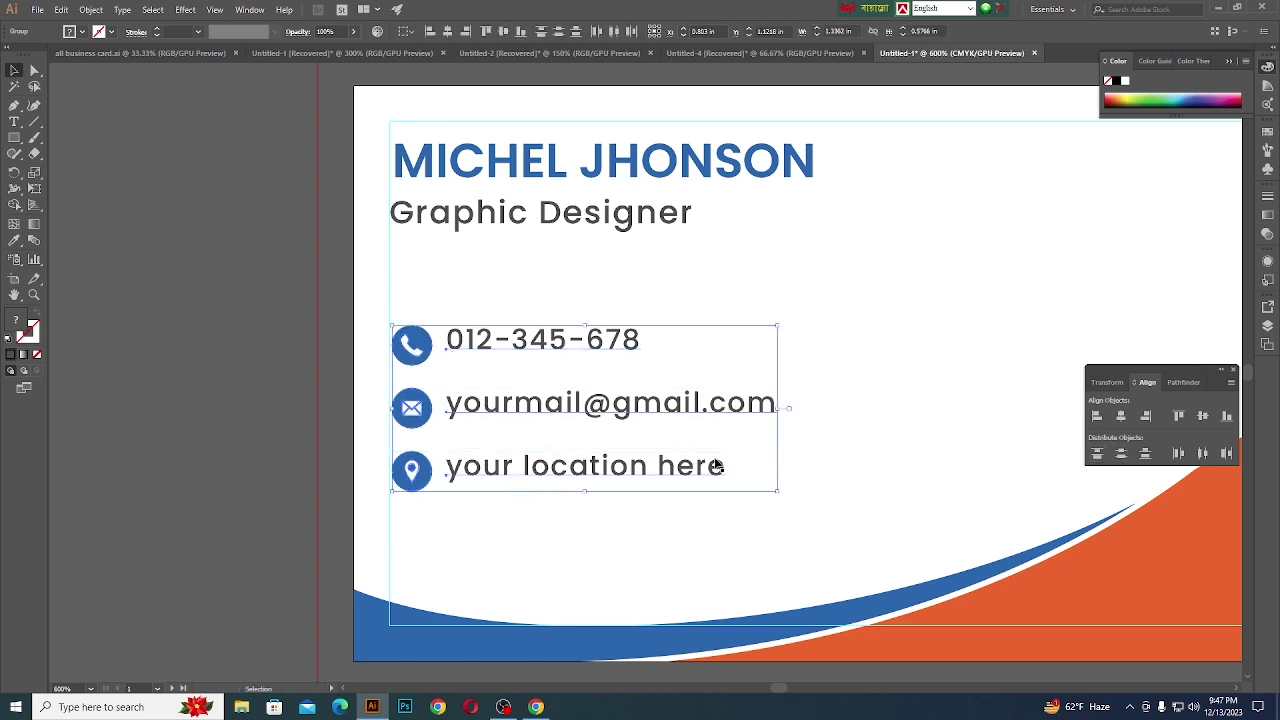
click(209, 452)
scroll(507, 479, down, 1)
scroll(598, 484, up, 1)
click(505, 352)
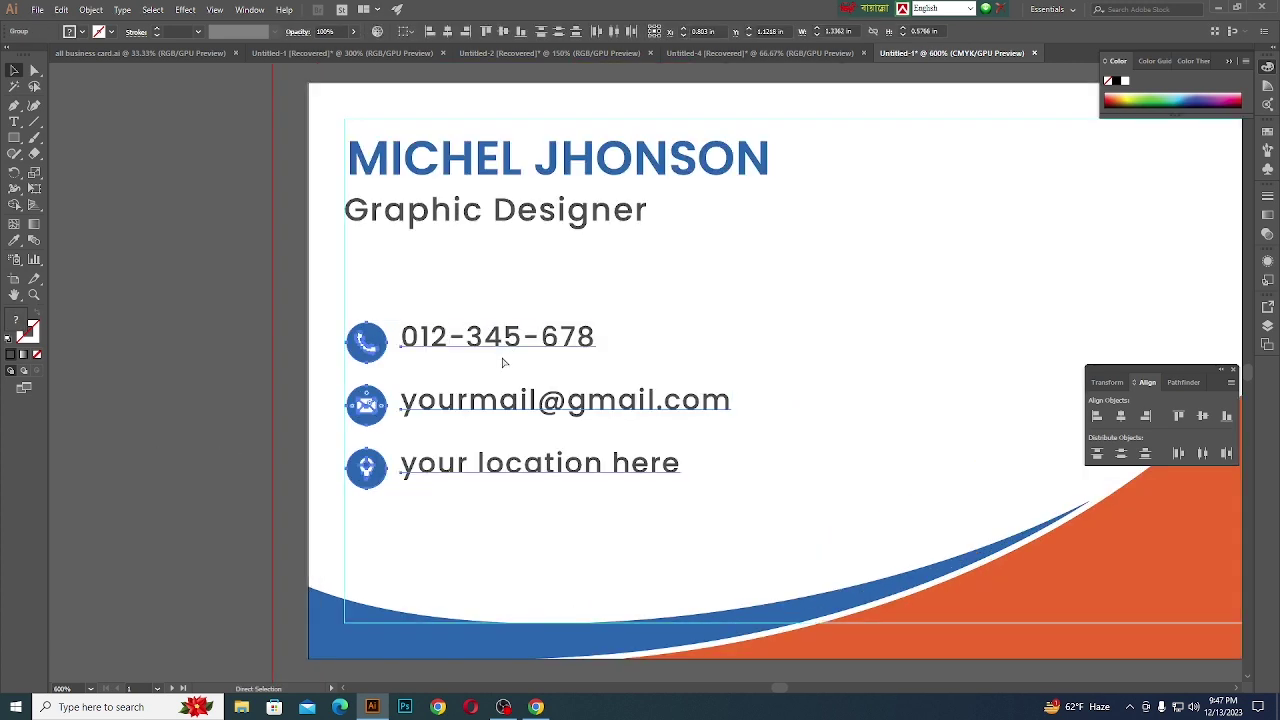
key(v)
key(Down)
key(Down)
key(Down)
key(Down)
key(Down)
key(Down)
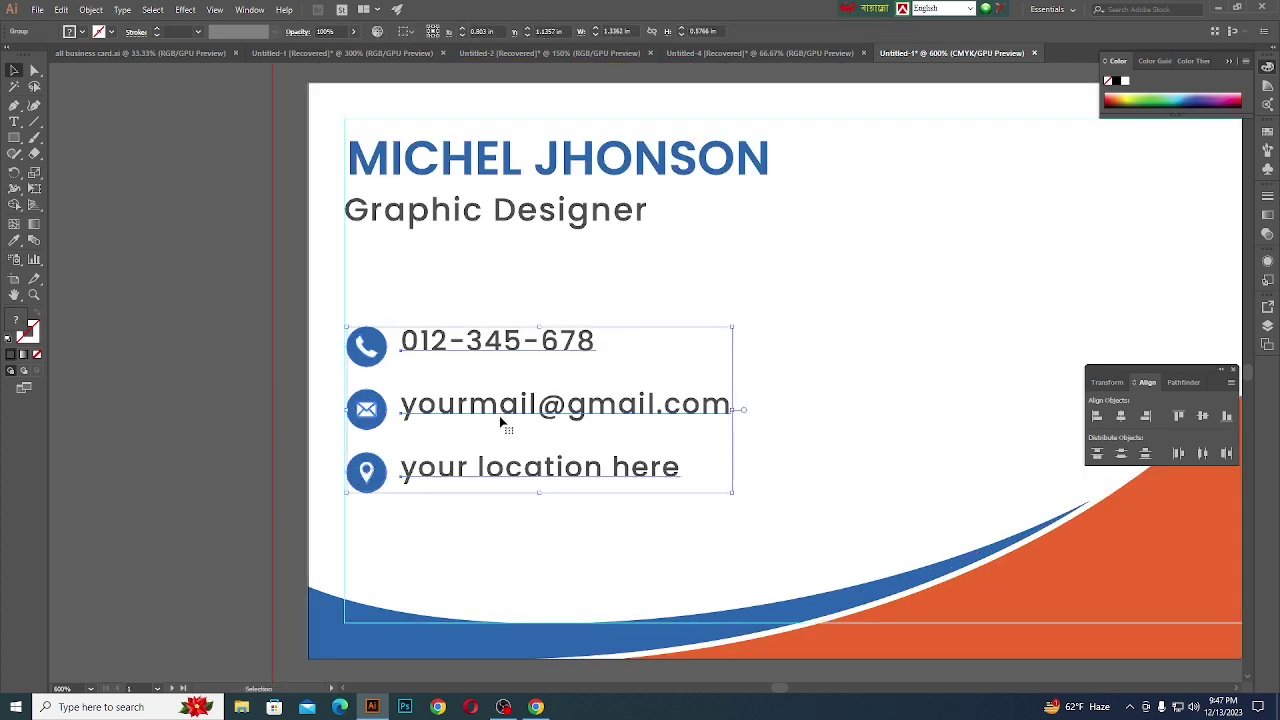
key(Down)
key(Down)
key(Down)
key(Down)
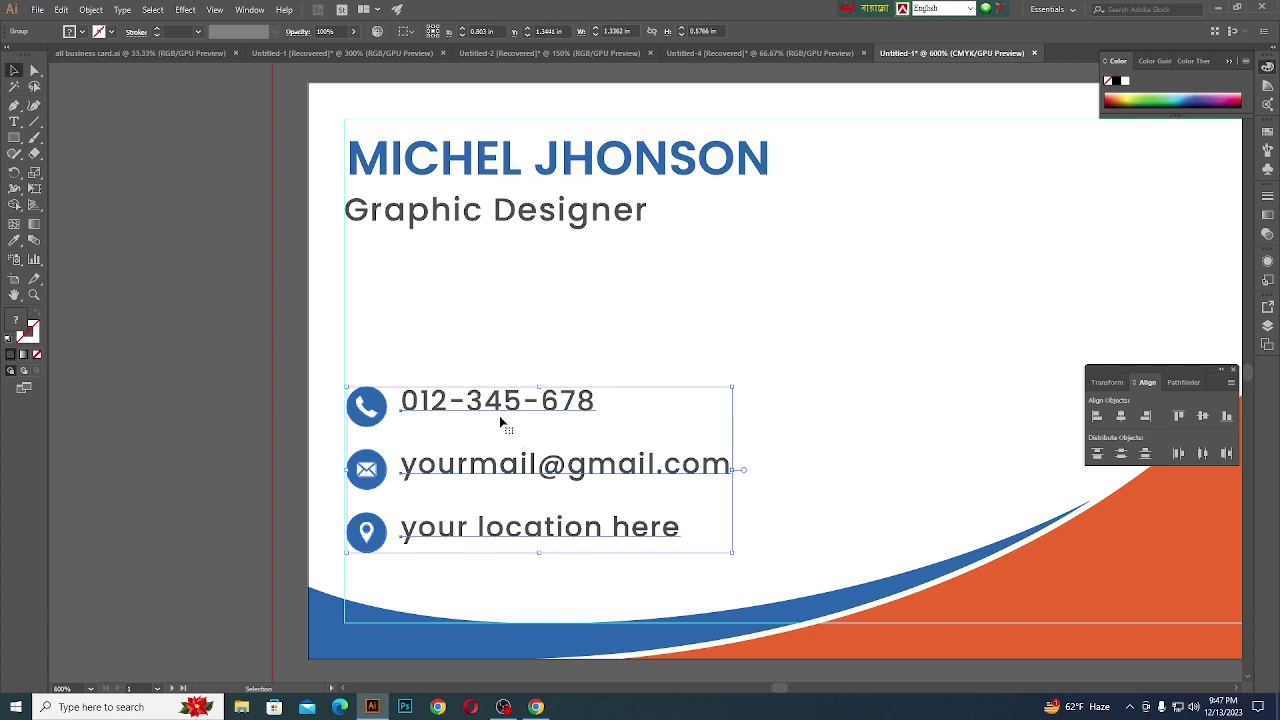
shift+click(500, 214)
shift+click(493, 157)
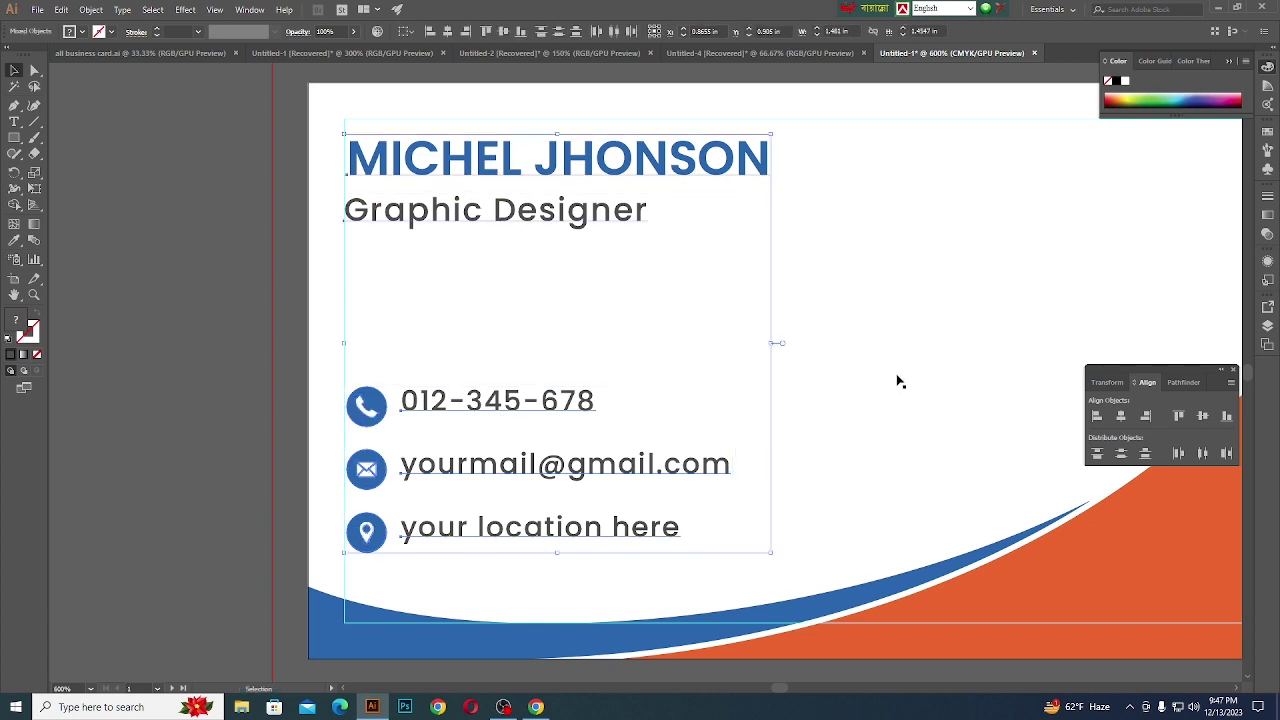
click(1096, 416)
click(227, 343)
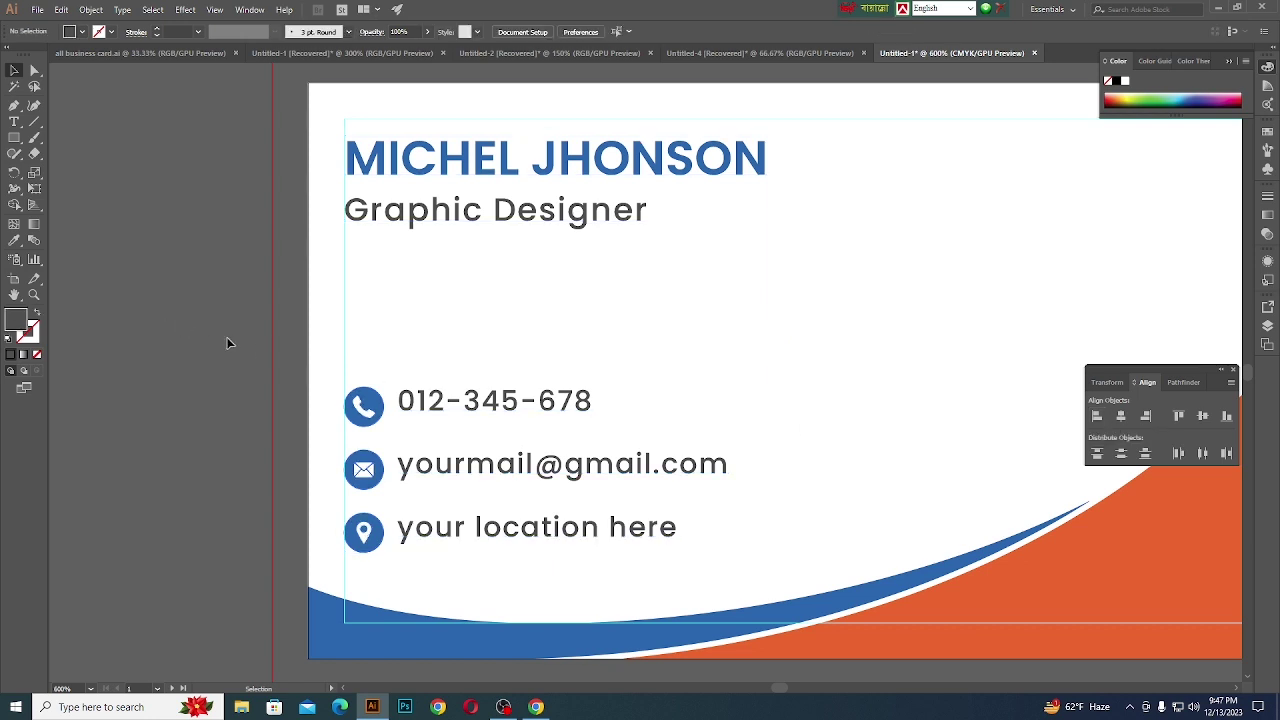
- Draw a narrow vertical rectangle beside the contact text as a divider bar
scroll(636, 472, down, 2)
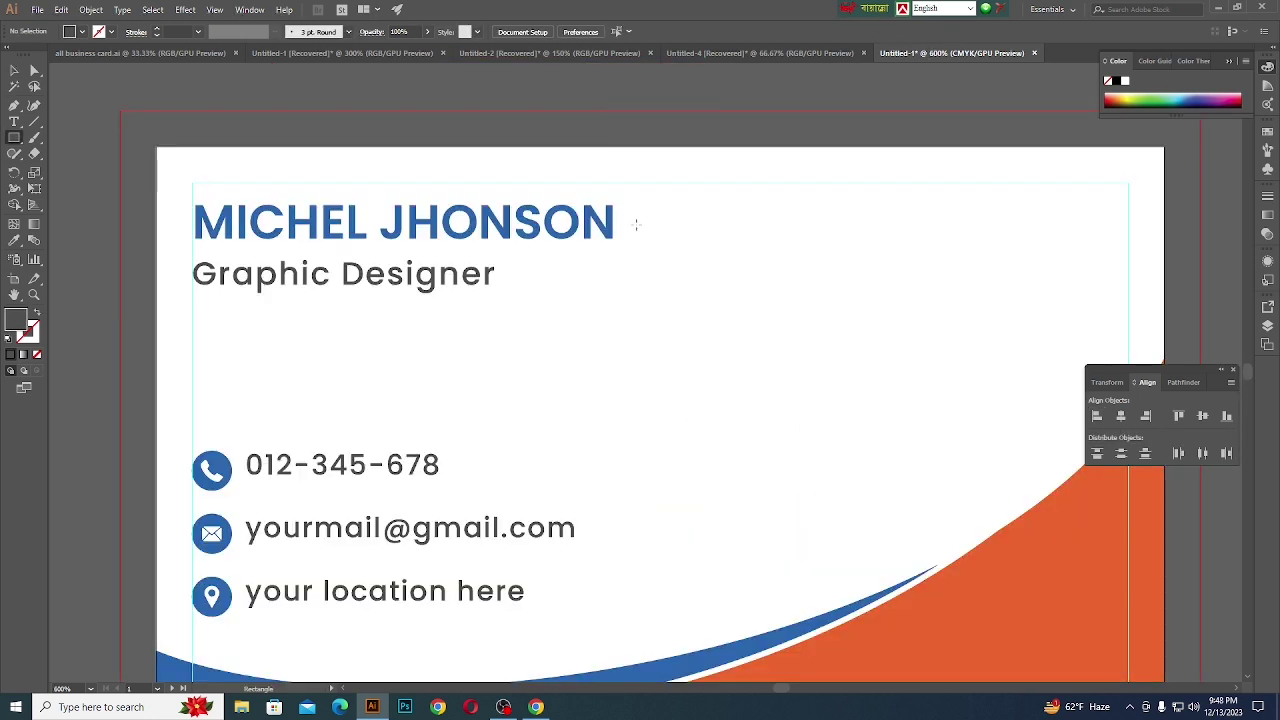
drag(631, 211, 635, 608)
scroll(634, 423, up, 10)
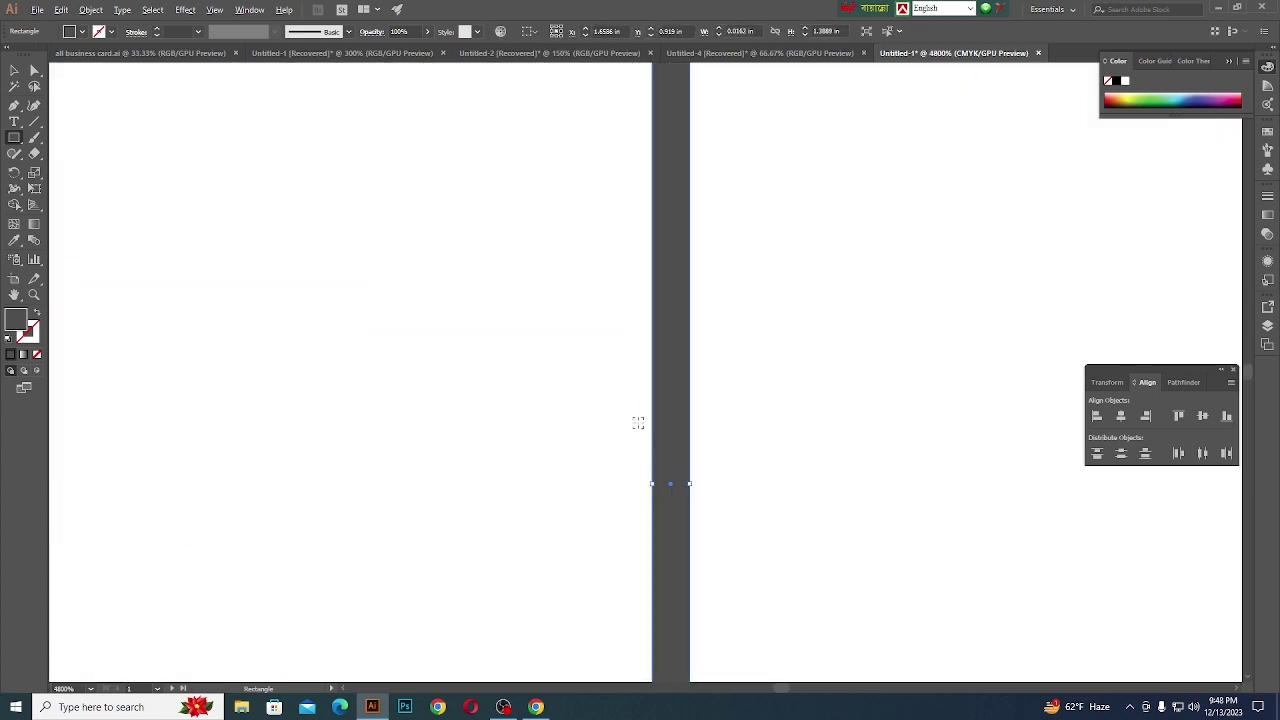
drag(786, 558, 720, 580)
scroll(689, 349, down, 8)
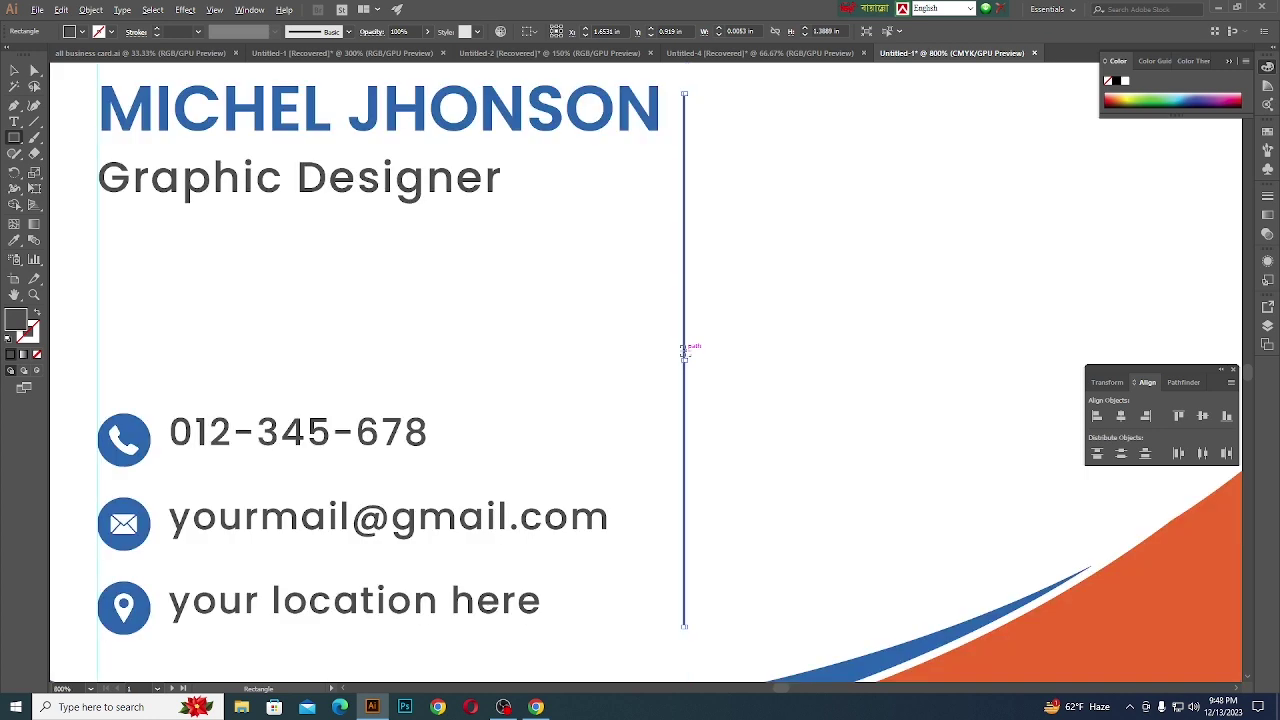
scroll(703, 357, up, 3)
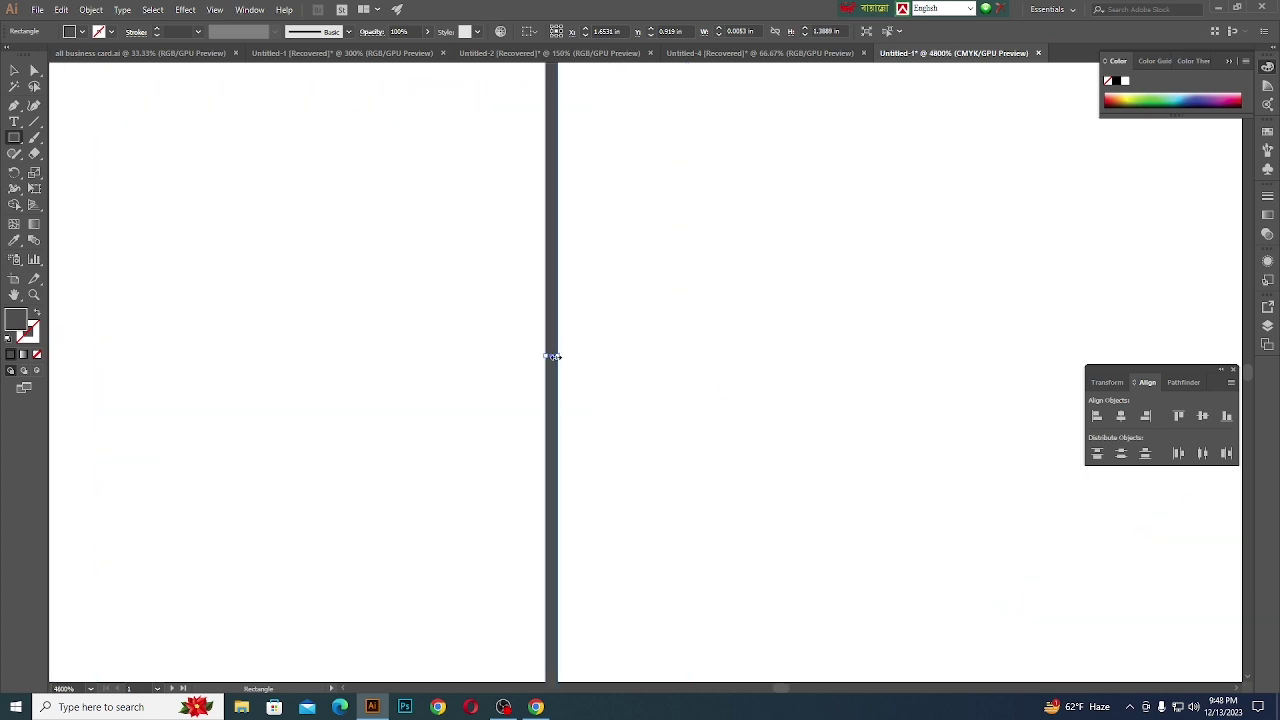
drag(556, 357, 565, 357)
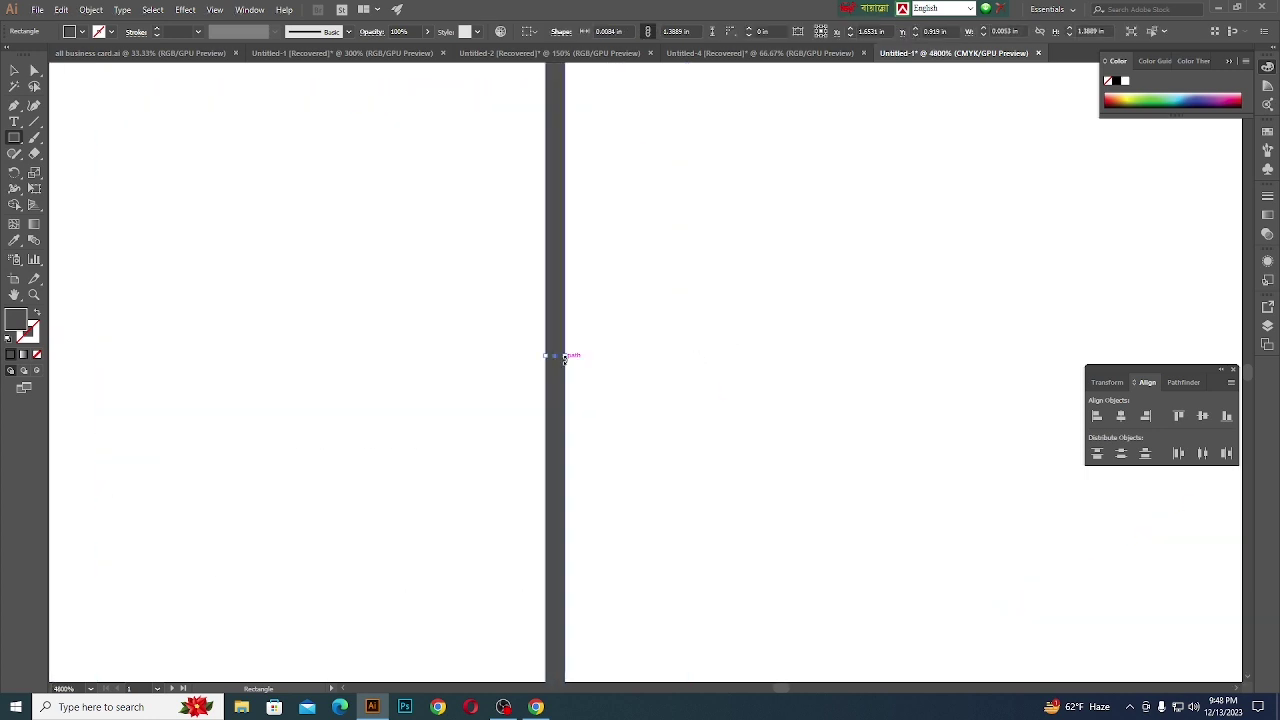
scroll(681, 365, down, 3)
scroll(681, 365, down, 3)
- Centre the divider horizontally and vertically, aligning to the artboard
key(v)
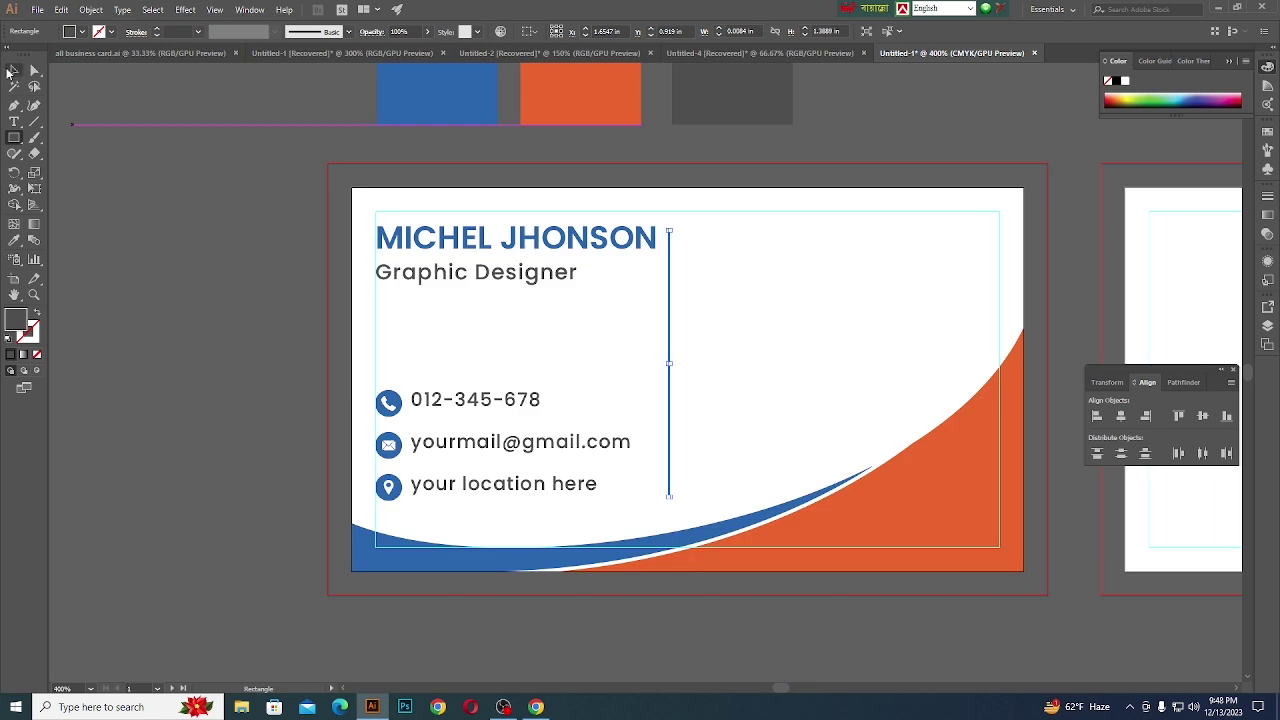
click(204, 312)
scroll(600, 408, up, 1)
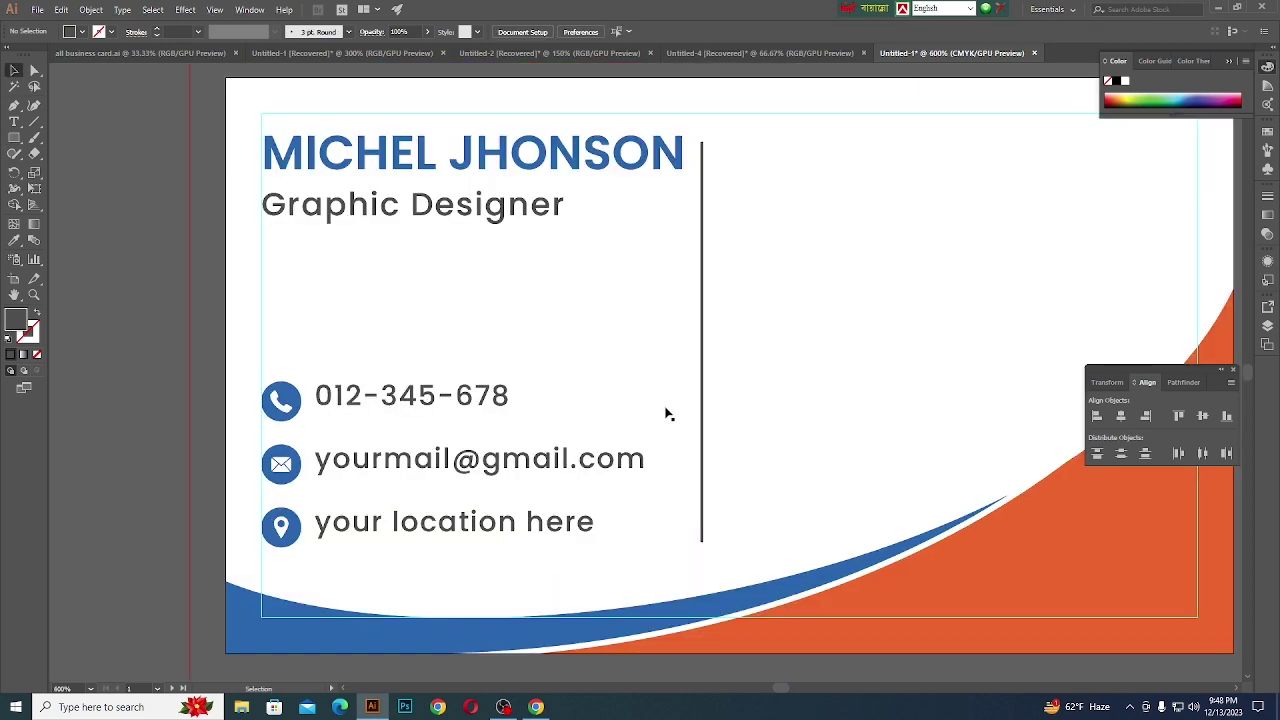
click(700, 424)
scroll(700, 424, down, 2)
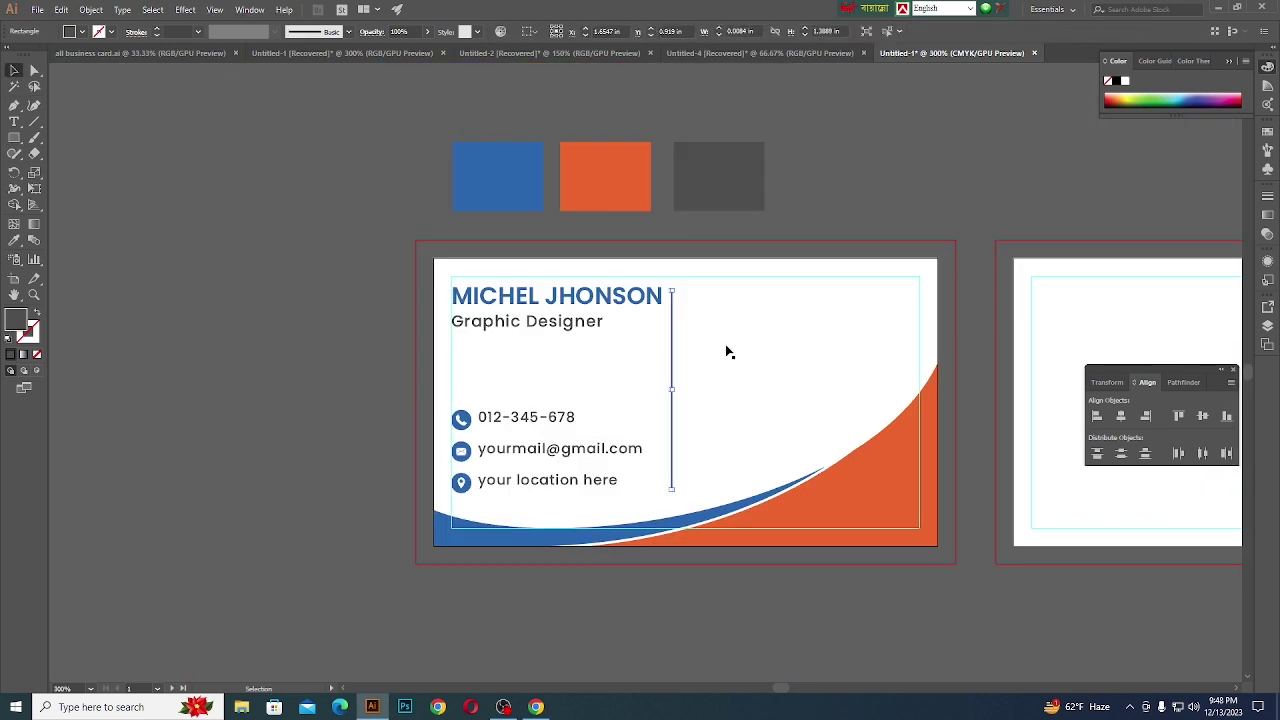
click(532, 32)
click(557, 78)
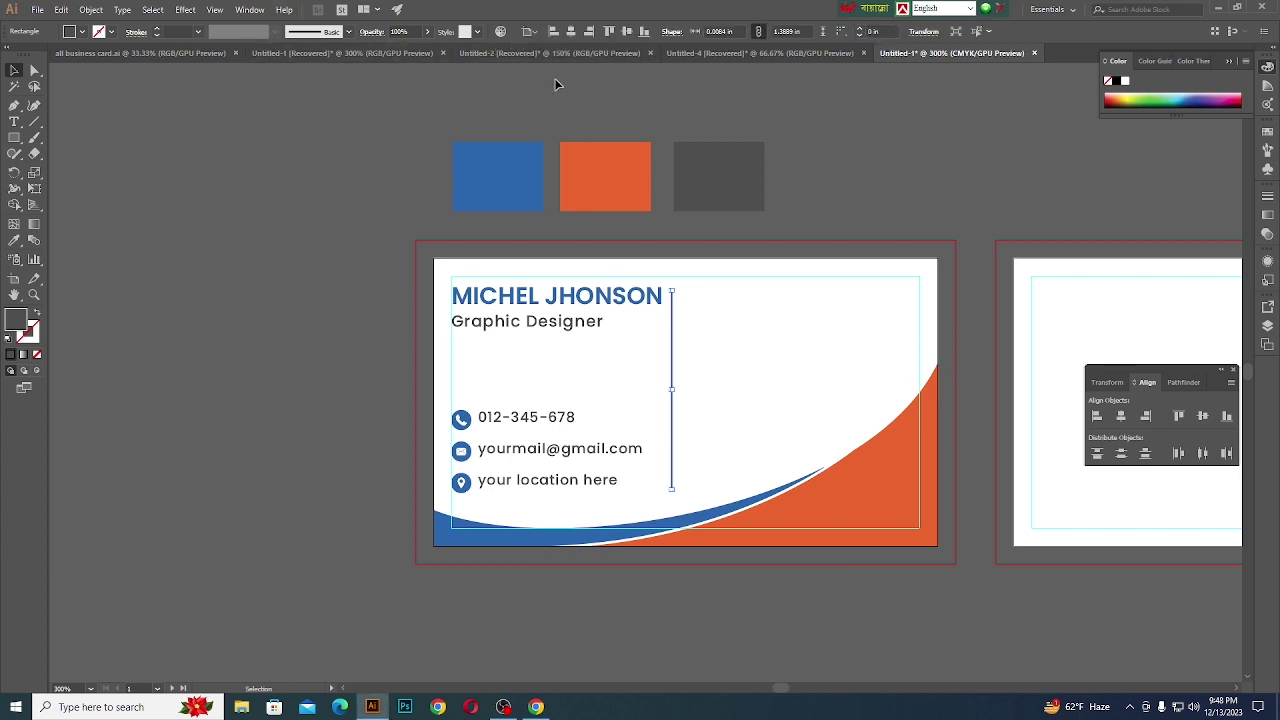
click(1120, 418)
click(1202, 418)
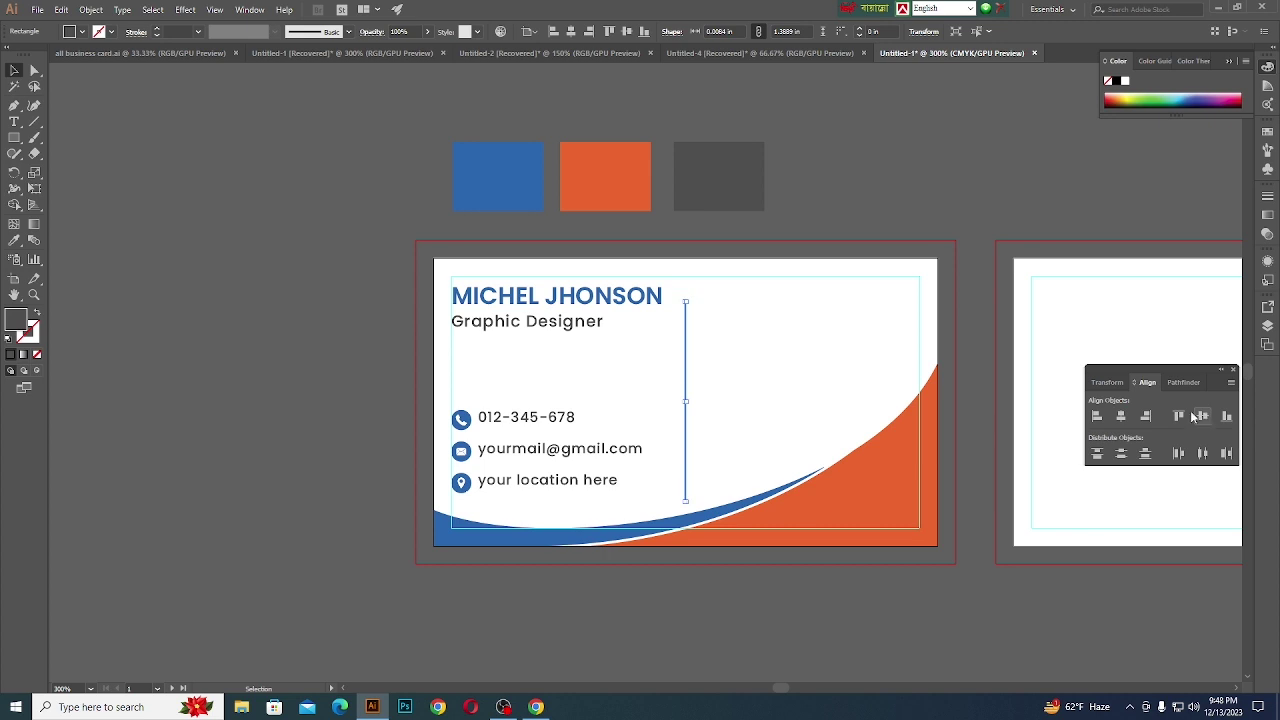
click(923, 170)
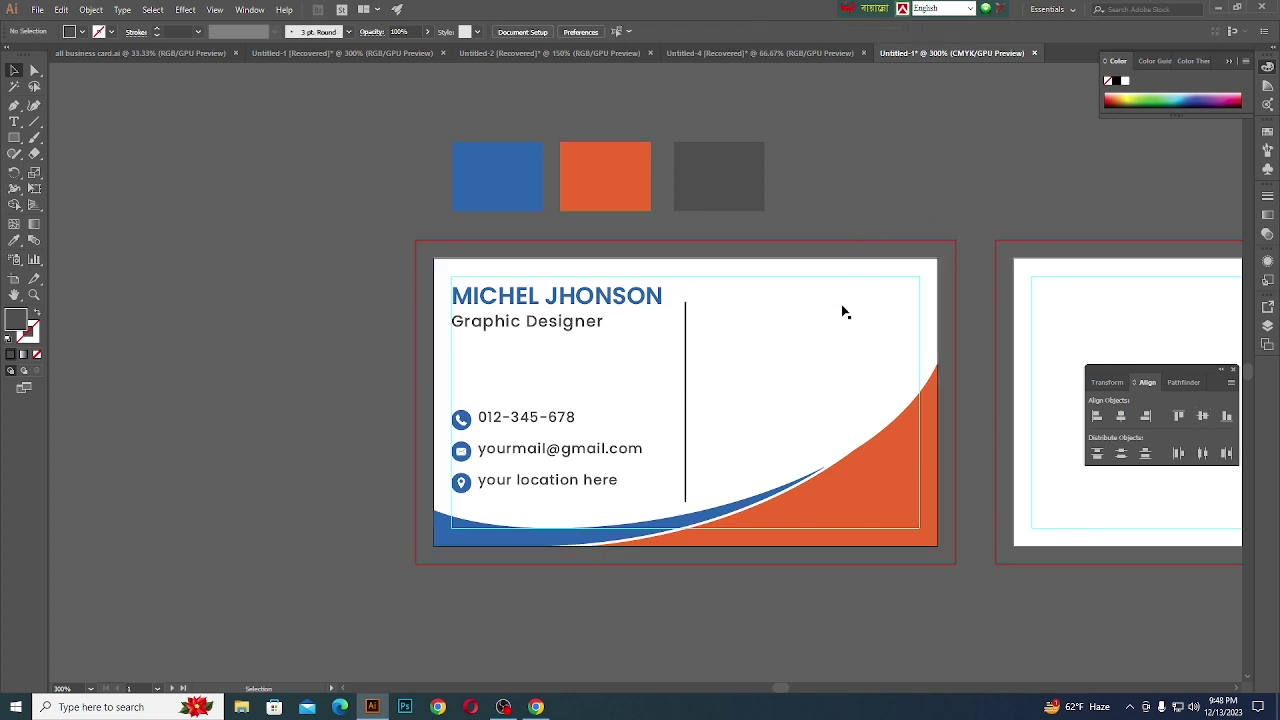
key(ctrl+minus)
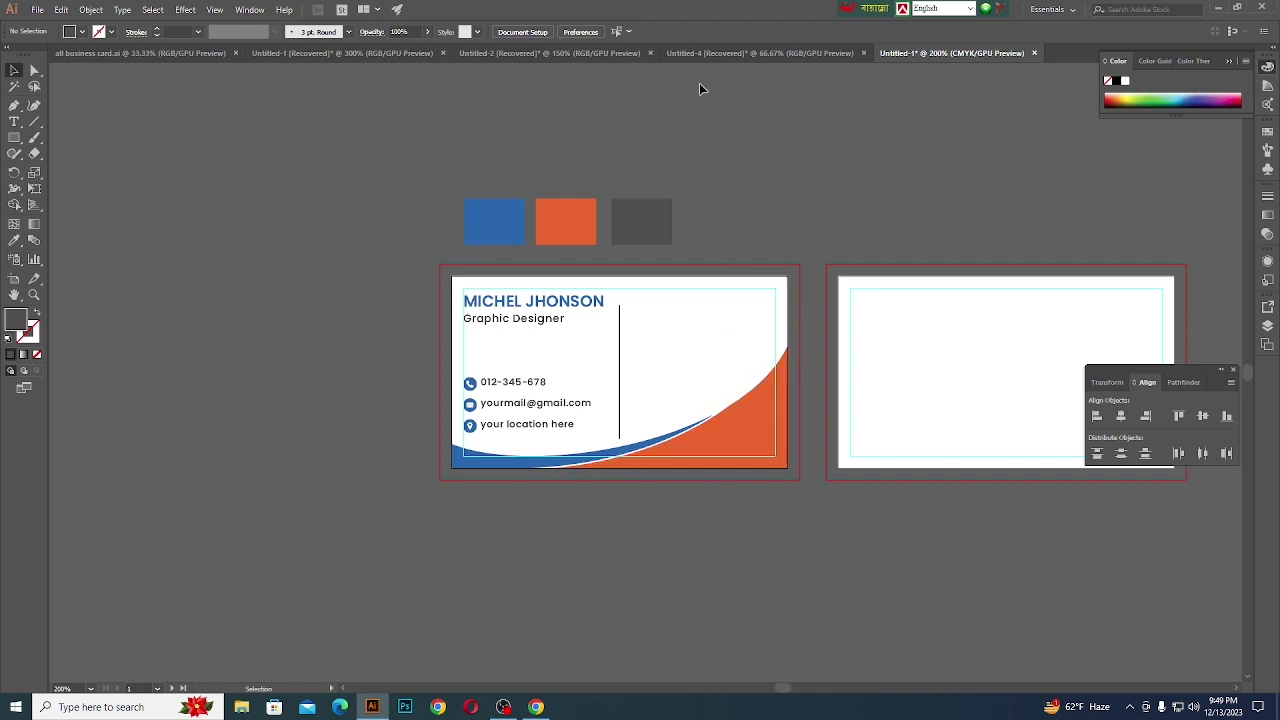
- Drag the QR code and both HAIDO logos from Untitled-2 into the card document
click(581, 58)
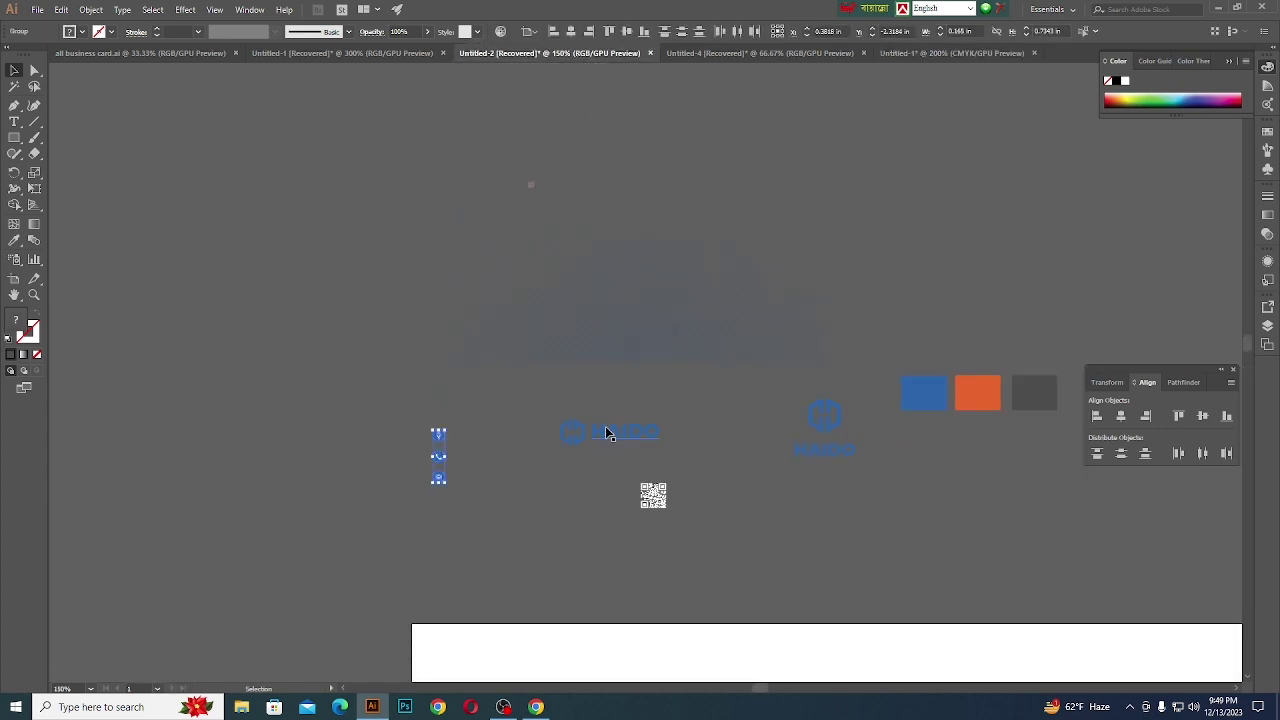
shift+click(610, 433)
click(648, 493)
click(652, 497)
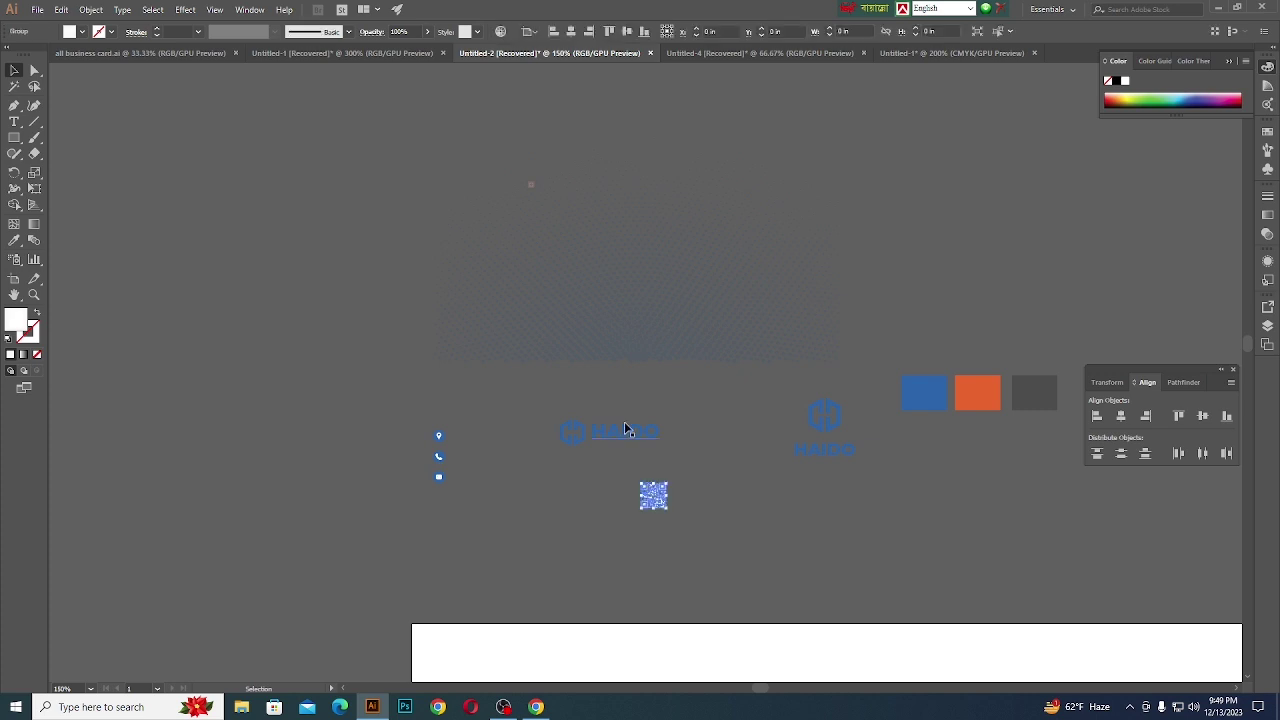
shift+click(612, 431)
shift+click(826, 433)
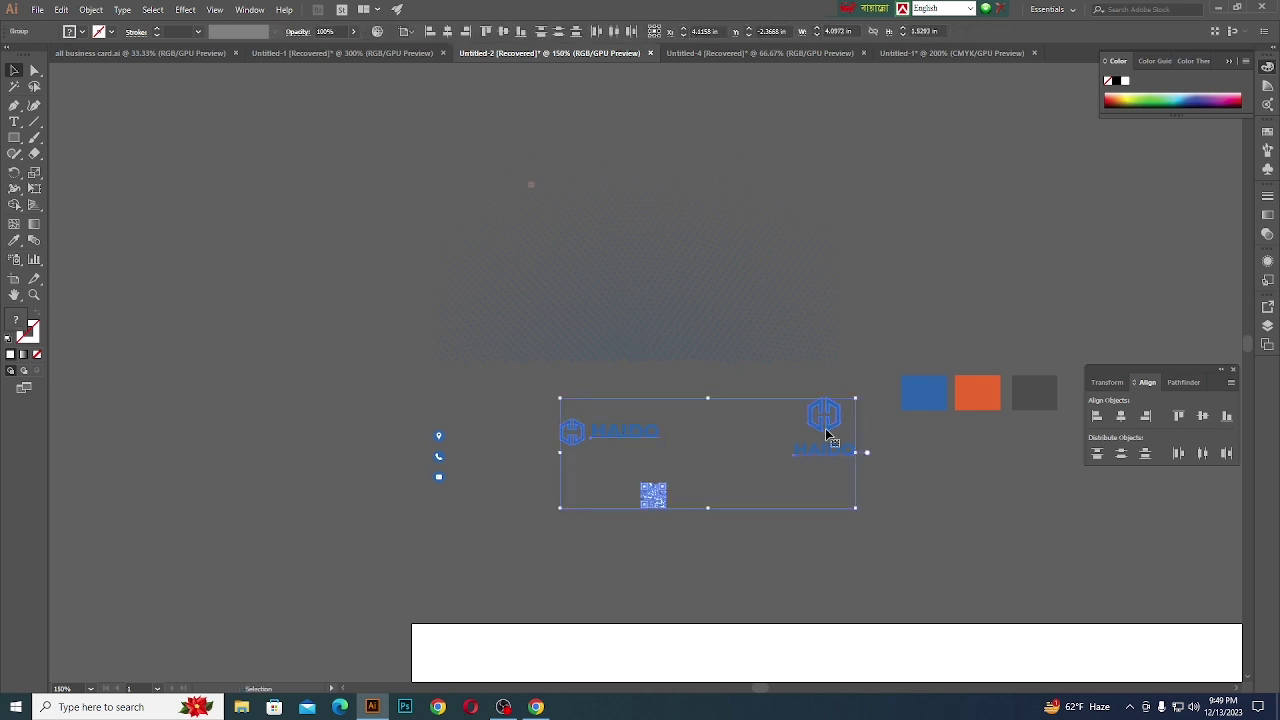
drag(826, 433, 783, 210)
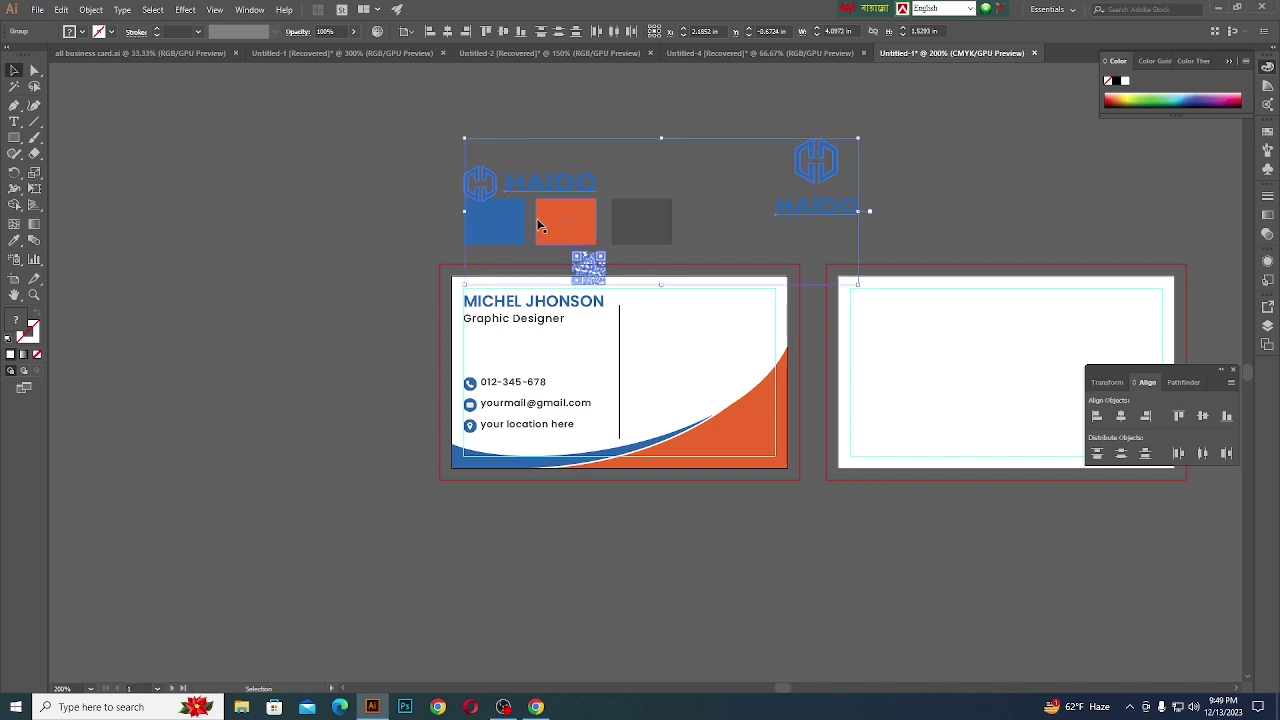
- Arrange the QR code, wide logo and stacked logo above the cards
click(537, 170)
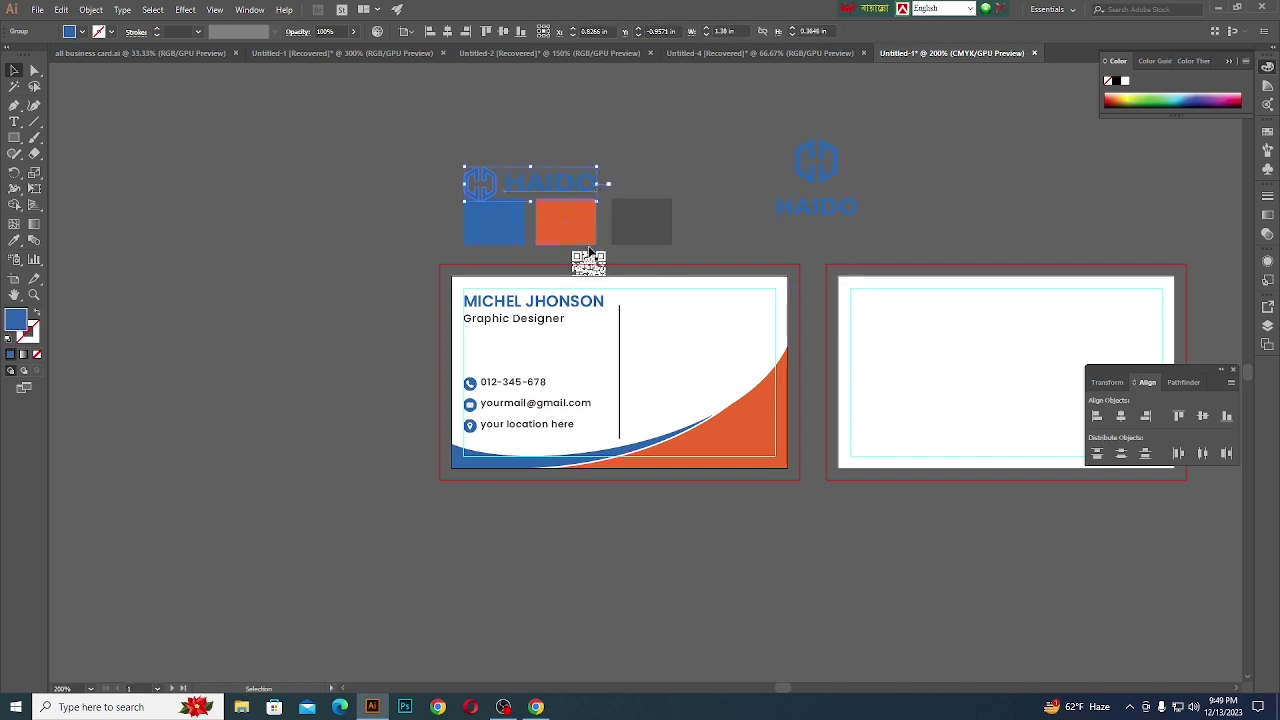
drag(590, 262, 783, 204)
drag(567, 192, 664, 147)
drag(822, 177, 855, 126)
scroll(698, 394, up, 3)
scroll(698, 394, down, 3)
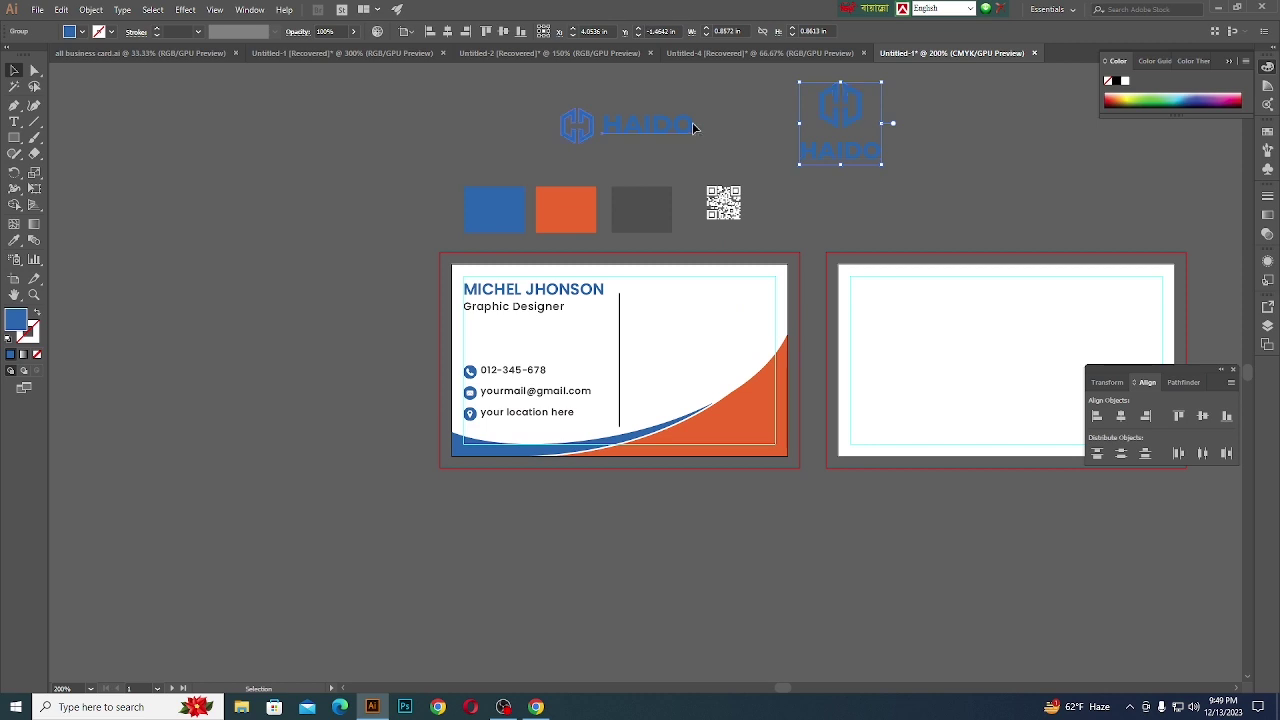
- Set the wide HAIDO logo right of the divider and fit the QR code into the orange bottom-right corner
drag(696, 132, 741, 348)
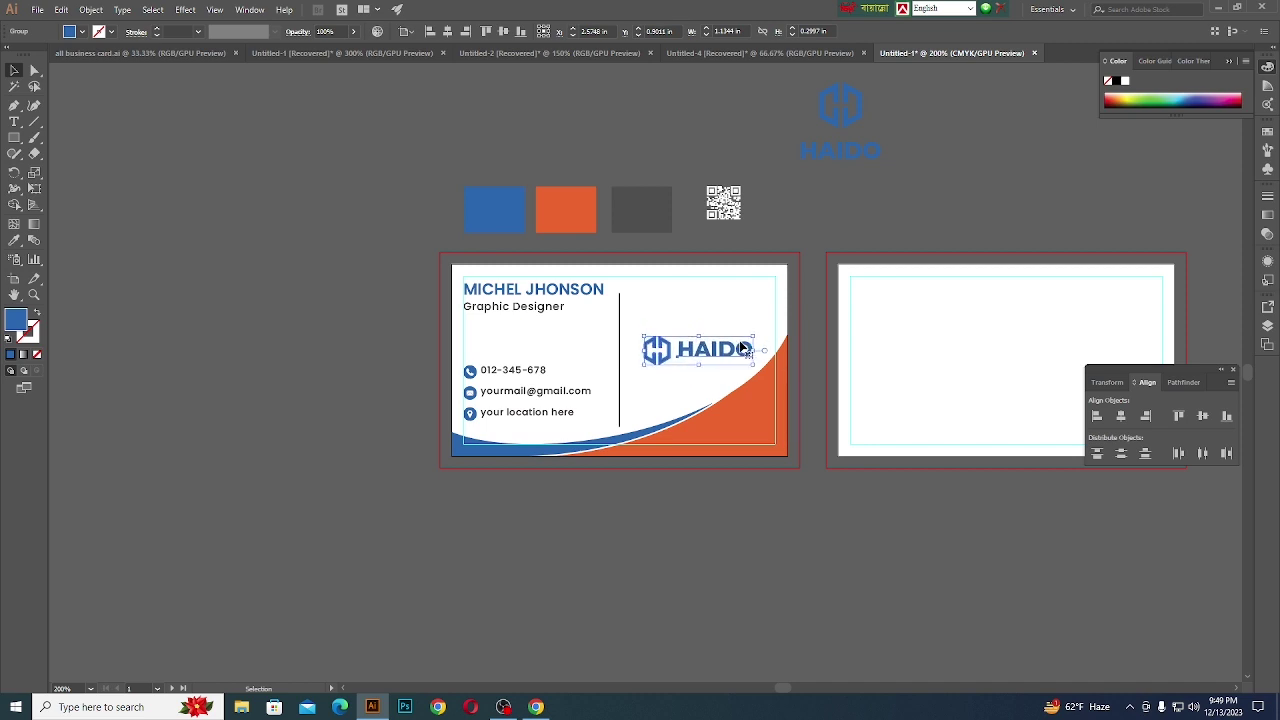
click(716, 487)
drag(731, 213, 748, 436)
scroll(750, 437, up, 5)
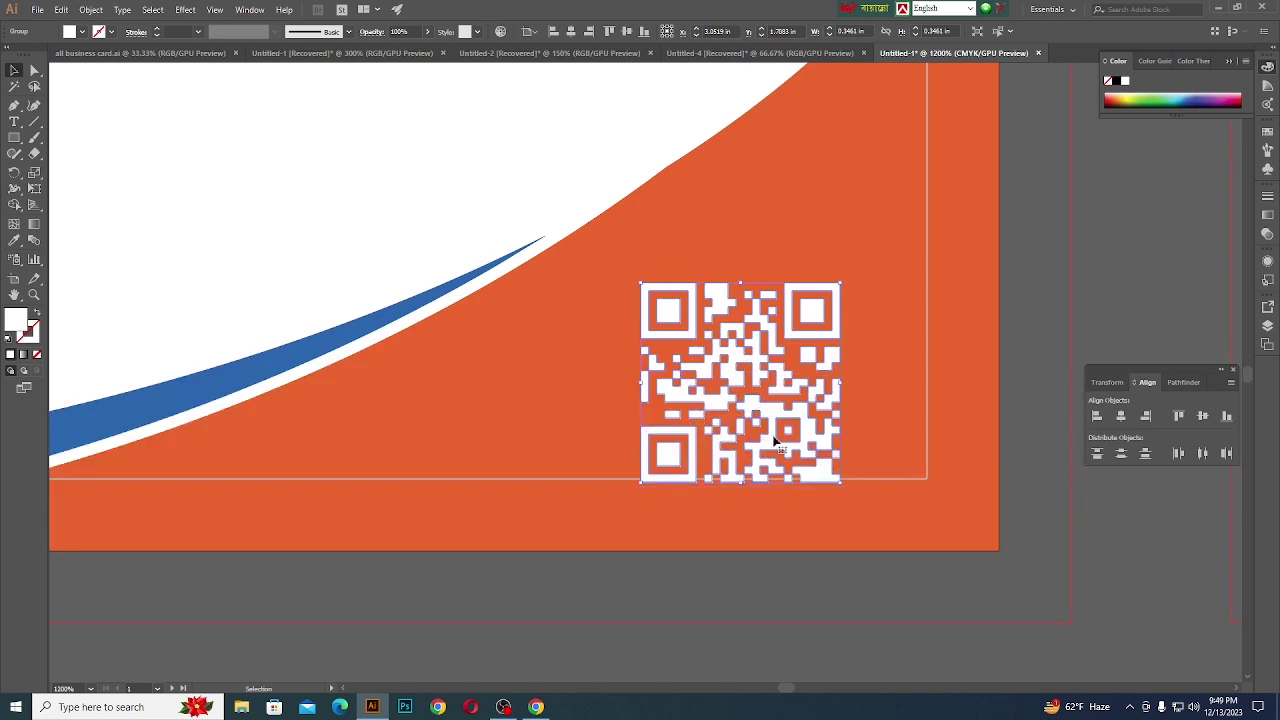
scroll(752, 447, up, 2)
scroll(768, 475, up, 1)
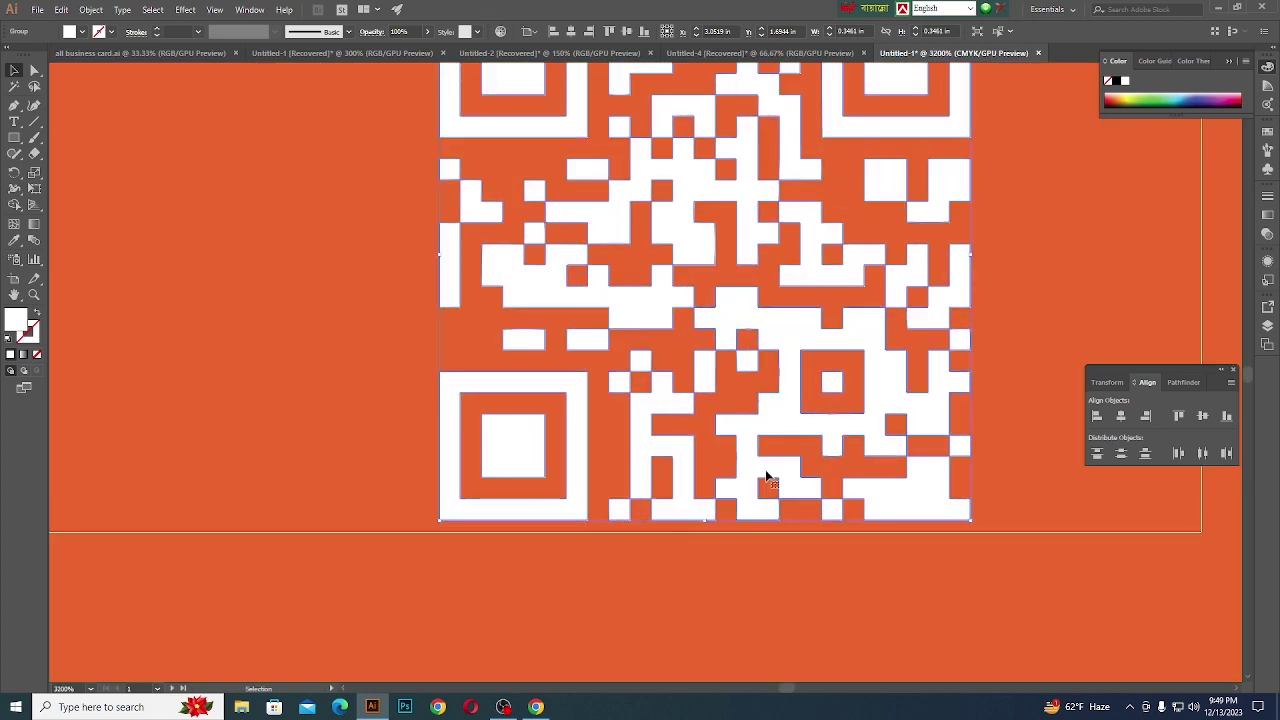
drag(757, 440, 751, 443)
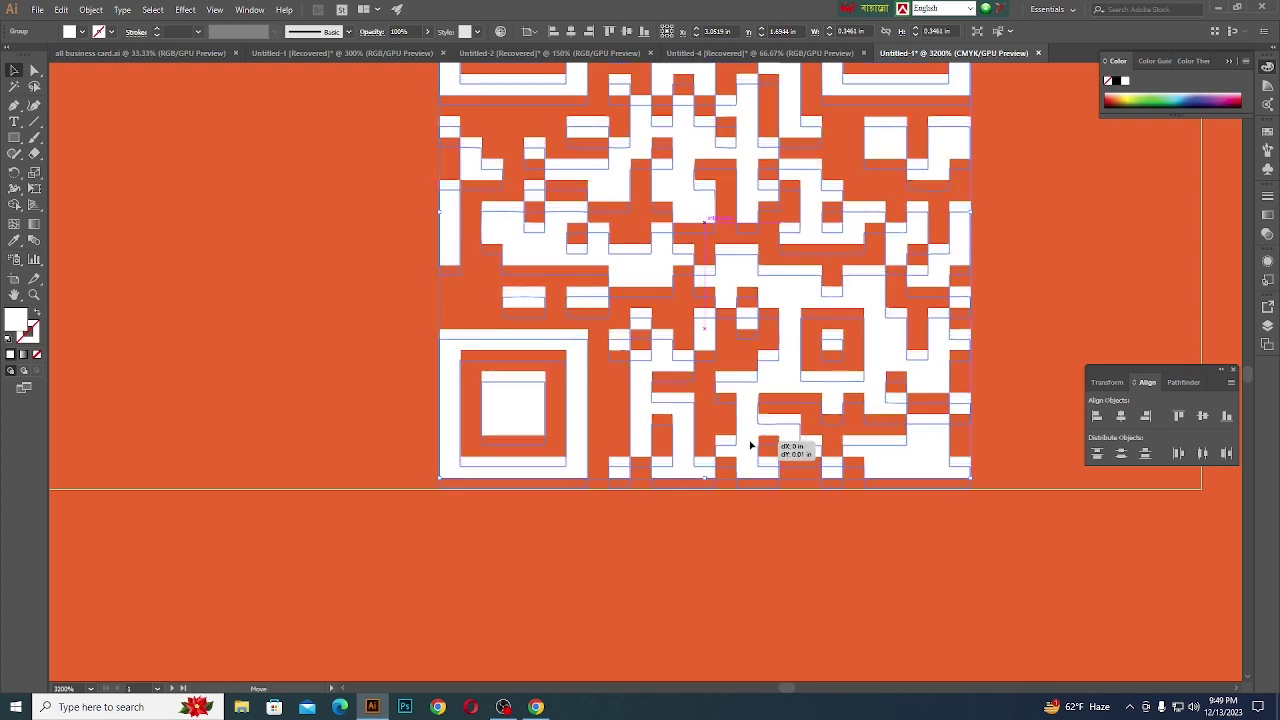
scroll(751, 443, down, 6)
click(747, 549)
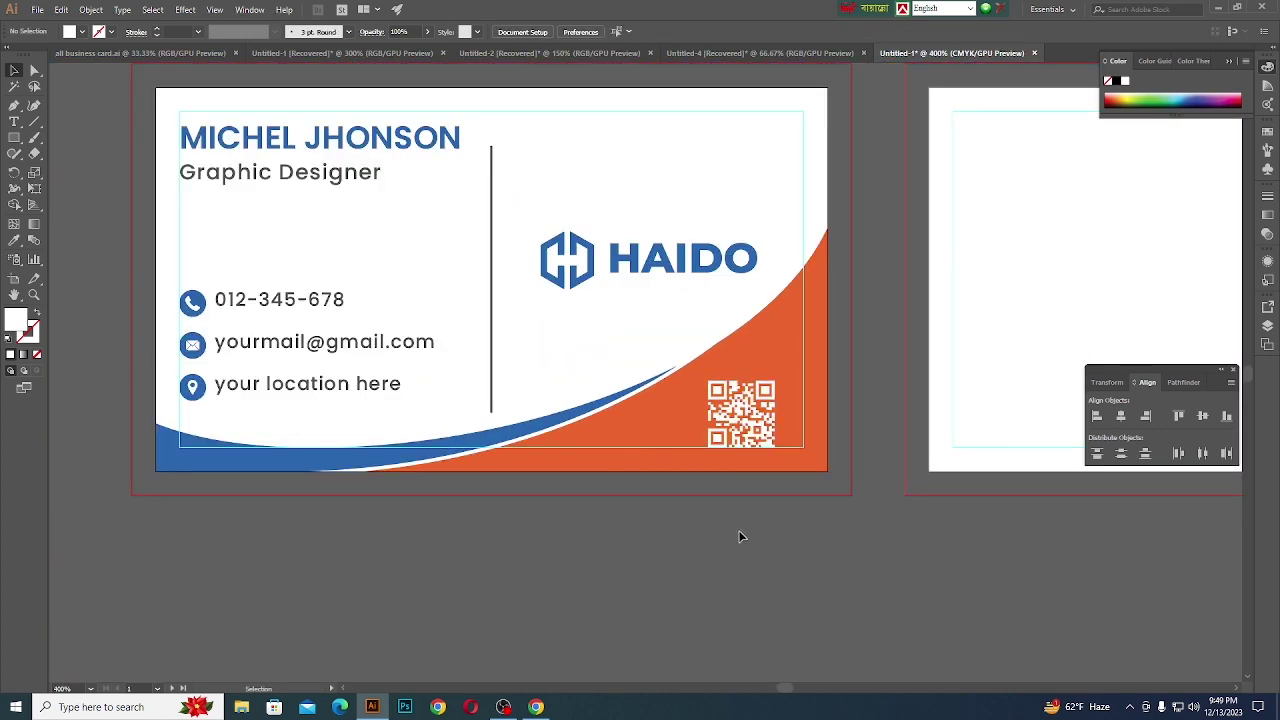
scroll(740, 532, down, 2)
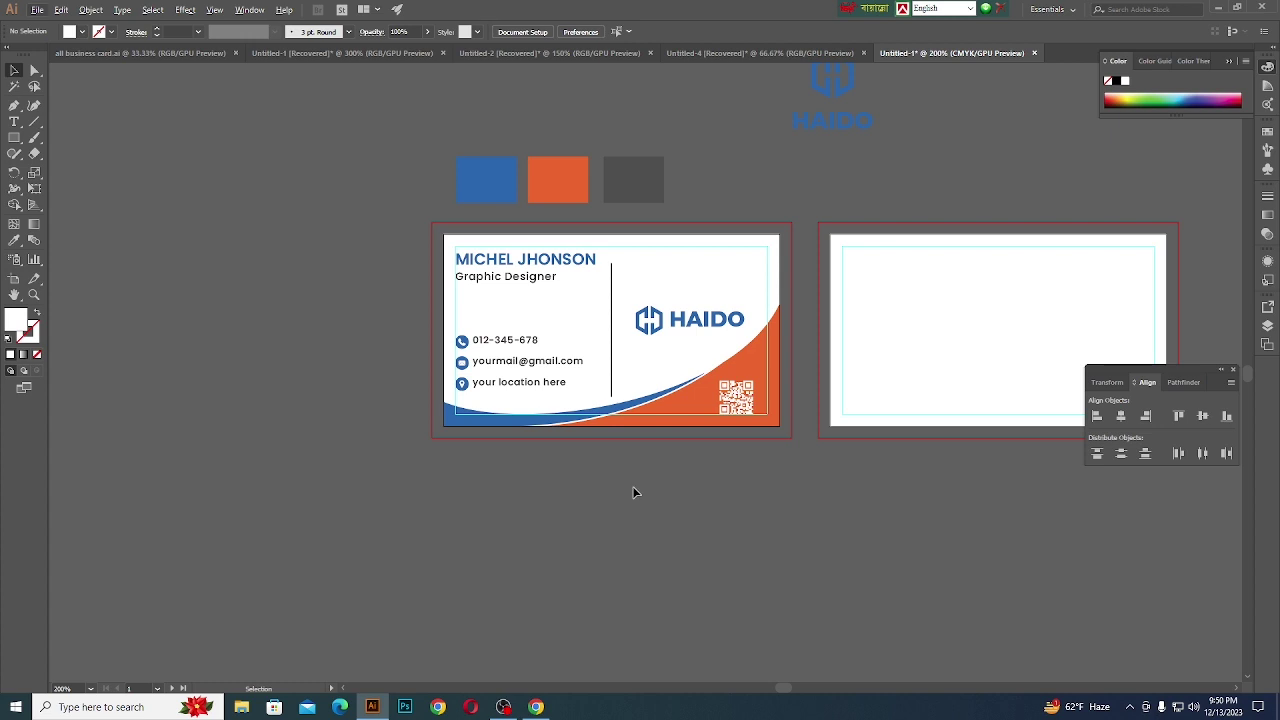
- Alt-drag copies of the blue-and-orange waves and the stacked HAIDO logo onto the back card
scroll(596, 481, down, 2)
scroll(640, 470, up, 2)
scroll(541, 467, up, 1)
scroll(541, 467, down, 1)
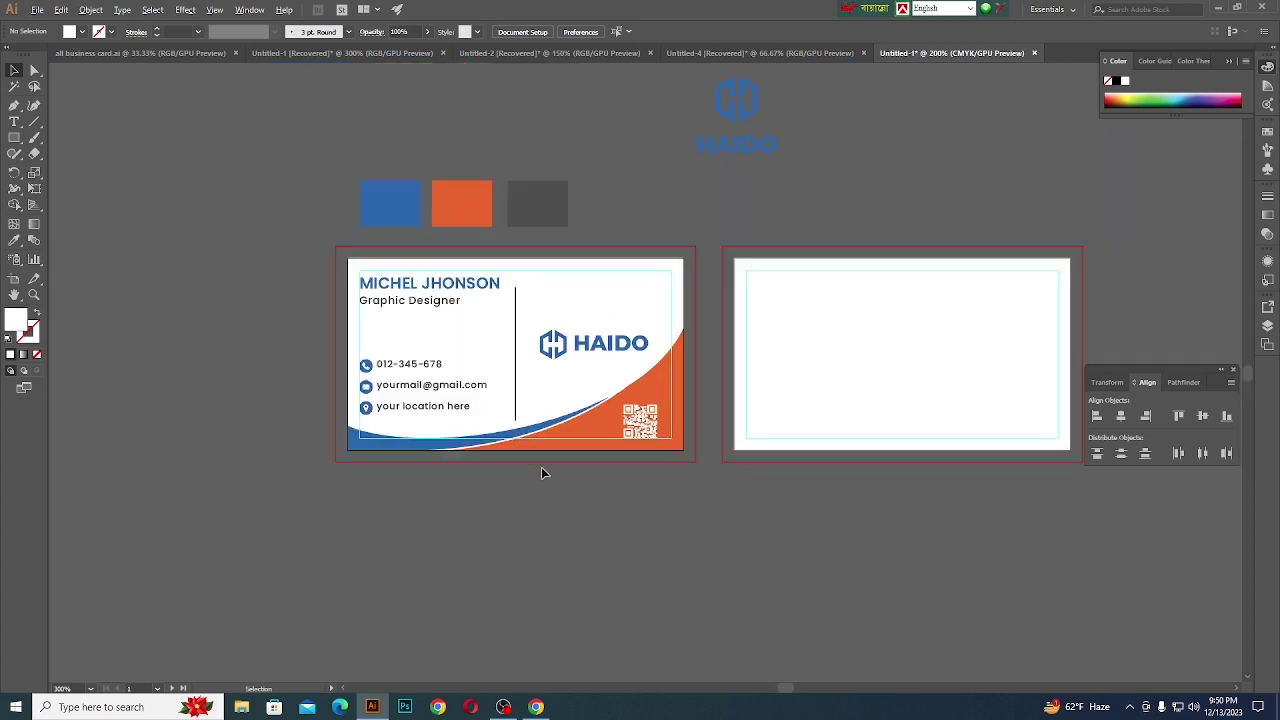
drag(600, 416, 981, 416)
click(744, 488)
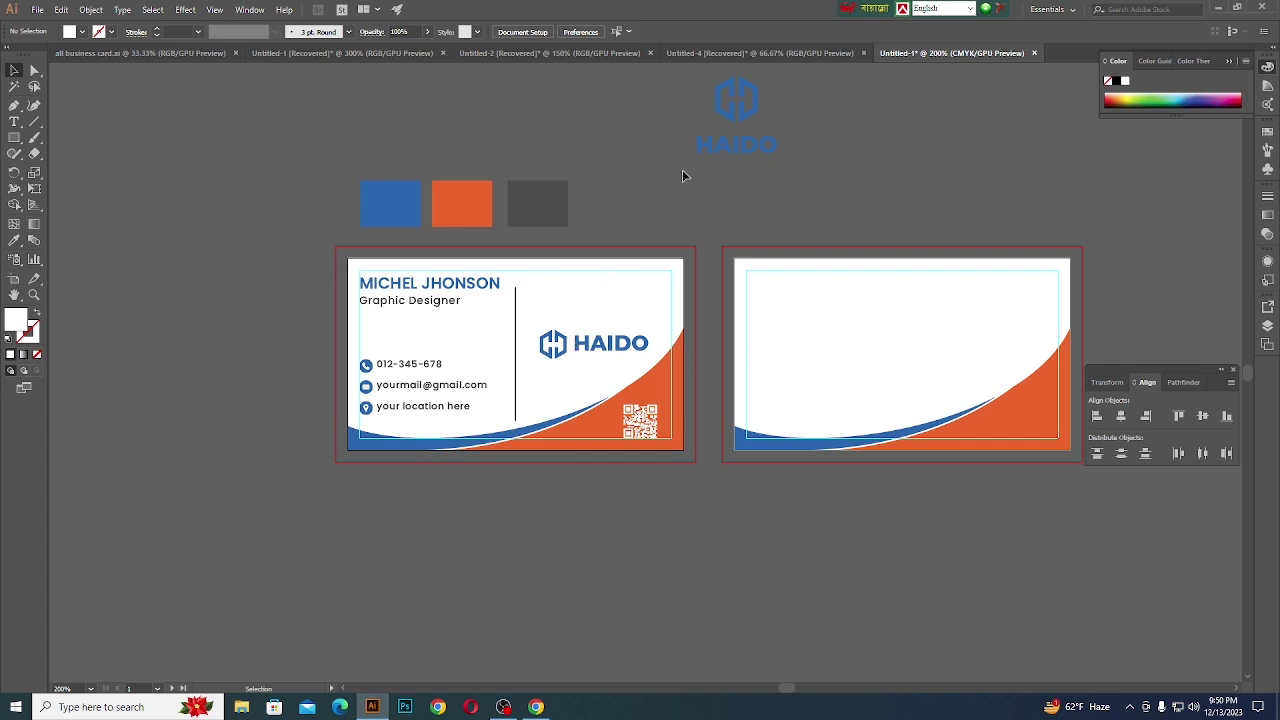
drag(722, 148, 887, 383)
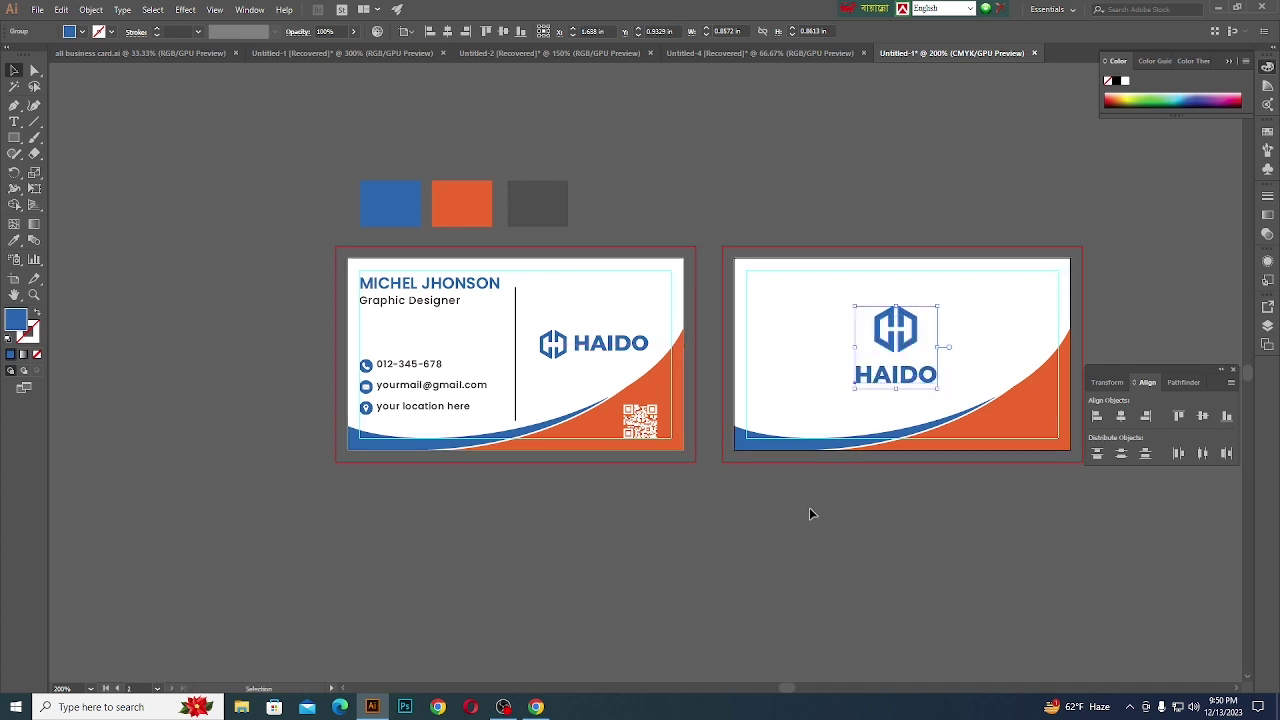
- Select the back card's HAIDO logo group and switch to the Type tool
click(810, 513)
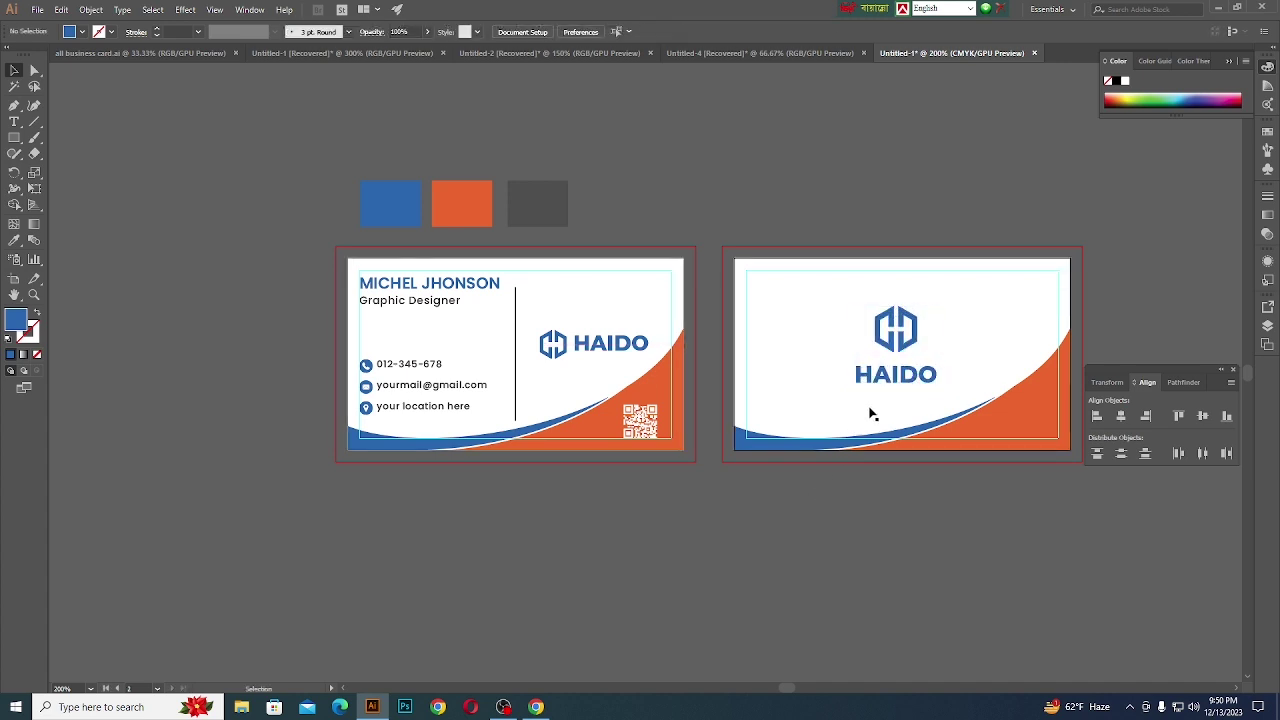
scroll(886, 405, up, 1)
click(891, 374)
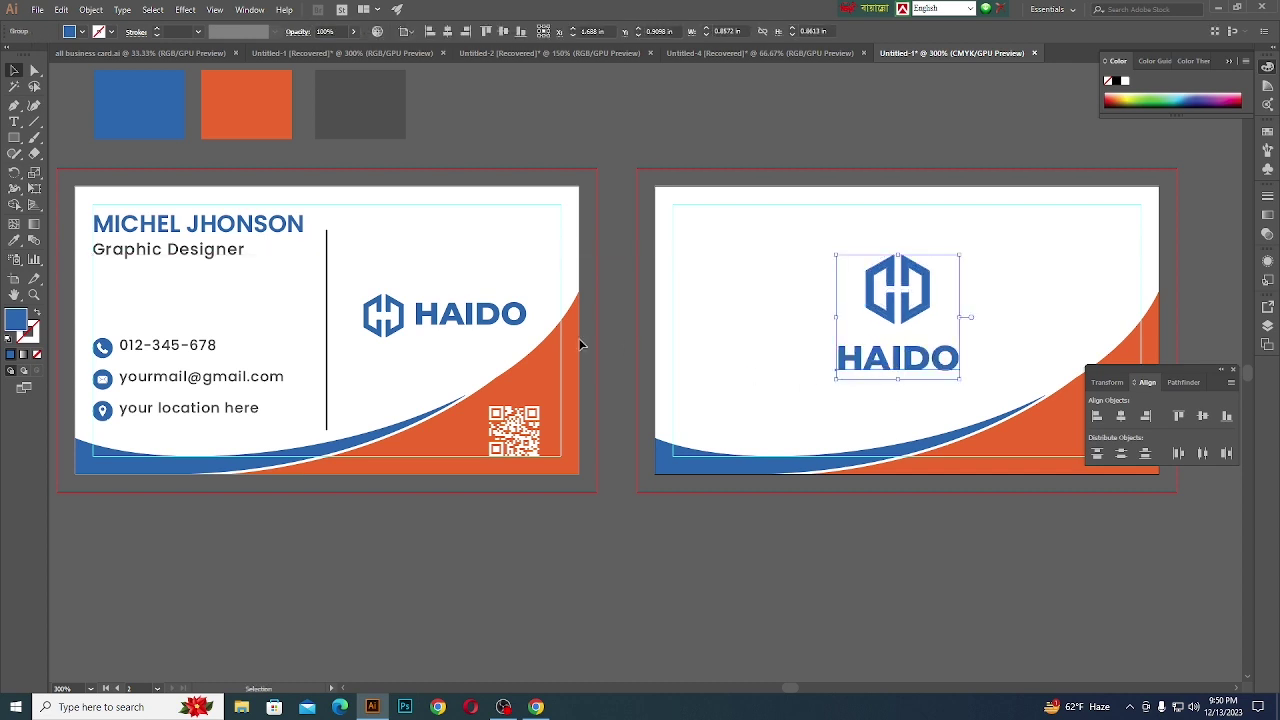
click(316, 526)
click(14, 121)
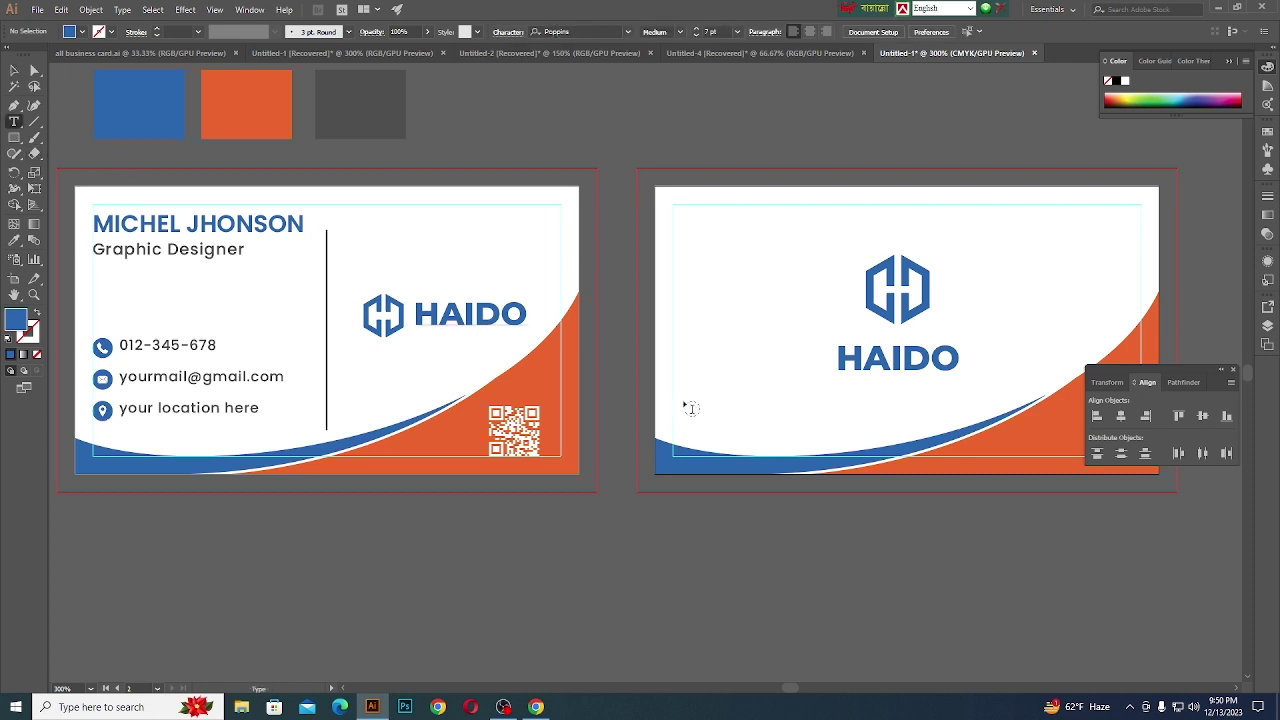
- Start a new text line below HAIDO in the phone number's gray at 8 pt
click(836, 395)
click(14, 240)
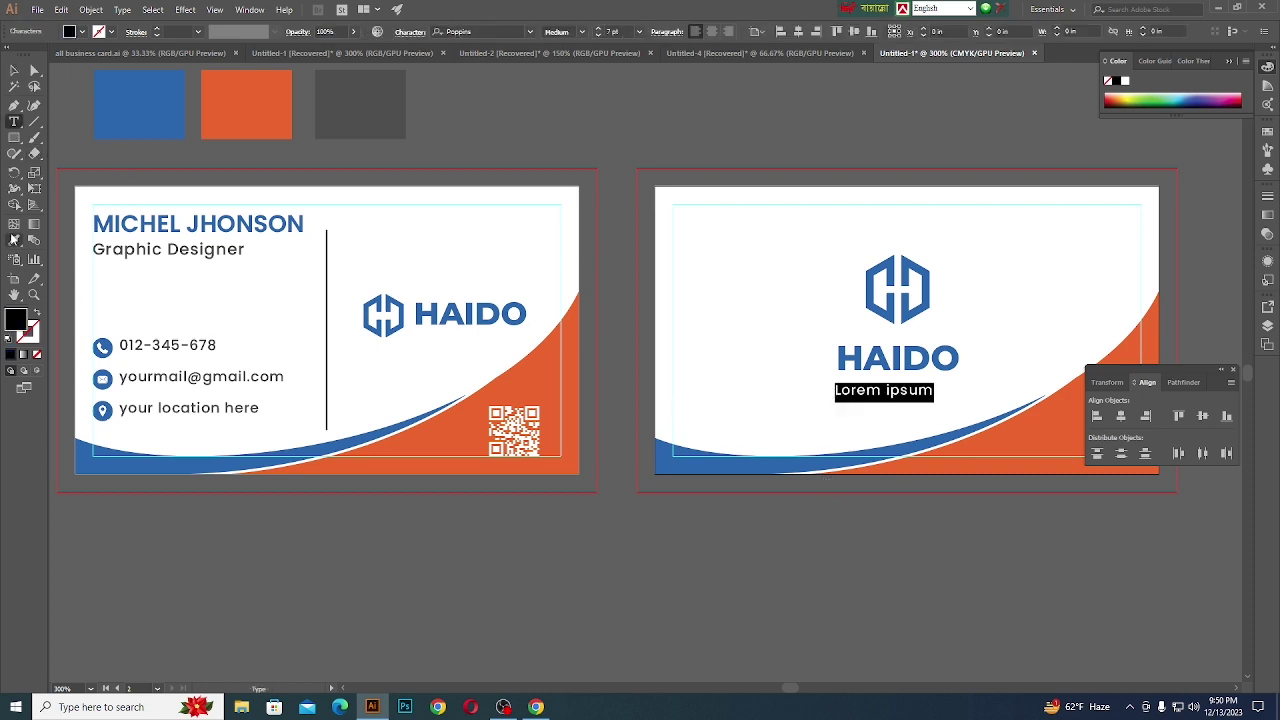
click(173, 346)
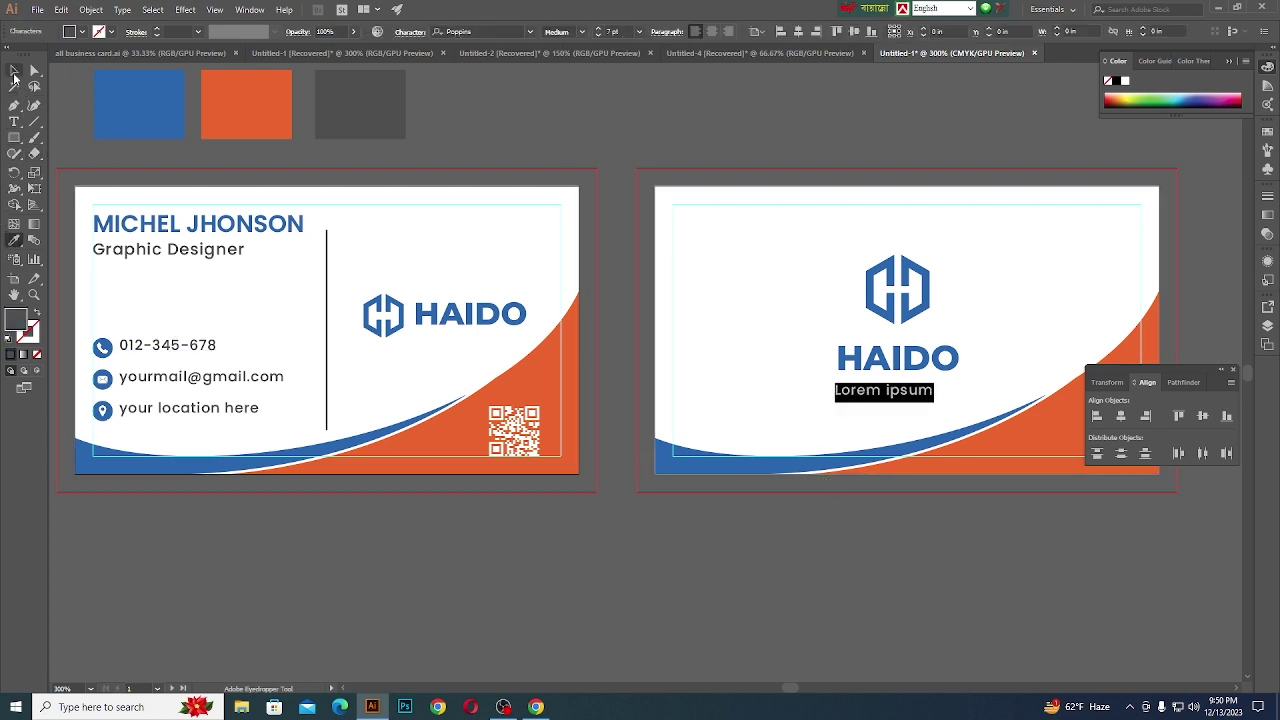
click(14, 70)
scroll(937, 394, up, 2)
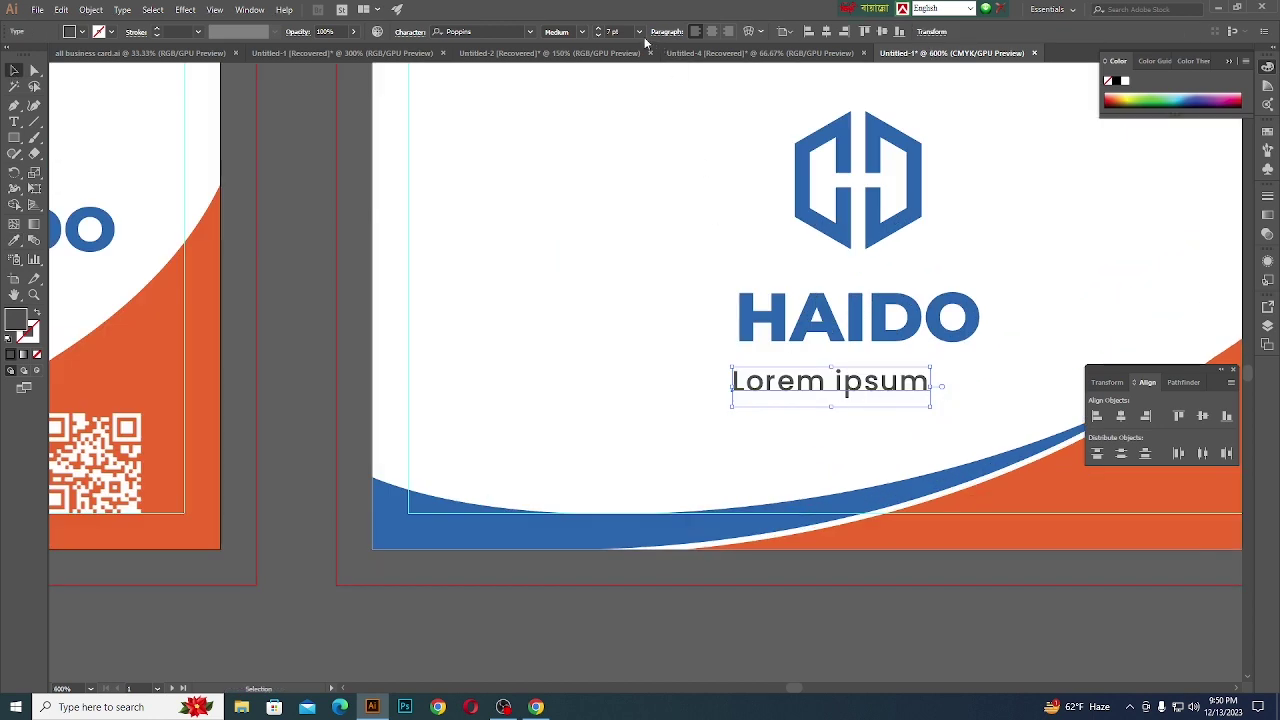
click(612, 31)
text(8)
key(Return)
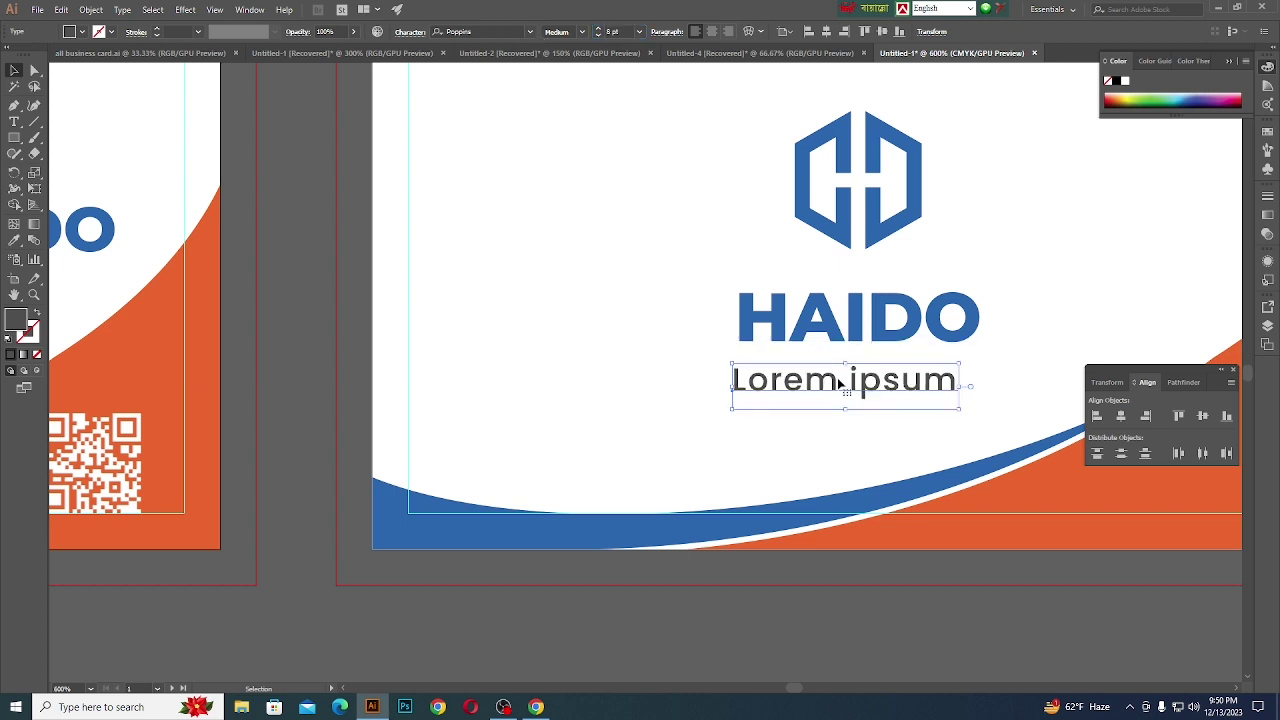
double_click(844, 386)
drag(960, 386, 698, 388)
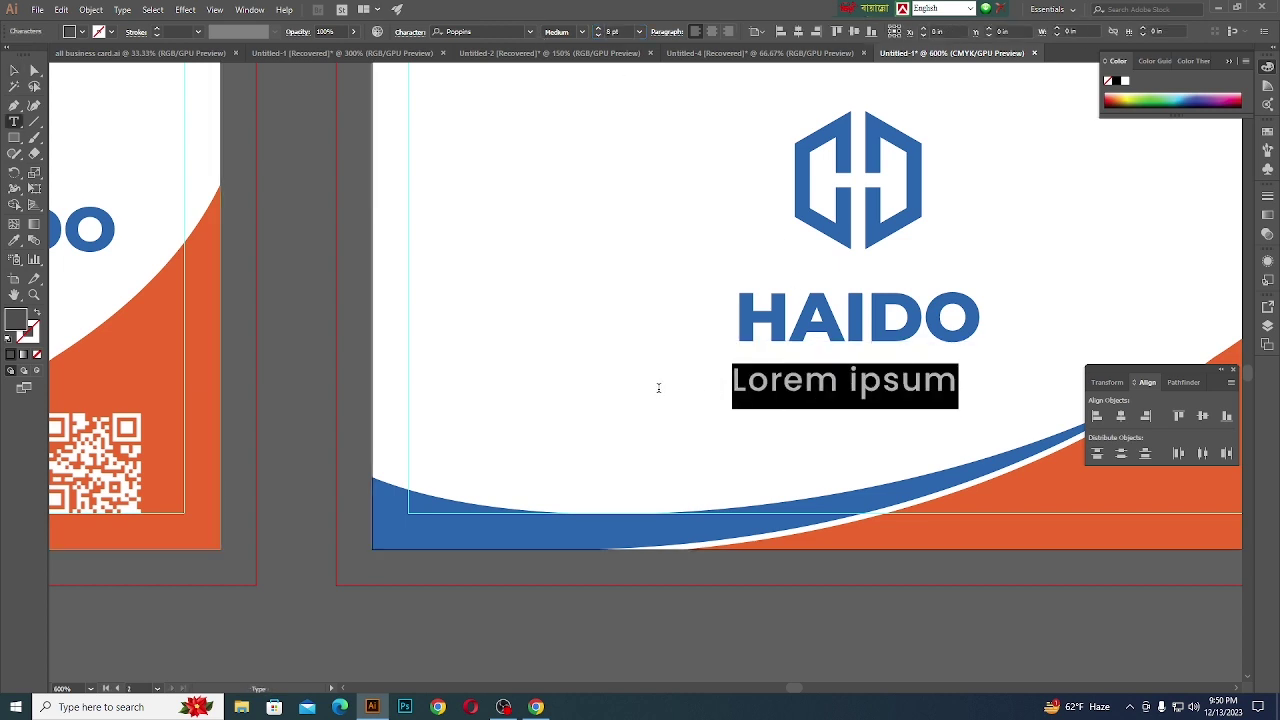
key(BackSpace)
text(y)
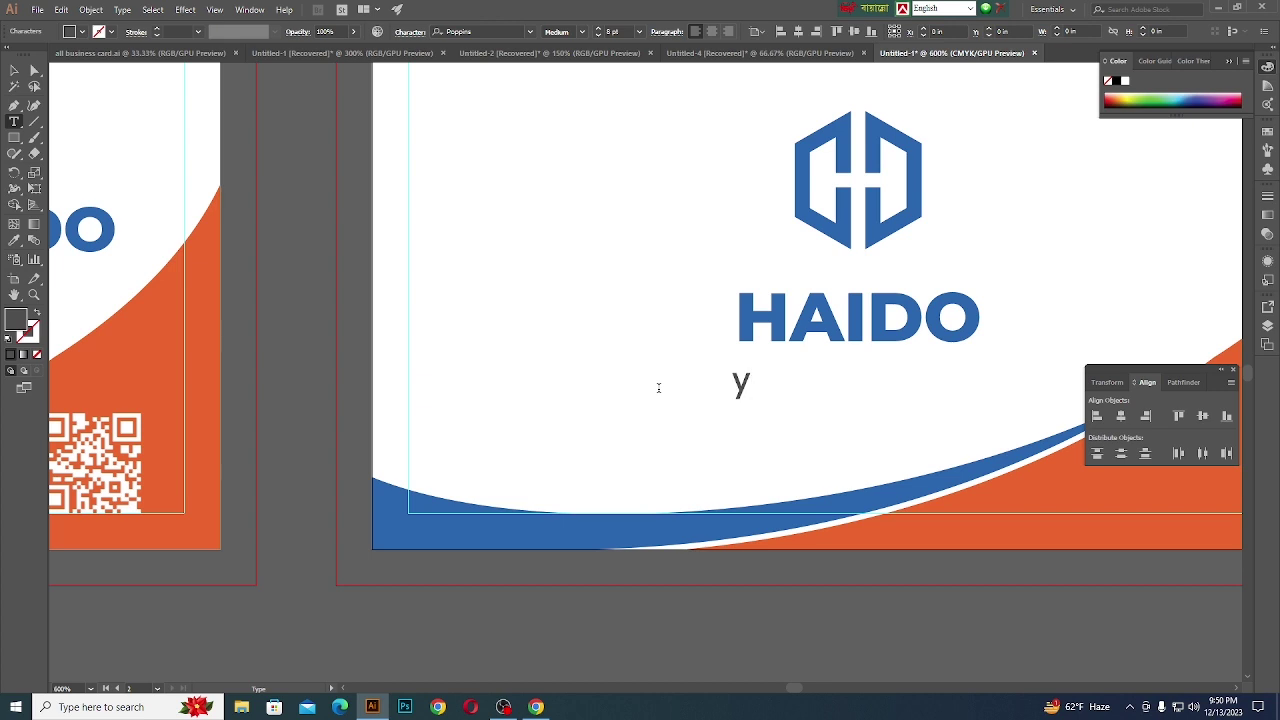
text(ourwe)
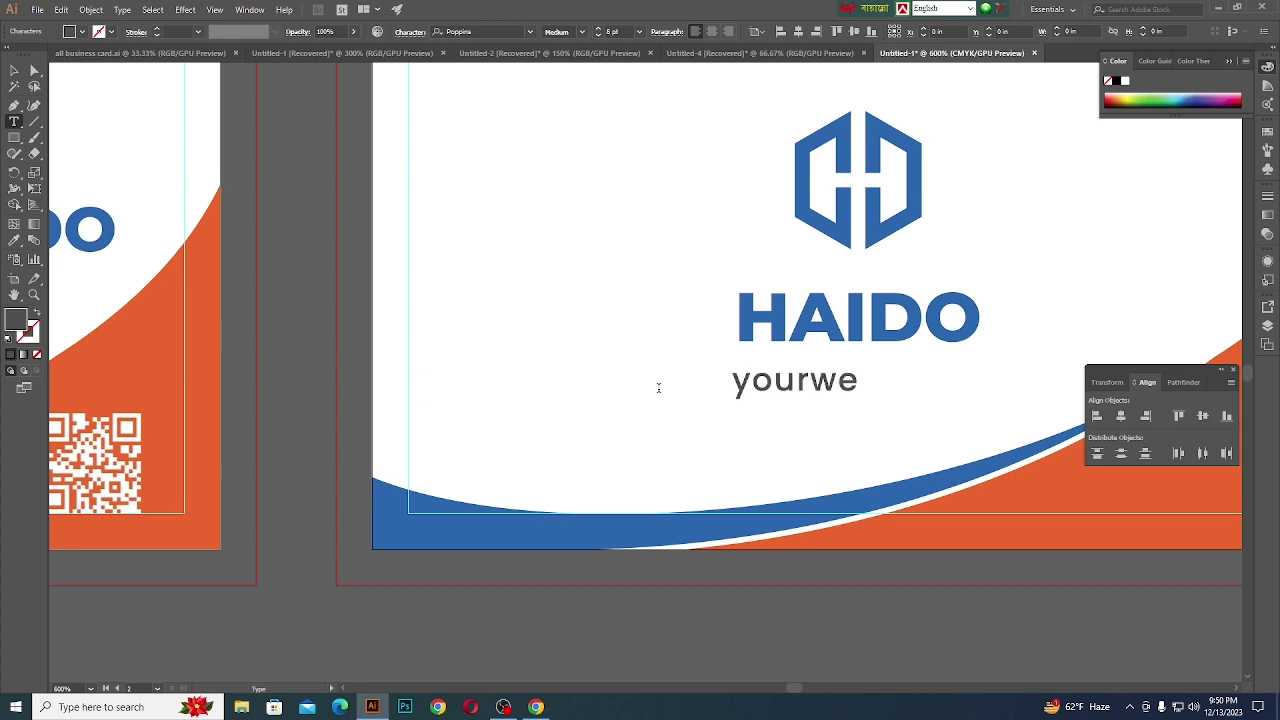
text(b)
key(BackSpace)
key(BackSpace)
key(BackSpace)
key(BackSpace)
key(BackSpace)
key(BackSpace)
key(BackSpace)
text(www.)
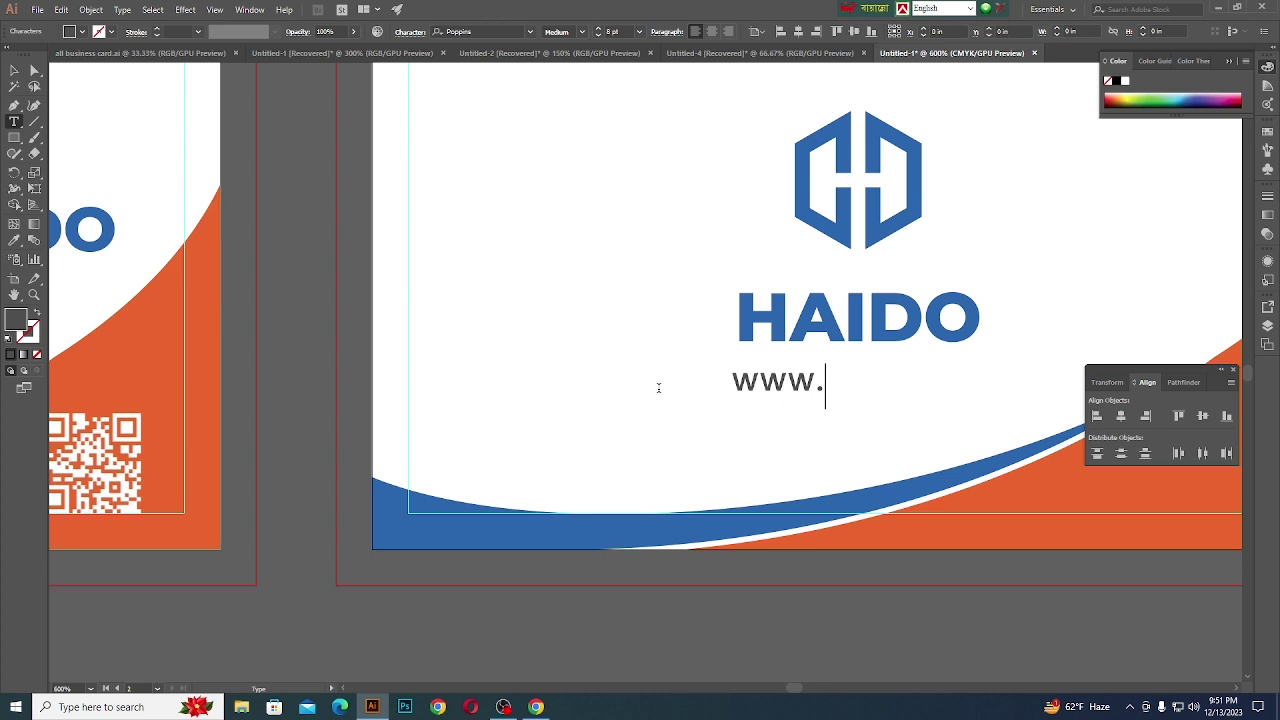
text(your)
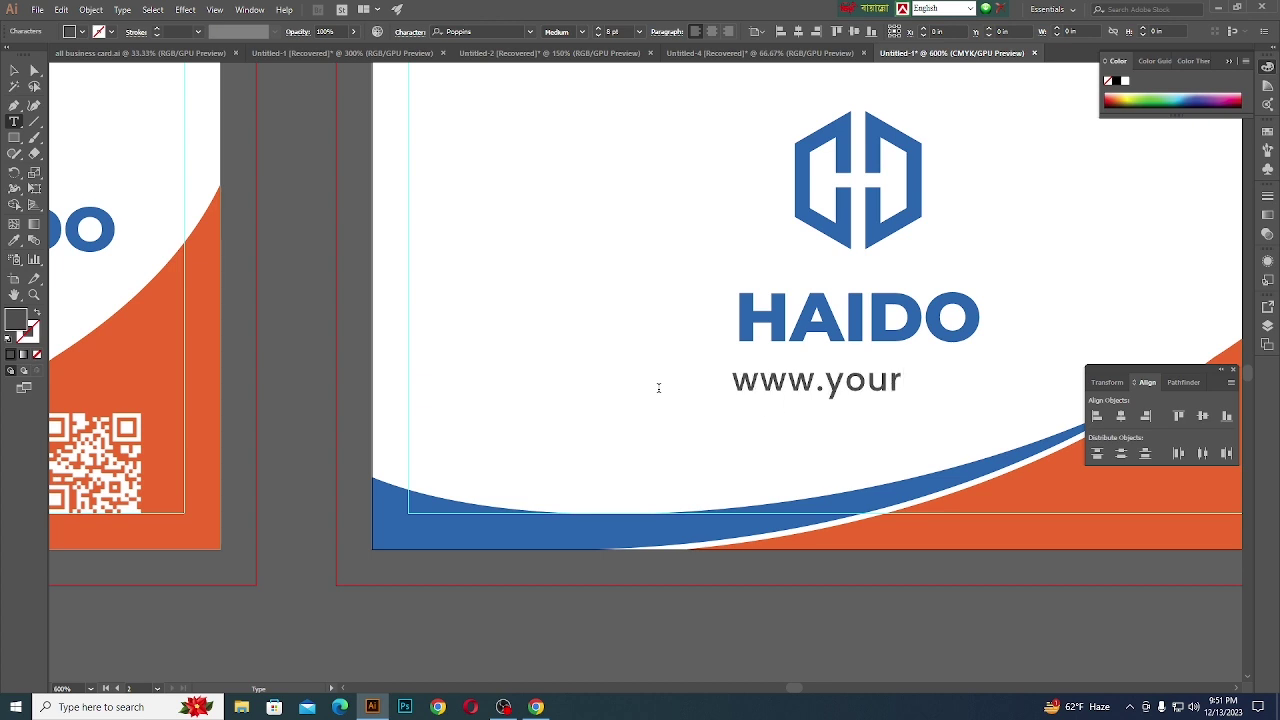
text(website)
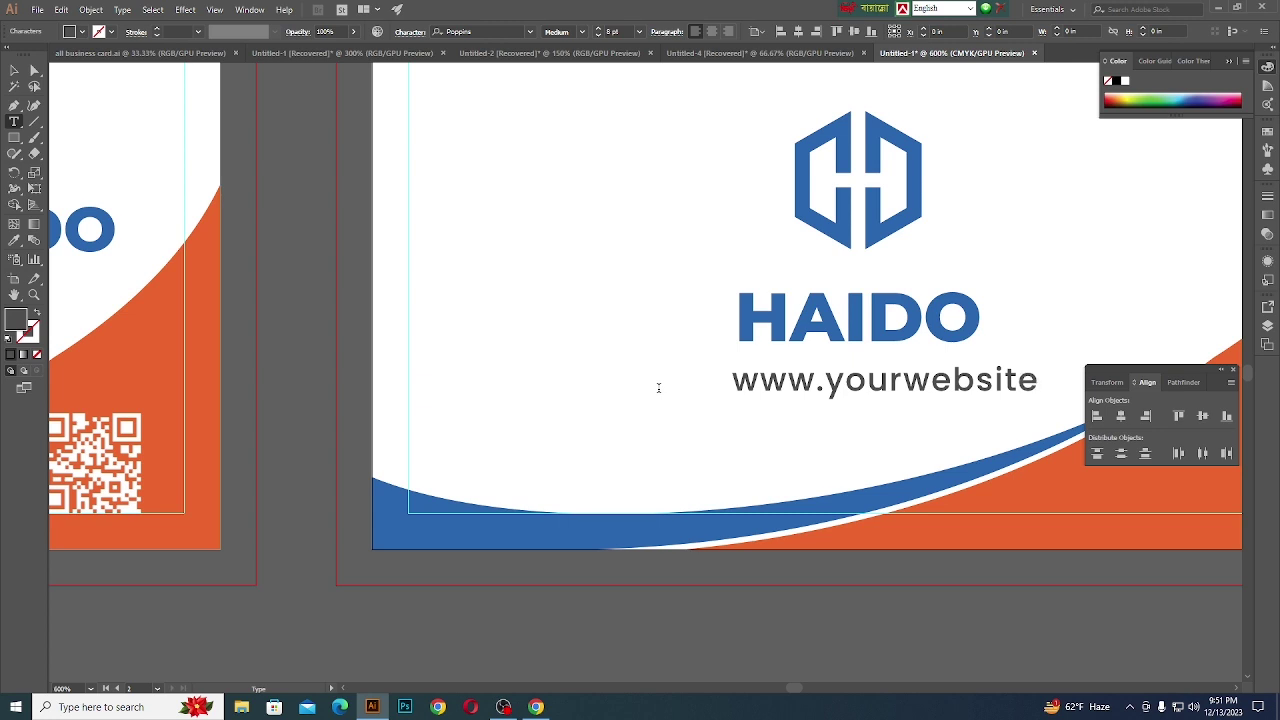
text(he)
scroll(658, 405, down, 3)
scroll(887, 377, up, 2)
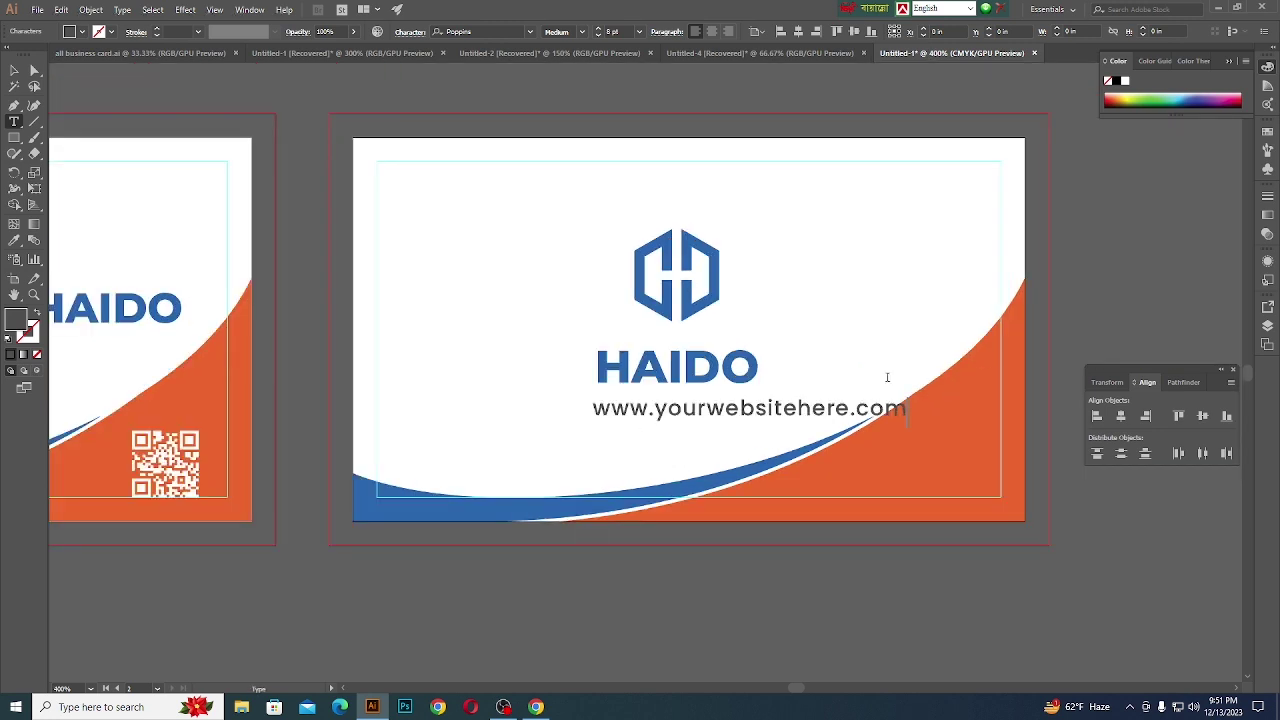
click(14, 70)
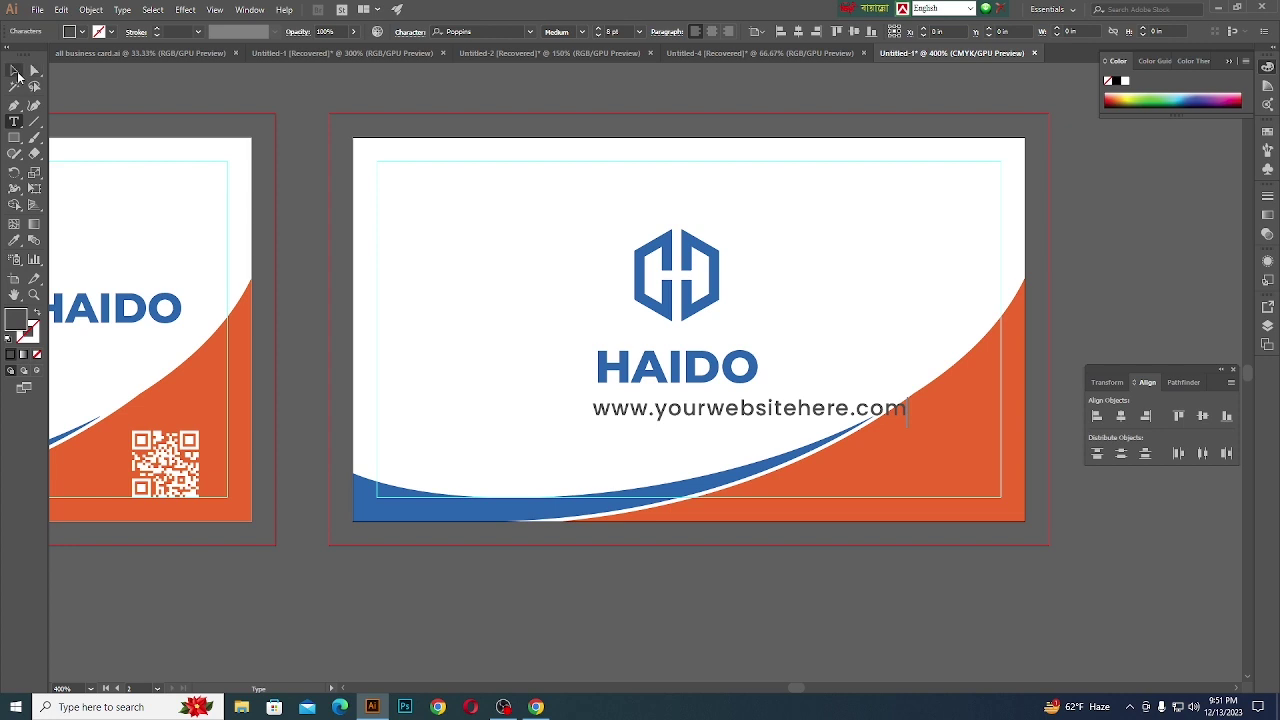
click(1124, 418)
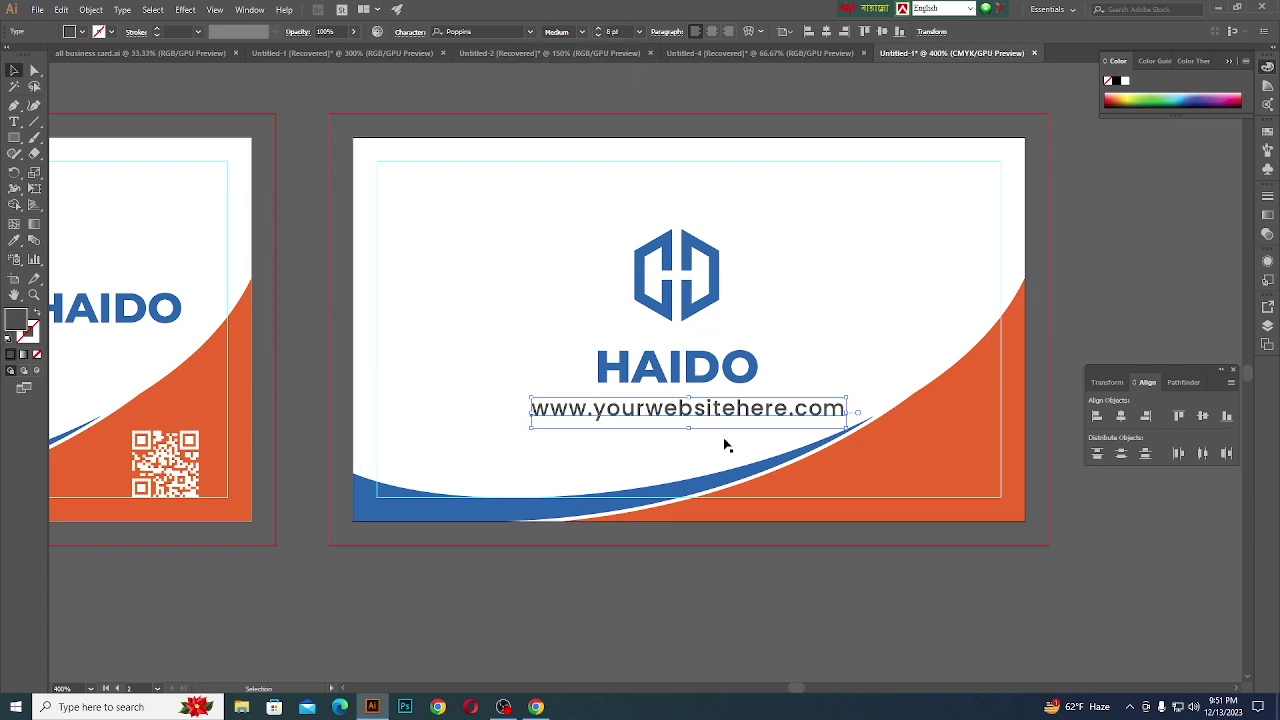
click(719, 373)
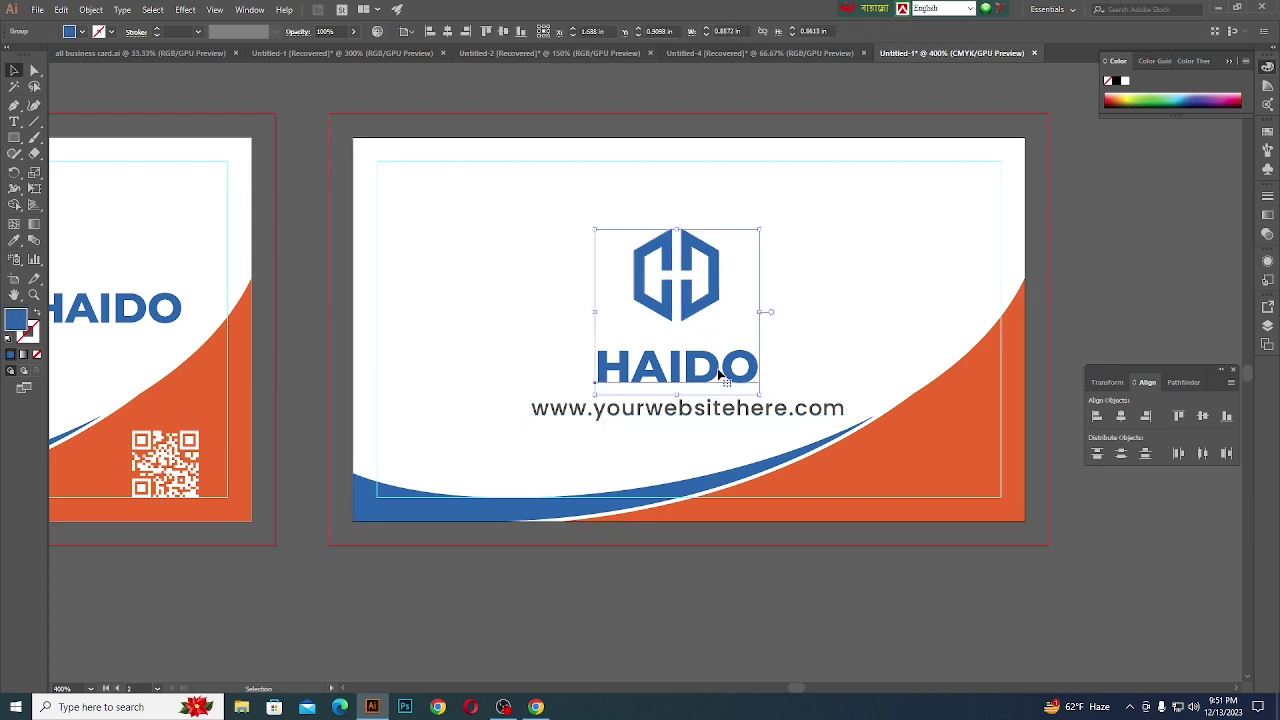
double_click(719, 373)
click(719, 373)
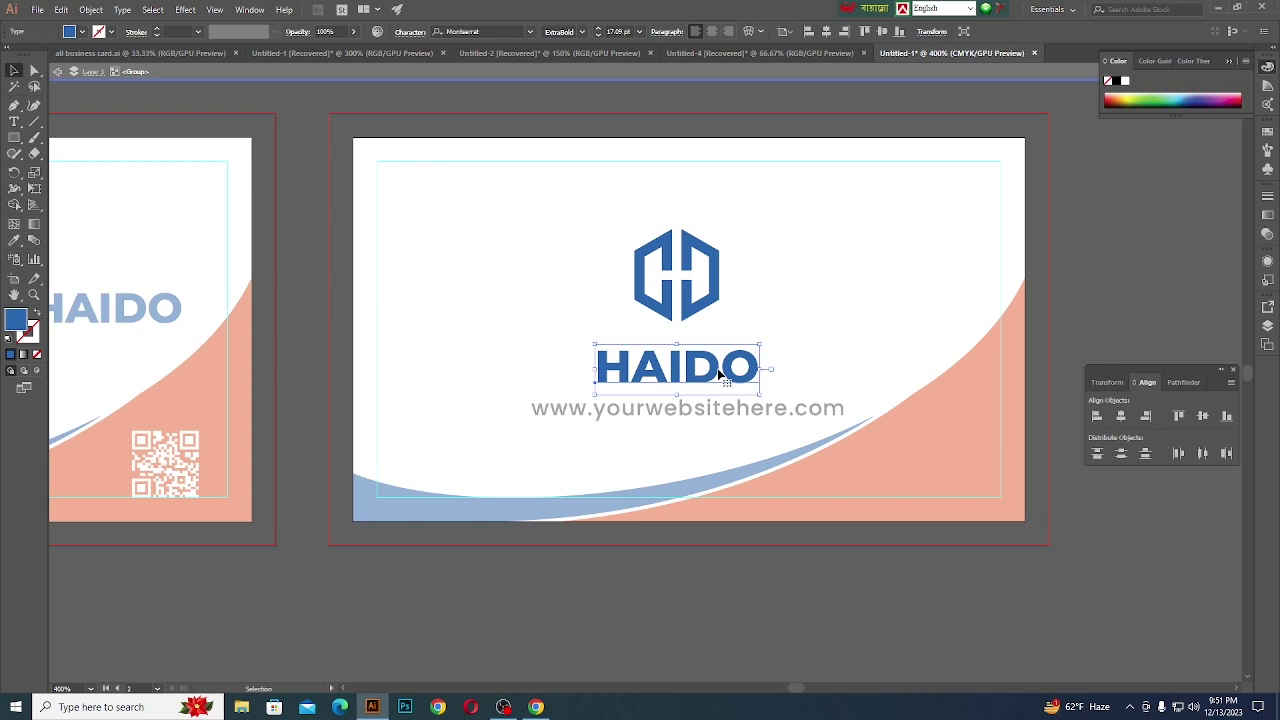
key(Up)
key(Up)
key(Up)
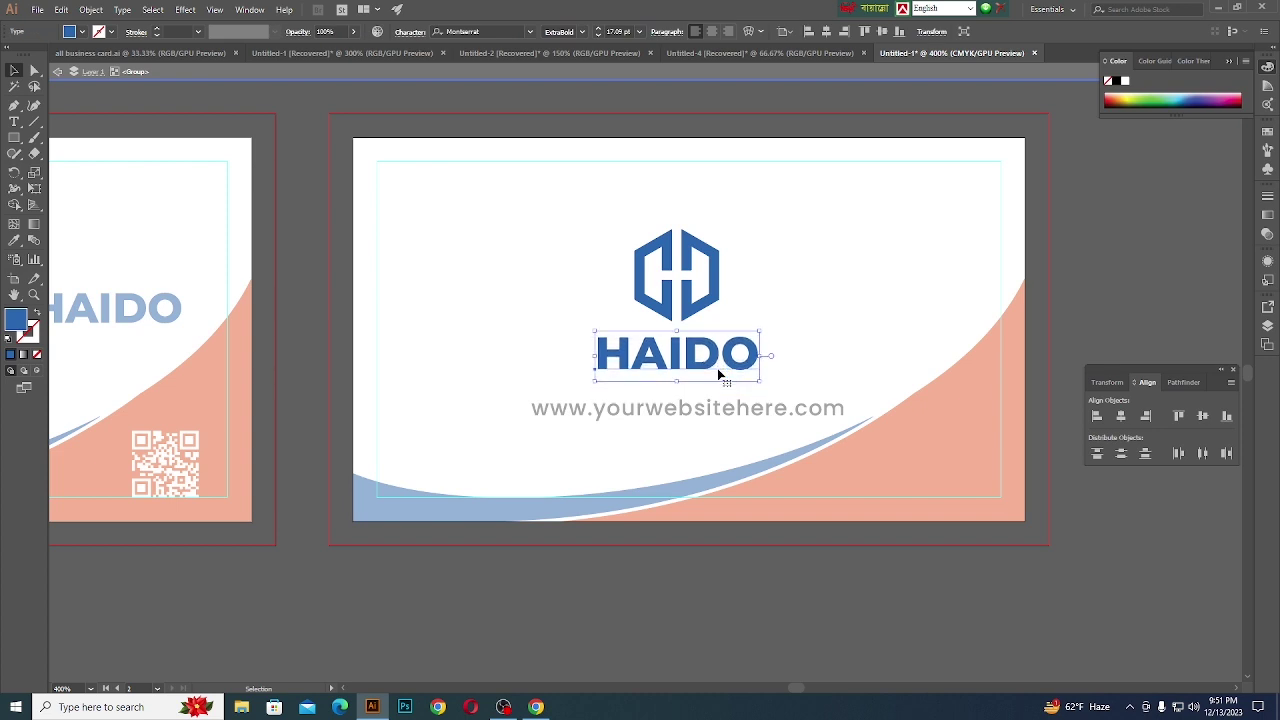
click(709, 74)
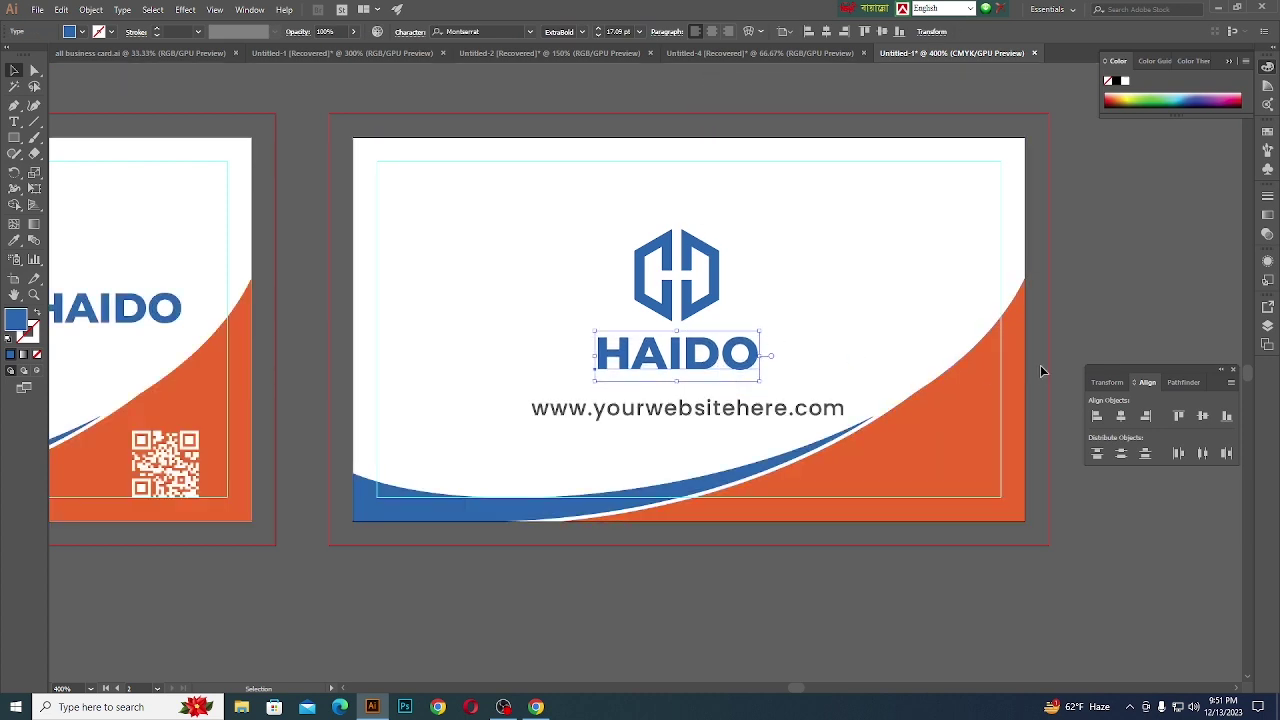
click(1103, 297)
click(756, 410)
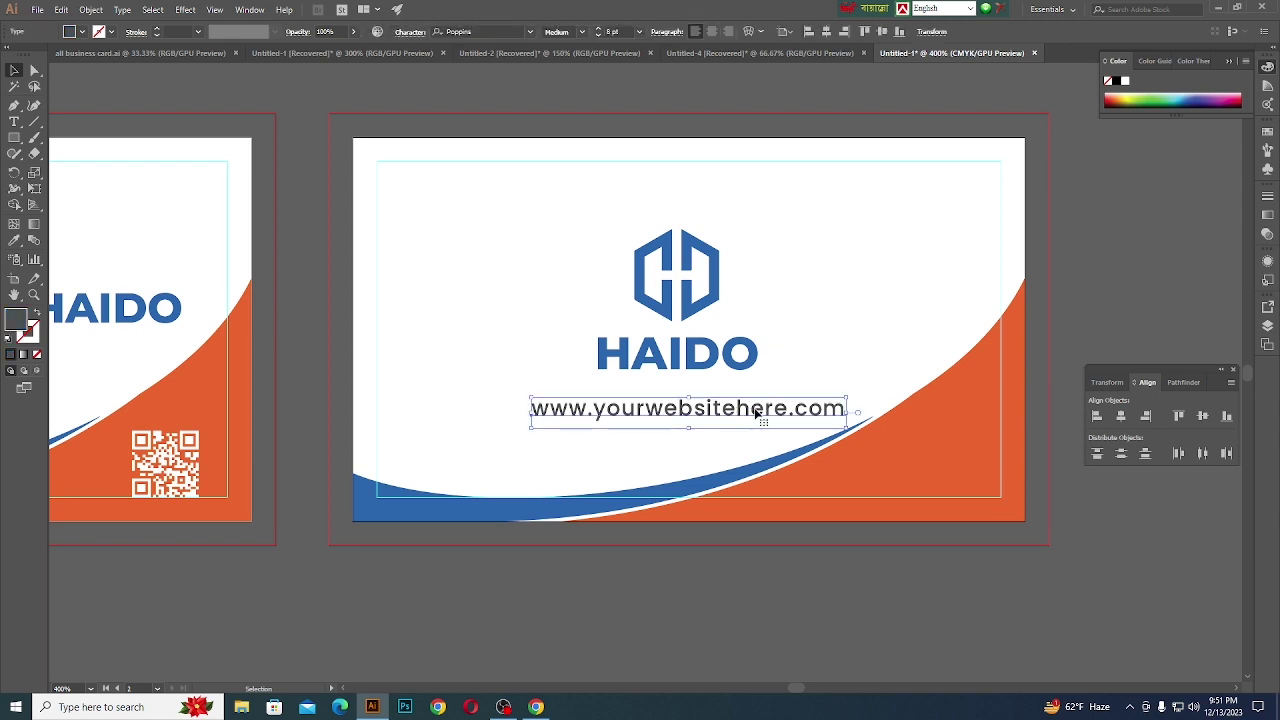
scroll(977, 491, down, 3)
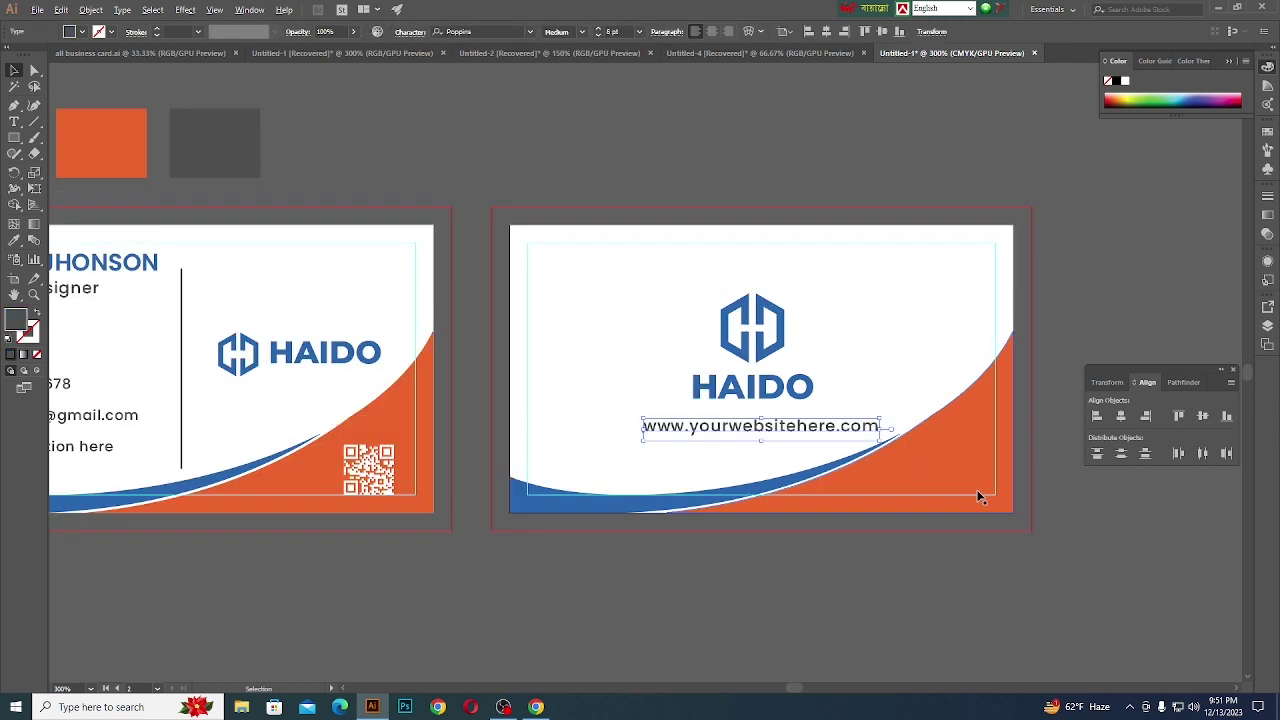
click(745, 244)
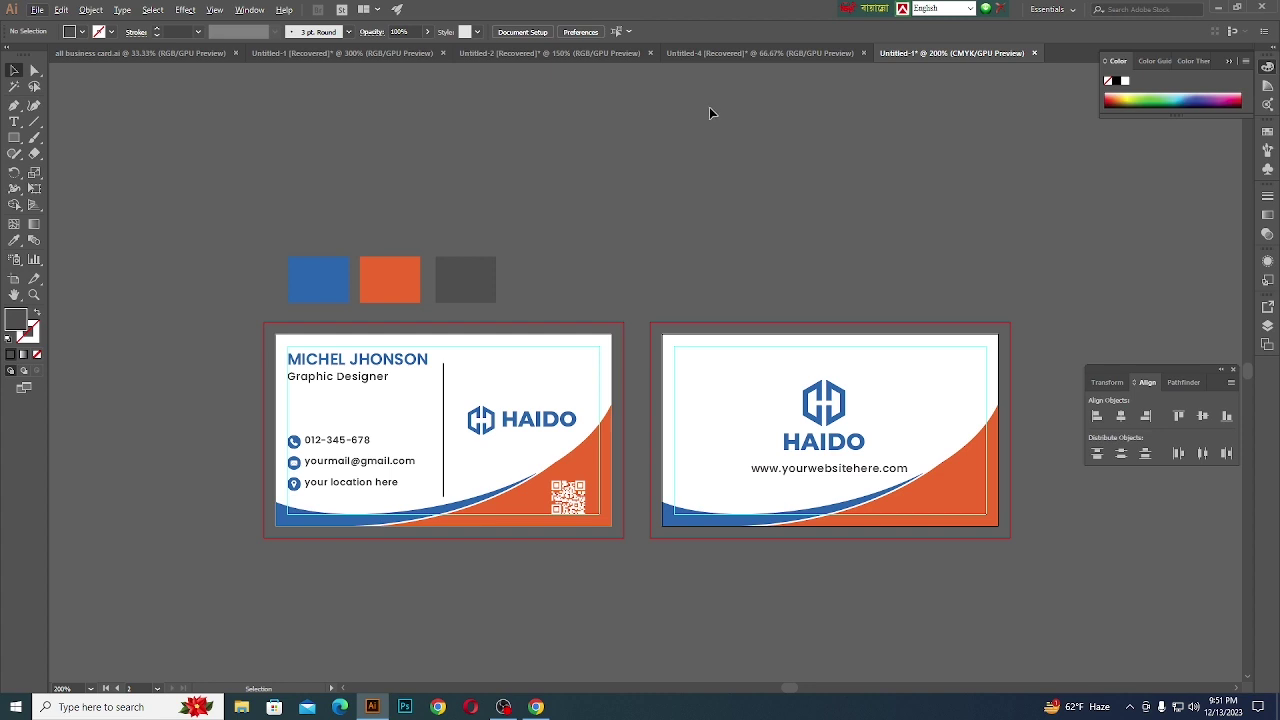
- Copy the faint halftone dot pattern from Untitled-2 into the card document
click(710, 54)
click(586, 53)
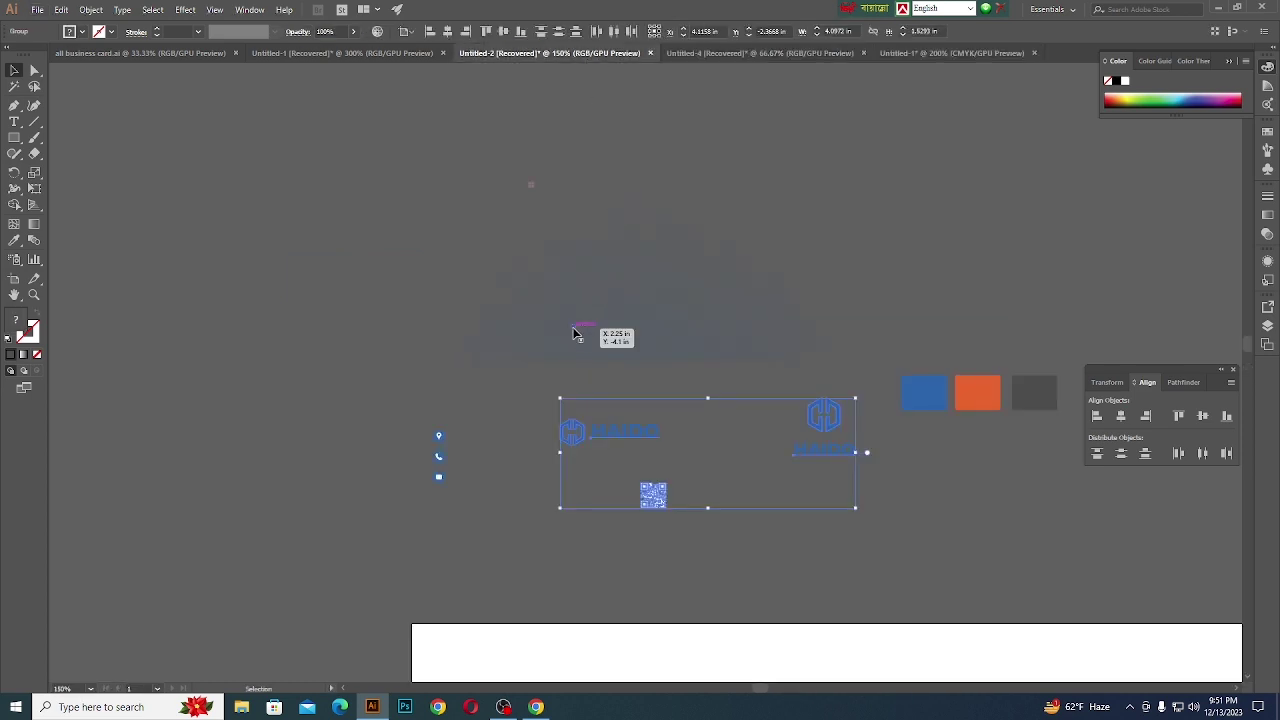
click(575, 333)
drag(684, 302, 857, 274)
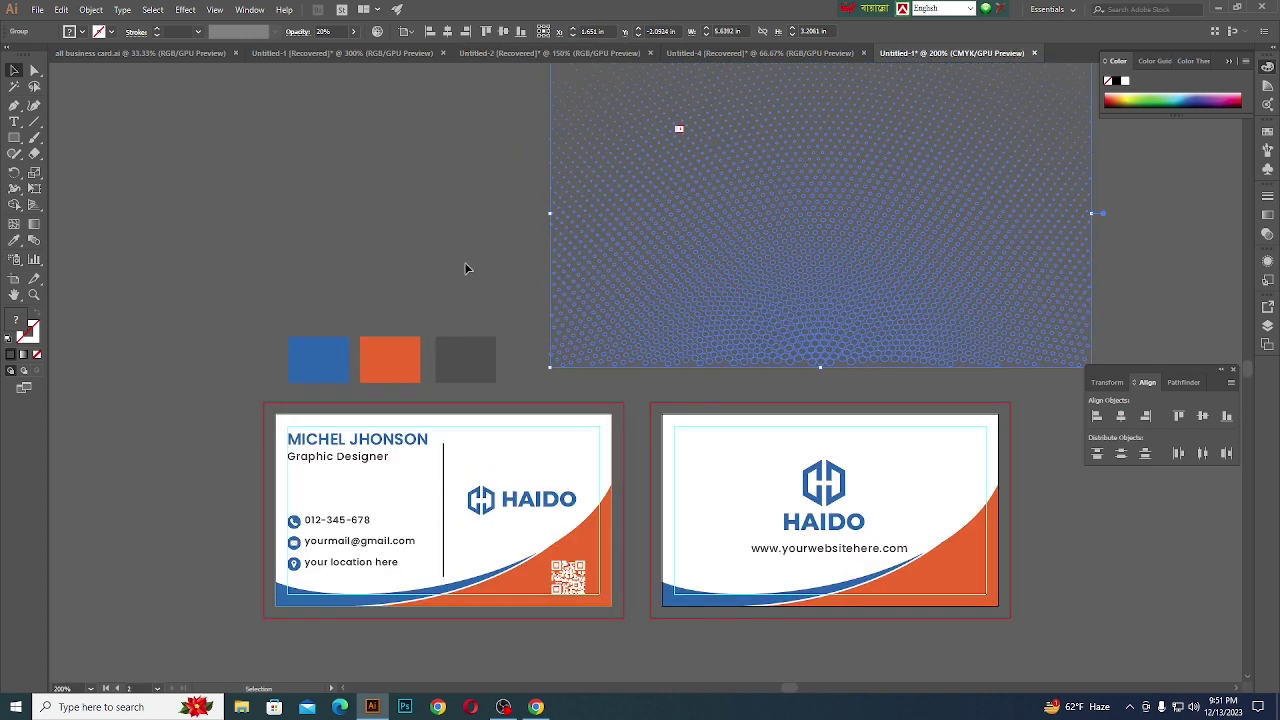
click(406, 251)
- Duplicate the front card's white background rectangle and place the copy over the halftone pattern
click(290, 420)
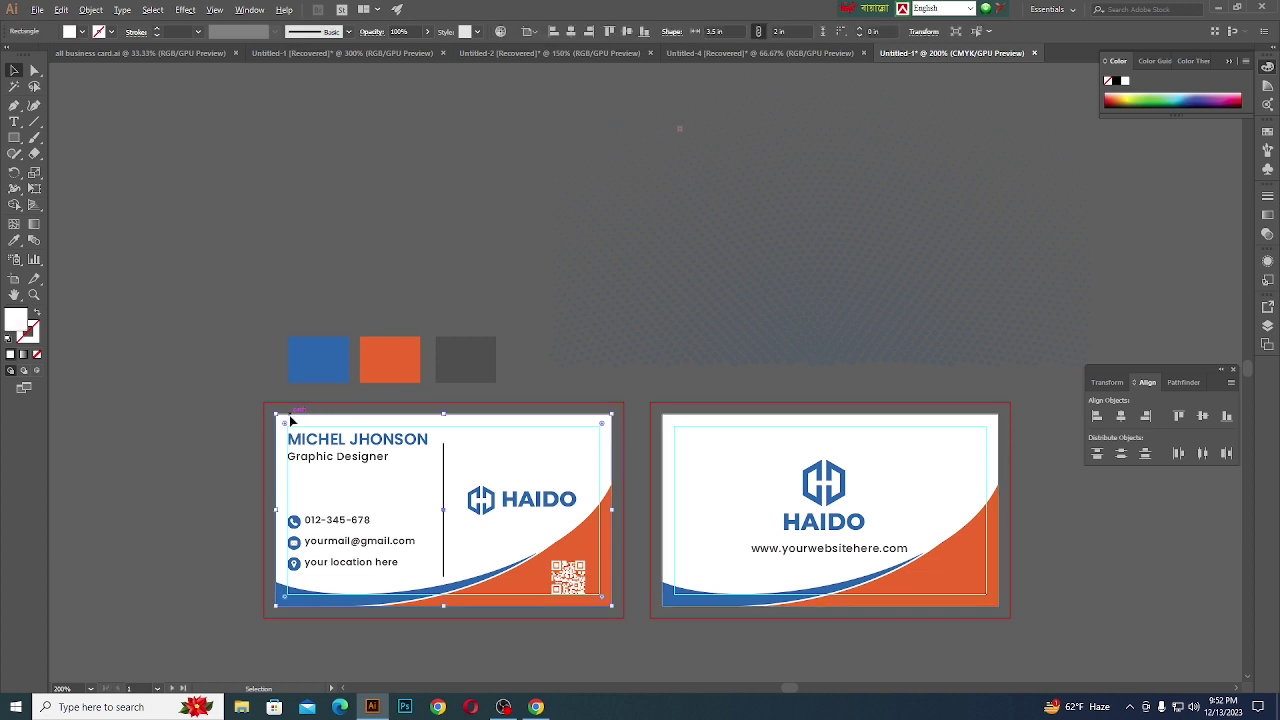
drag(290, 420, 290, 94)
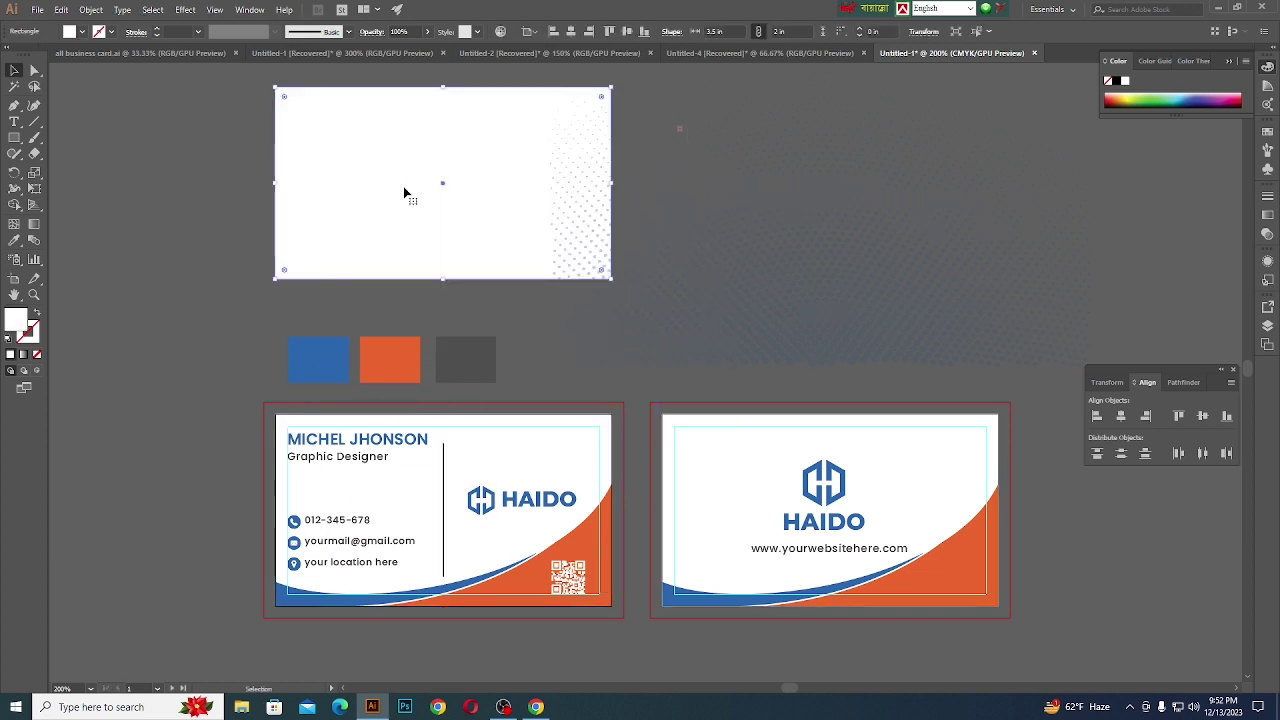
drag(403, 194, 770, 248)
click(521, 174)
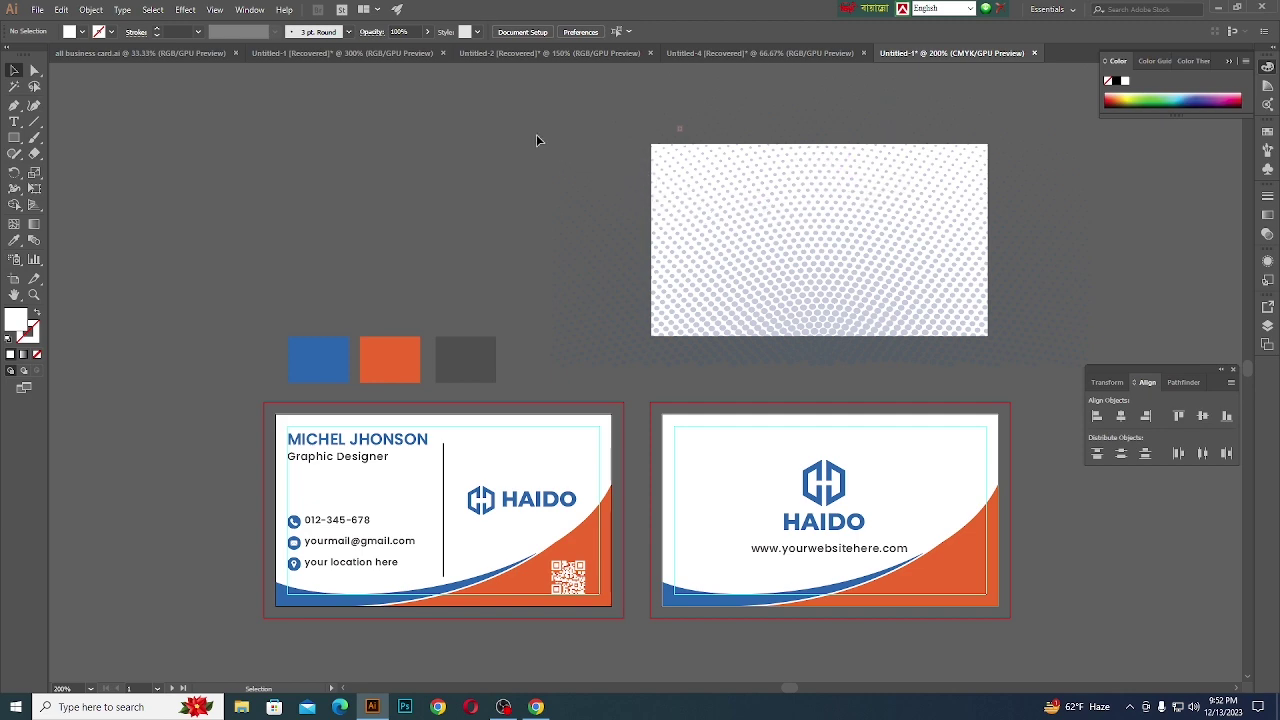
- Bring the card-sized white rectangle forward above the halftone pattern
scroll(700, 212, up, 2)
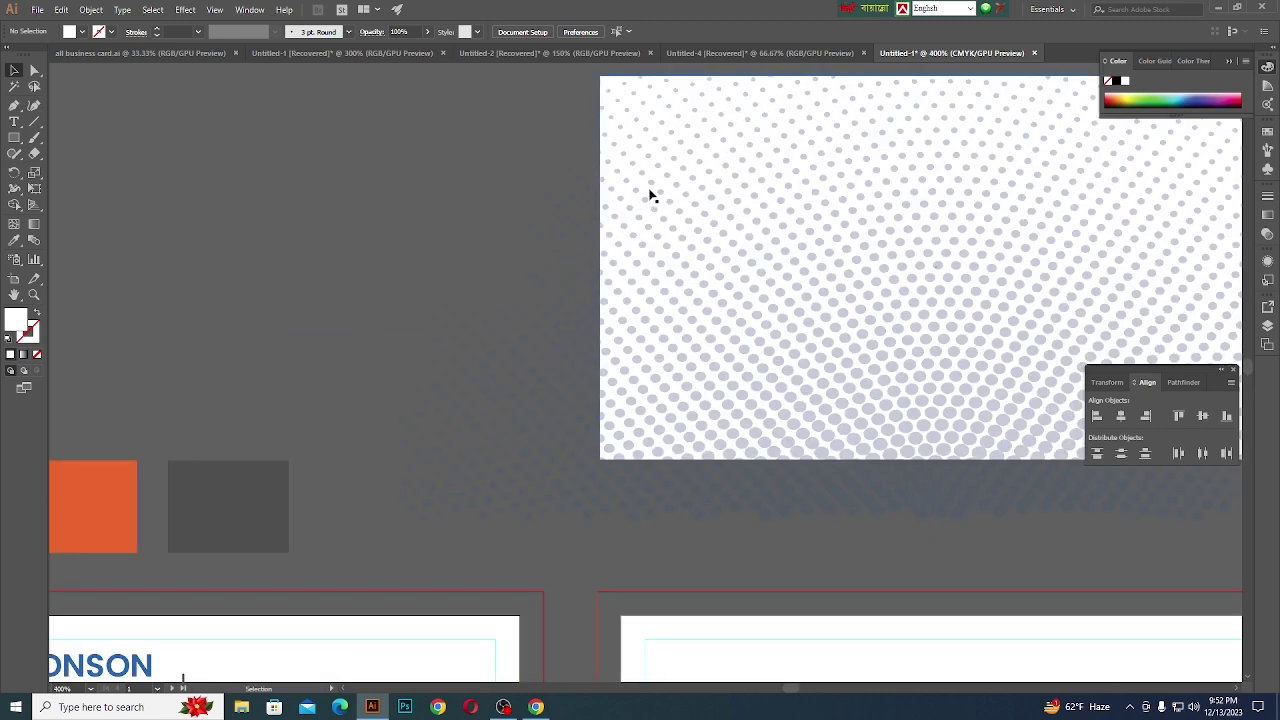
click(649, 195)
right_click(649, 195)
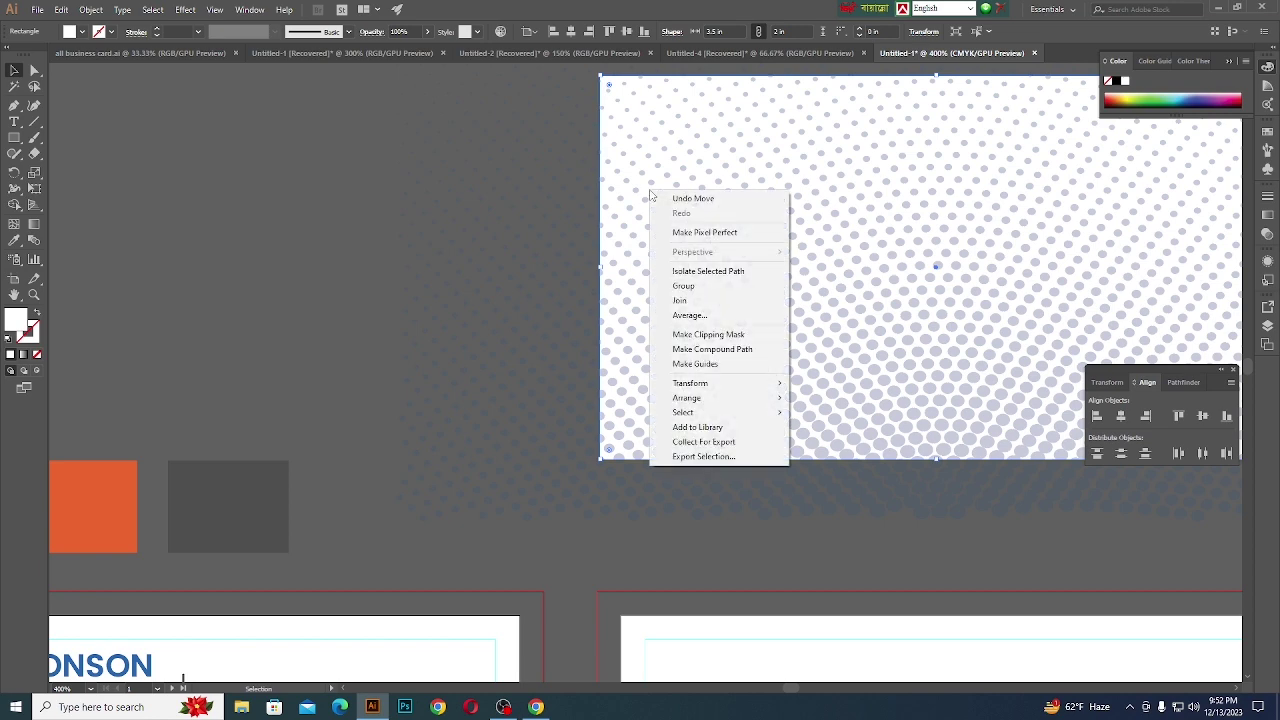
mouse_move(708, 398)
click(832, 411)
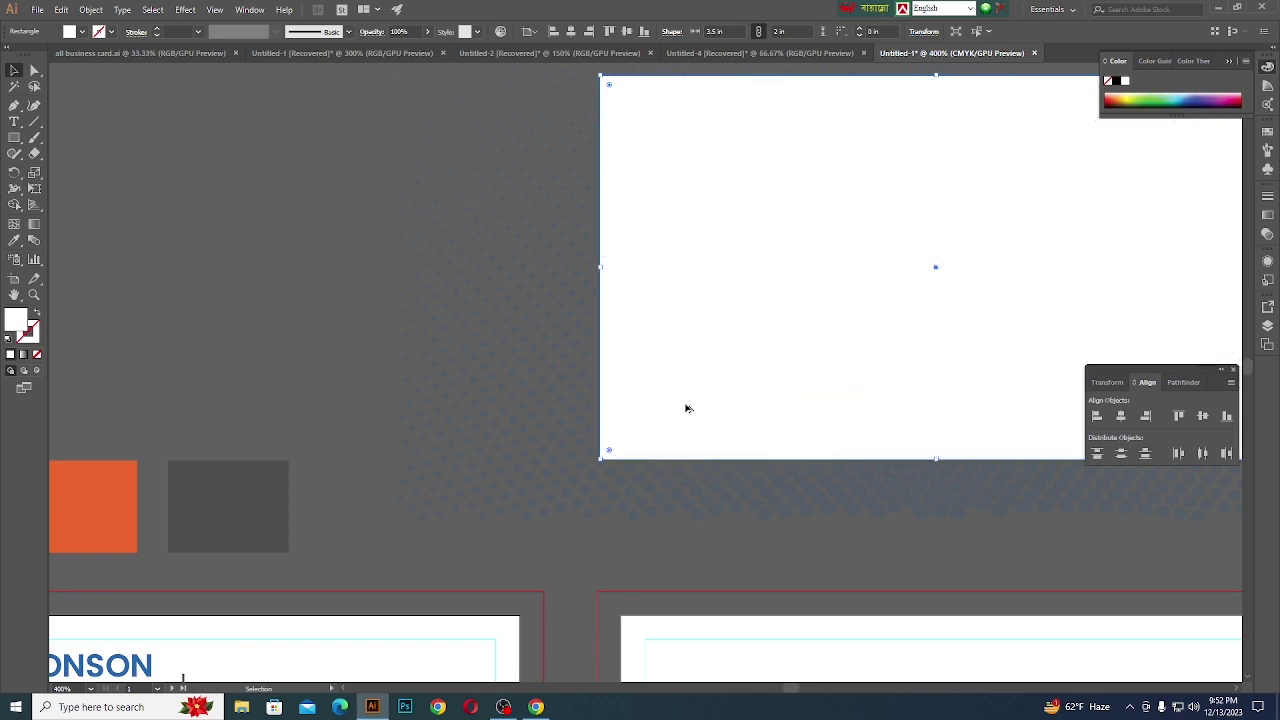
- Make a clipping mask from the rectangle and halftone pattern together
scroll(682, 407, down, 3)
click(545, 277)
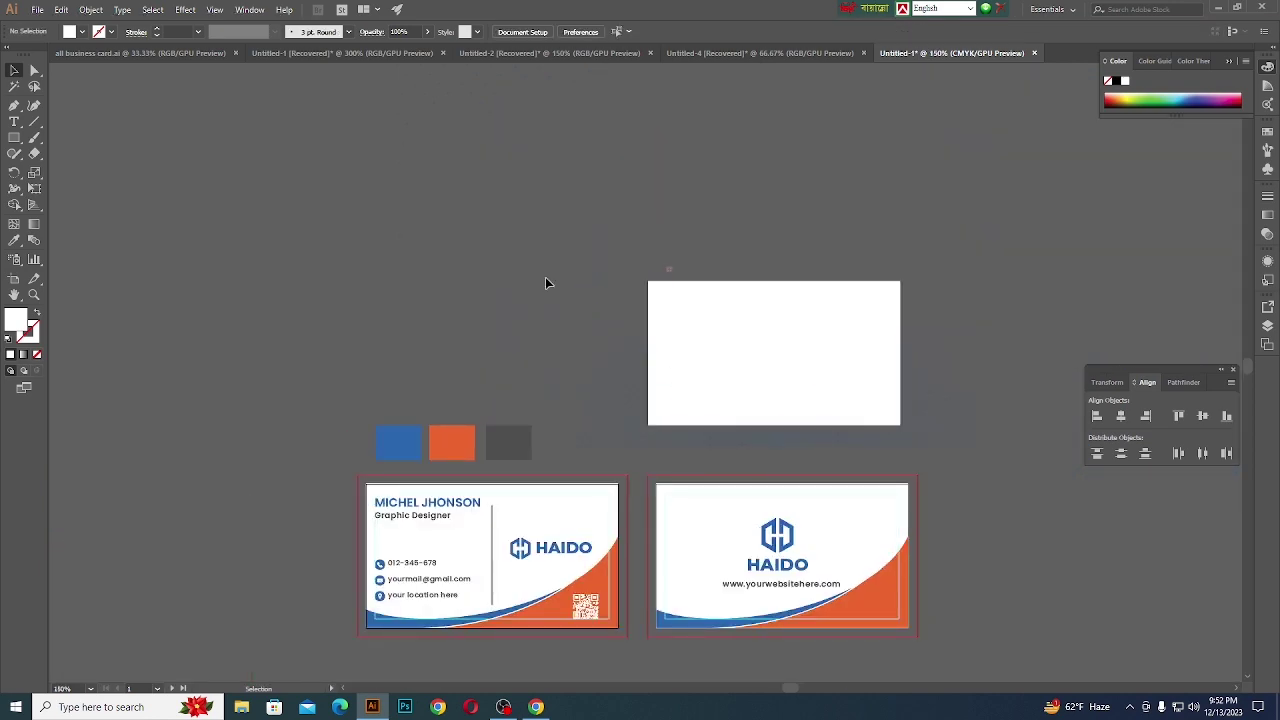
click(846, 371)
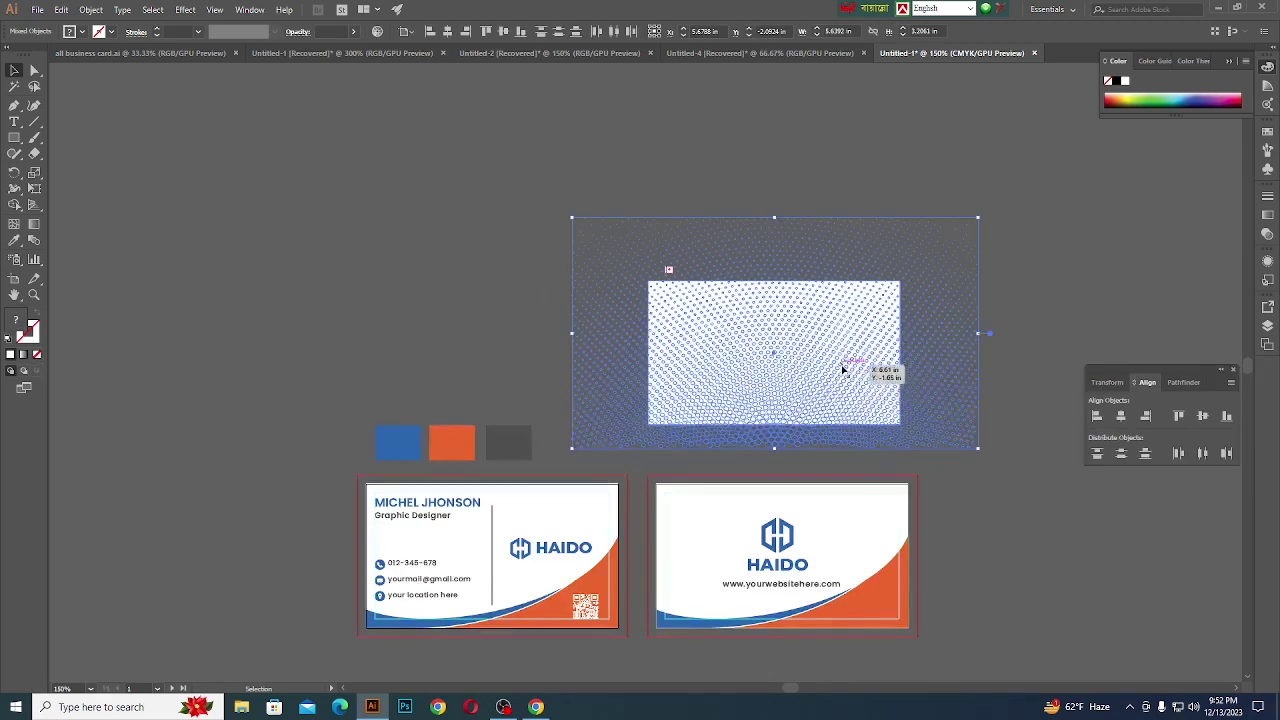
right_click(843, 366)
click(900, 462)
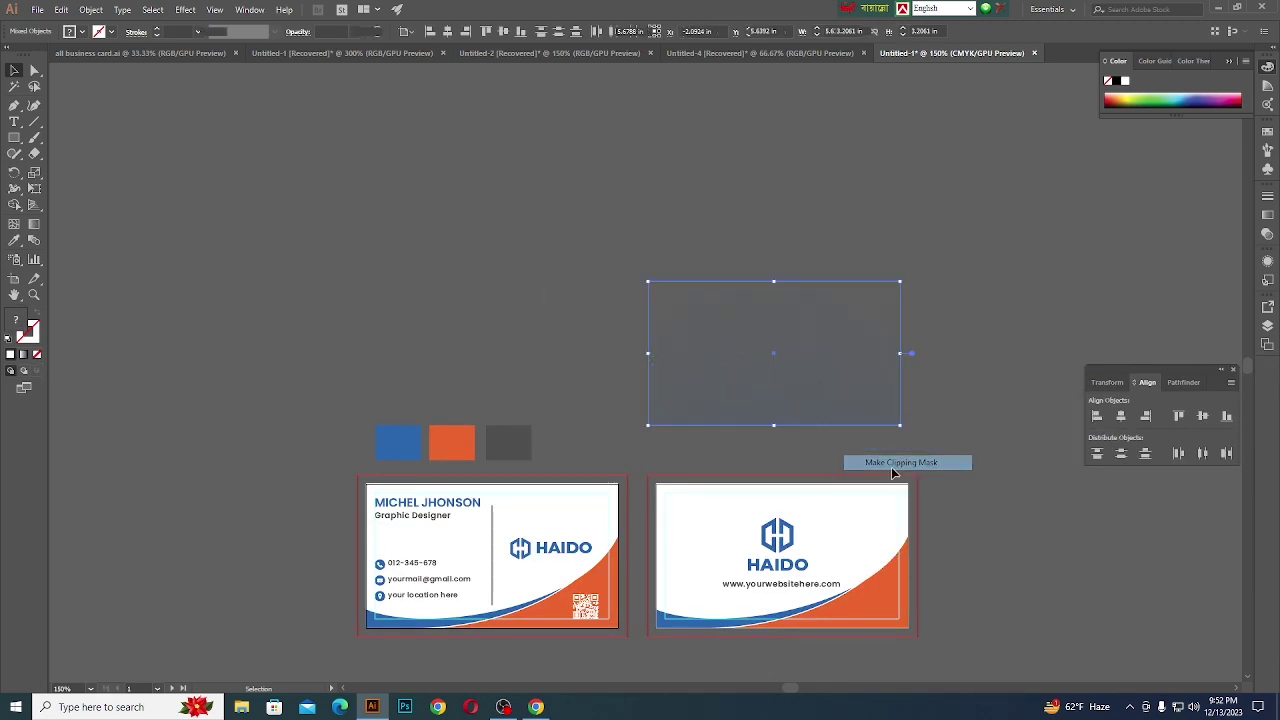
click(979, 459)
scroll(775, 368, down, 1)
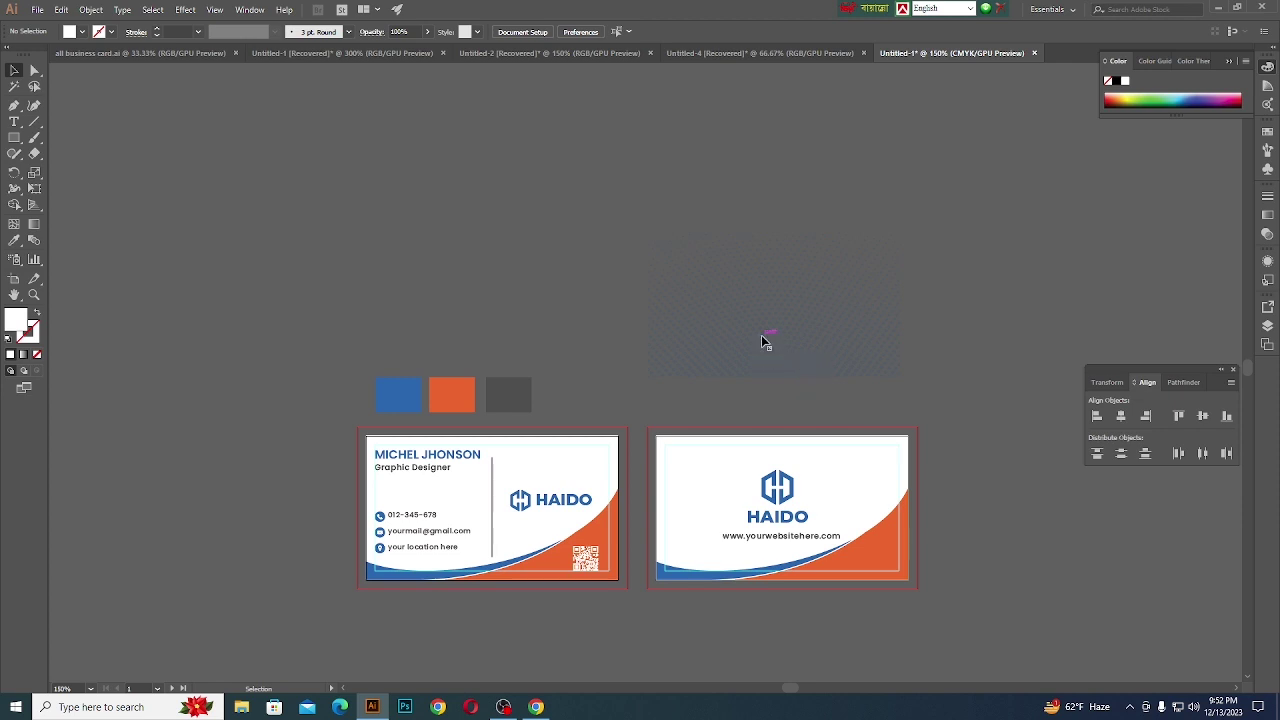
- Align the clipped halftone to the front card's left and top edges
drag(766, 340, 488, 550)
scroll(447, 531, up, 2)
scroll(447, 531, down, 1)
scroll(400, 500, up, 1)
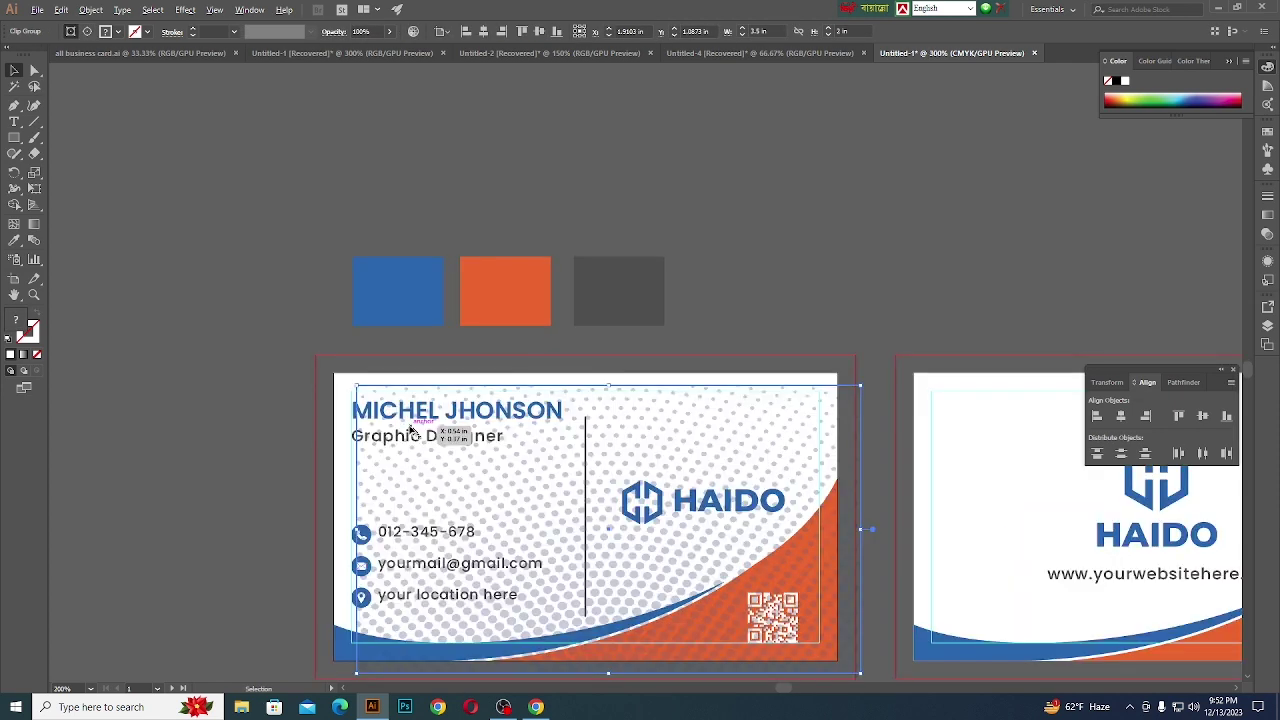
click(1096, 416)
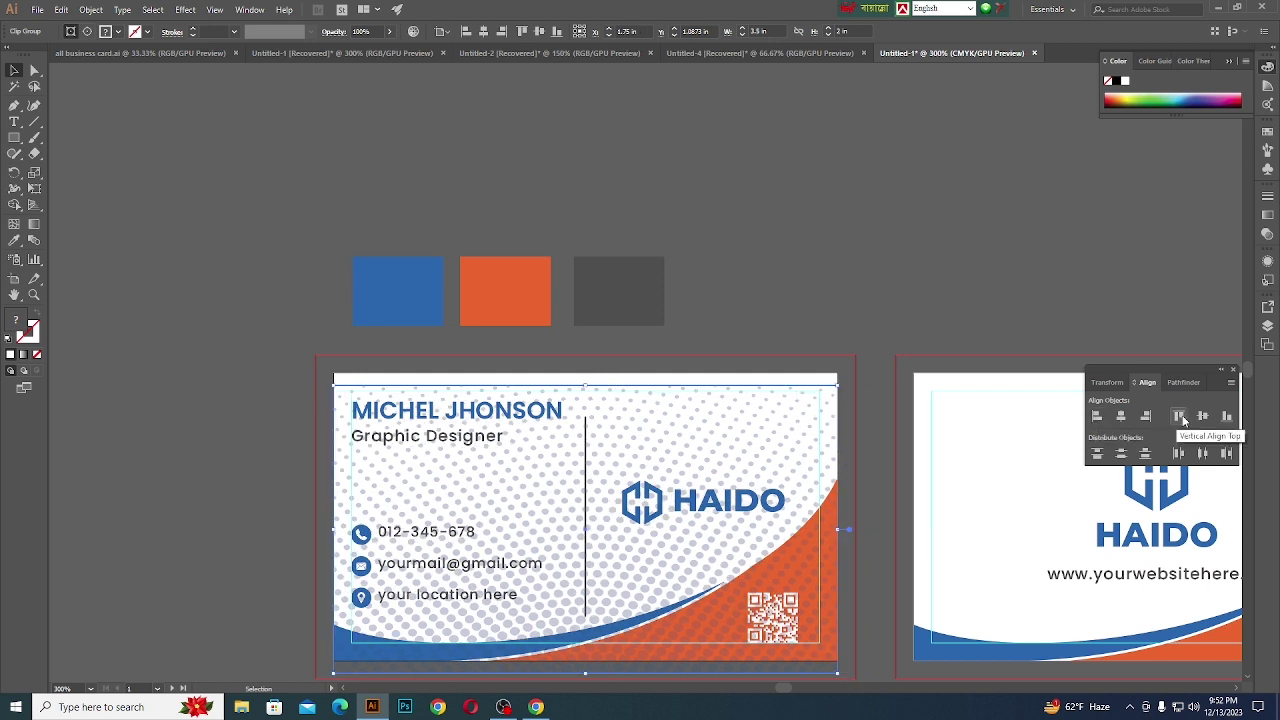
click(1180, 417)
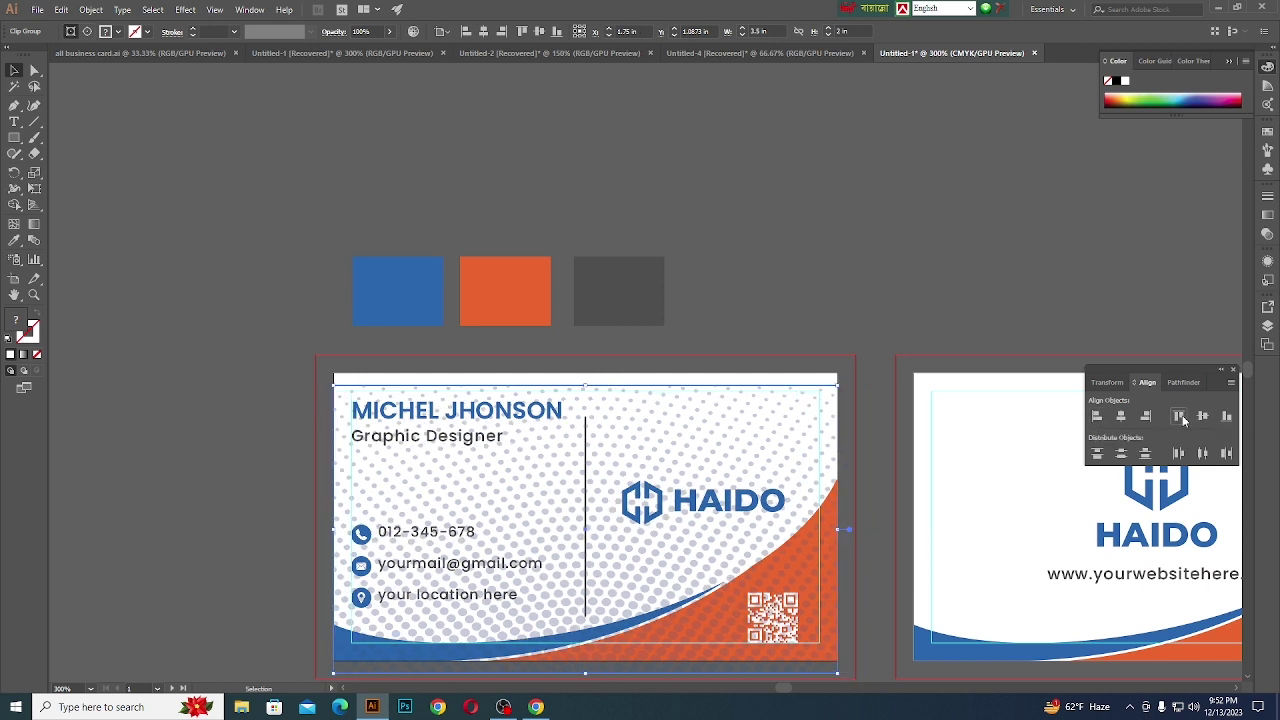
scroll(848, 368, down, 1)
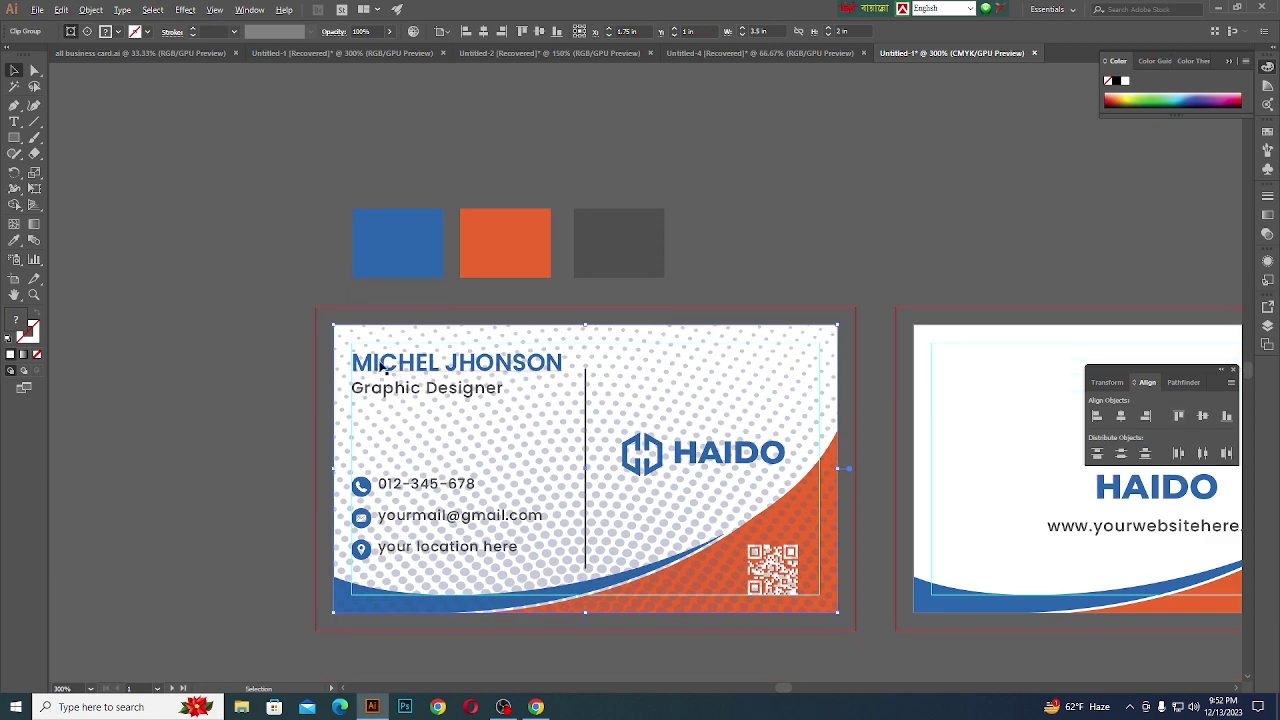
scroll(323, 347, up, 2)
- Send the halftone pattern to the back, behind the front card's text, logo and swoosh
click(334, 308)
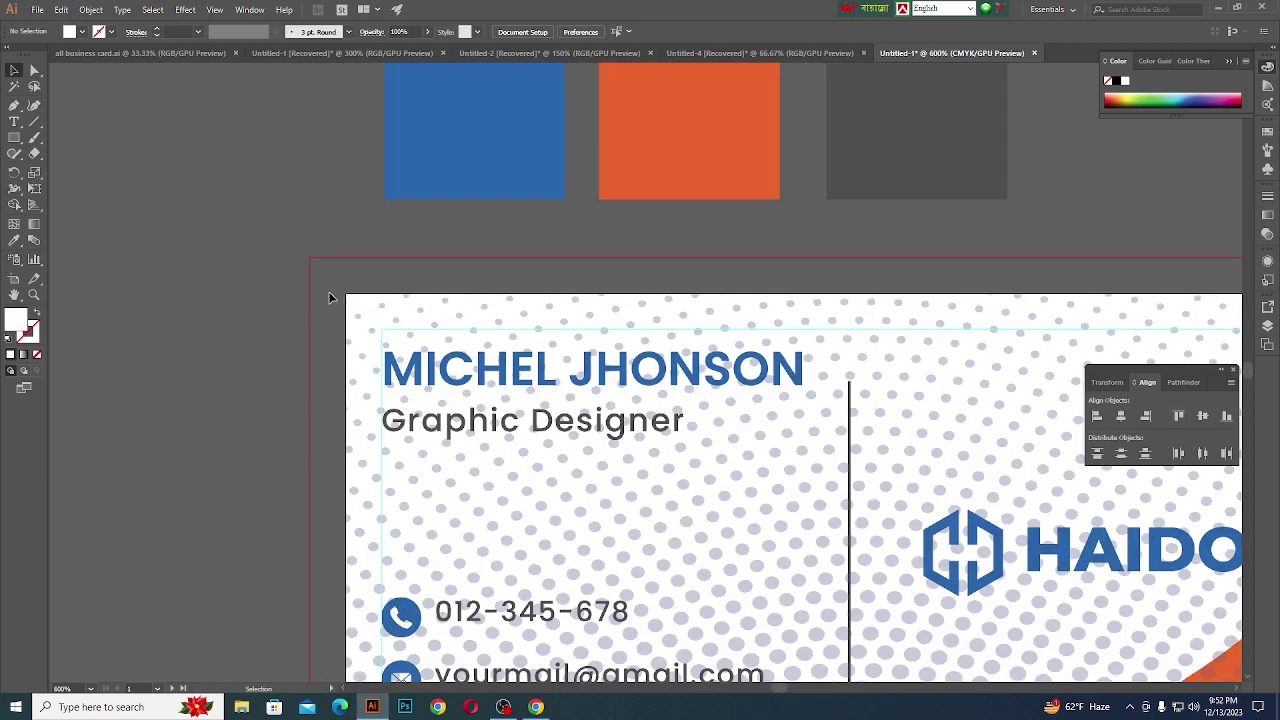
click(362, 330)
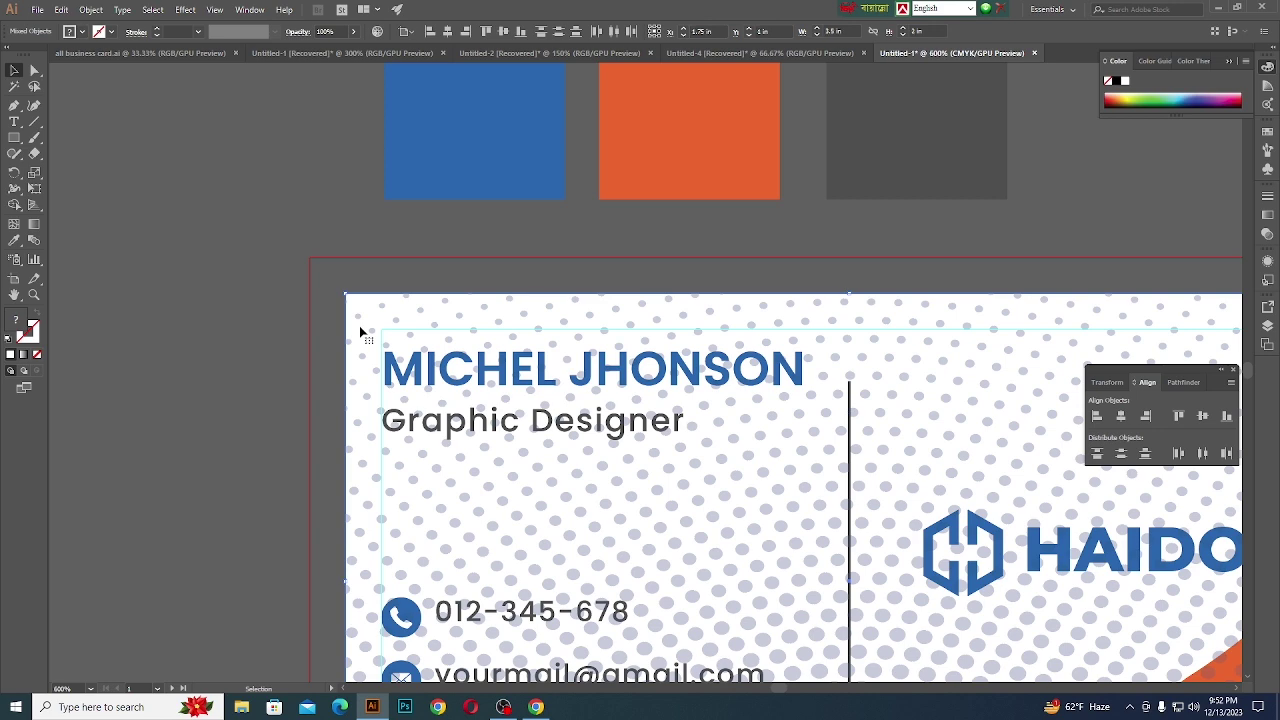
scroll(360, 314, down, 1)
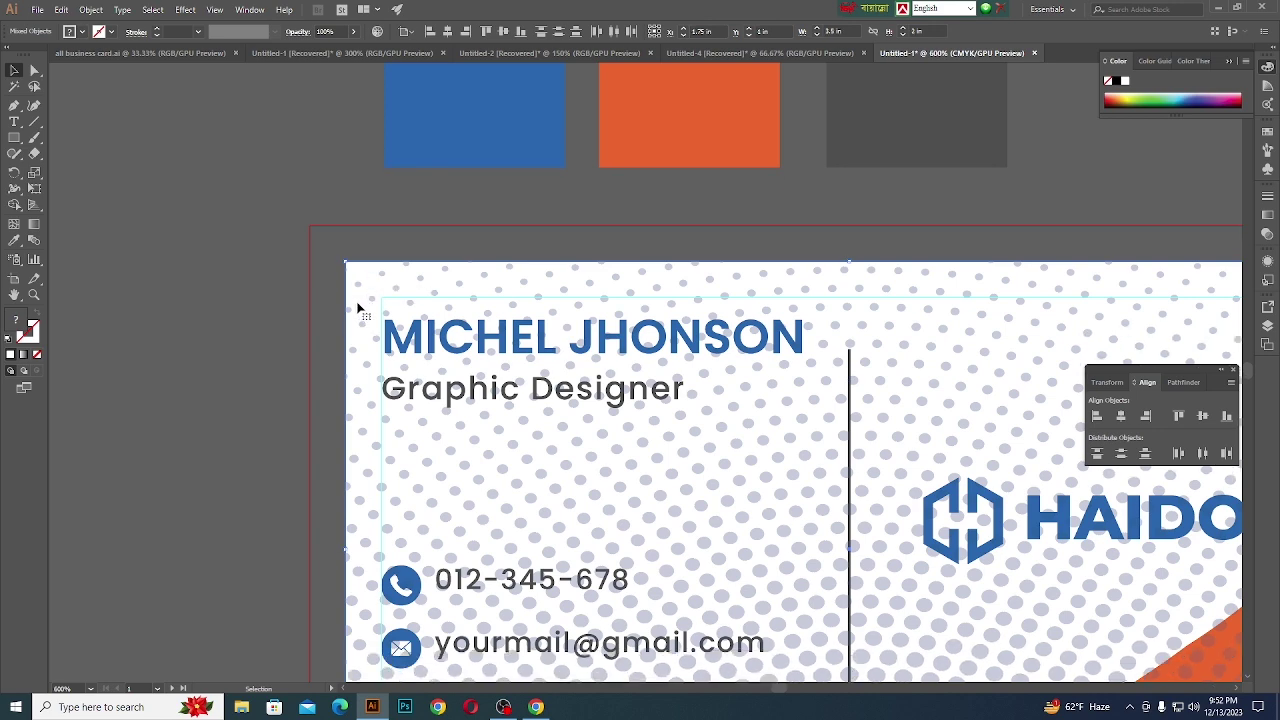
scroll(358, 308, down, 1)
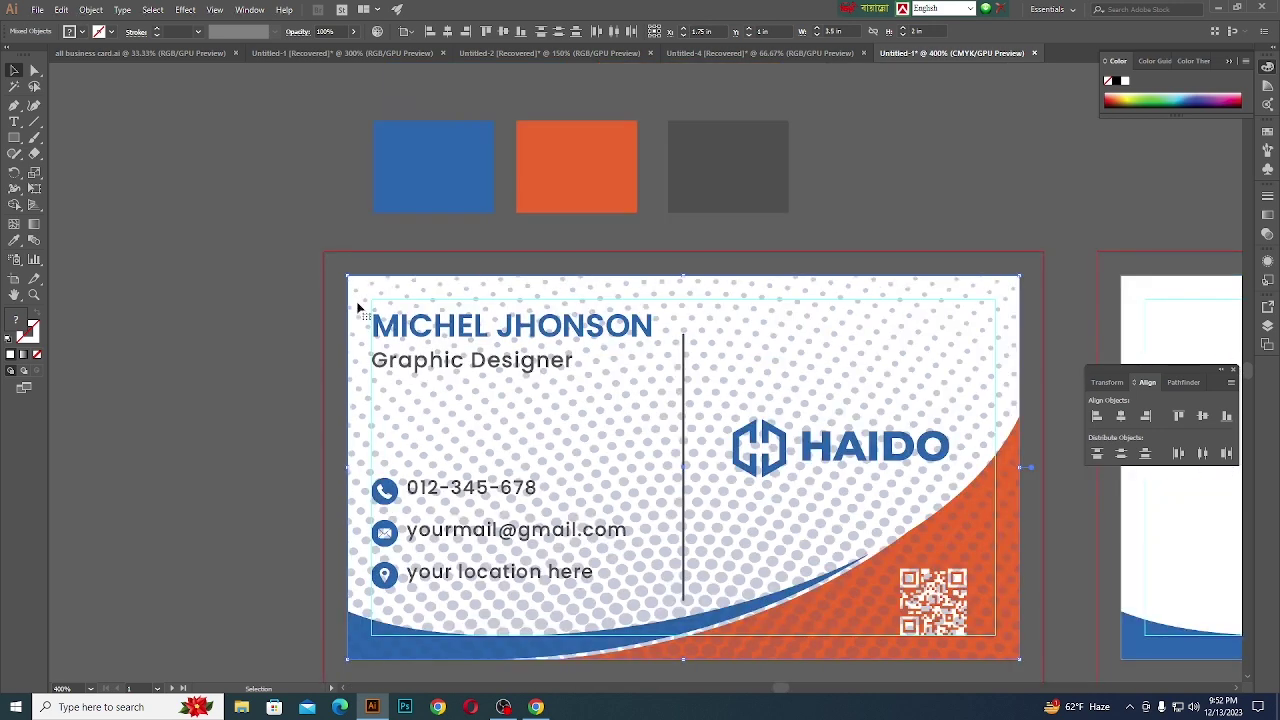
right_click(358, 308)
mouse_move(398, 433)
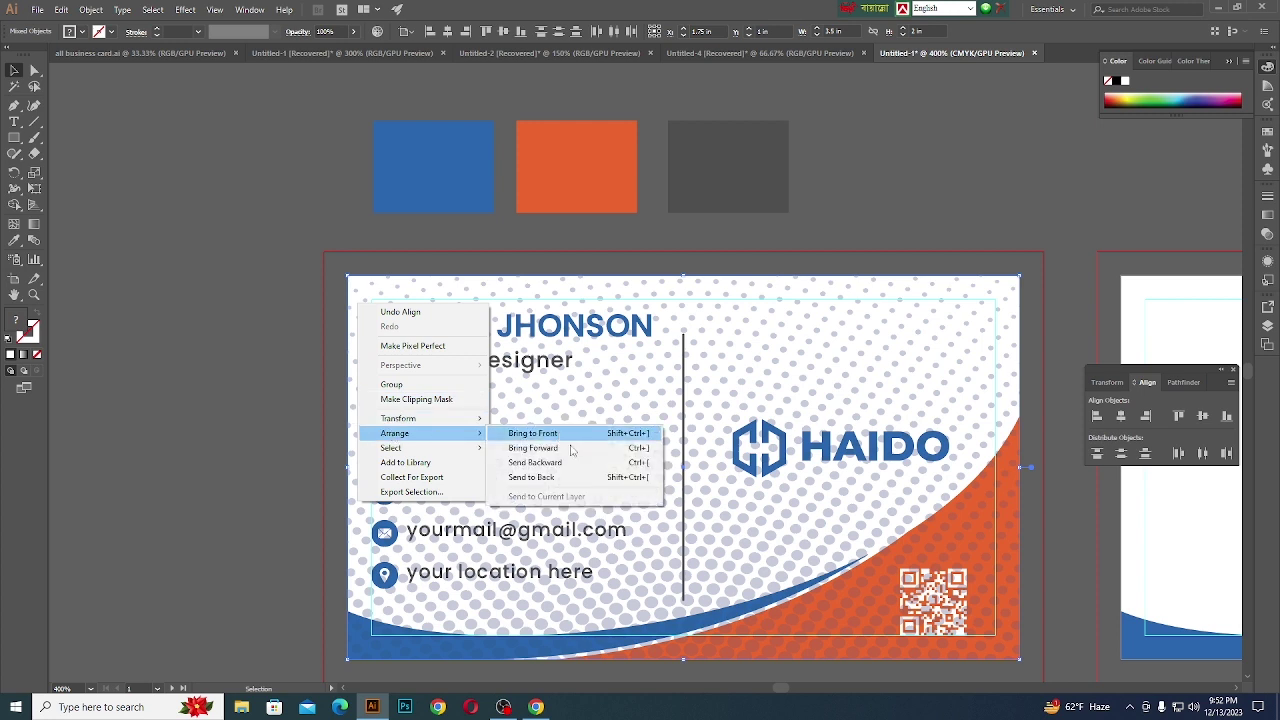
click(531, 477)
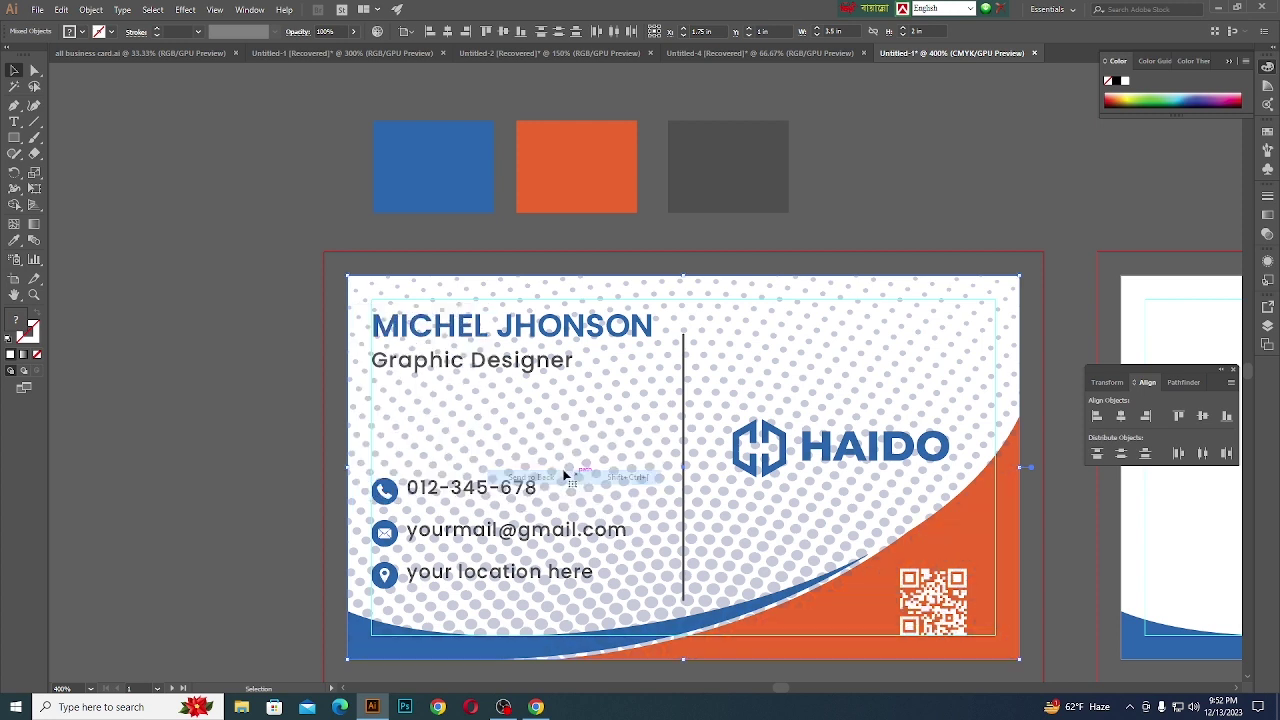
- Reselect the whole clipped halftone group on the front card
click(258, 374)
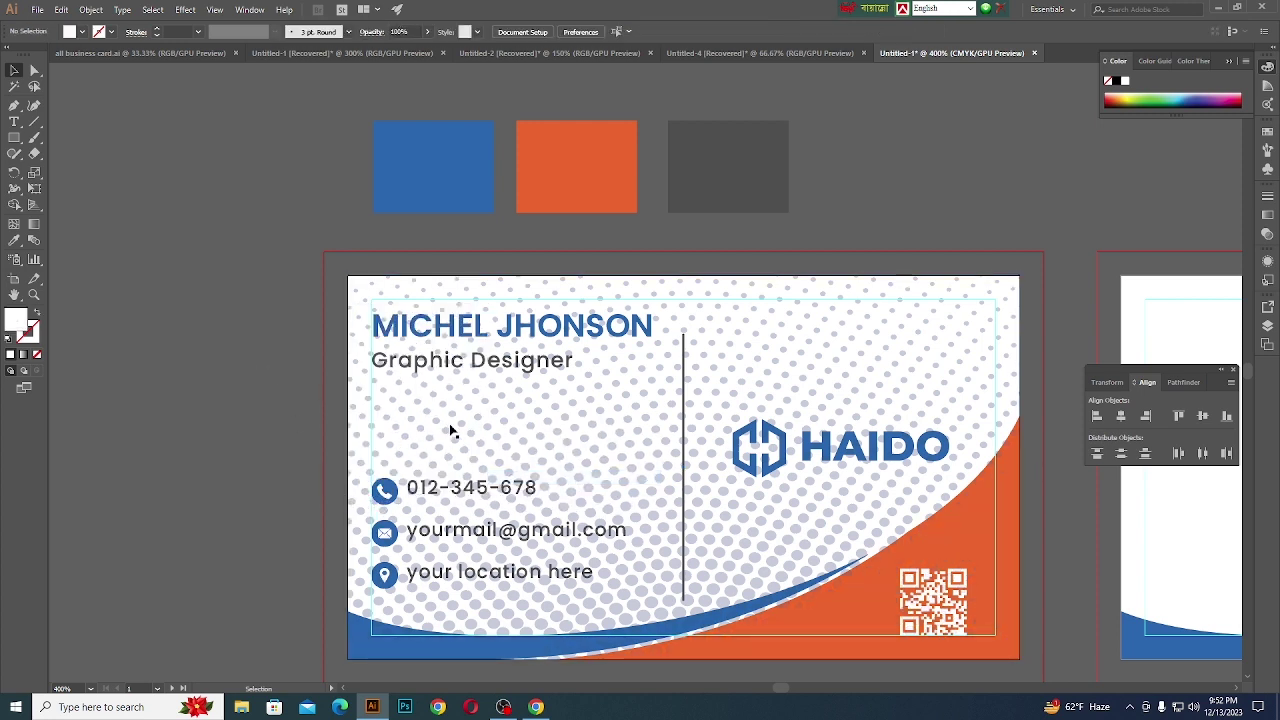
scroll(574, 422, down, 1)
scroll(600, 446, up, 1)
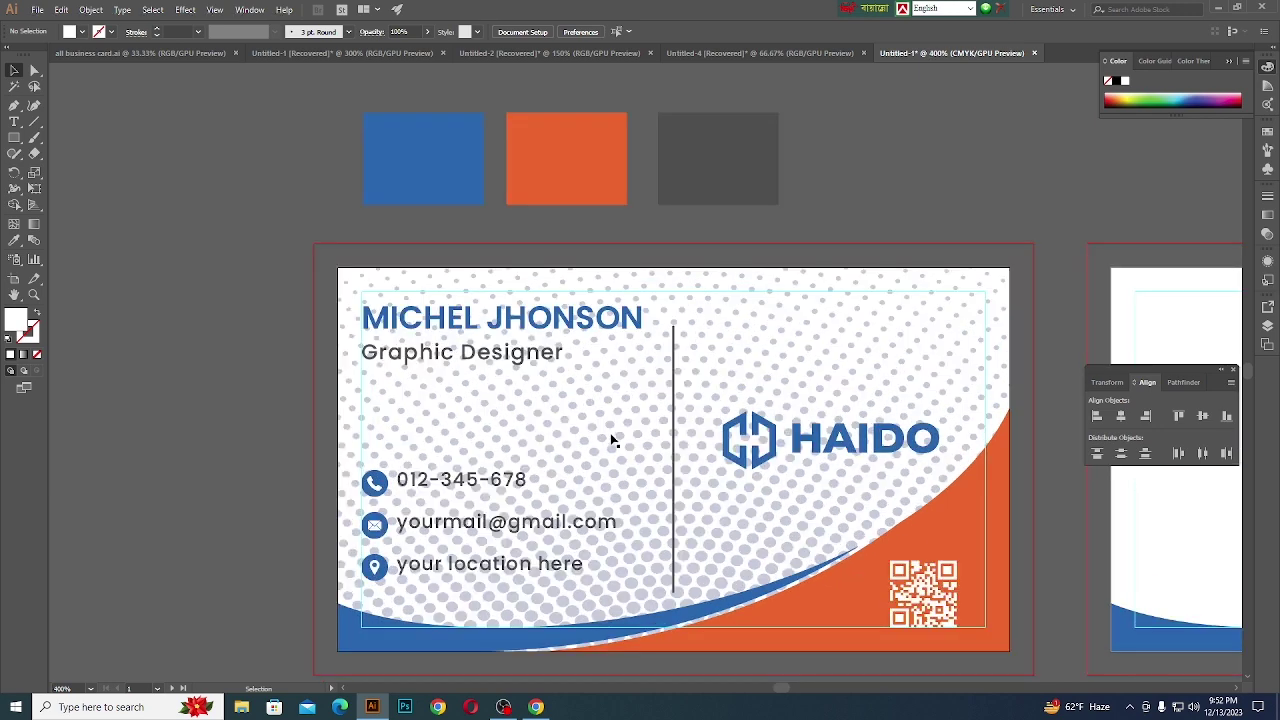
click(619, 440)
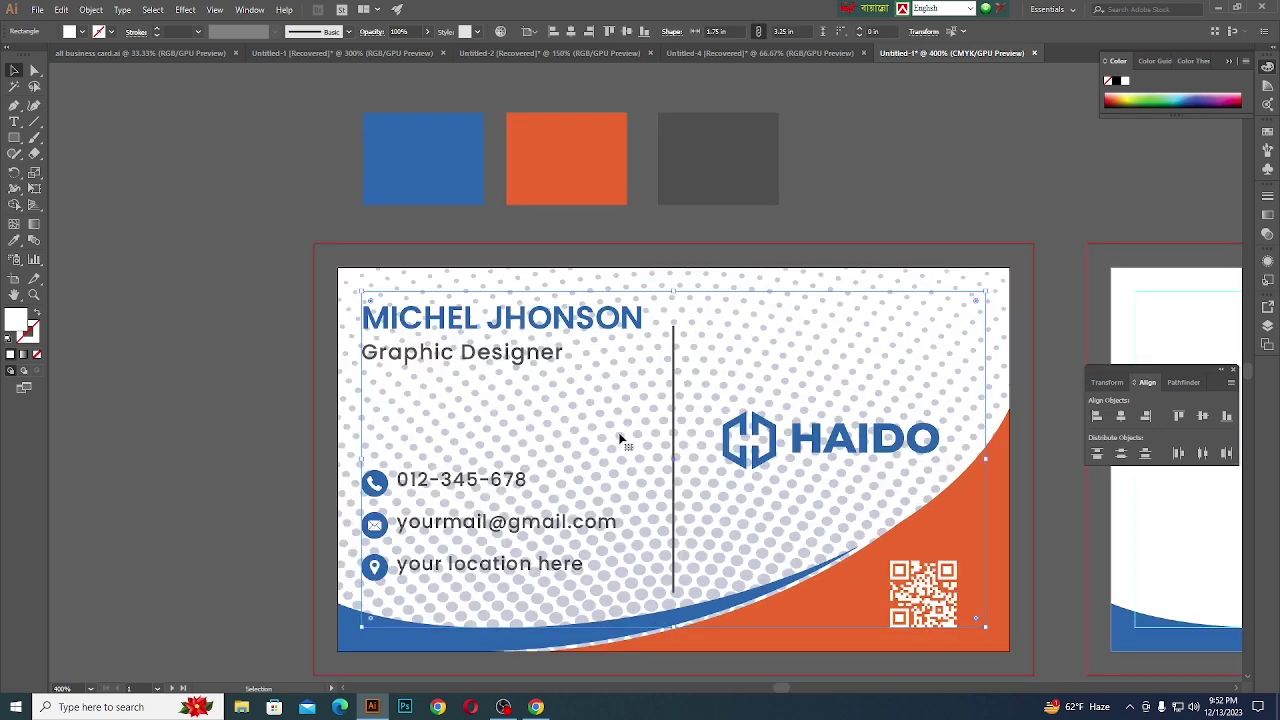
click(354, 294)
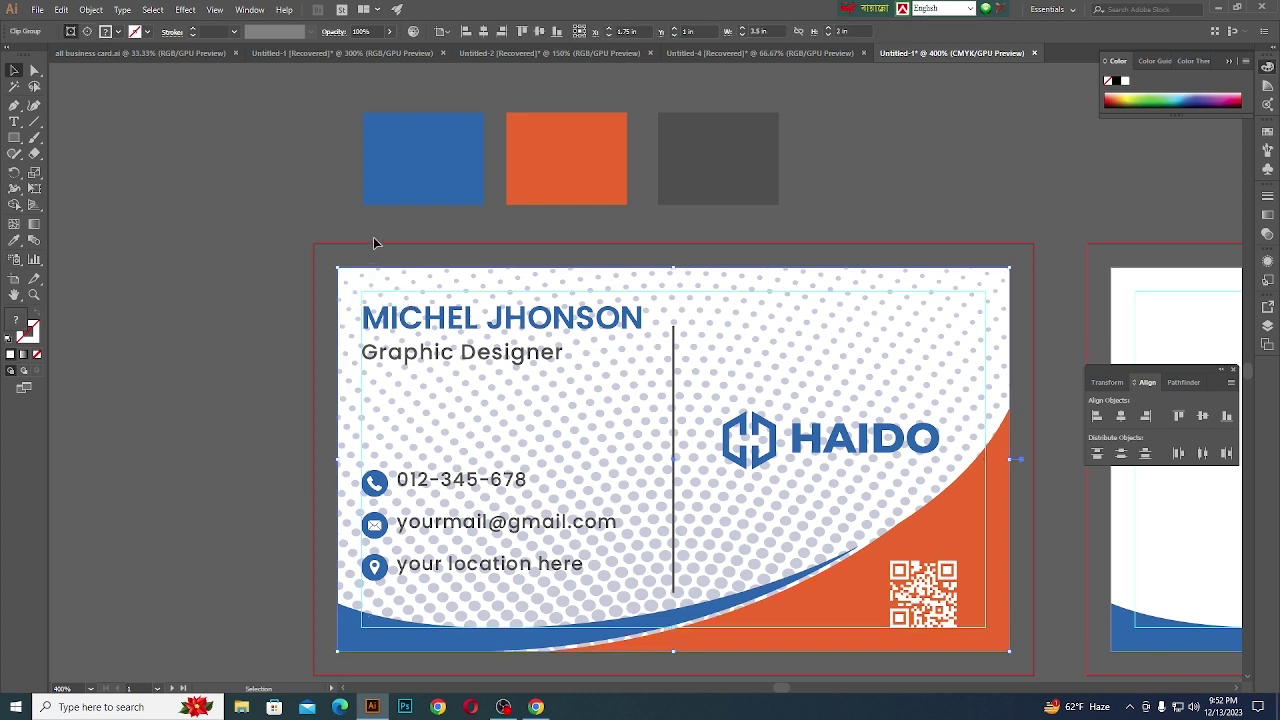
- Lower the halftone group's opacity in the Control bar, settling on 31%
click(370, 31)
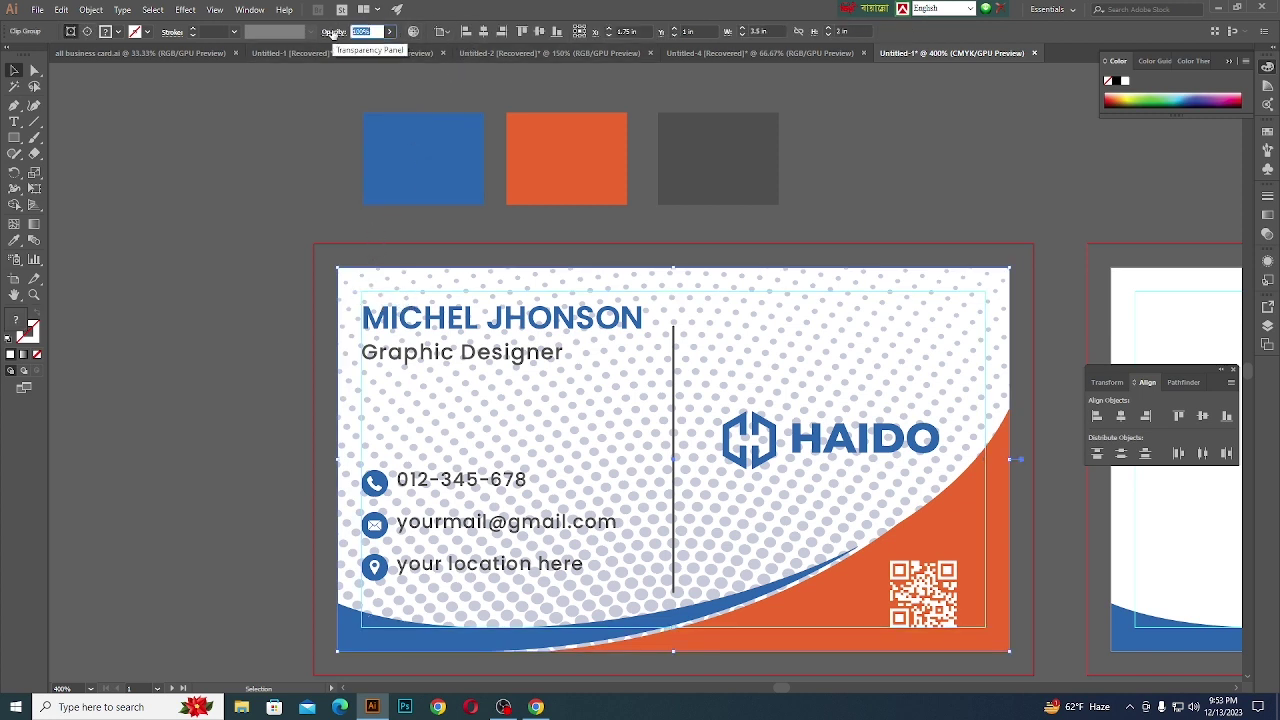
key(Down)
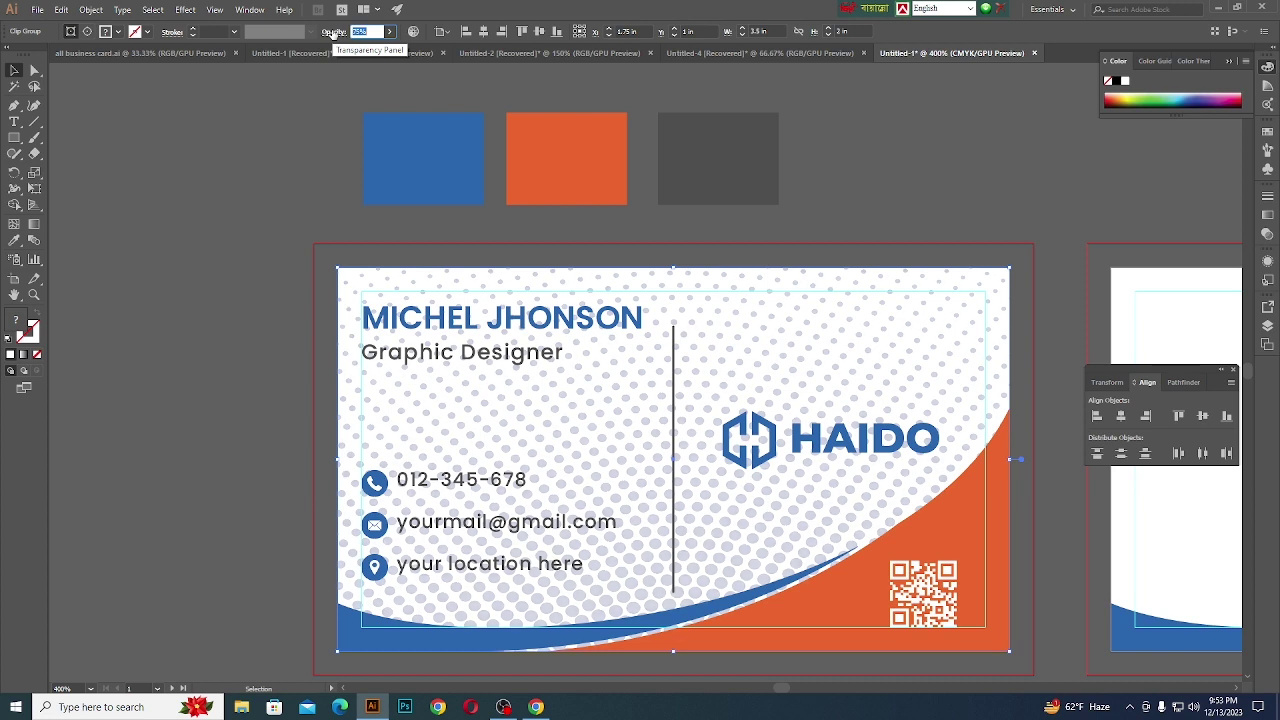
text(20)
key(Return)
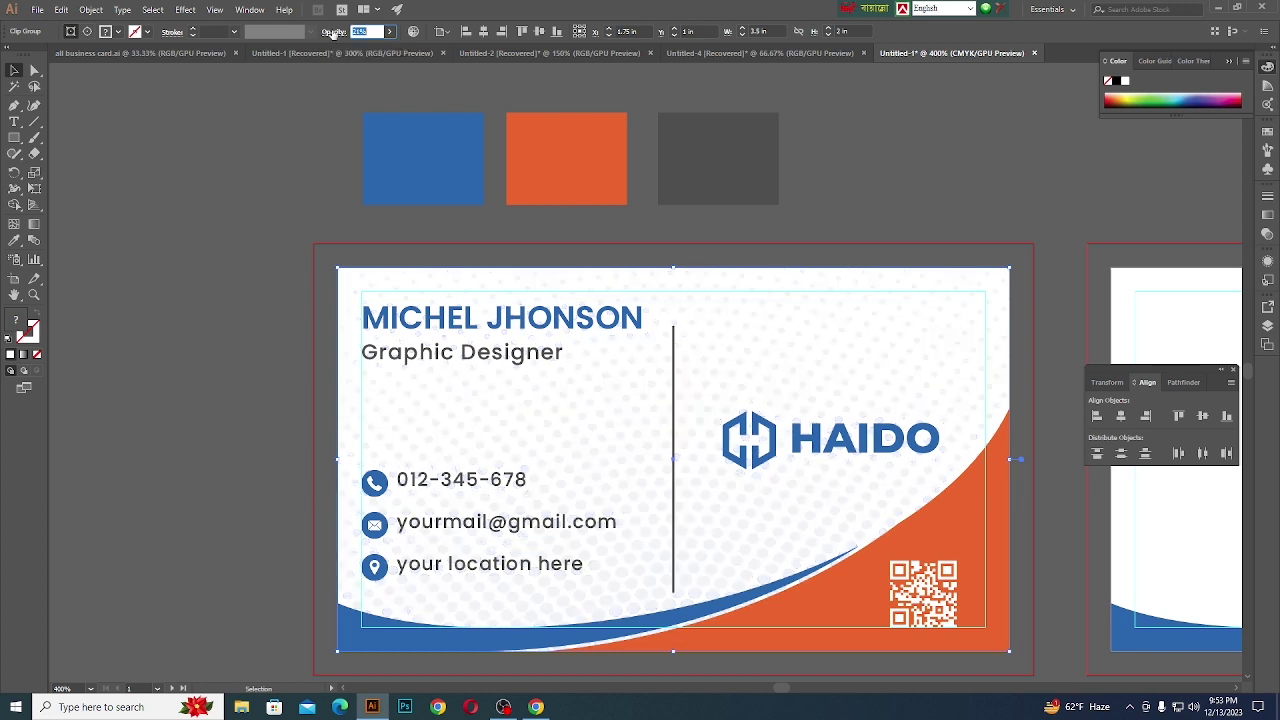
text(31)
key(Return)
- Try dragging the pattern toward the back card, undoing the misplaced attempts
click(250, 215)
scroll(206, 287, down, 2)
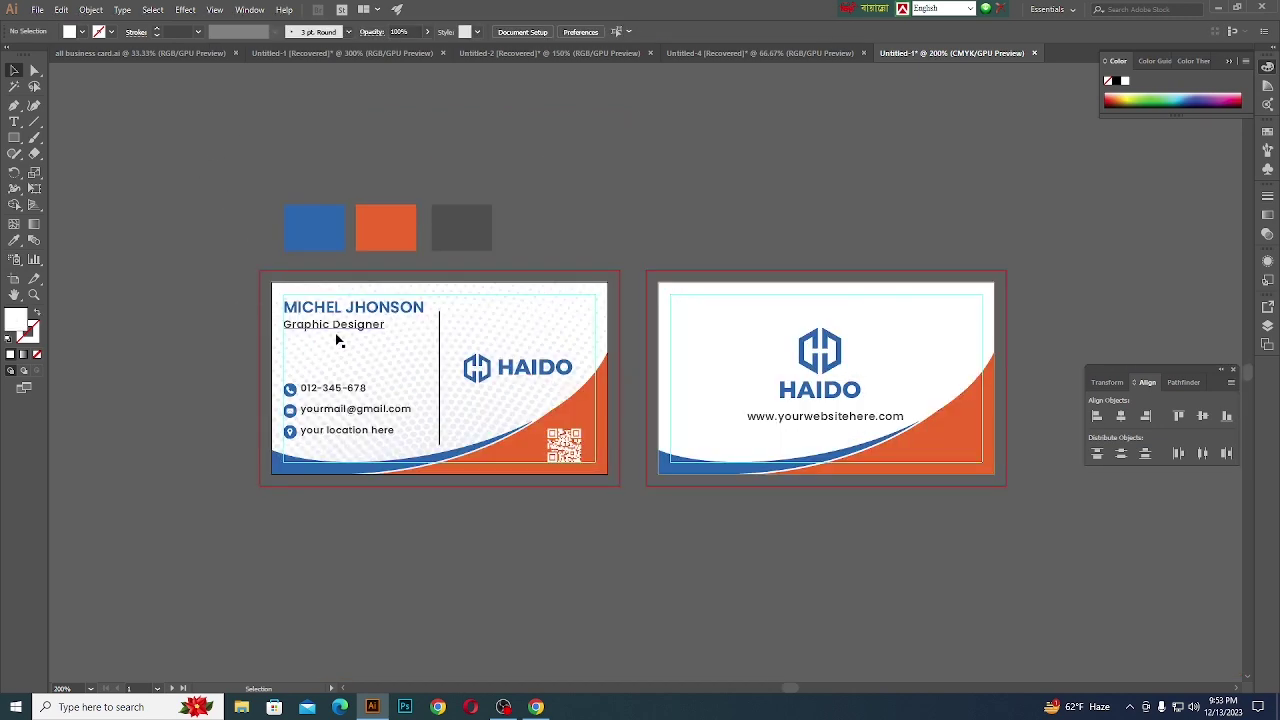
scroll(341, 353, up, 1)
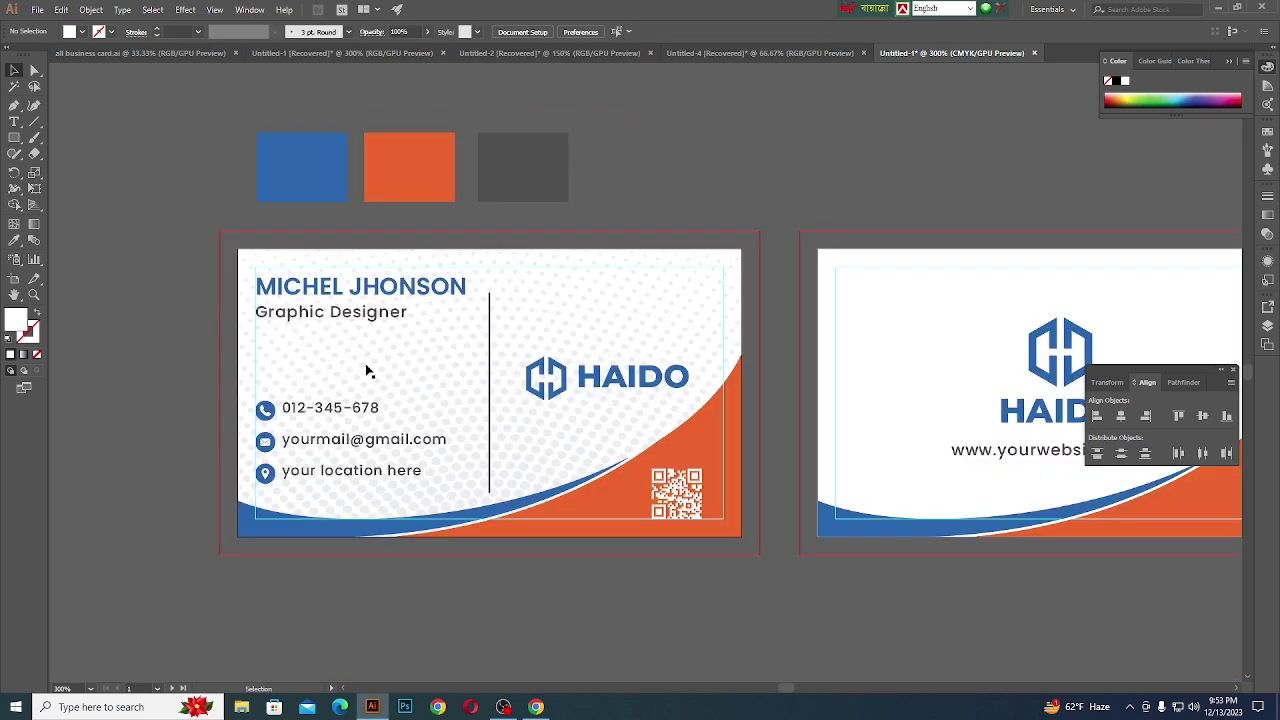
scroll(366, 371, down, 2)
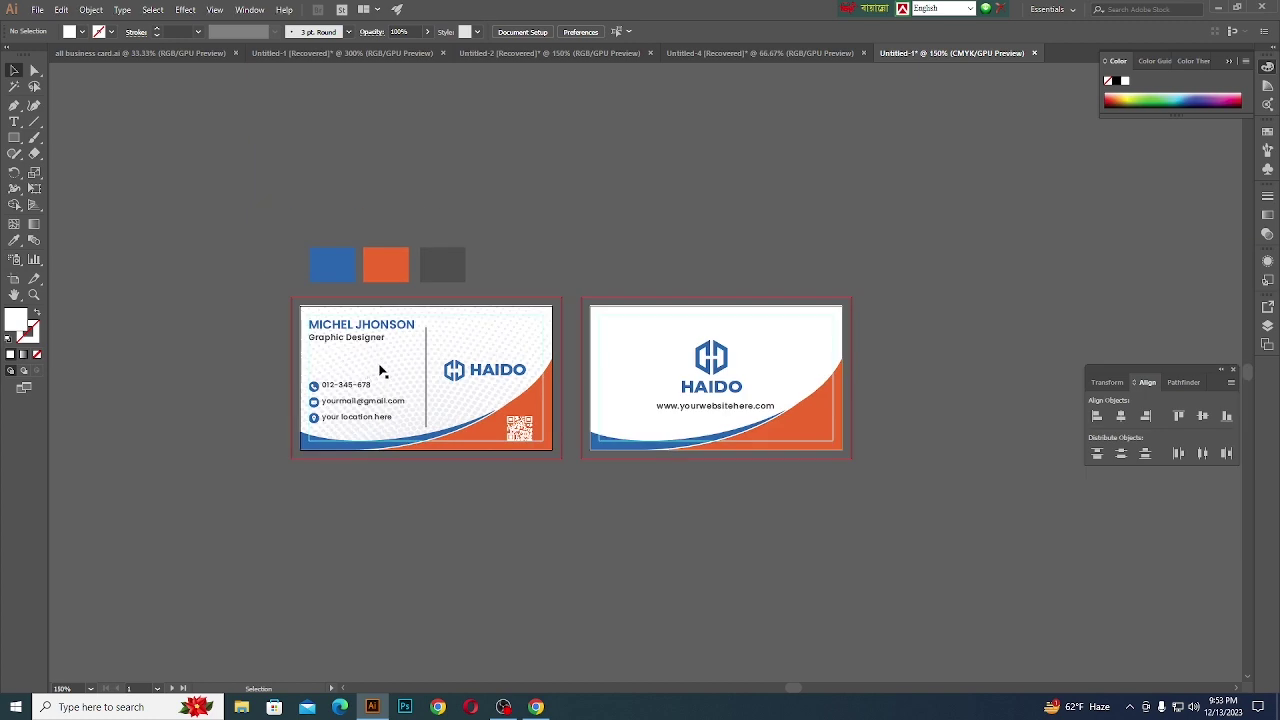
drag(384, 370, 669, 239)
key(ctrl+z)
scroll(479, 315, up, 2)
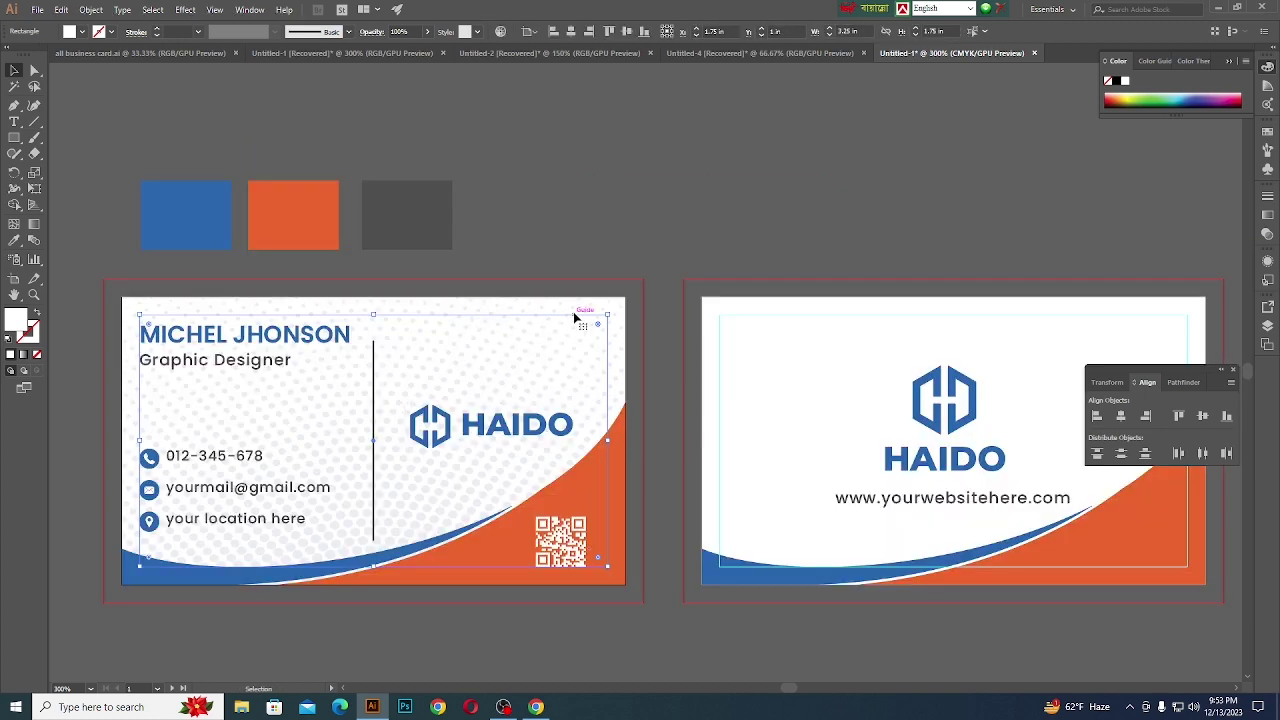
drag(593, 346, 864, 157)
key(ctrl+z)
- Move the halftone pattern up into the space between the two cards
scroll(587, 287, up, 2)
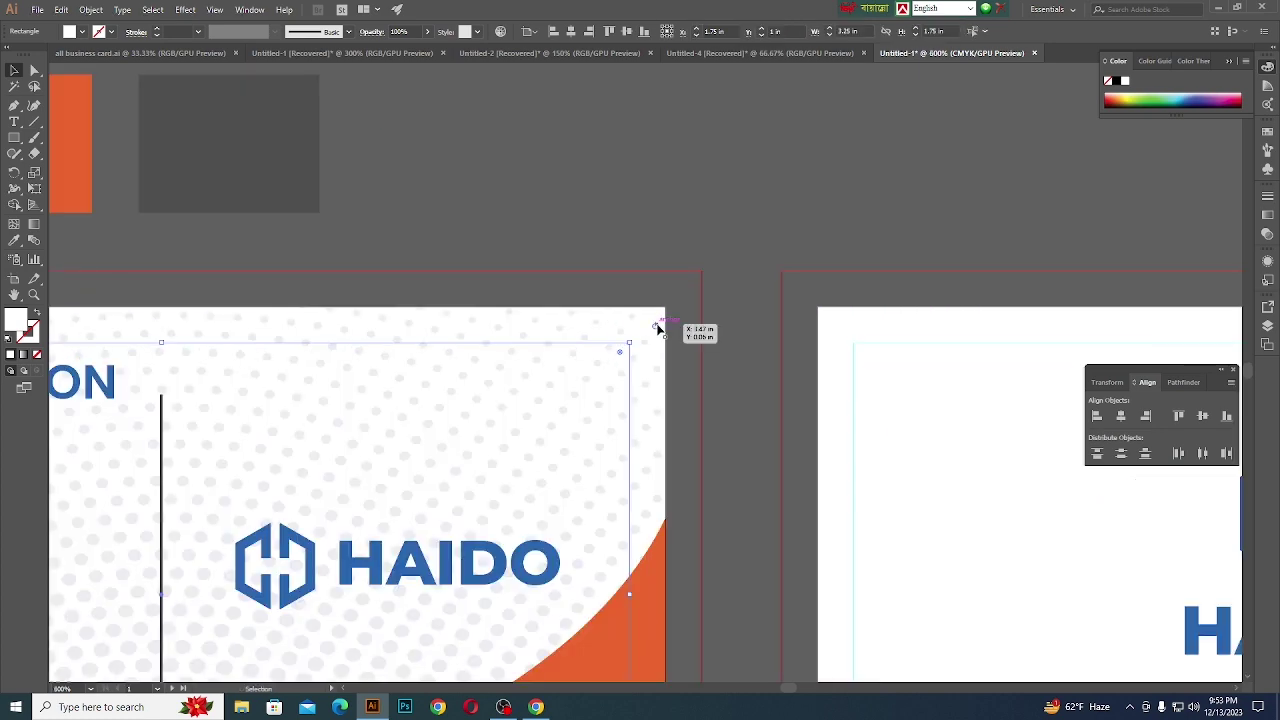
drag(657, 328, 1150, 137)
scroll(568, 289, down, 3)
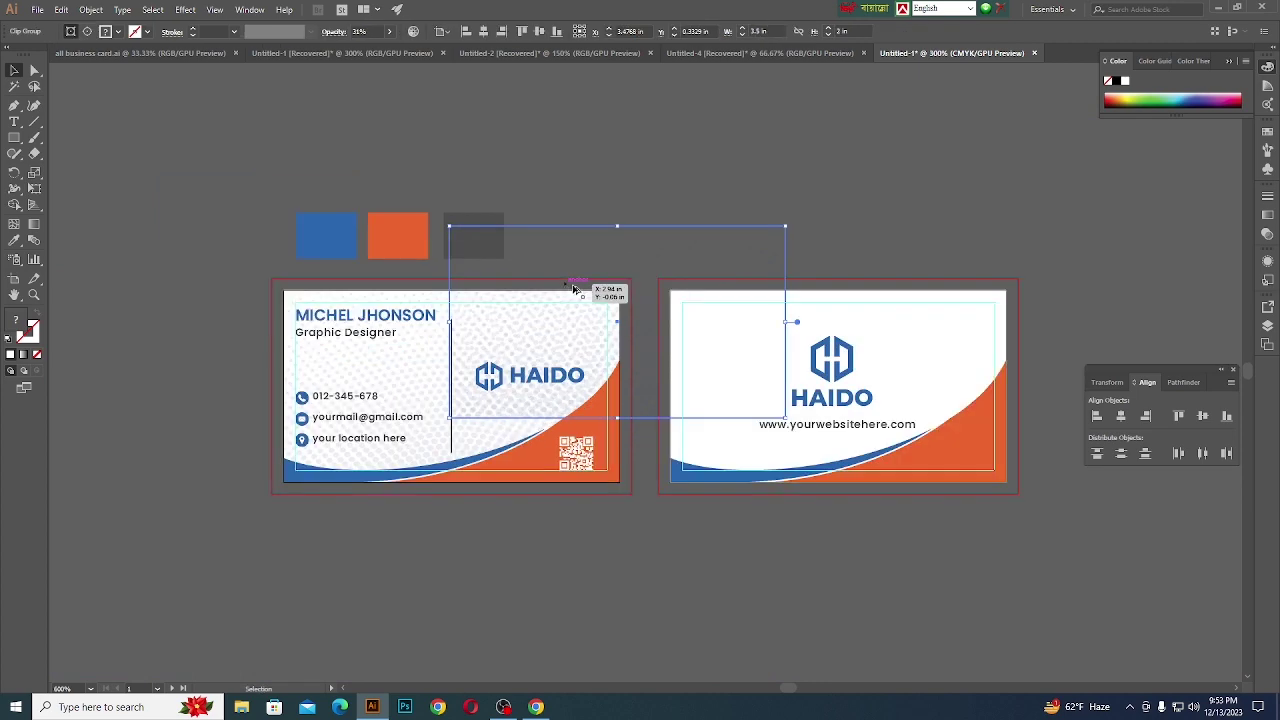
scroll(574, 289, up, 1)
scroll(645, 305, up, 3)
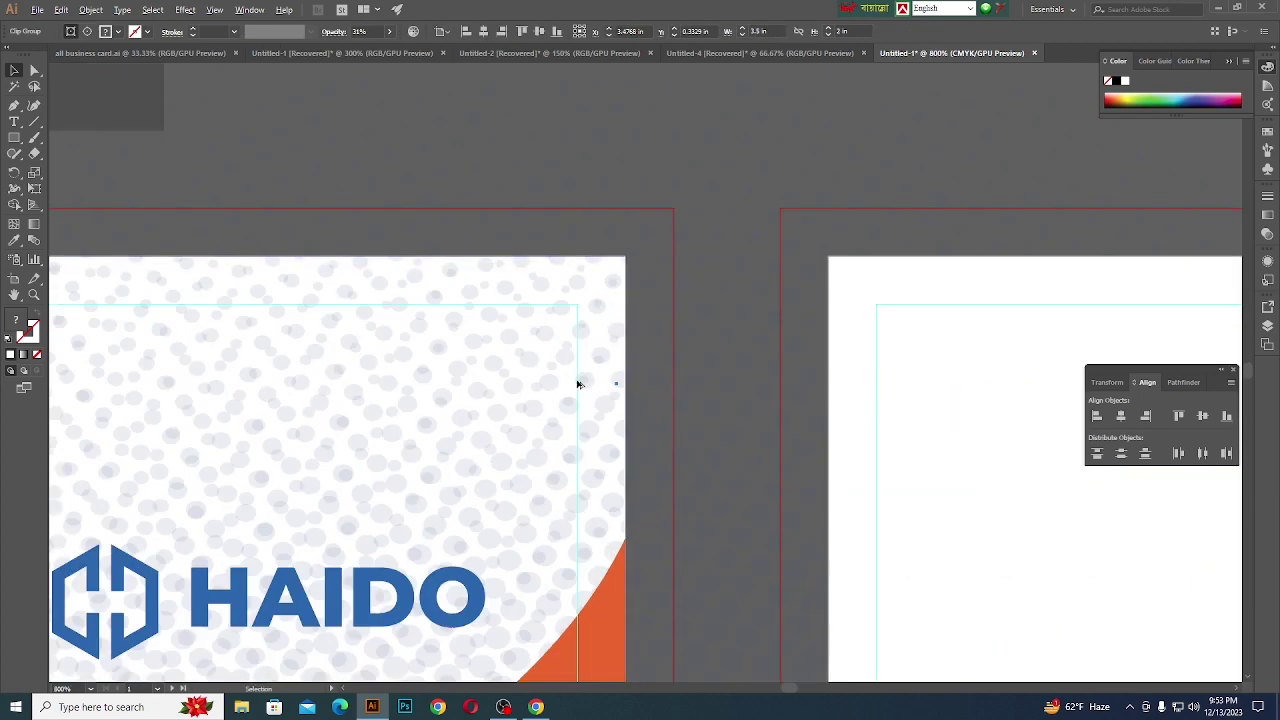
scroll(577, 383, down, 2)
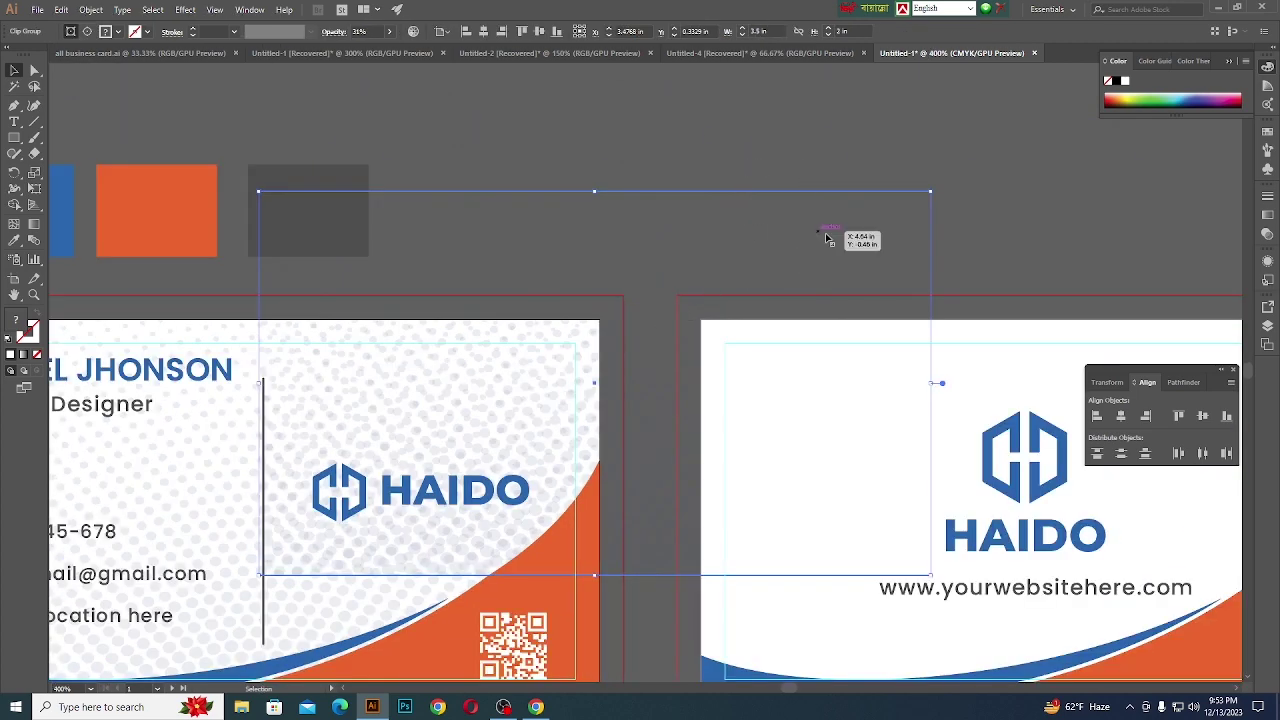
- Reselect the halftone group and place a copy of it on the back card
click(894, 251)
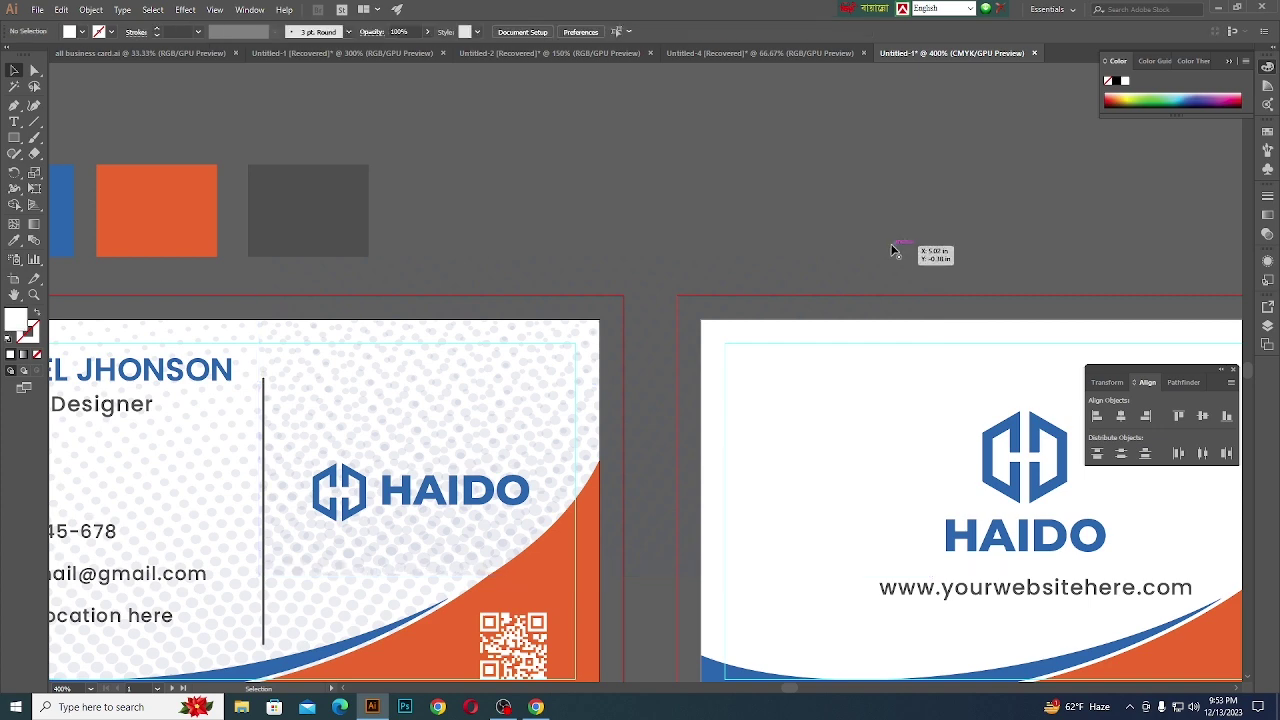
click(1268, 196)
click(863, 306)
scroll(665, 320, down, 3)
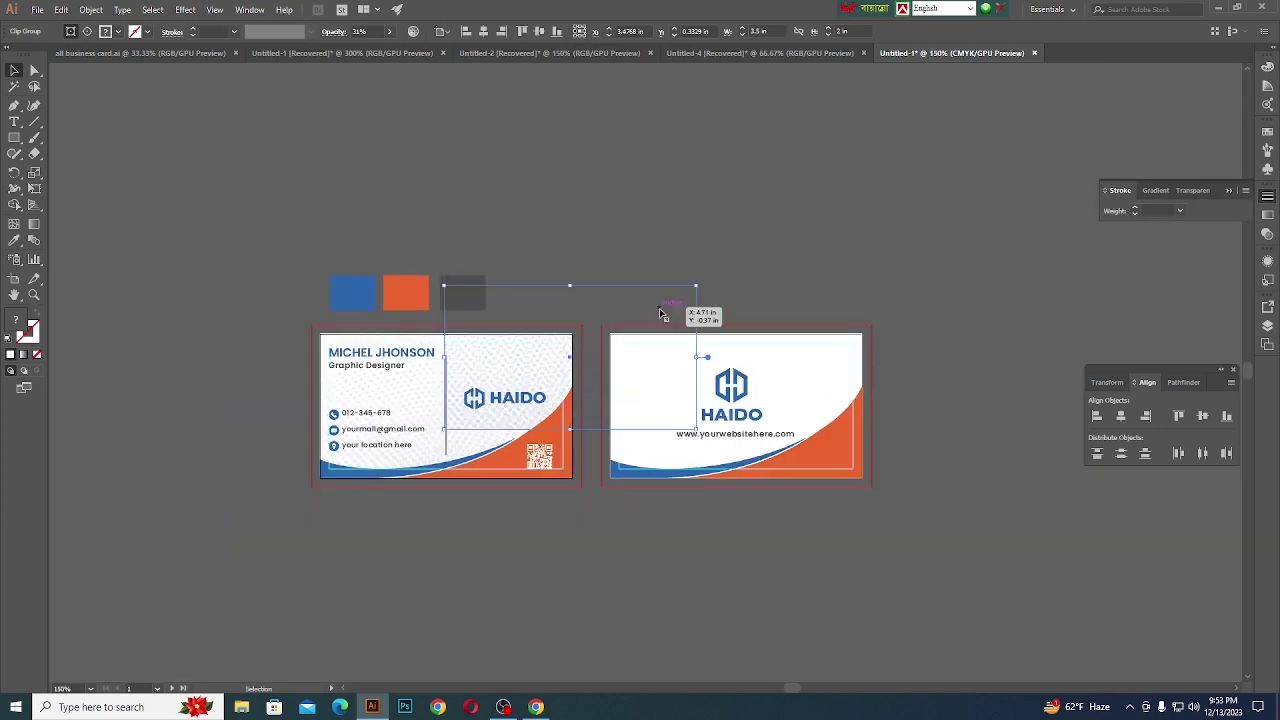
drag(660, 313, 756, 365)
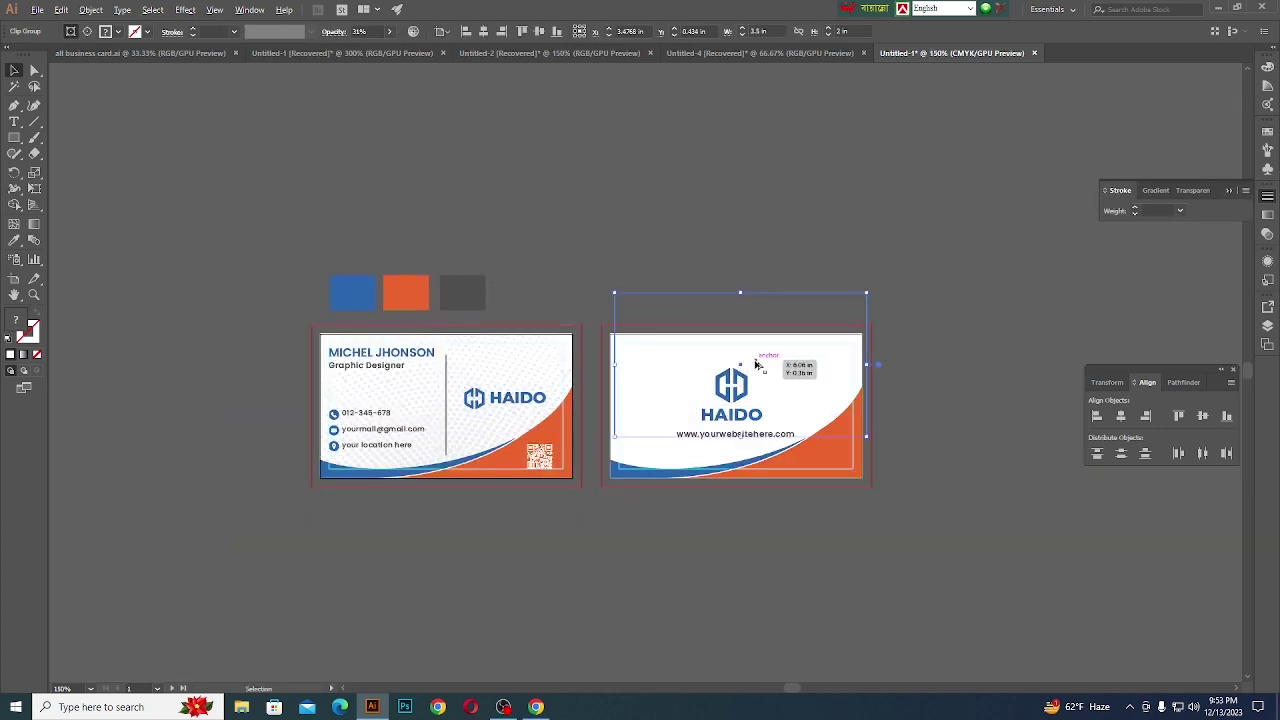
key(ctrl+z)
scroll(756, 365, up, 2)
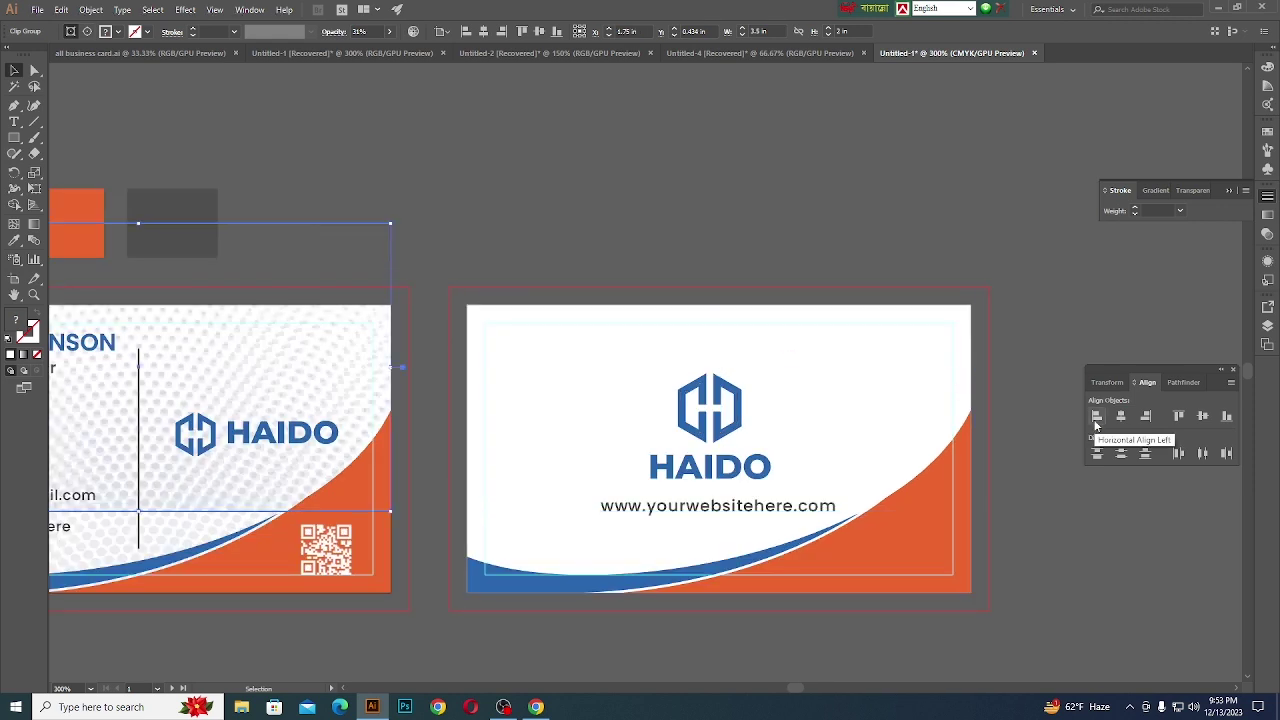
- Align the copied pattern to the back card's left and bottom edges
click(629, 334)
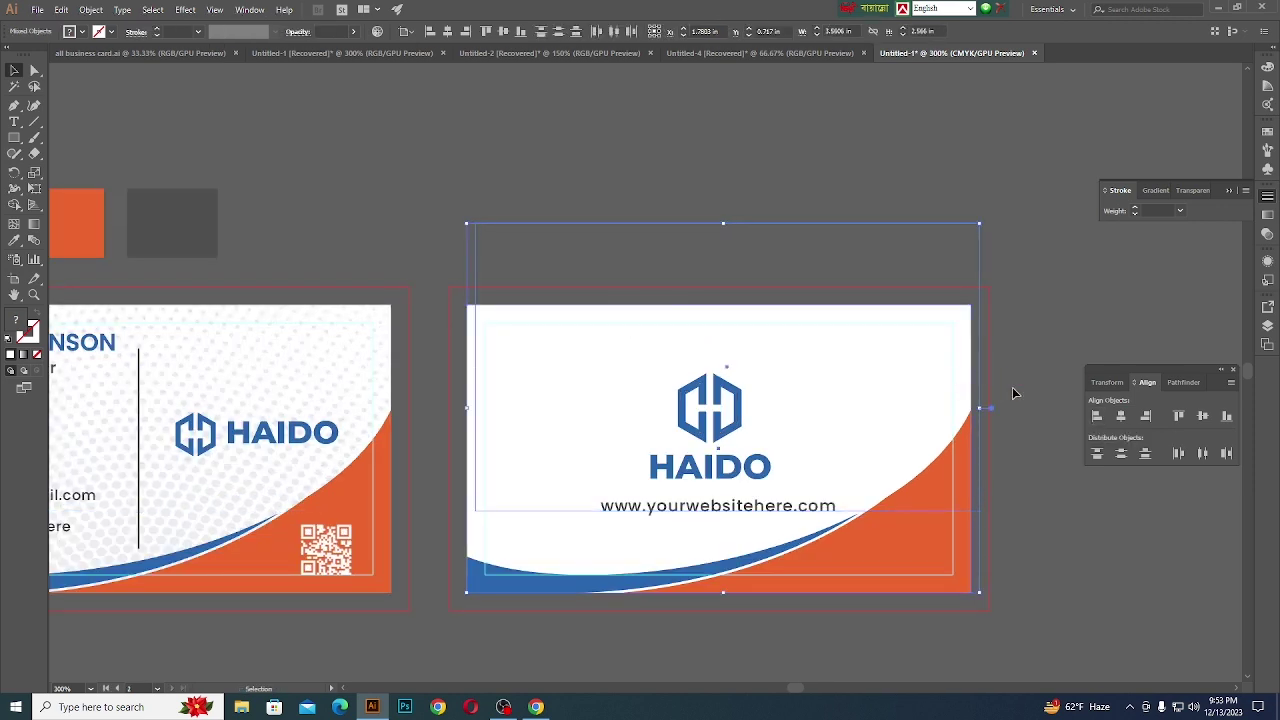
click(1096, 415)
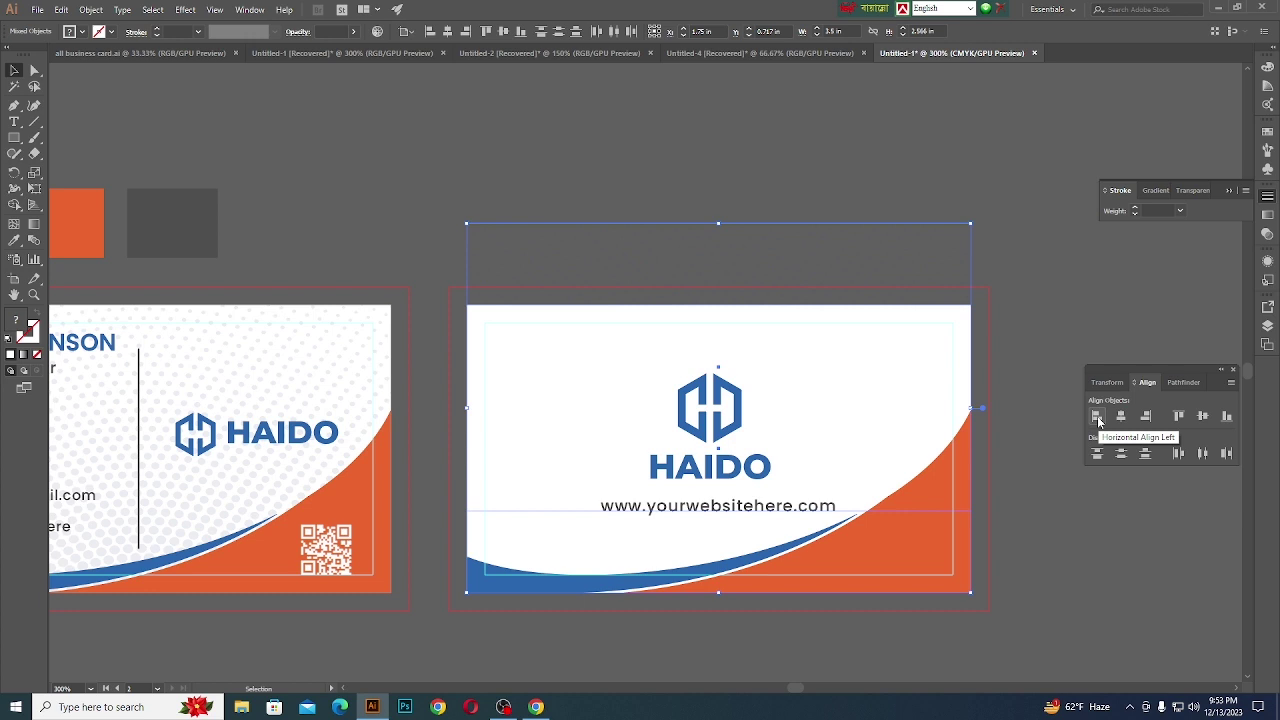
click(1225, 416)
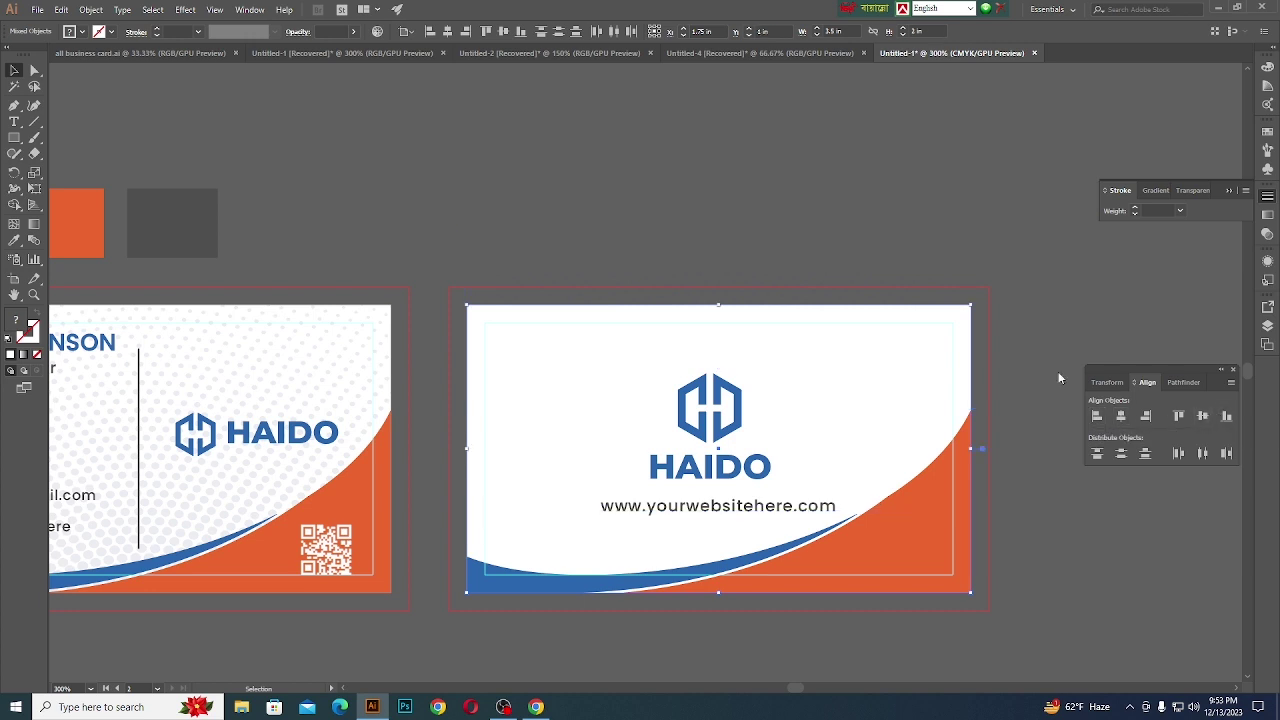
scroll(494, 314, up, 2)
scroll(472, 322, down, 2)
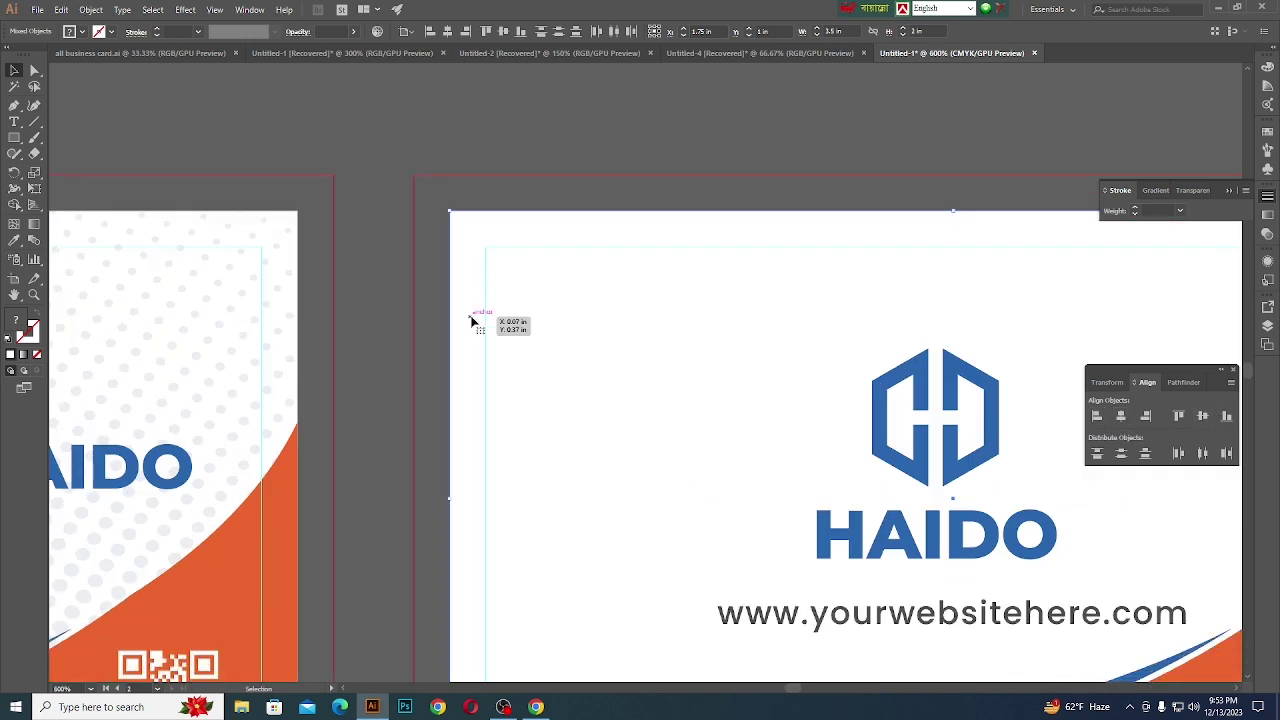
scroll(477, 317, down, 2)
scroll(511, 434, up, 3)
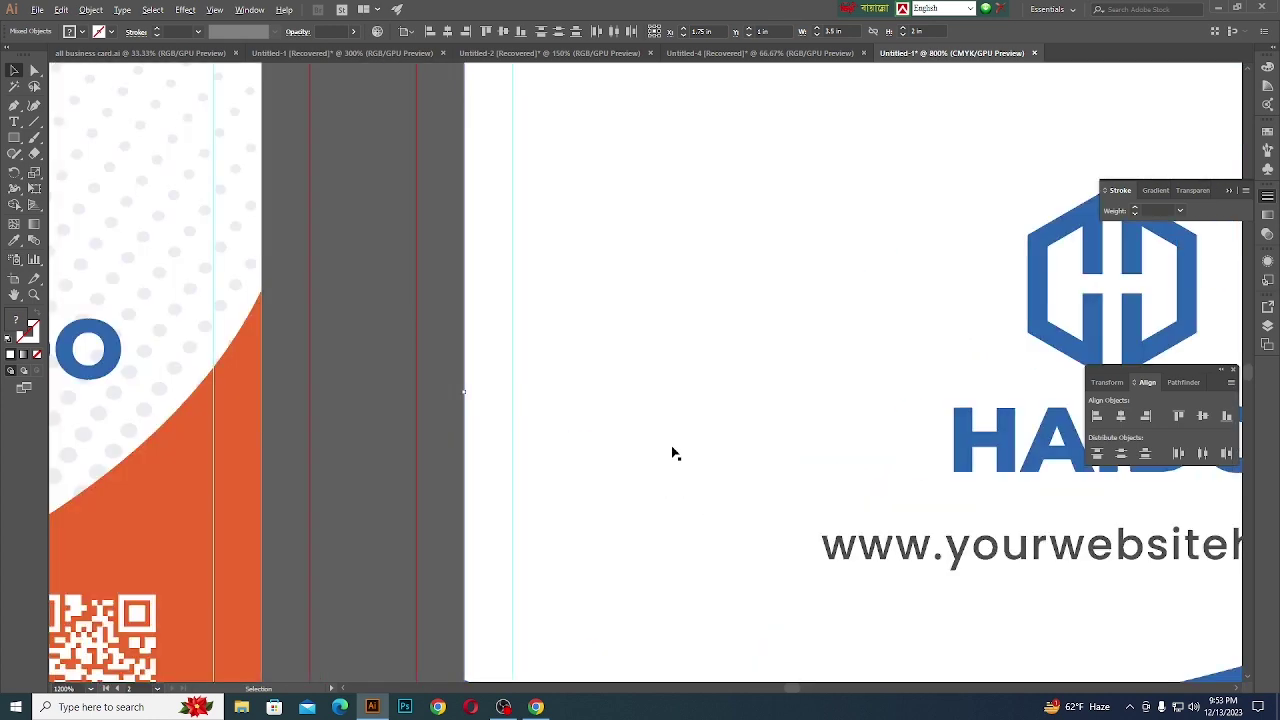
scroll(580, 370, down, 2)
- Send the back card's white background rectangle behind the dot pattern
click(504, 260)
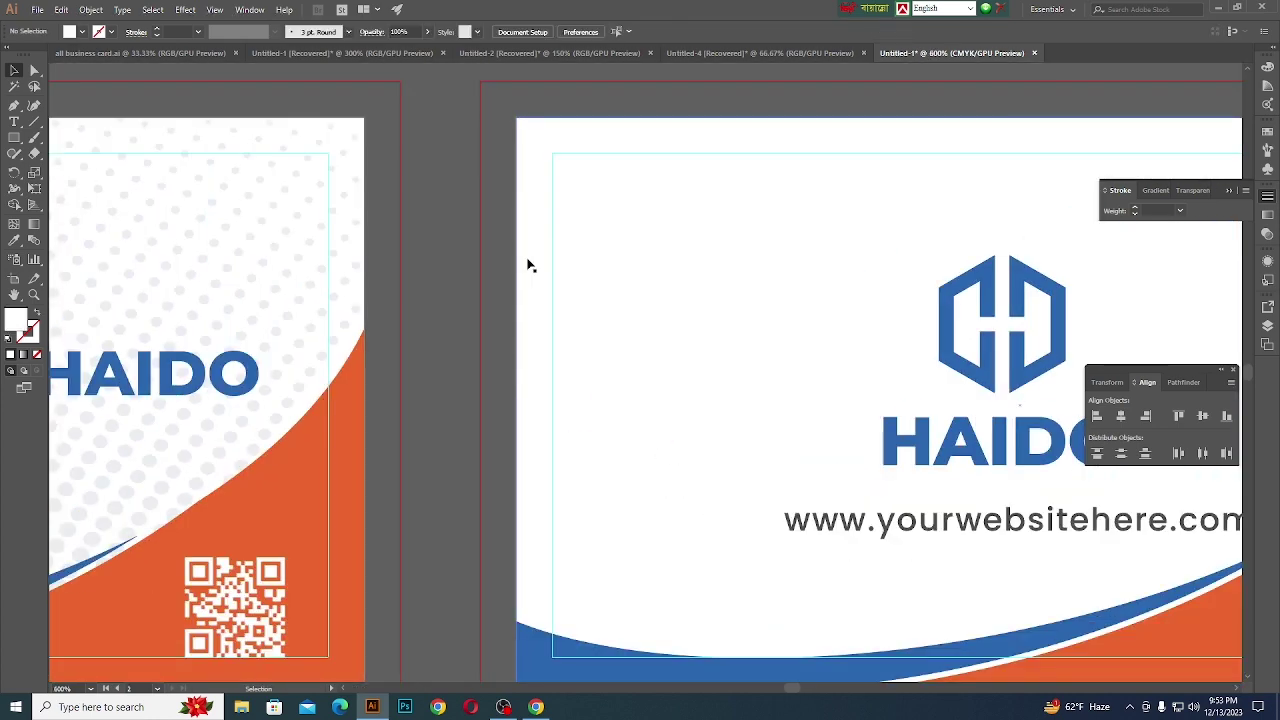
click(529, 263)
scroll(528, 265, down, 1)
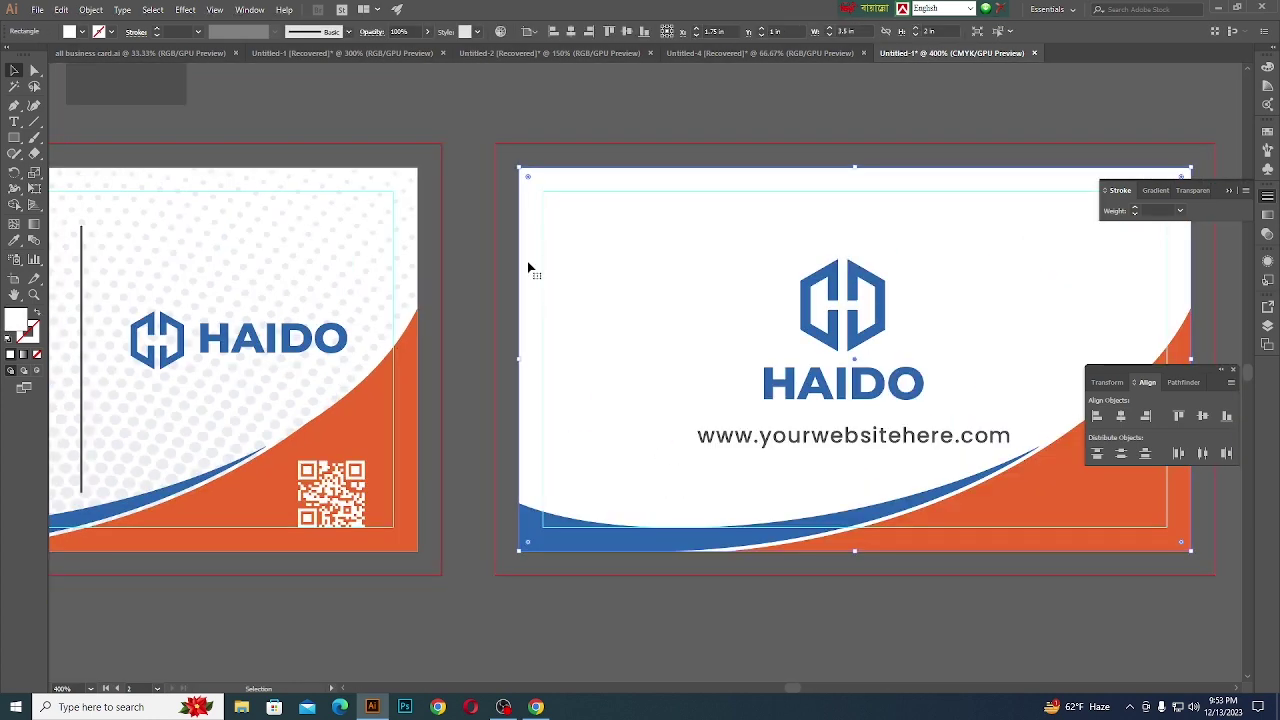
right_click(527, 261)
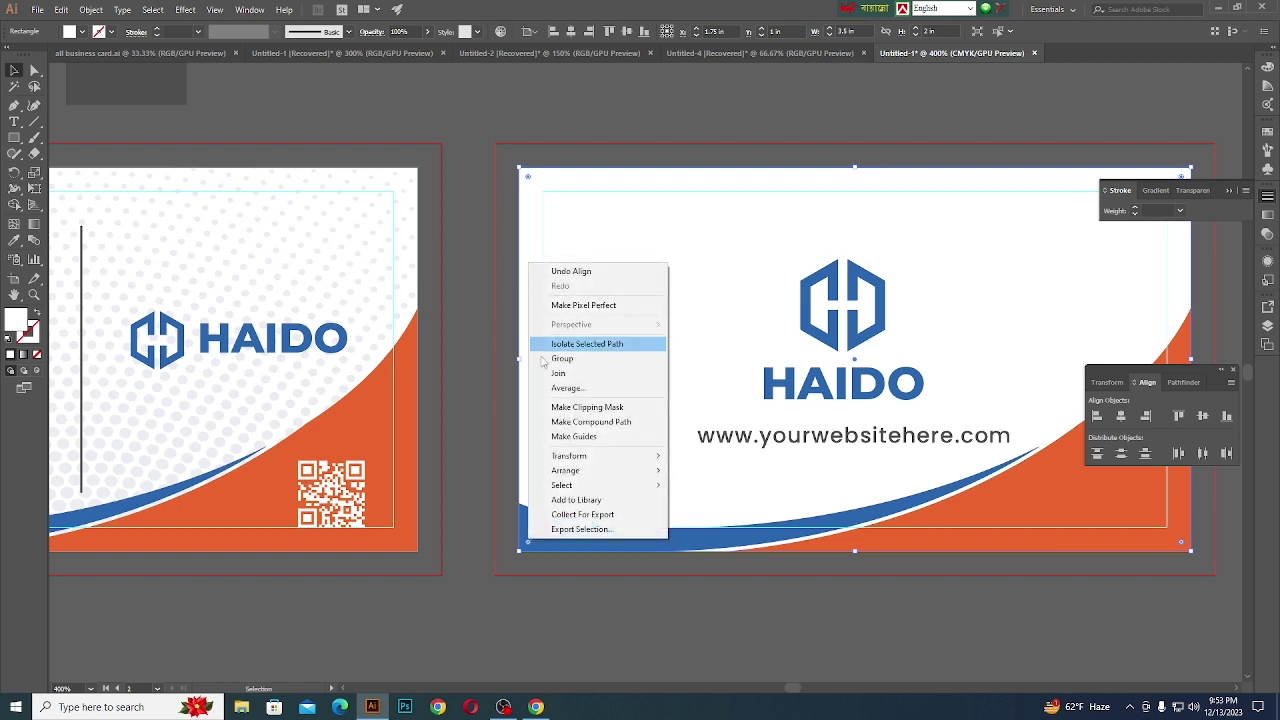
mouse_move(567, 470)
click(718, 514)
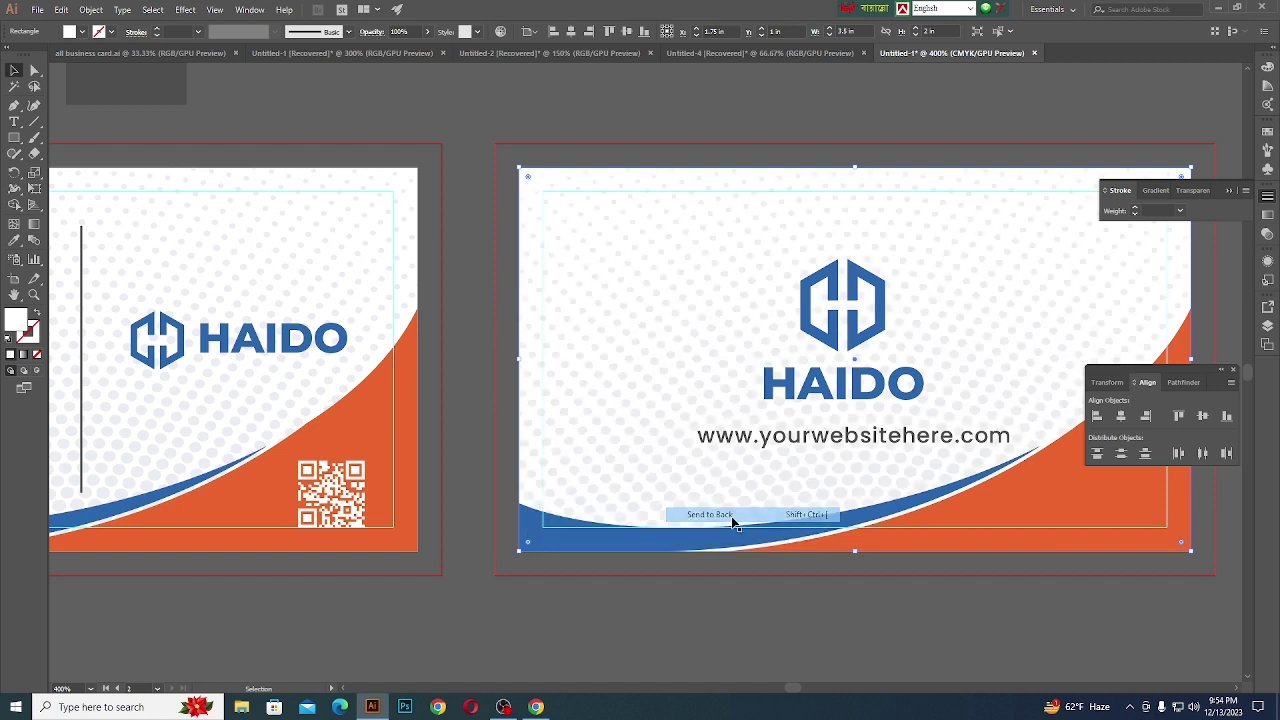
click(714, 608)
scroll(787, 589, down, 2)
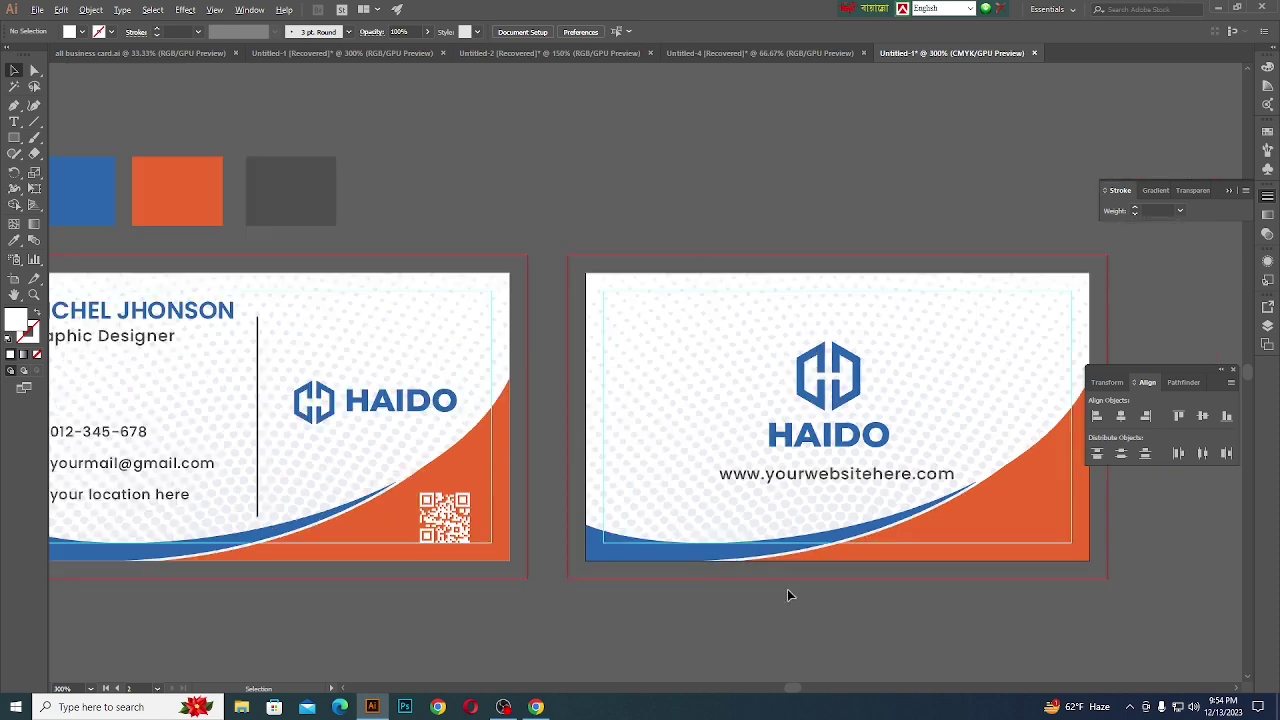